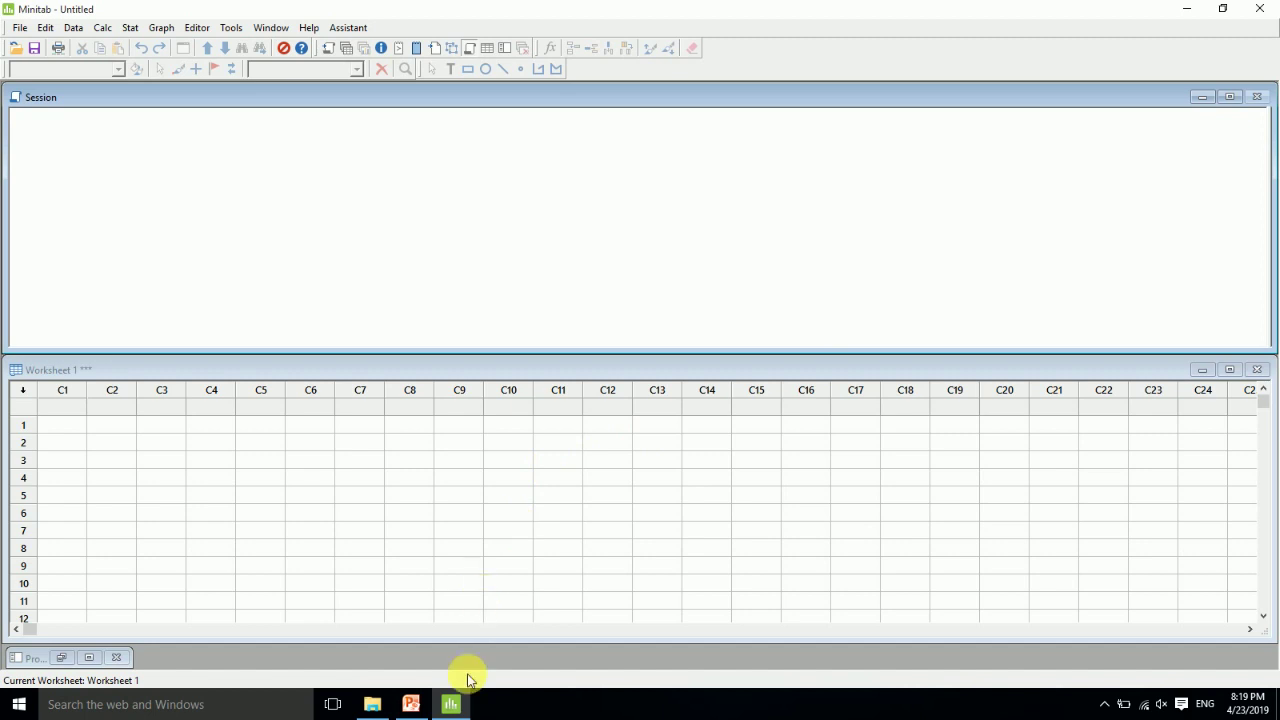
Step: Open the One Way ANOVA Sample workbook in Excel and copy the data table in A1:D10 with its headers
{"action": "left_click", "coordinate": [374, 704]}
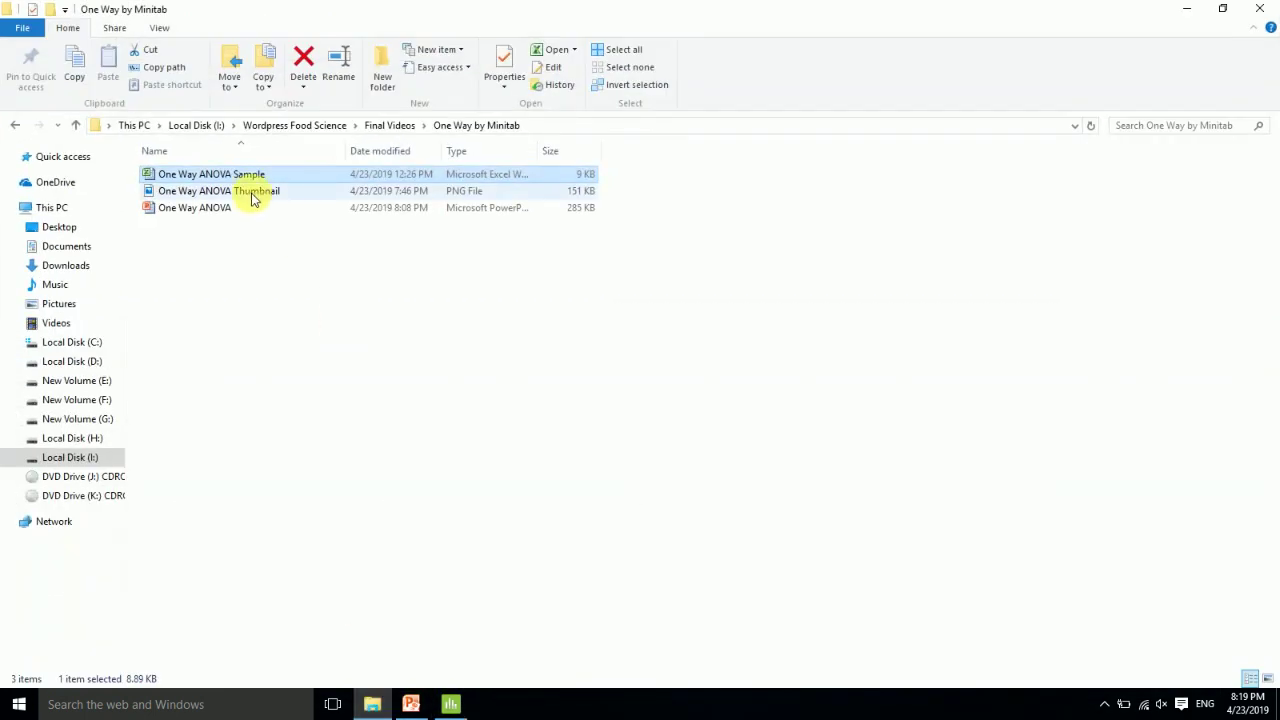
{"action": "double_click", "coordinate": [243, 184]}
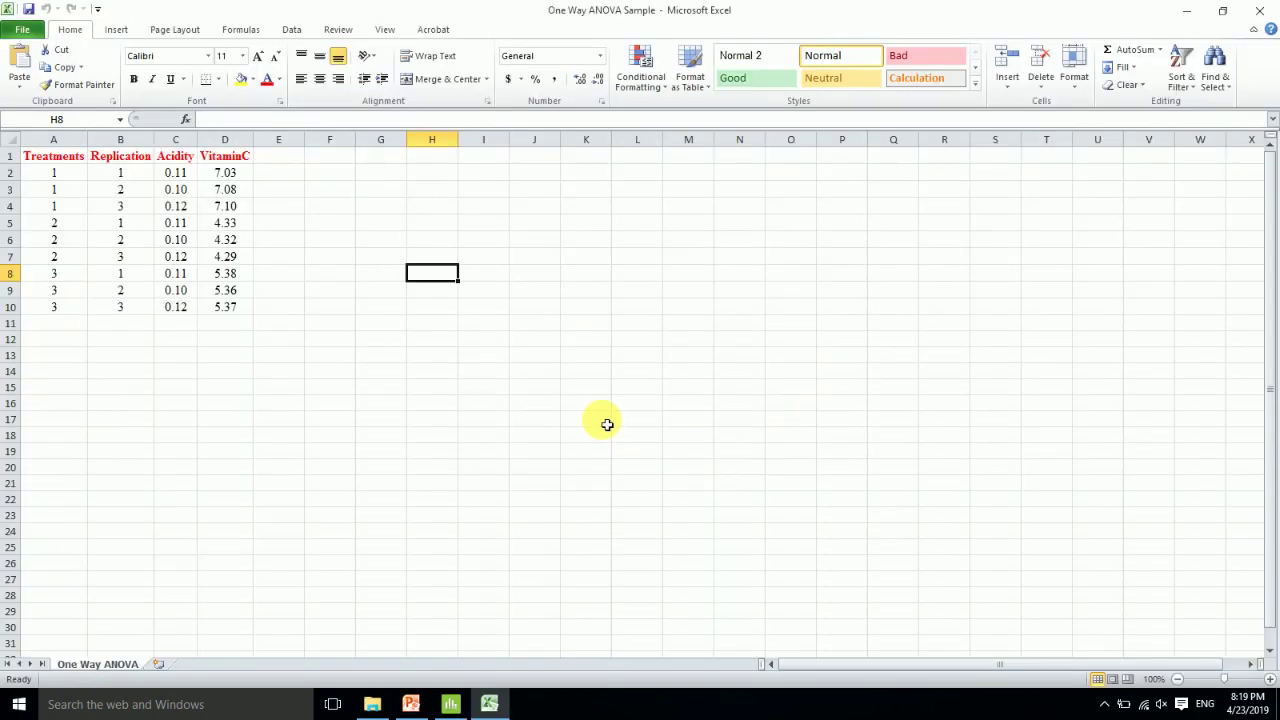
{"action": "left_click_drag", "start_coordinate": [52, 157], "coordinate": [240, 308]}
{"action": "key", "text": "ctrl+c"}
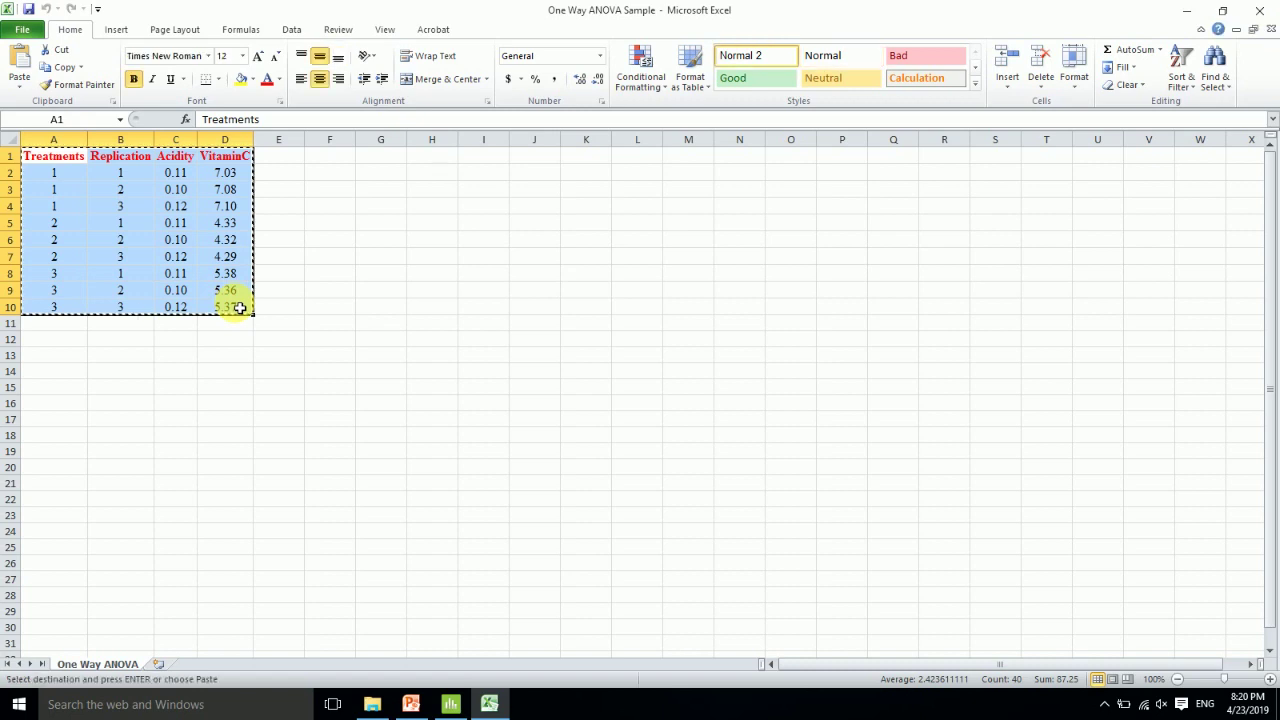
Step: Switch to Minitab and paste the copied data into the worksheet, starting at the name cell of column C1
{"action": "left_click", "coordinate": [450, 704]}
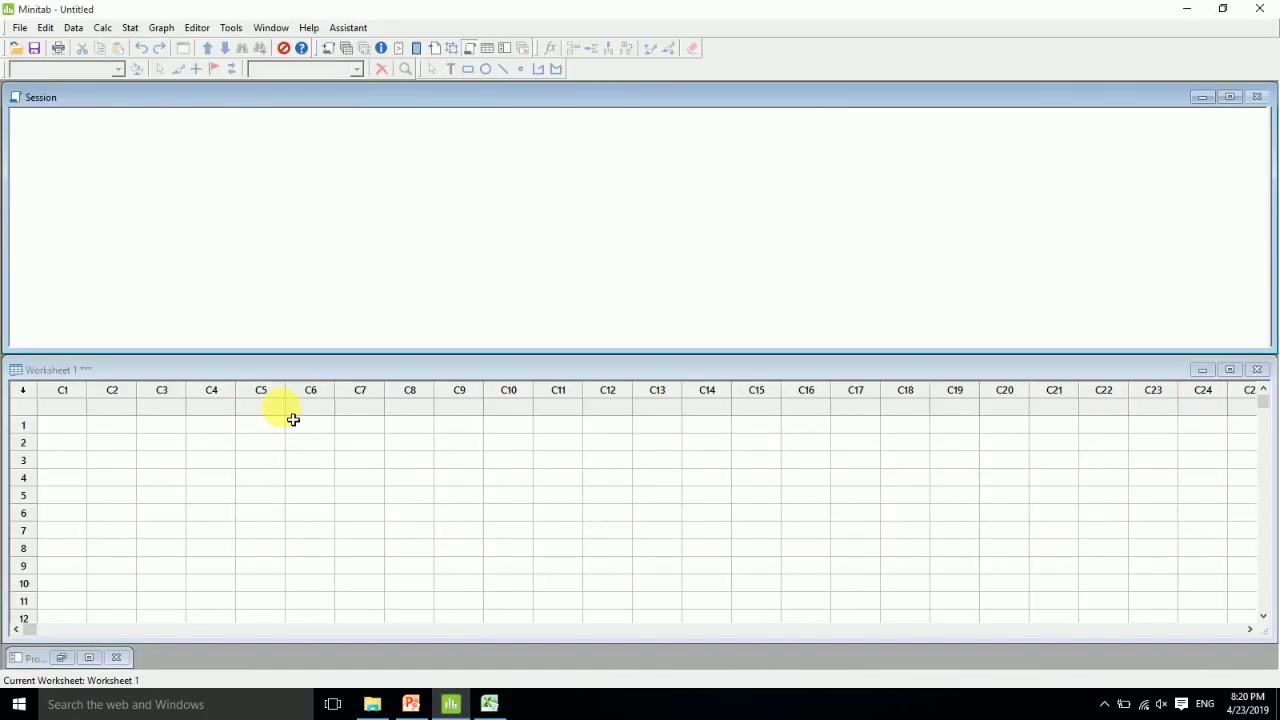
{"action": "left_click", "coordinate": [64, 410]}
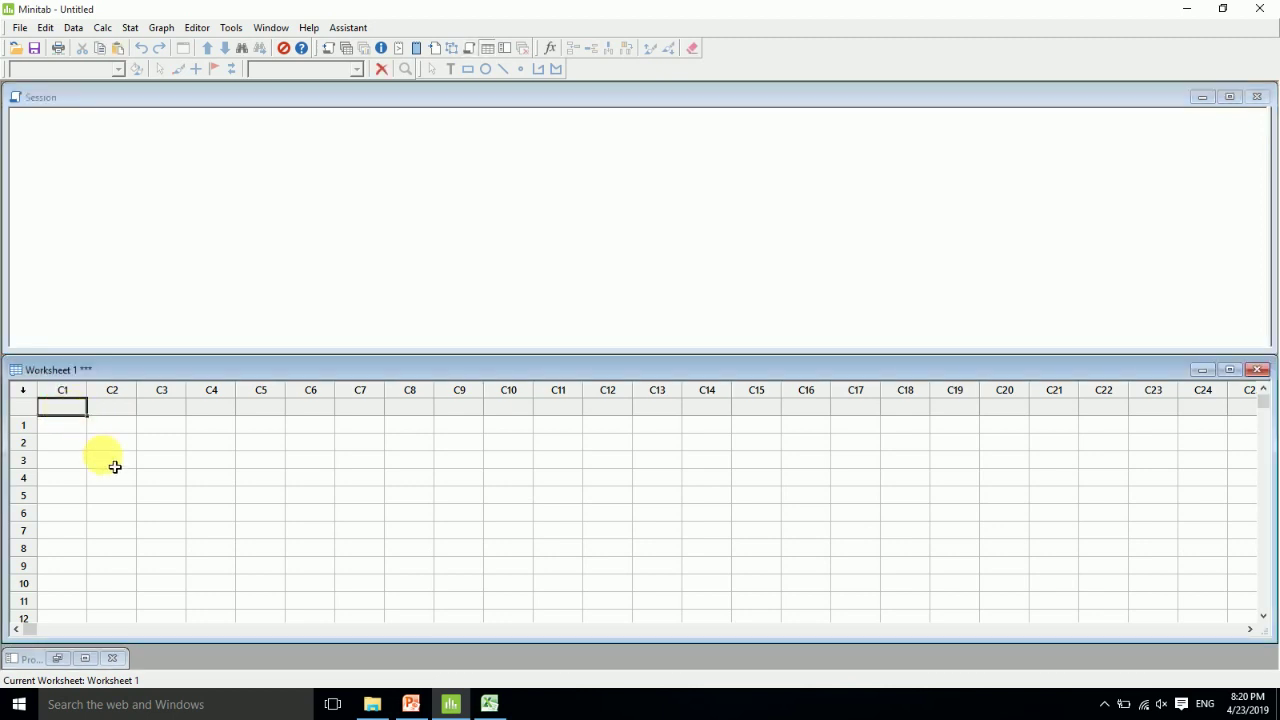
{"action": "key", "text": "ctrl+v"}
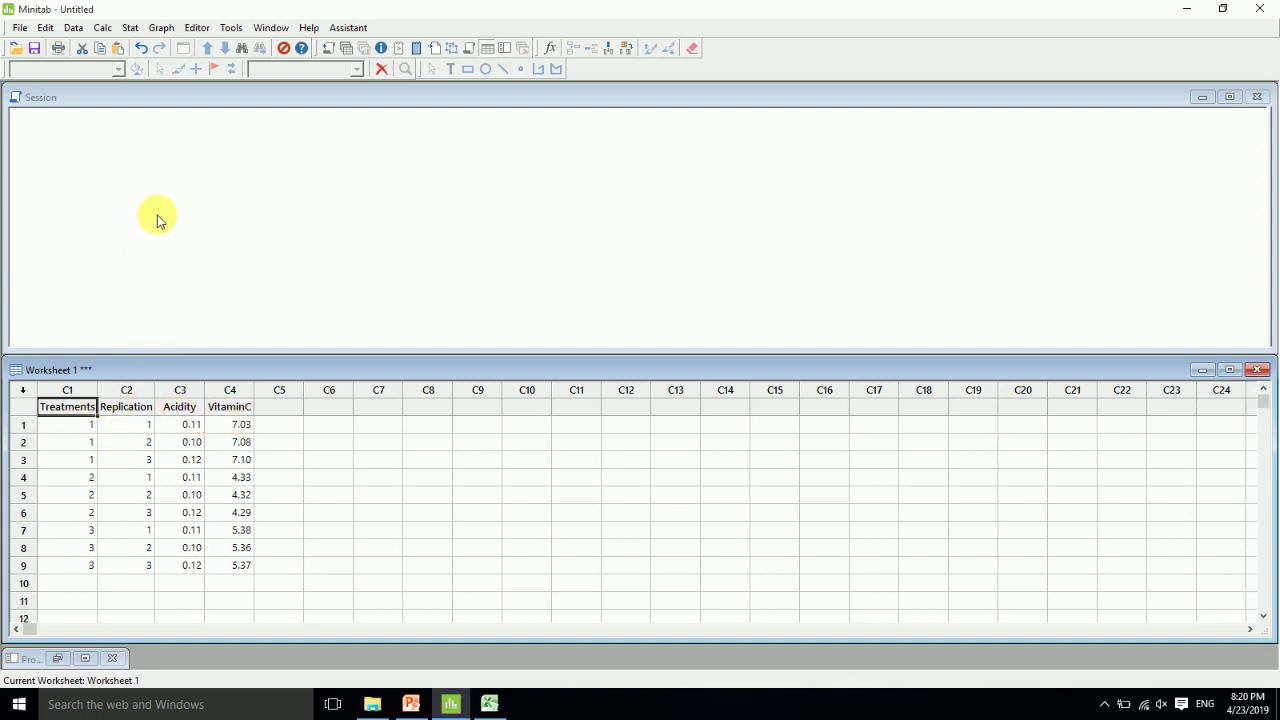
Step: Set up a One-Way ANOVA with VitaminC as the response and Treatments as the factor
{"action": "left_click", "coordinate": [131, 28]}
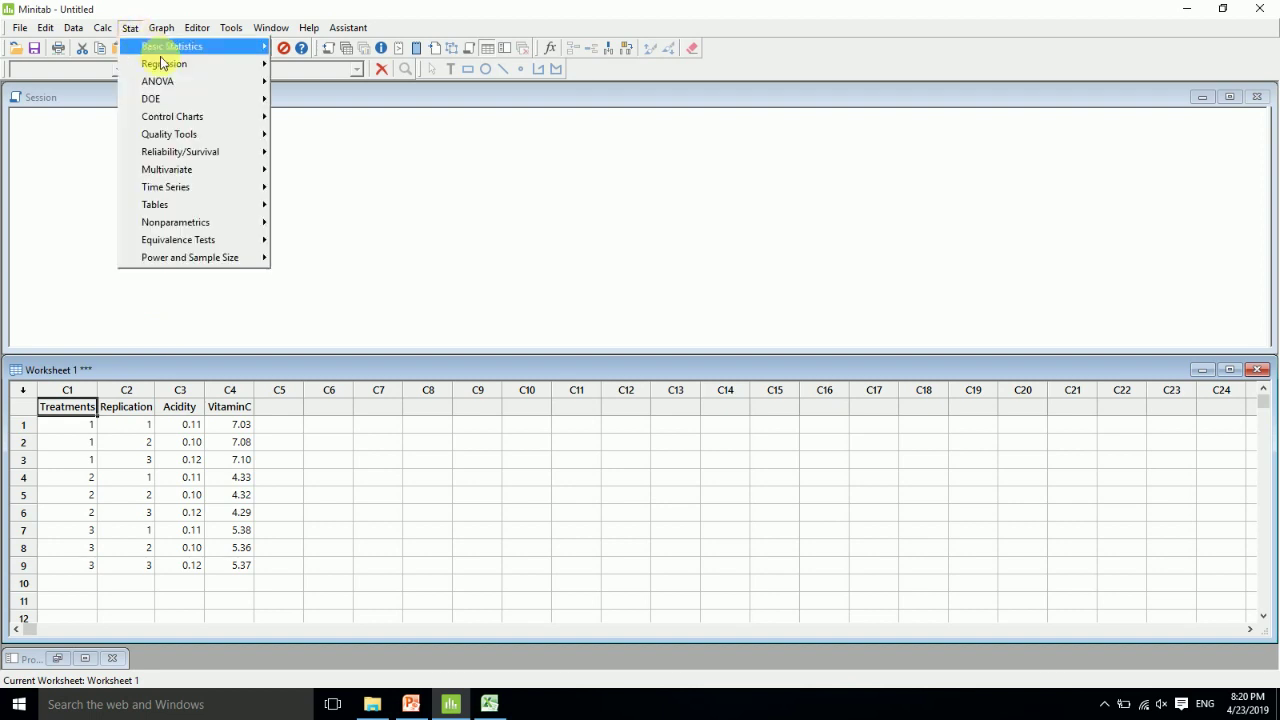
{"action": "mouse_move", "coordinate": [214, 81]}
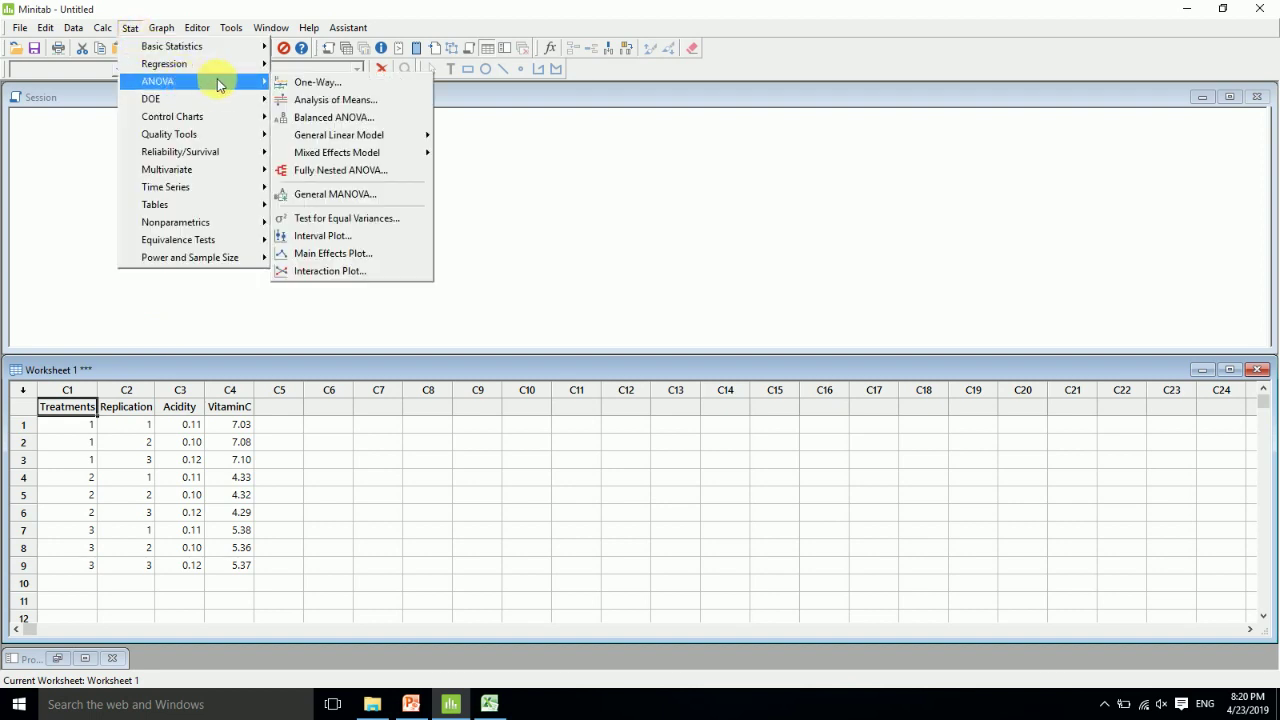
{"action": "left_click", "coordinate": [316, 84]}
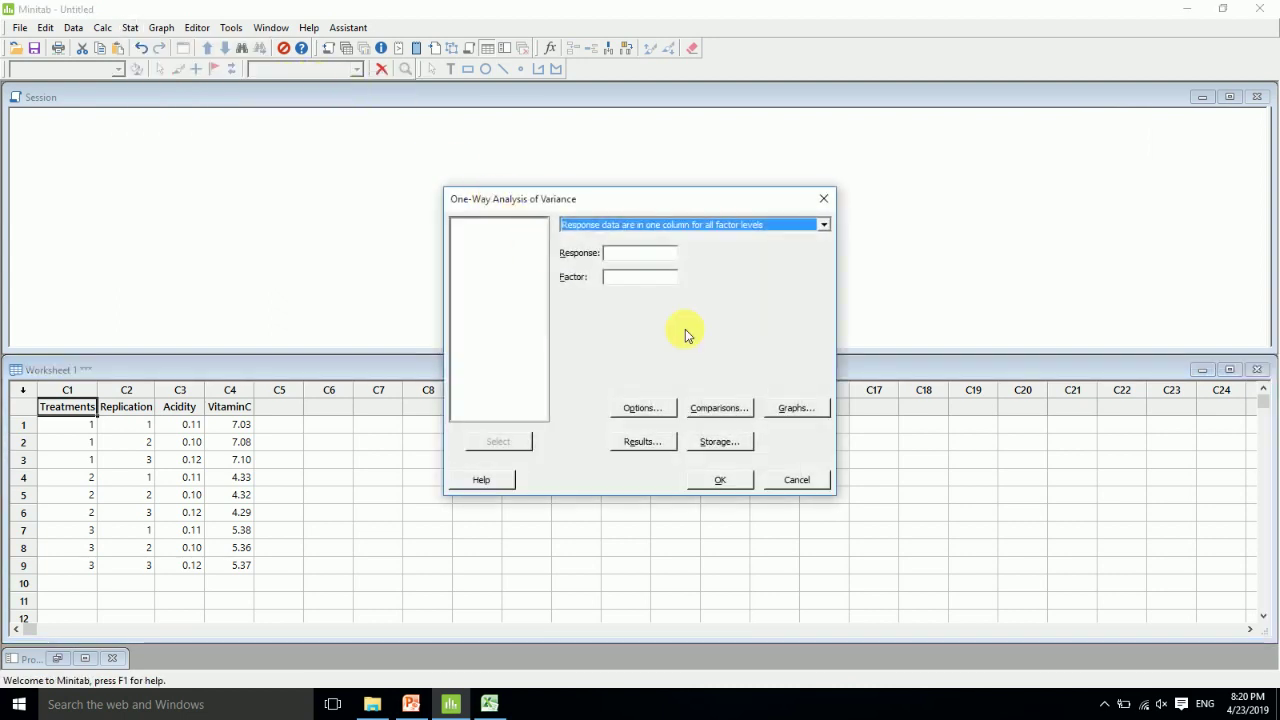
{"action": "left_click", "coordinate": [648, 254]}
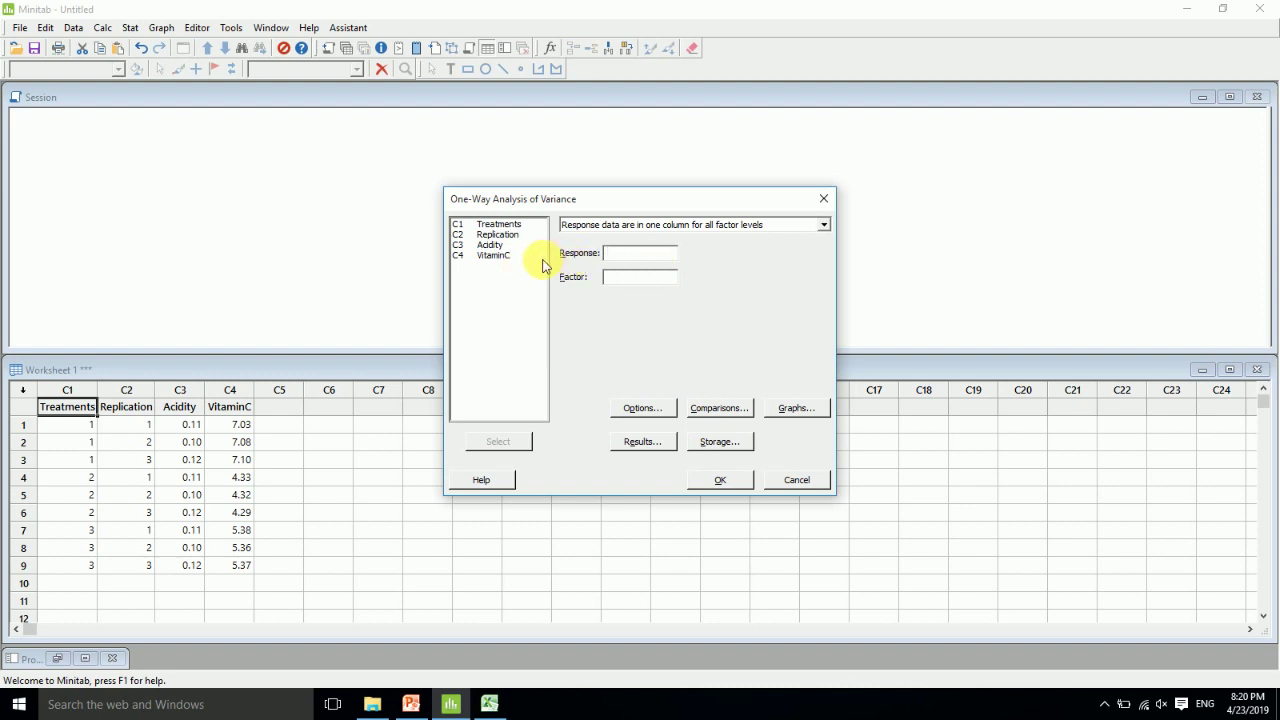
{"action": "left_click", "coordinate": [495, 256]}
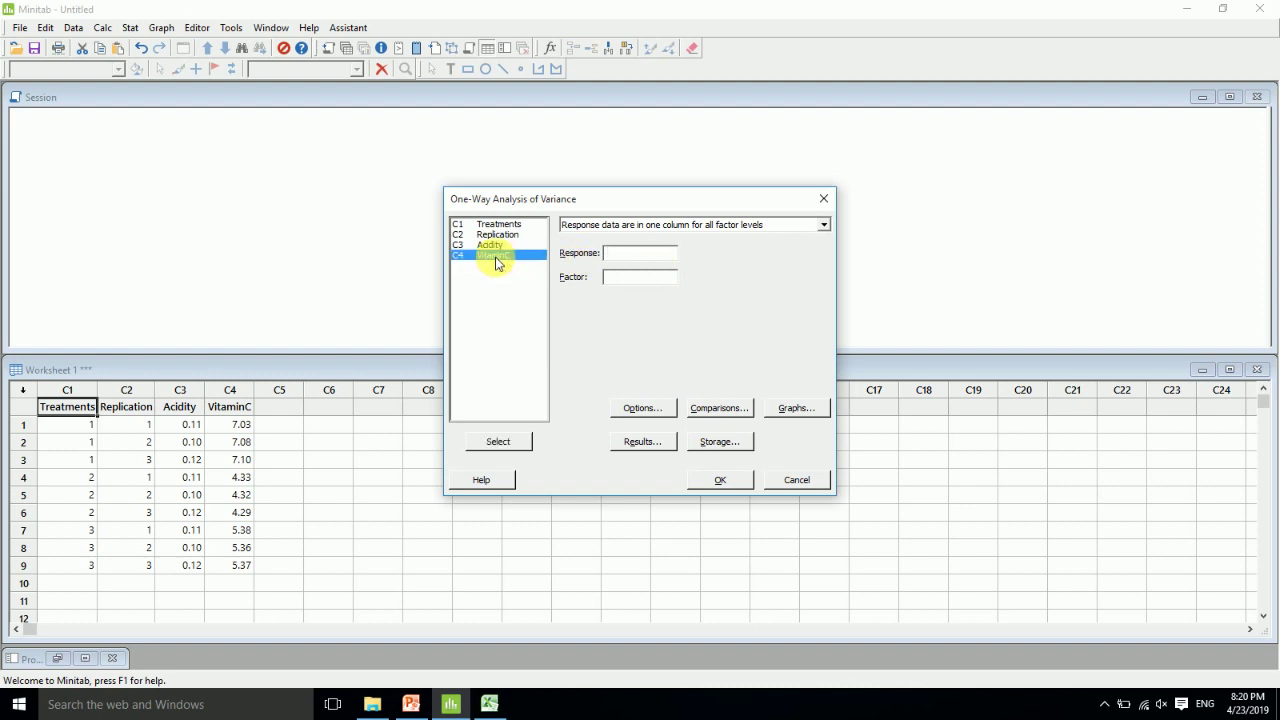
{"action": "left_click", "coordinate": [500, 440]}
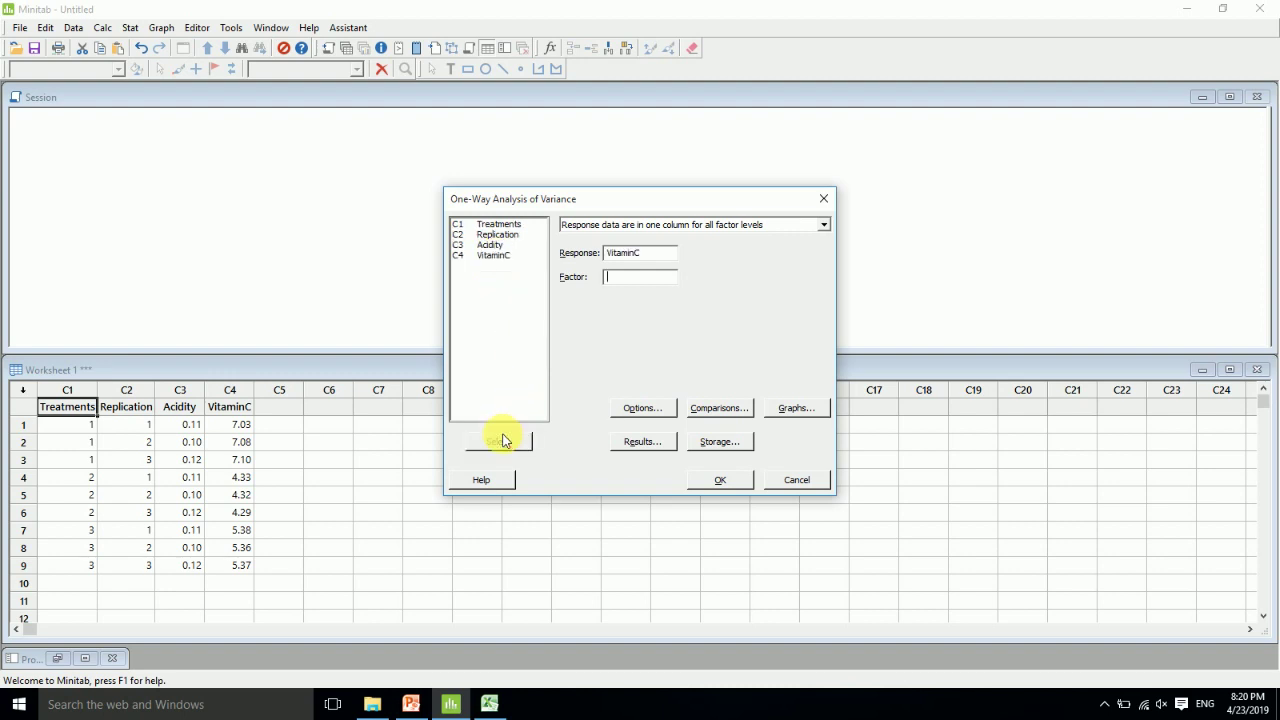
{"action": "left_click", "coordinate": [498, 224]}
{"action": "left_click", "coordinate": [490, 441]}
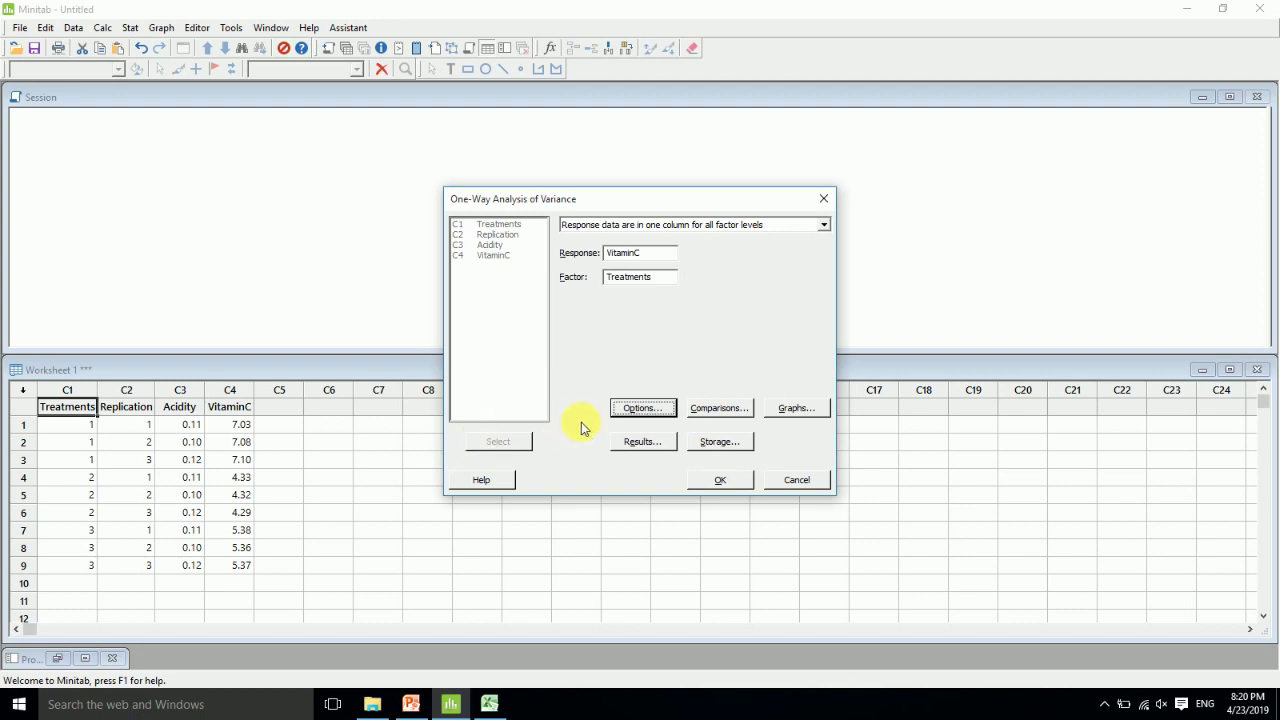
Step: Choose the Fisher comparison procedure for the ANOVA and turn off the interval plot for differences of means
{"action": "left_click", "coordinate": [640, 409]}
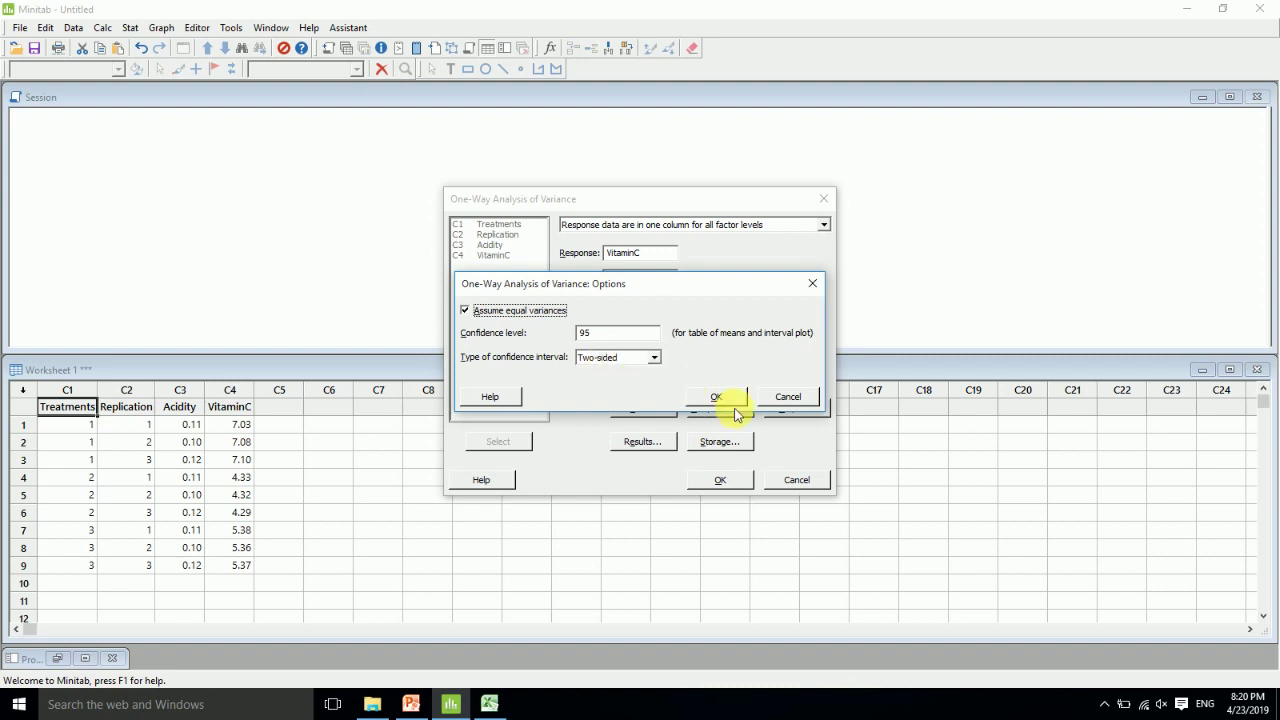
{"action": "left_click", "coordinate": [788, 397]}
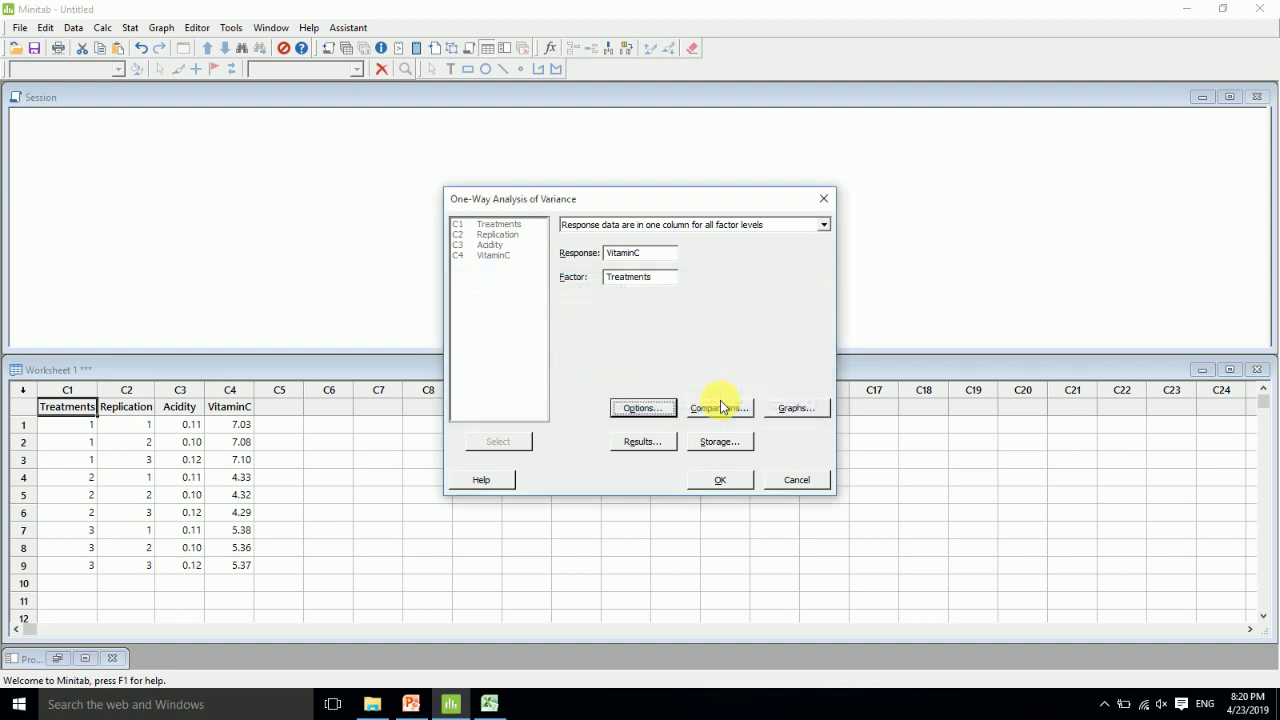
{"action": "left_click", "coordinate": [712, 412]}
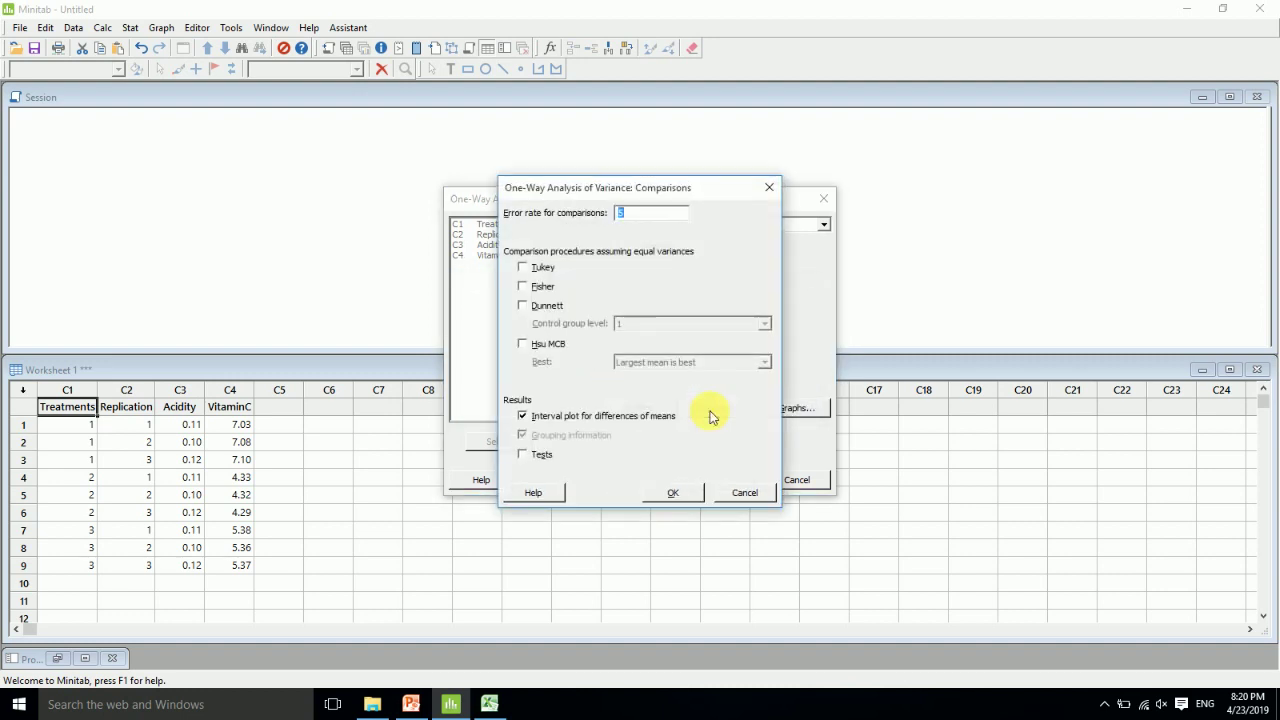
{"action": "left_click", "coordinate": [523, 287]}
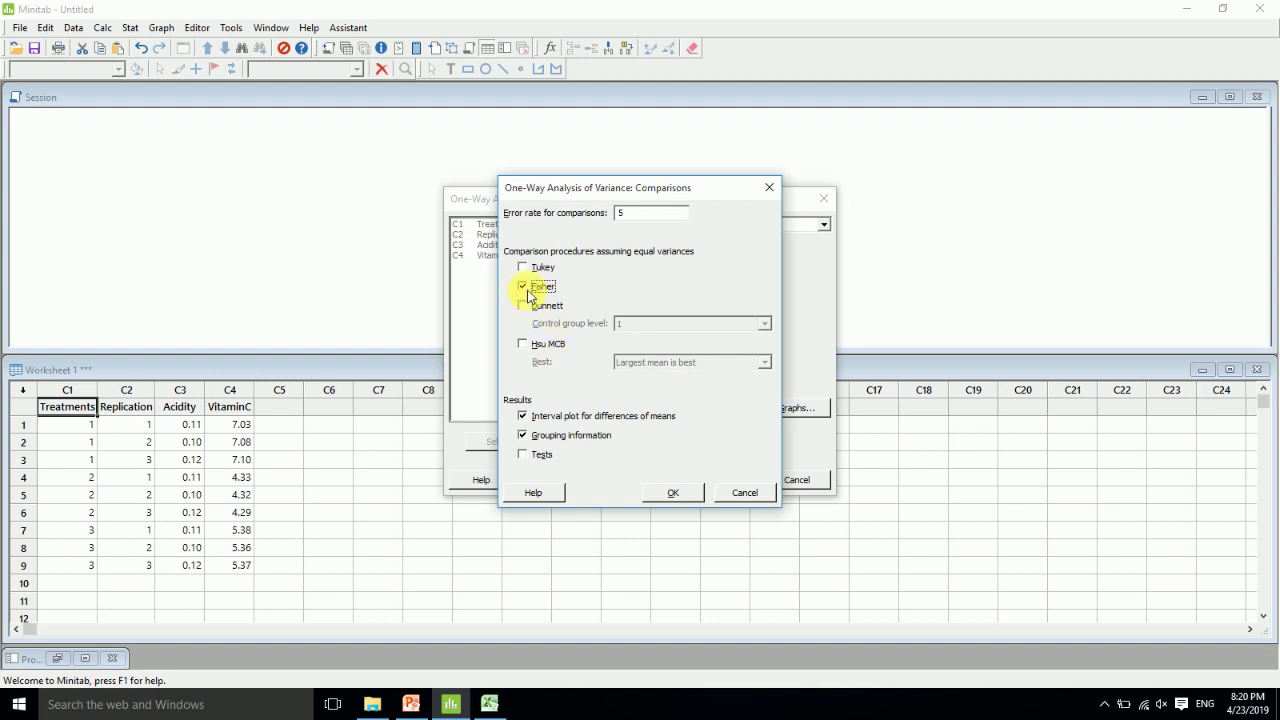
{"action": "left_click", "coordinate": [523, 417]}
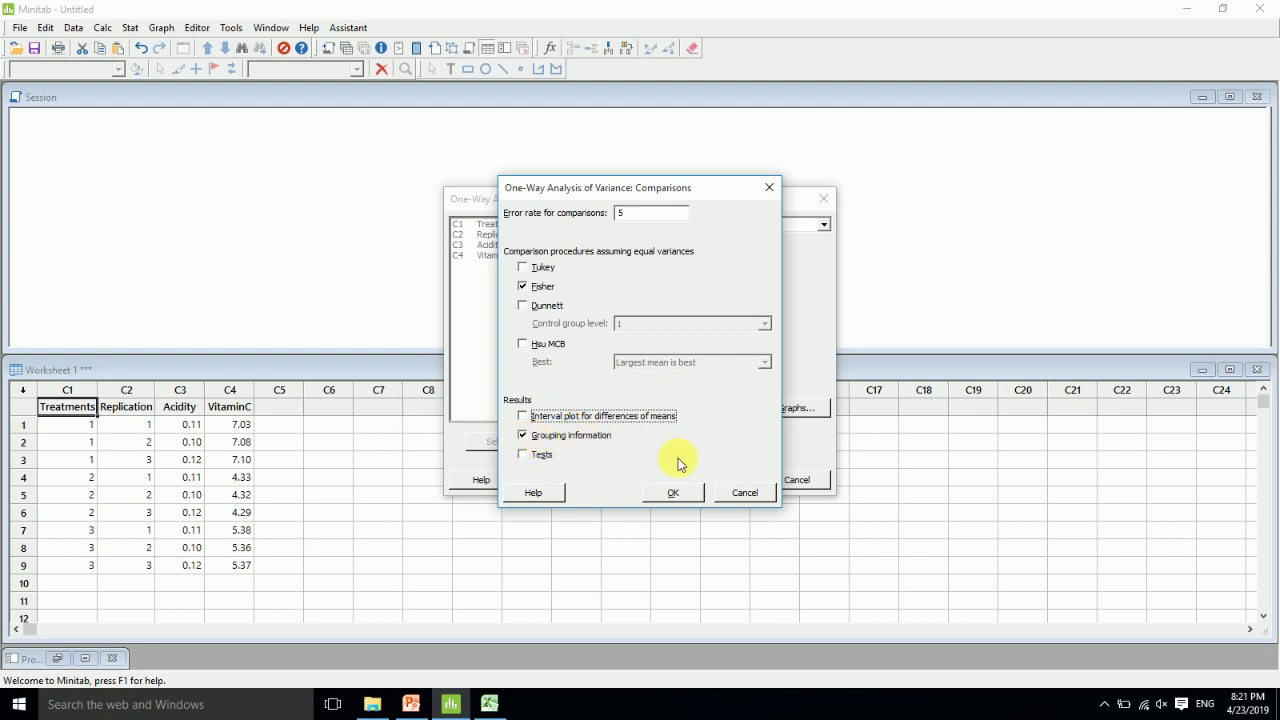
{"action": "left_click", "coordinate": [672, 494]}
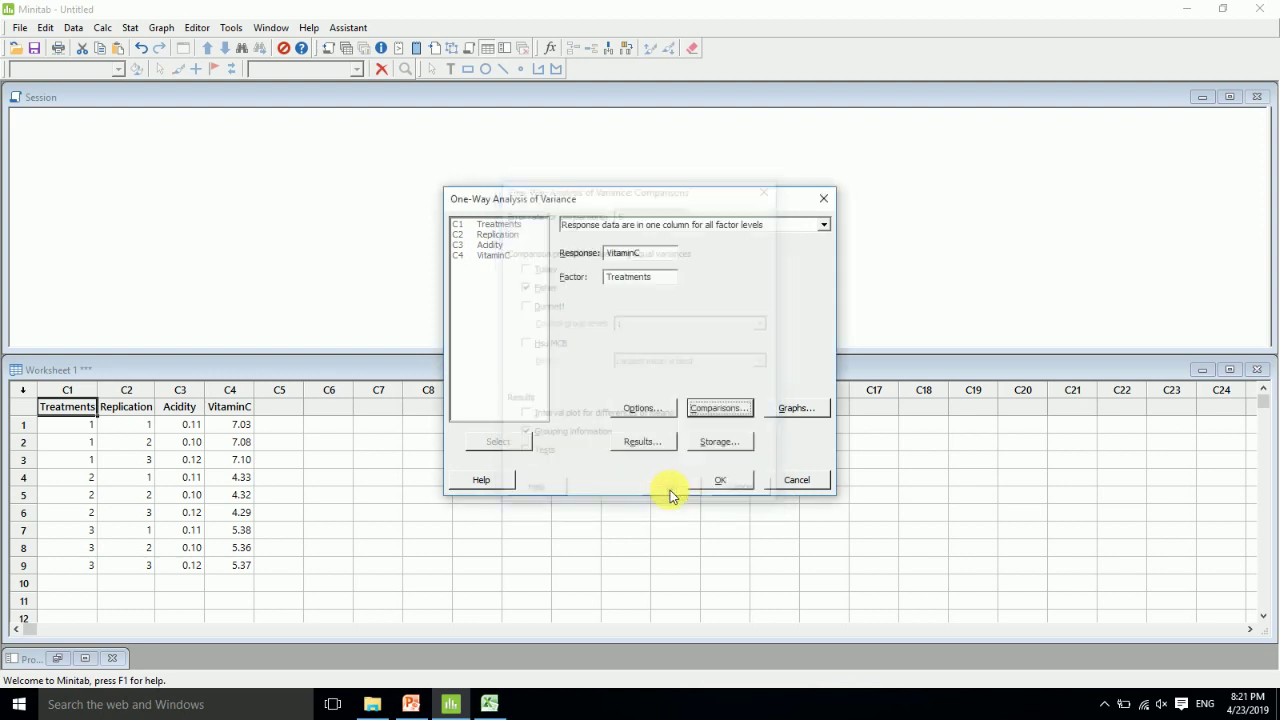
Step: Turn off the interval plot among the ANOVA's data plots
{"action": "left_click", "coordinate": [790, 410]}
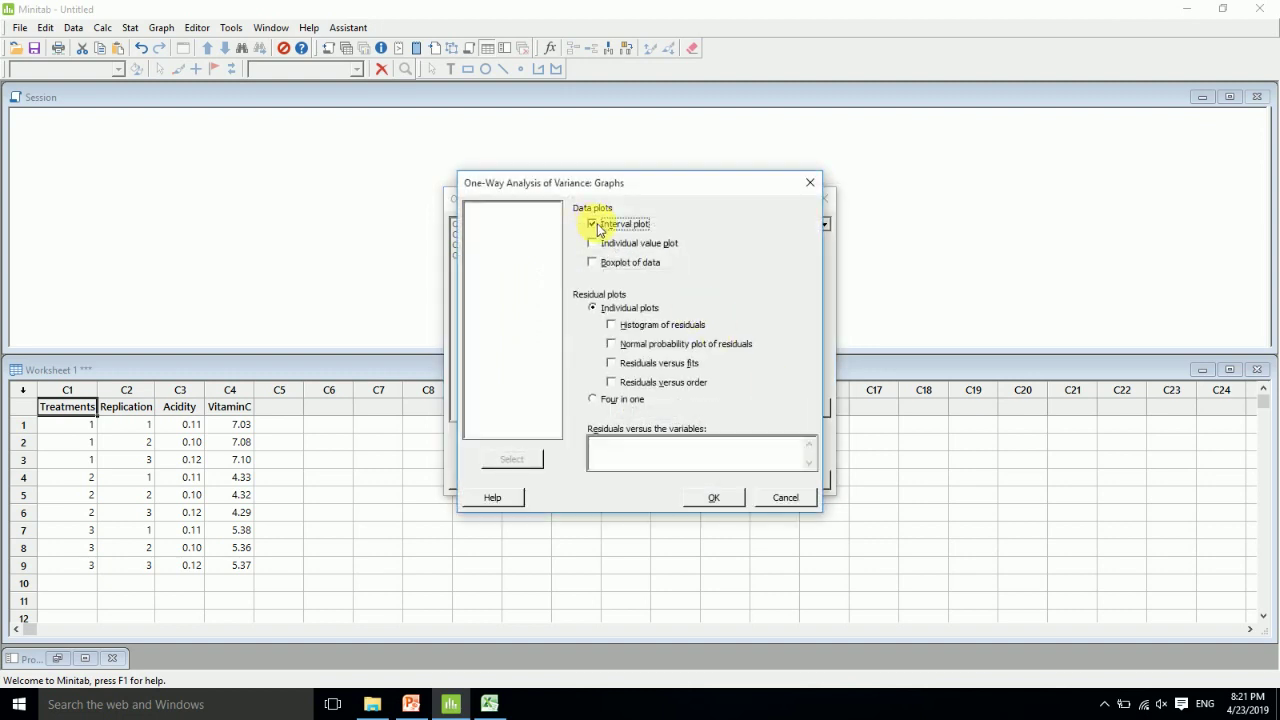
{"action": "left_click", "coordinate": [593, 225]}
{"action": "left_click", "coordinate": [722, 500]}
Step: Limit the displayed results to Analysis of variance by excluding Method, Factor information, Model summary and Means
{"action": "left_click", "coordinate": [644, 442]}
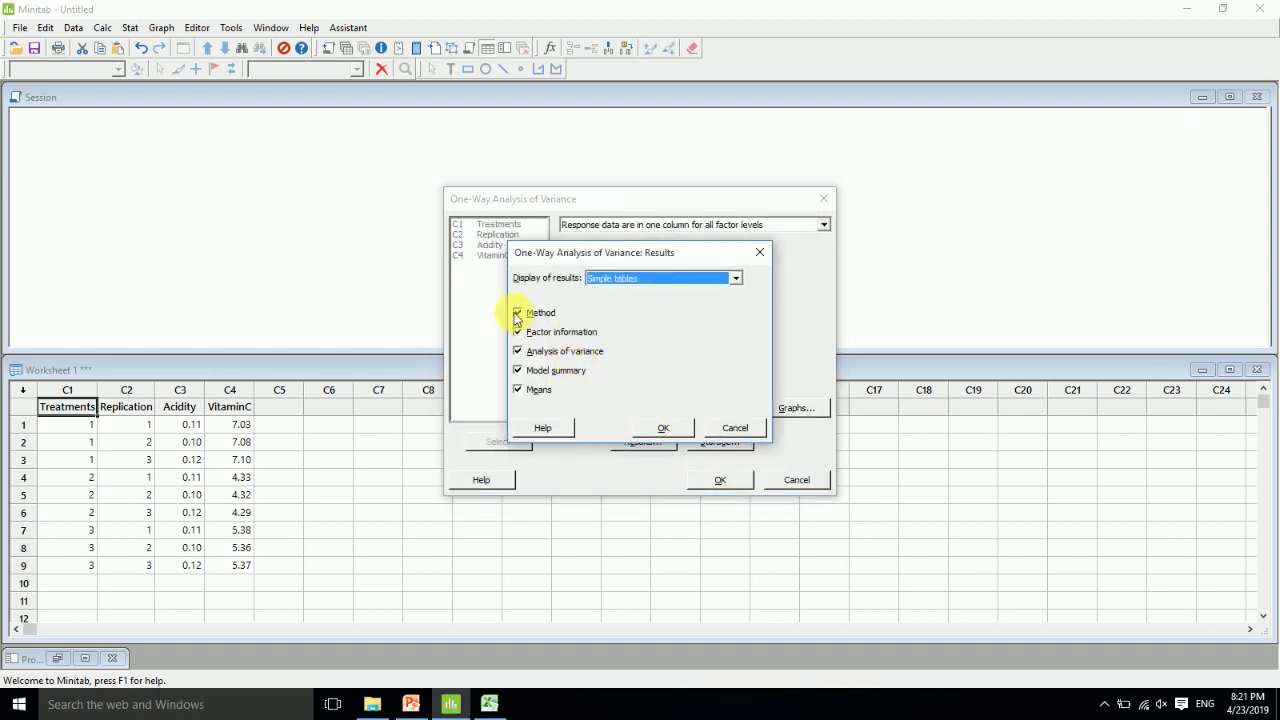
{"action": "left_click", "coordinate": [519, 313]}
{"action": "left_click", "coordinate": [518, 332]}
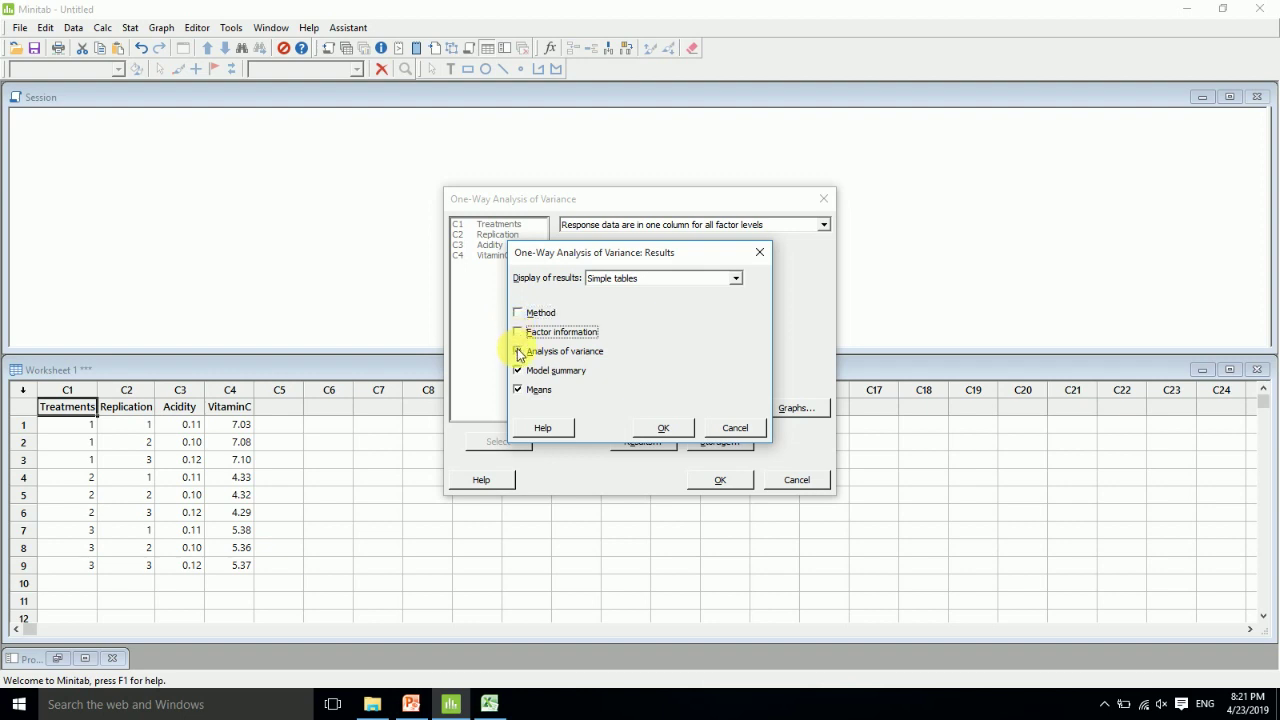
{"action": "left_click", "coordinate": [519, 370]}
{"action": "left_click", "coordinate": [518, 389]}
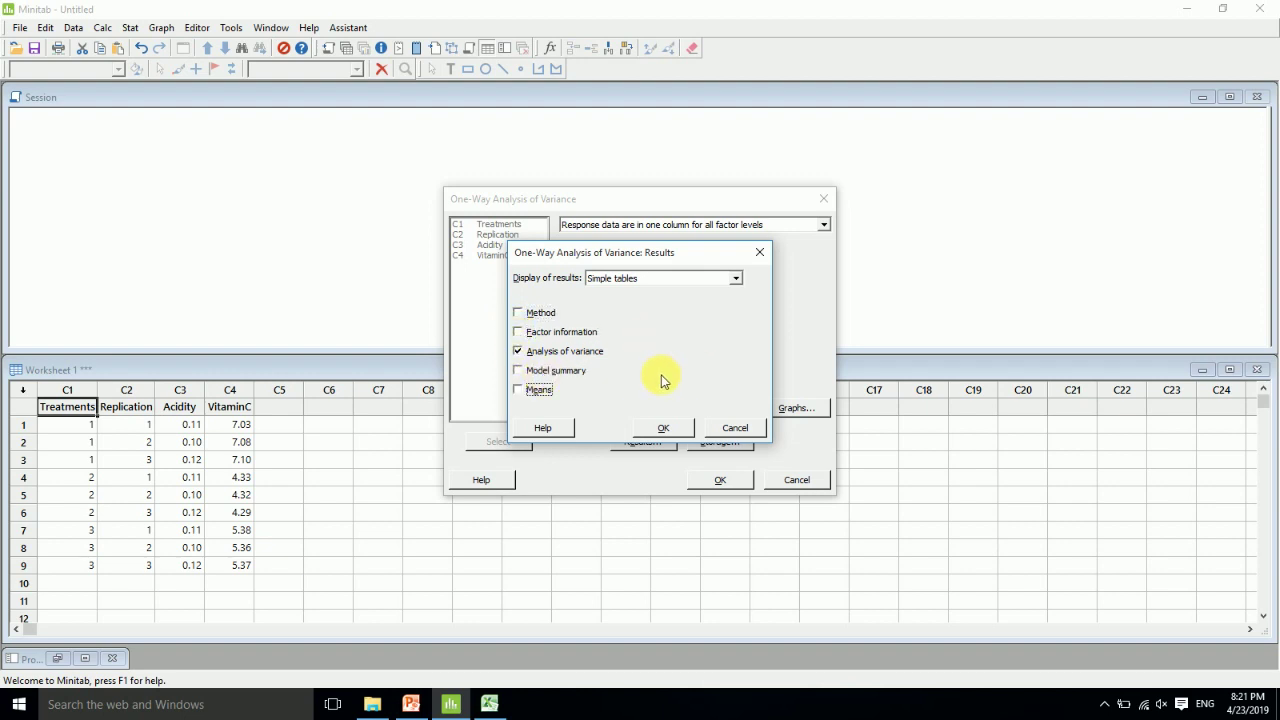
{"action": "left_click", "coordinate": [674, 428]}
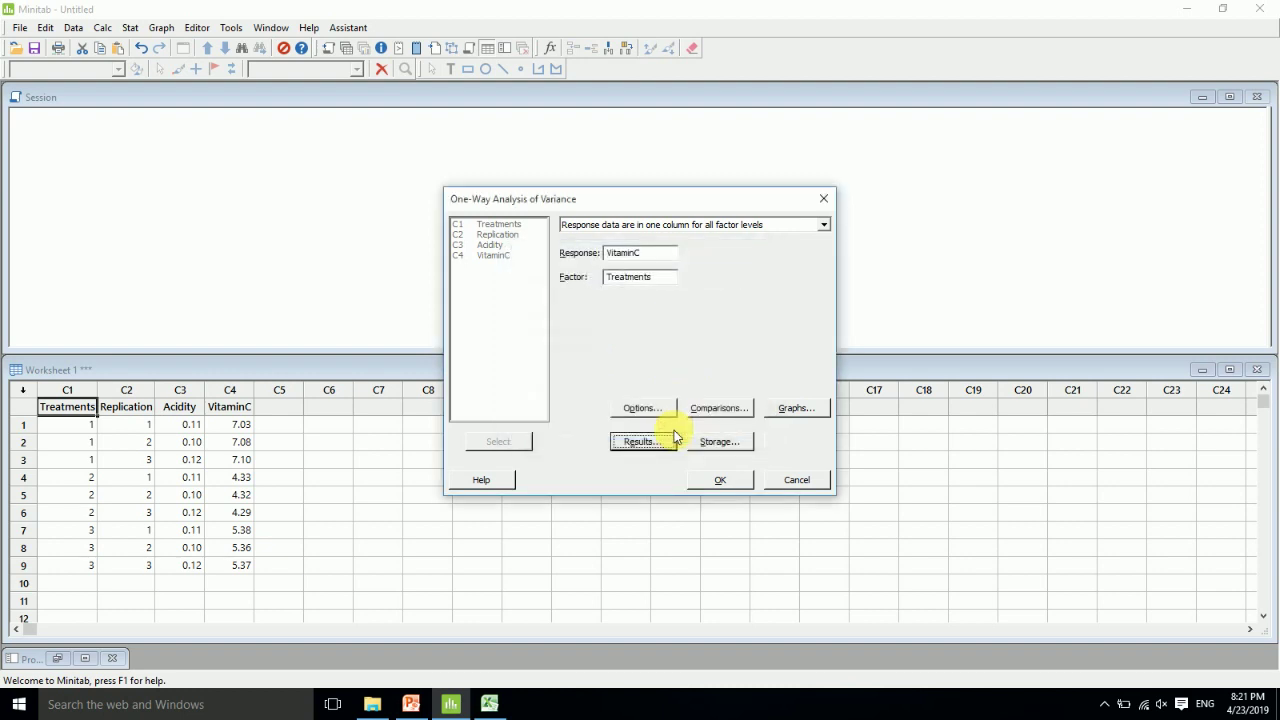
Step: Leave fits and residuals unstored and run the one-way ANOVA
{"action": "left_click", "coordinate": [710, 441]}
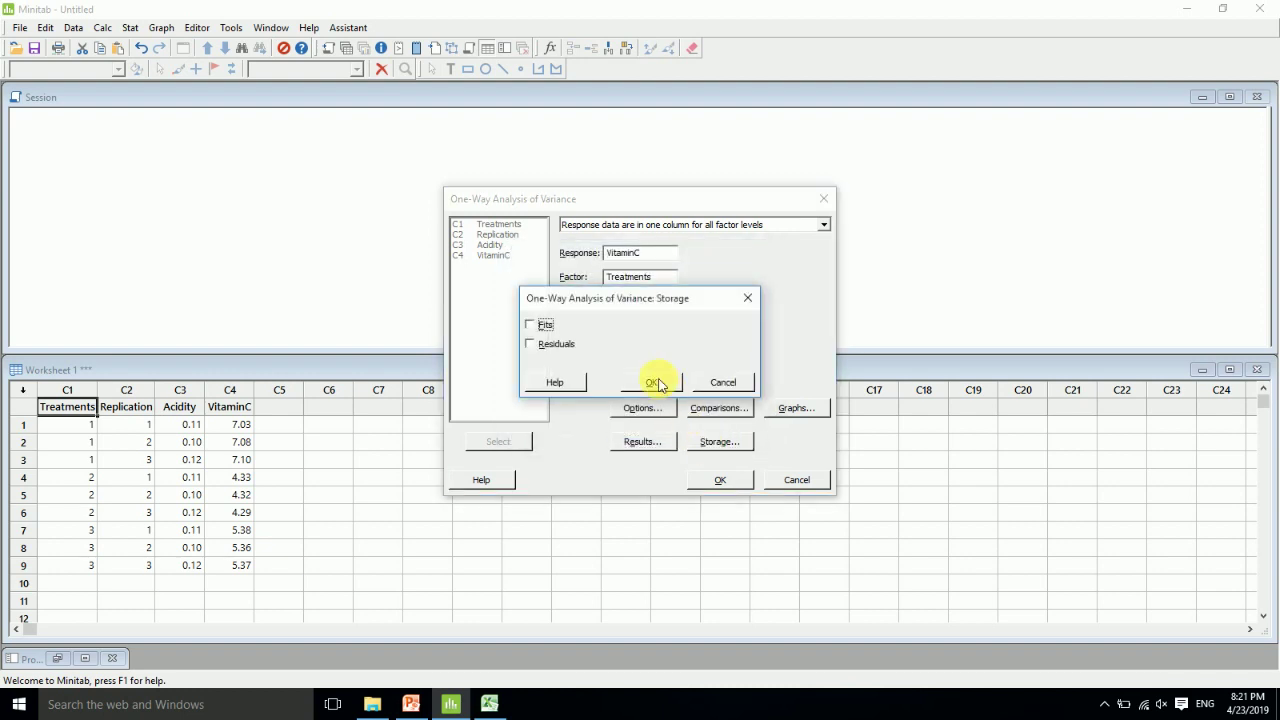
{"action": "left_click", "coordinate": [652, 383]}
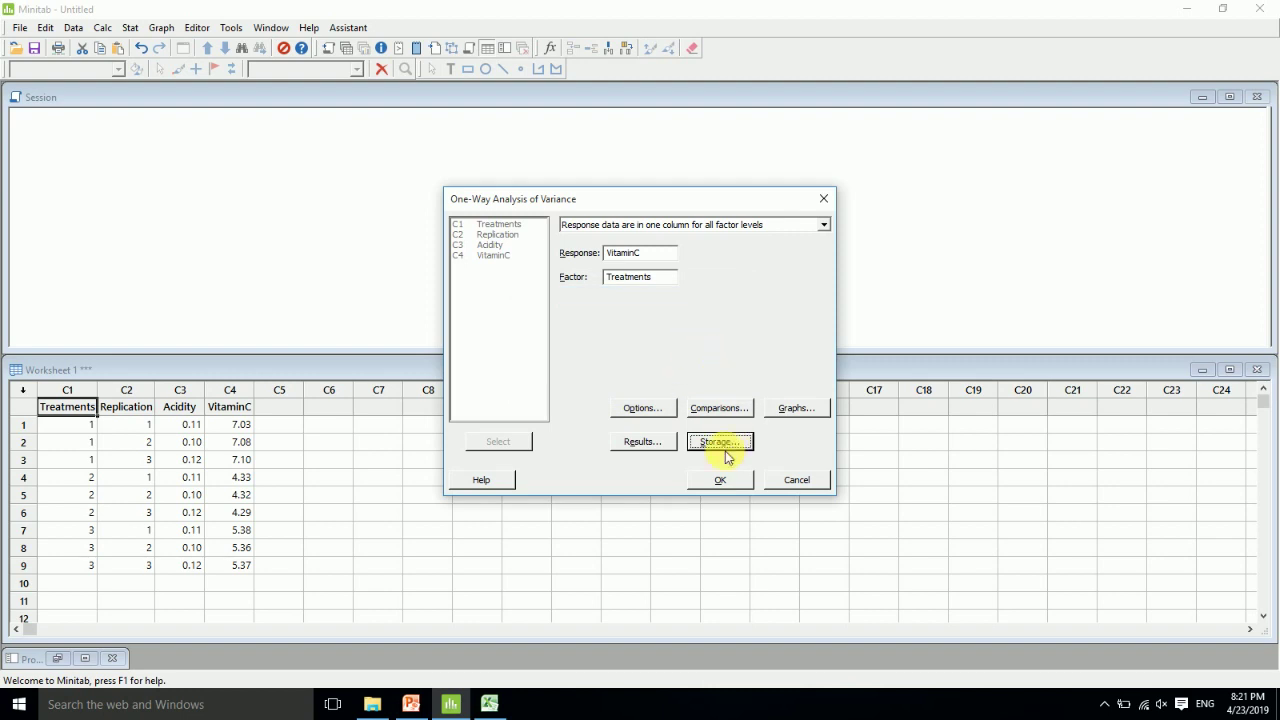
{"action": "left_click", "coordinate": [719, 480]}
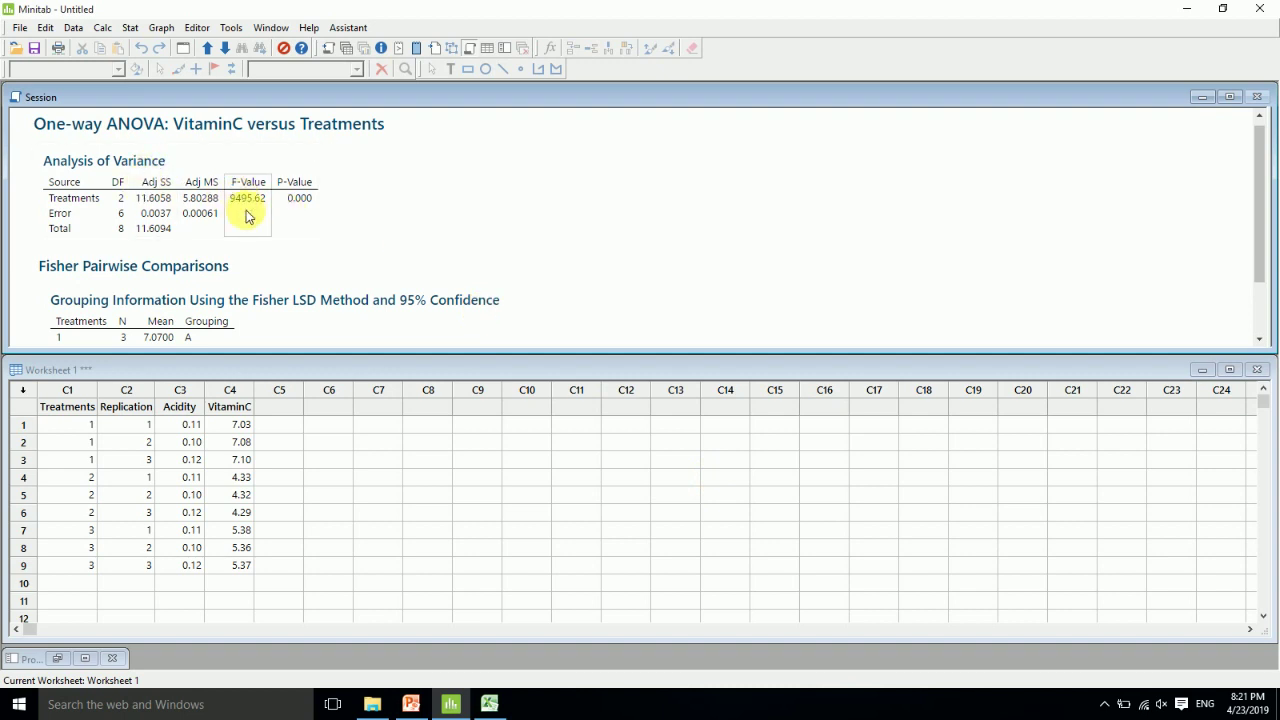
Step: Review the ANOVA and Fisher grouping output, and send the Analysis of Variance table to Word
{"action": "left_click_drag", "start_coordinate": [1258, 236], "coordinate": [1260, 286]}
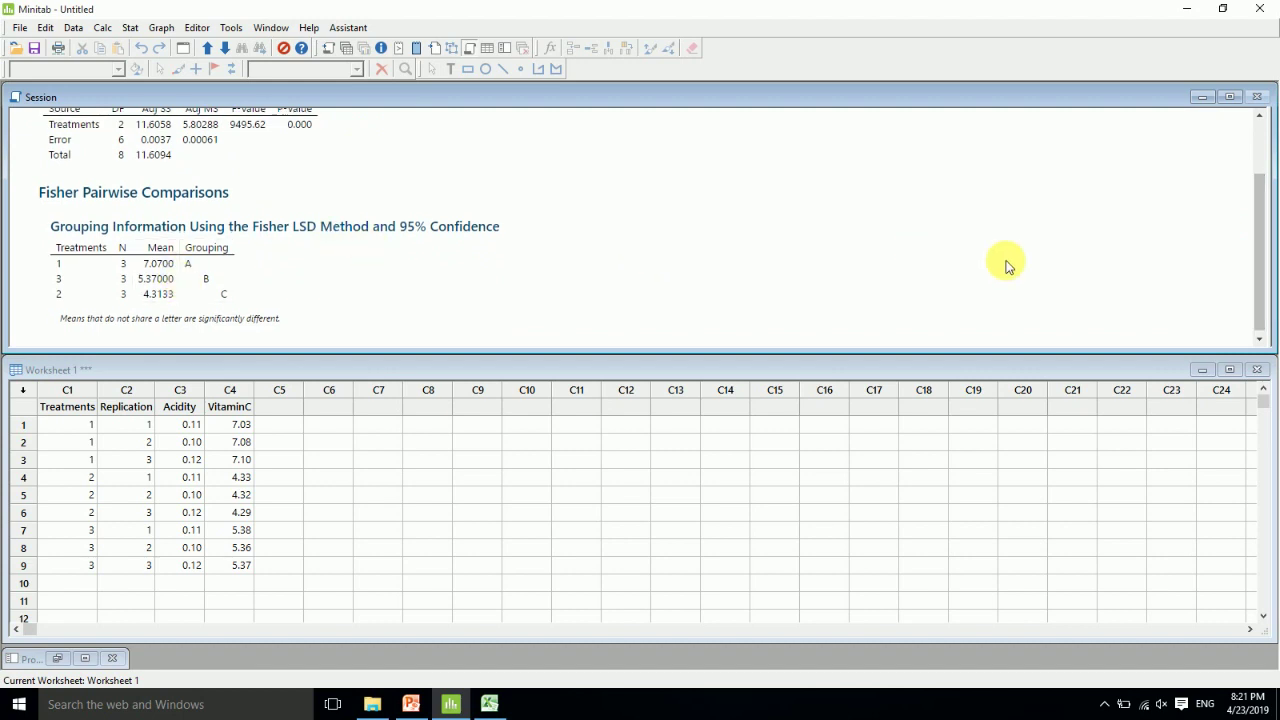
{"action": "left_click_drag", "start_coordinate": [1257, 291], "coordinate": [1250, 225]}
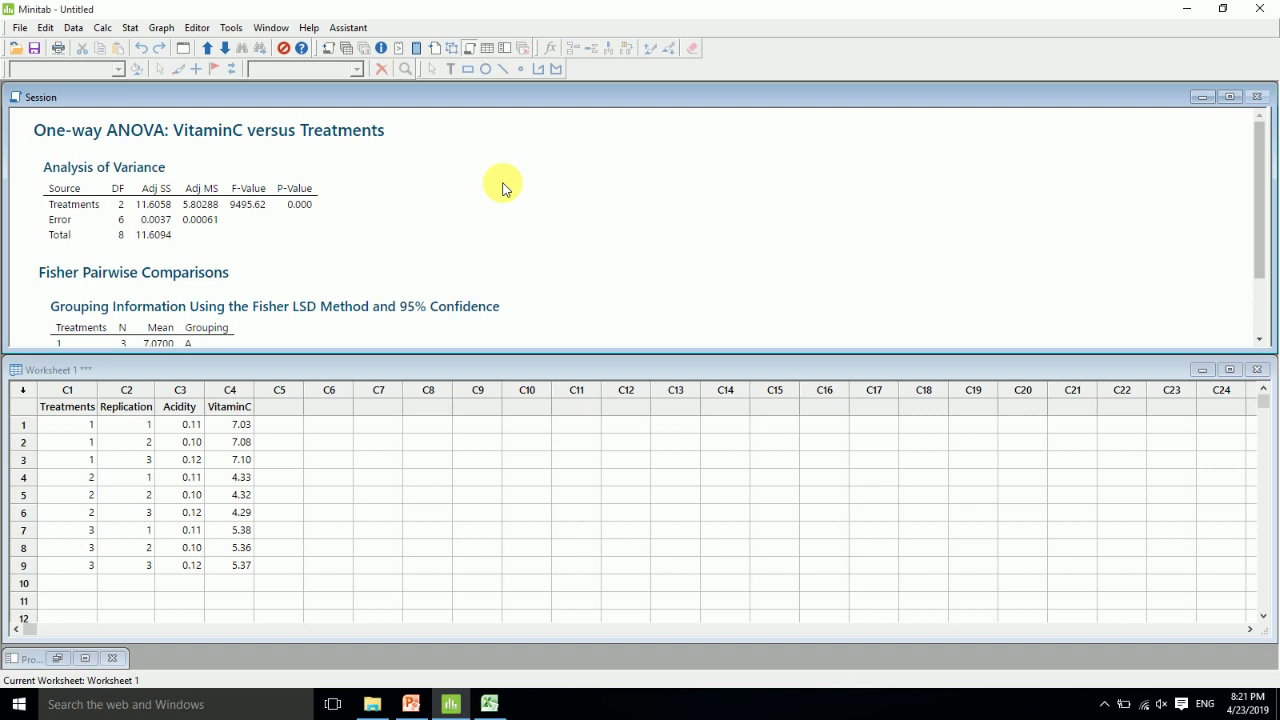
{"action": "left_click", "coordinate": [315, 166]}
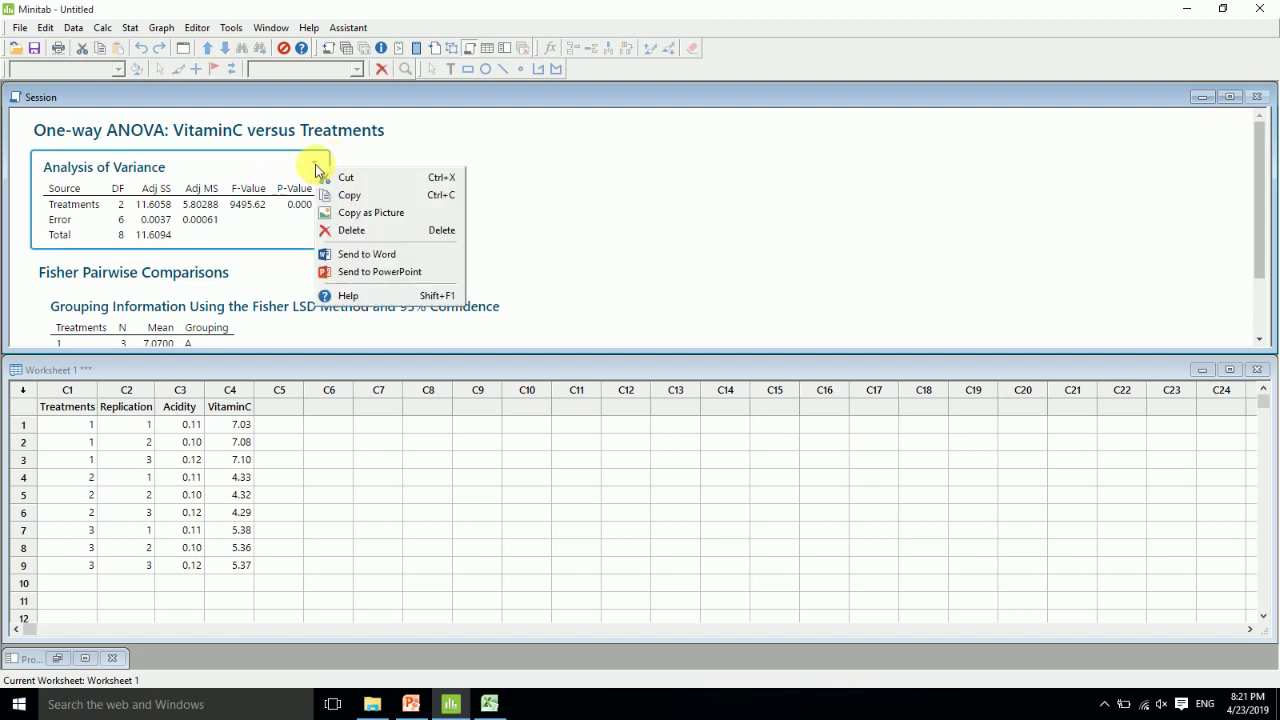
{"action": "left_click", "coordinate": [350, 255]}
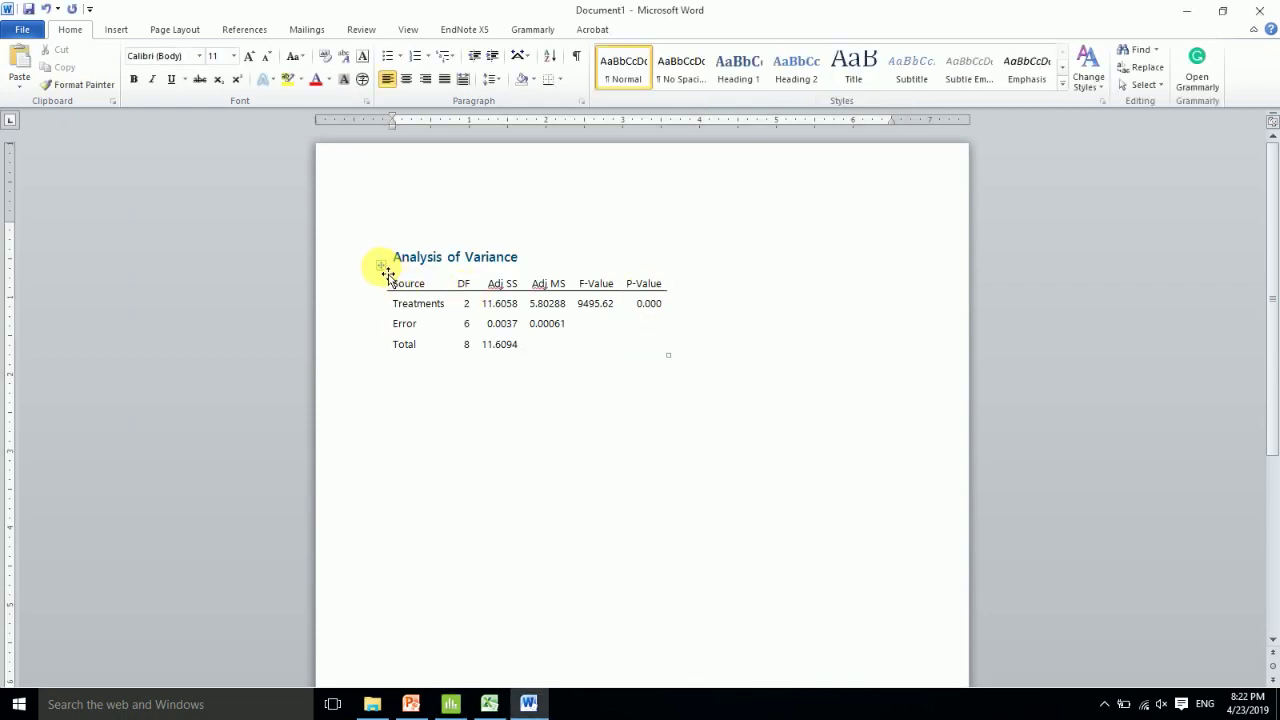
Step: Apply all borders to the whole Analysis of Variance table in the Word document
{"action": "left_click", "coordinate": [387, 274]}
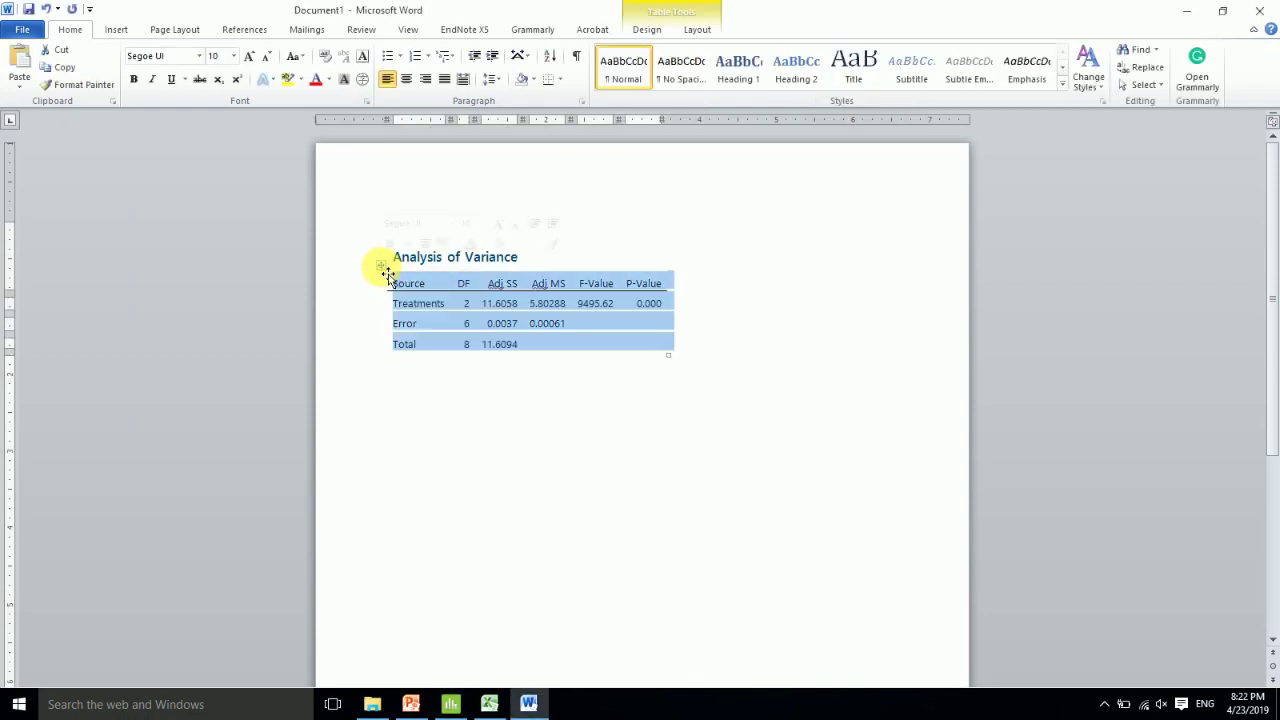
{"action": "left_click", "coordinate": [562, 86]}
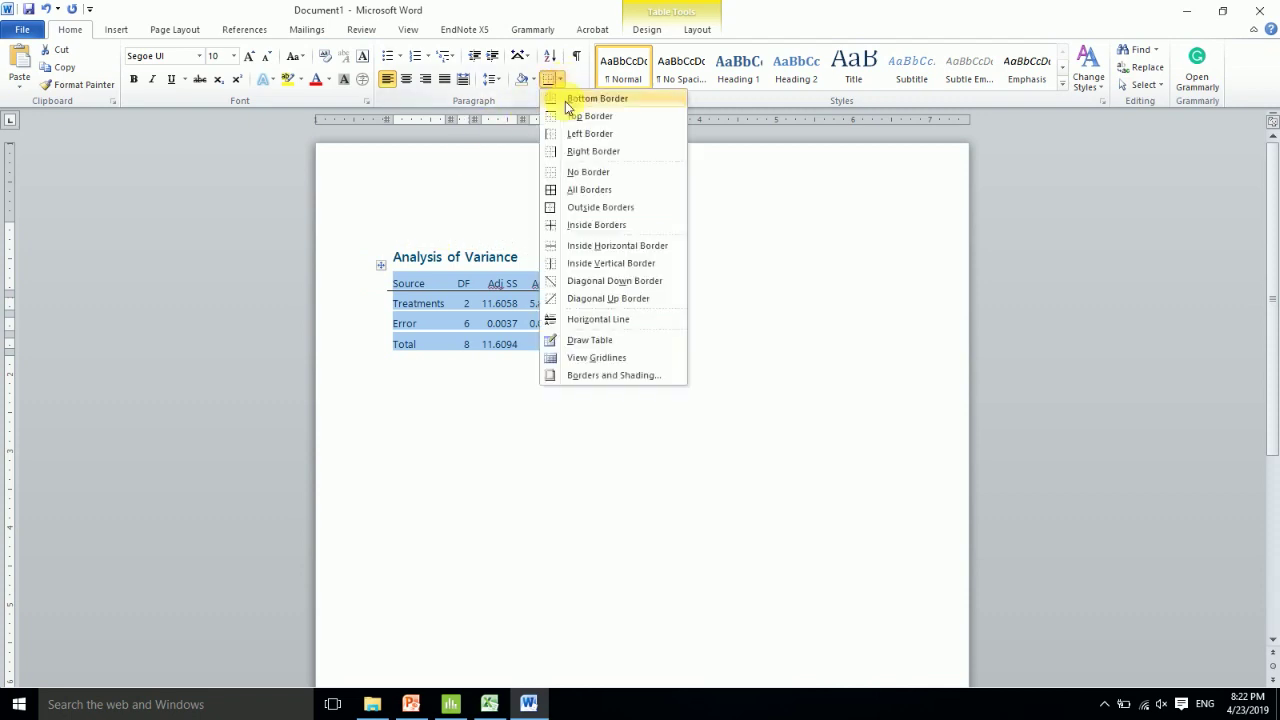
{"action": "left_click", "coordinate": [580, 192]}
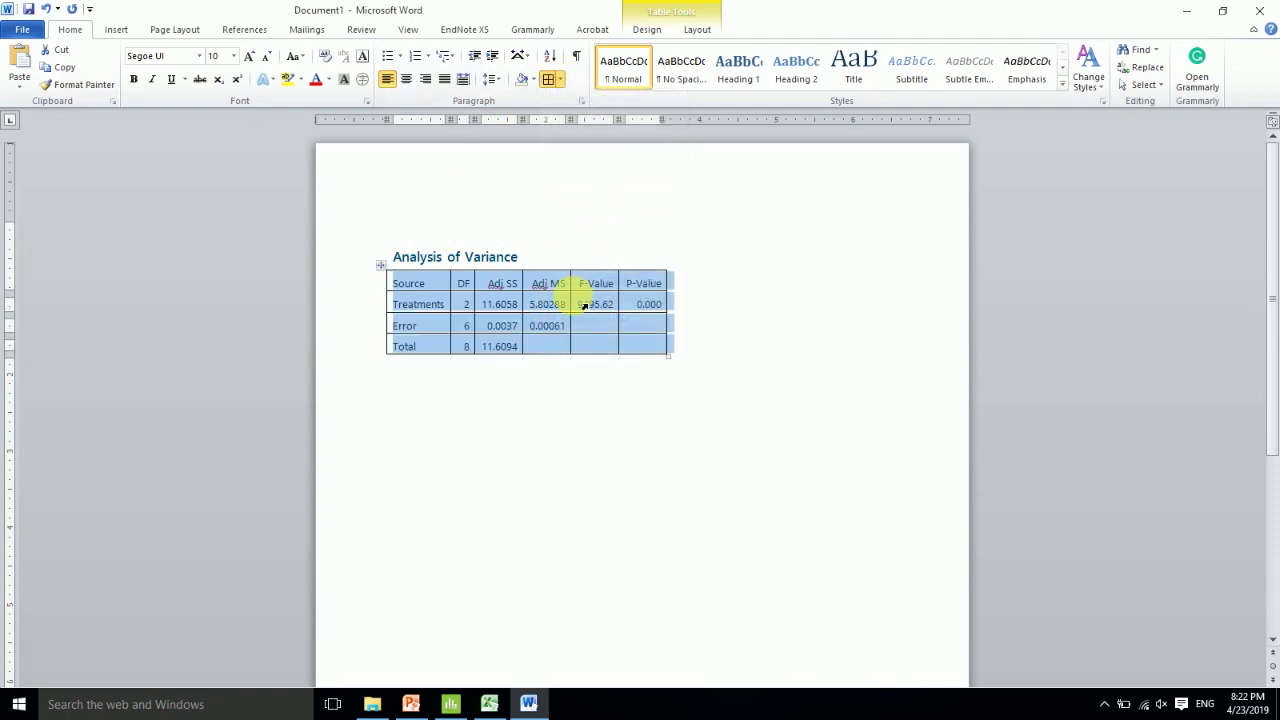
Step: Set the font of the Analysis of Variance table to Times New Roman
{"action": "left_click", "coordinate": [160, 57]}
{"action": "type", "text": "Times New Roman"}
{"action": "key", "text": "Return"}
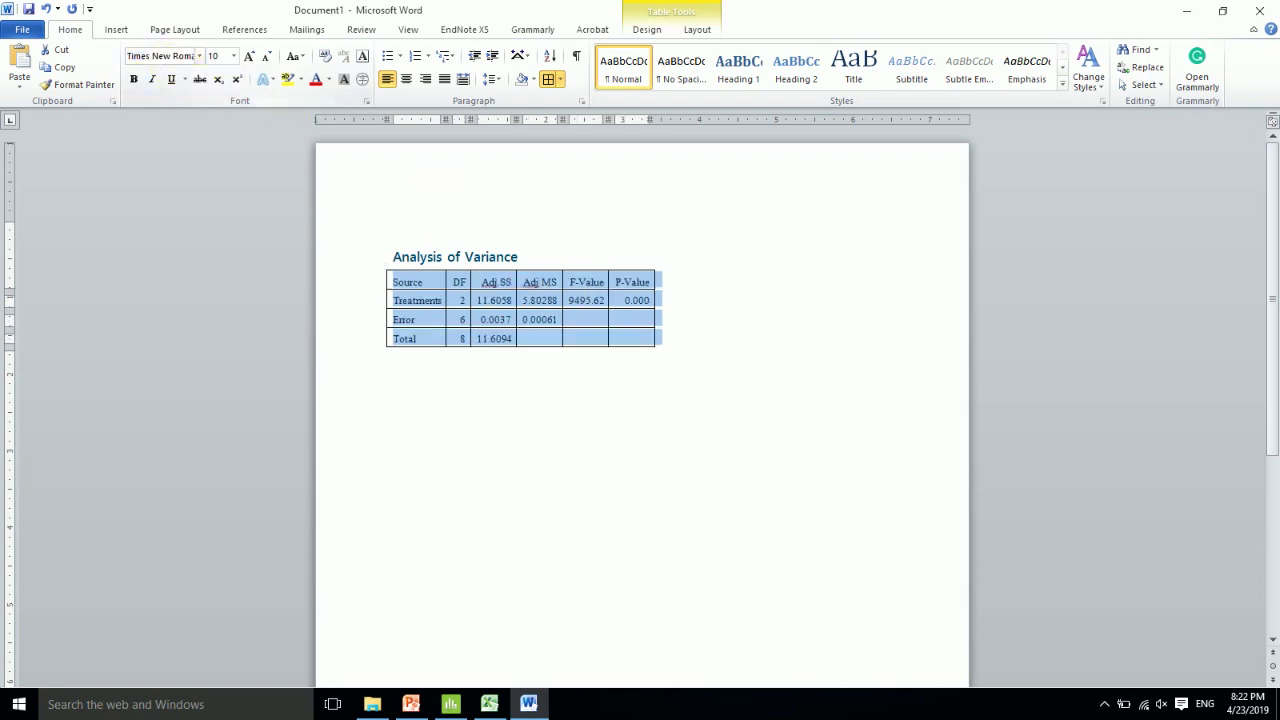
Step: Set the font size of the whole Analysis of Variance table to 12
{"action": "left_click", "coordinate": [218, 56]}
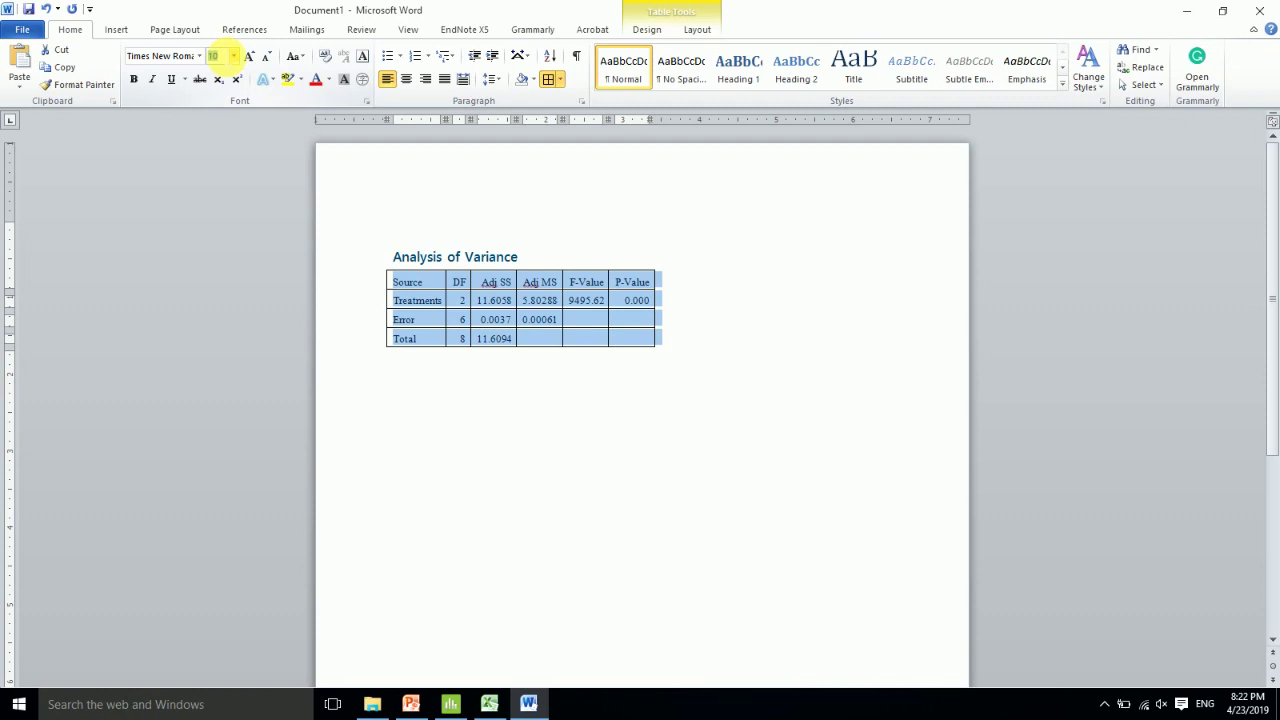
{"action": "type", "text": "12"}
{"action": "key", "text": "Return"}
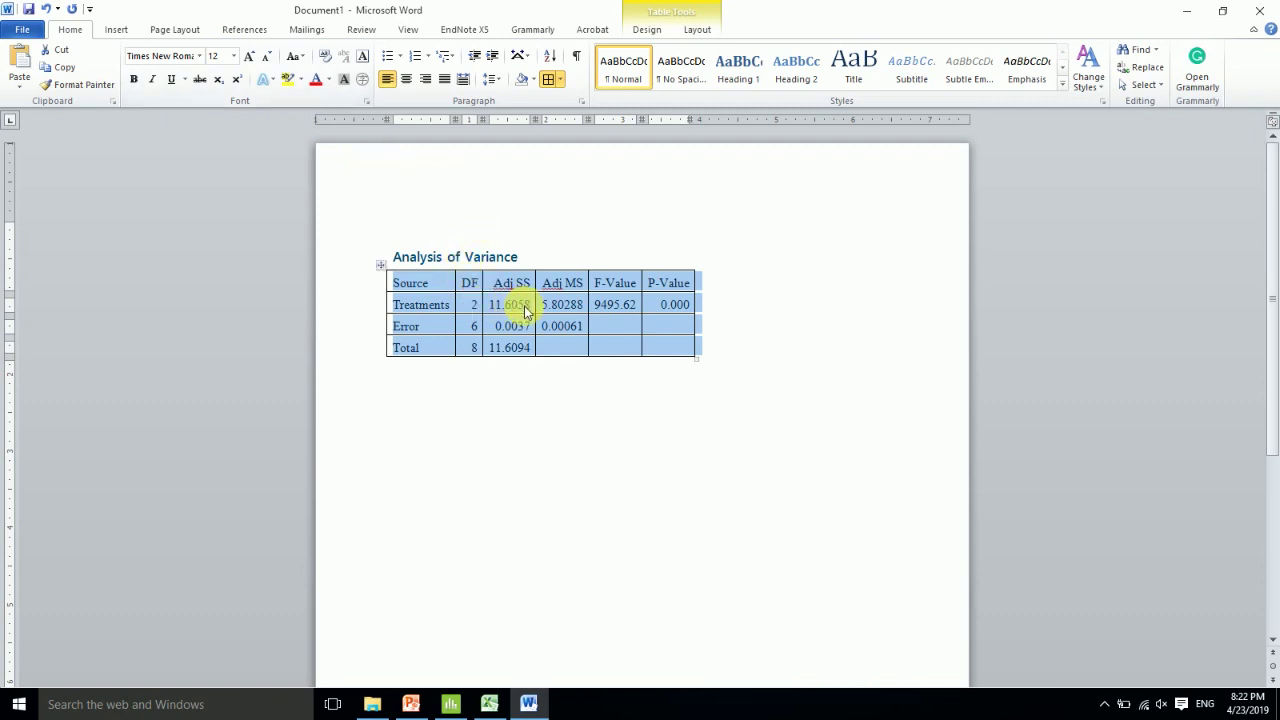
{"action": "left_click", "coordinate": [406, 79]}
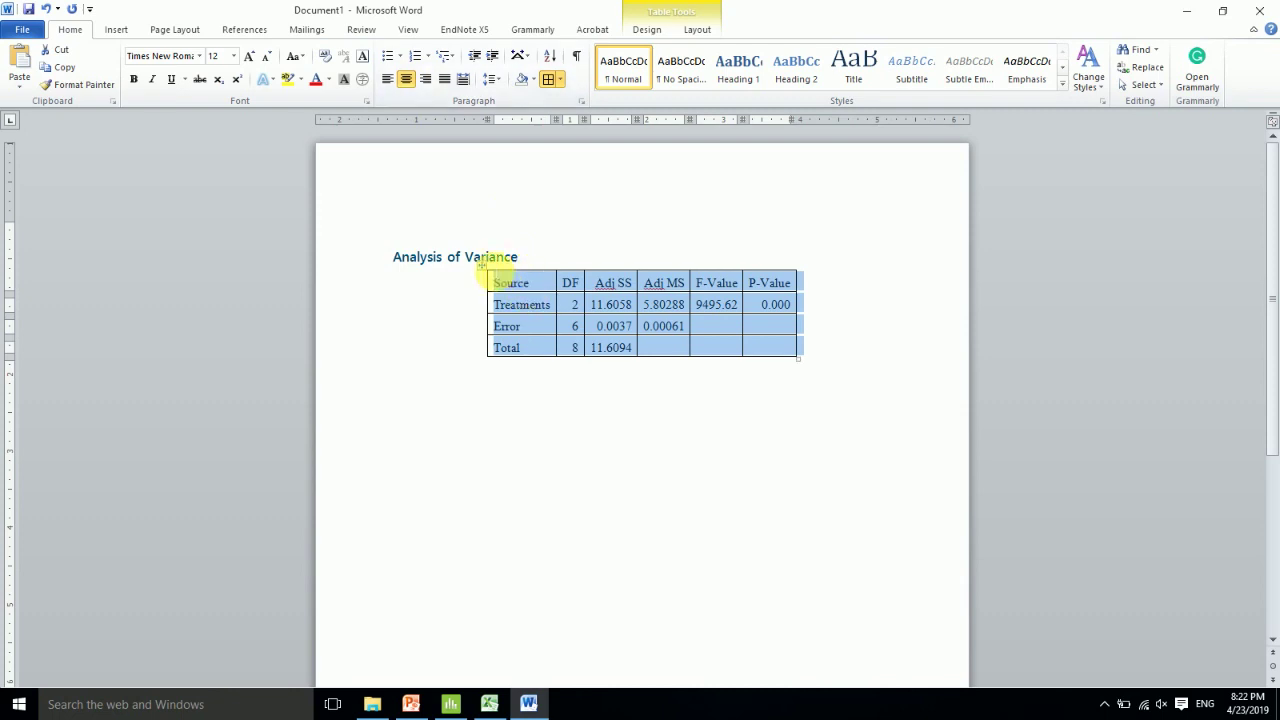
{"action": "left_click", "coordinate": [387, 79]}
{"action": "left_click_drag", "start_coordinate": [394, 283], "coordinate": [577, 367]}
{"action": "right_click", "coordinate": [445, 300]}
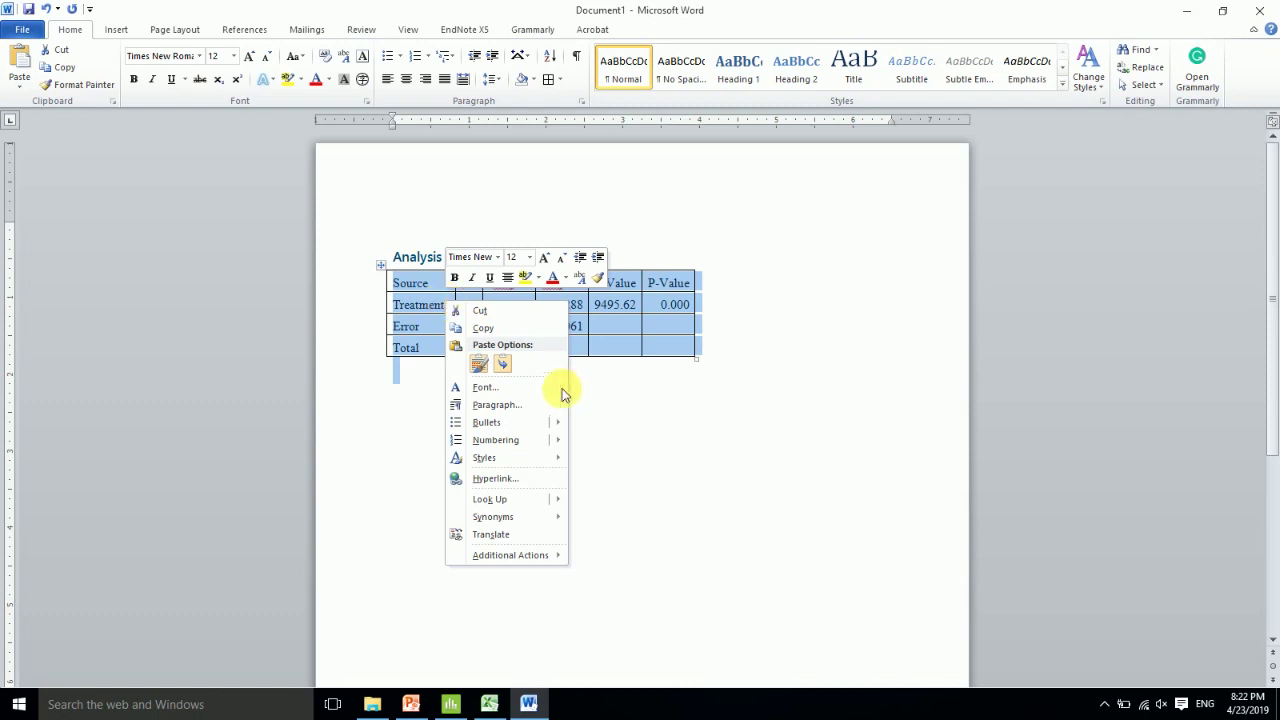
Step: Align the contents of all table cells to the center and enlarge the table to about the full text width
{"action": "left_click", "coordinate": [388, 272]}
{"action": "right_click", "coordinate": [384, 268]}
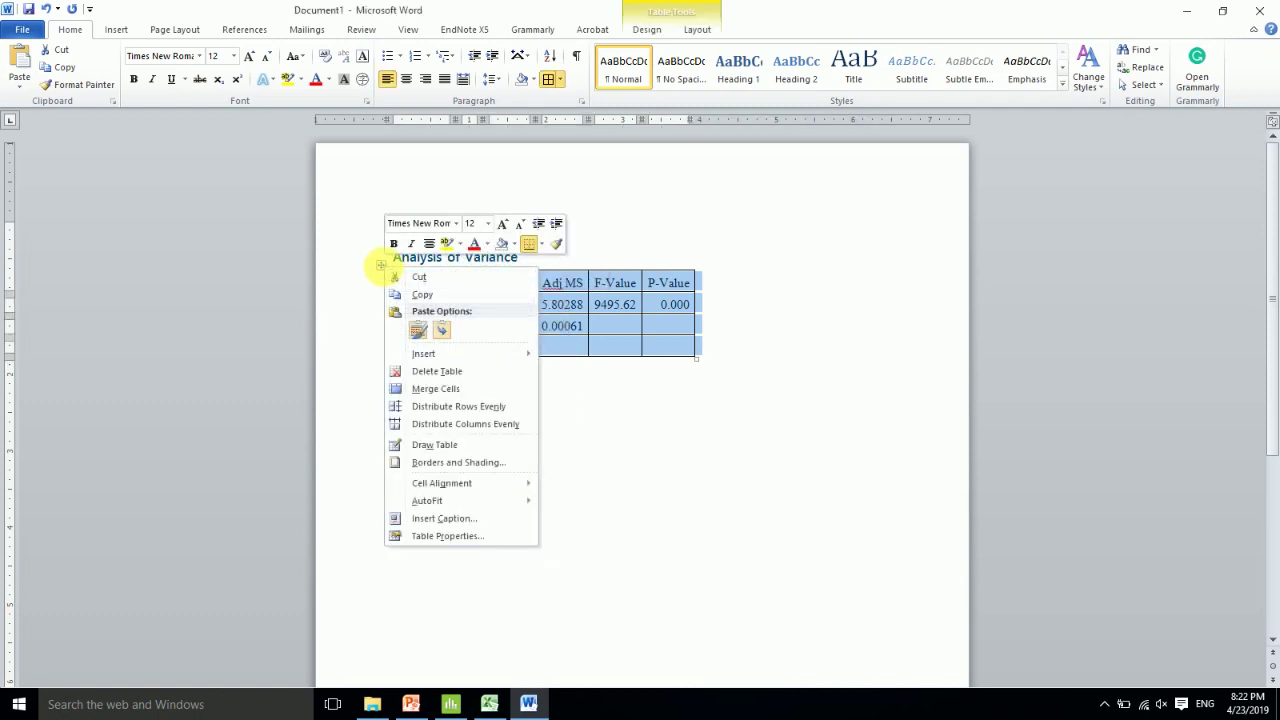
{"action": "mouse_move", "coordinate": [521, 483]}
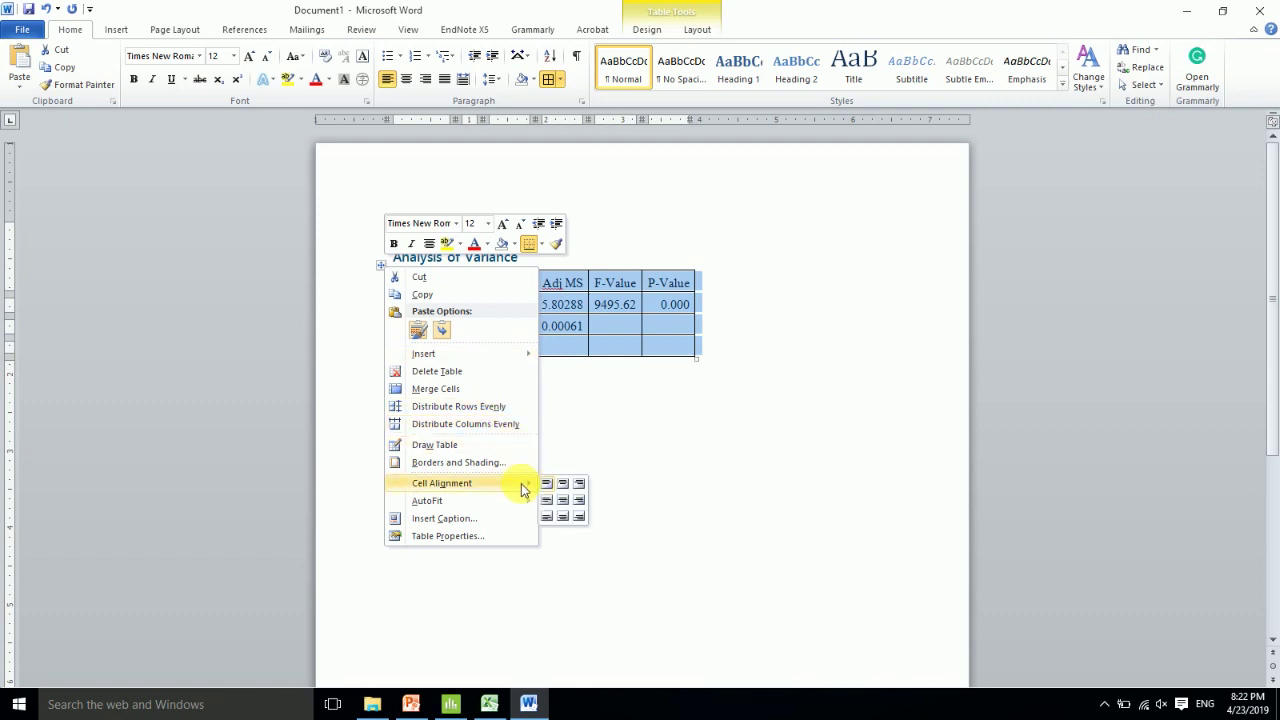
{"action": "left_click", "coordinate": [564, 508]}
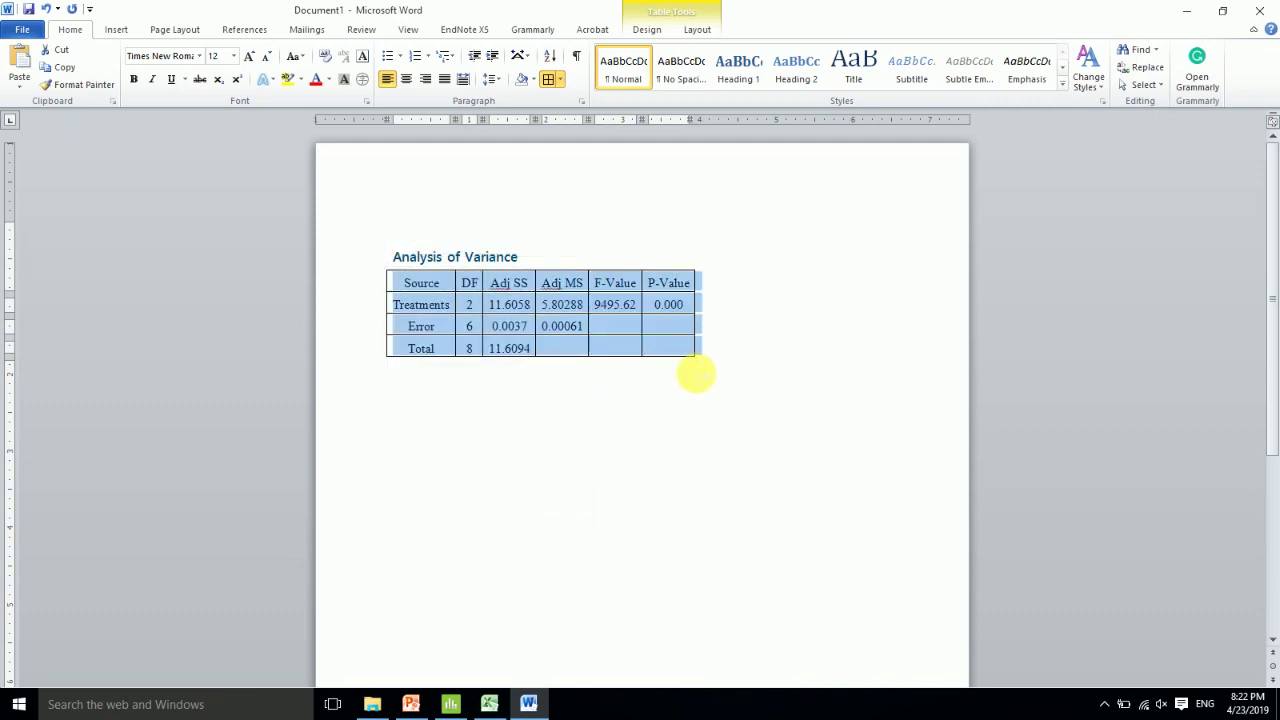
{"action": "left_click", "coordinate": [692, 352]}
{"action": "left_click_drag", "start_coordinate": [695, 356], "coordinate": [878, 406]}
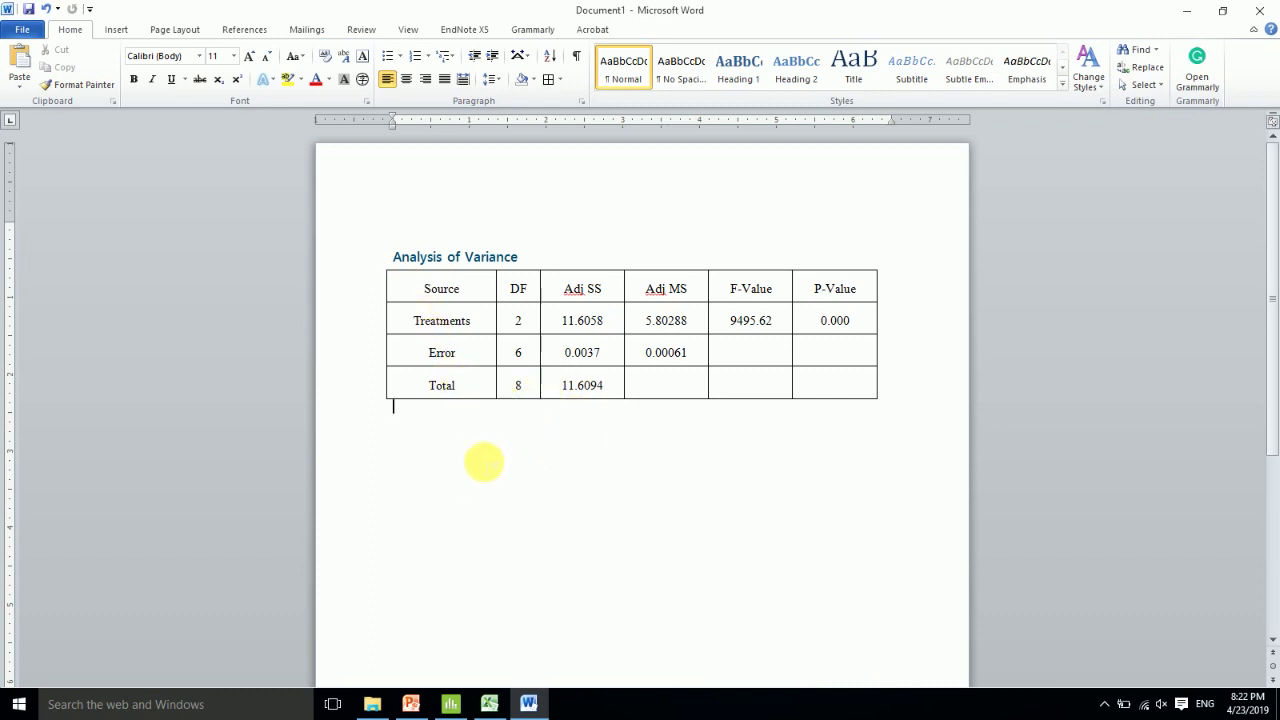
Step: Switch to Minitab and start an interval plot of the One Y, With Groups type
{"action": "left_click", "coordinate": [449, 702]}
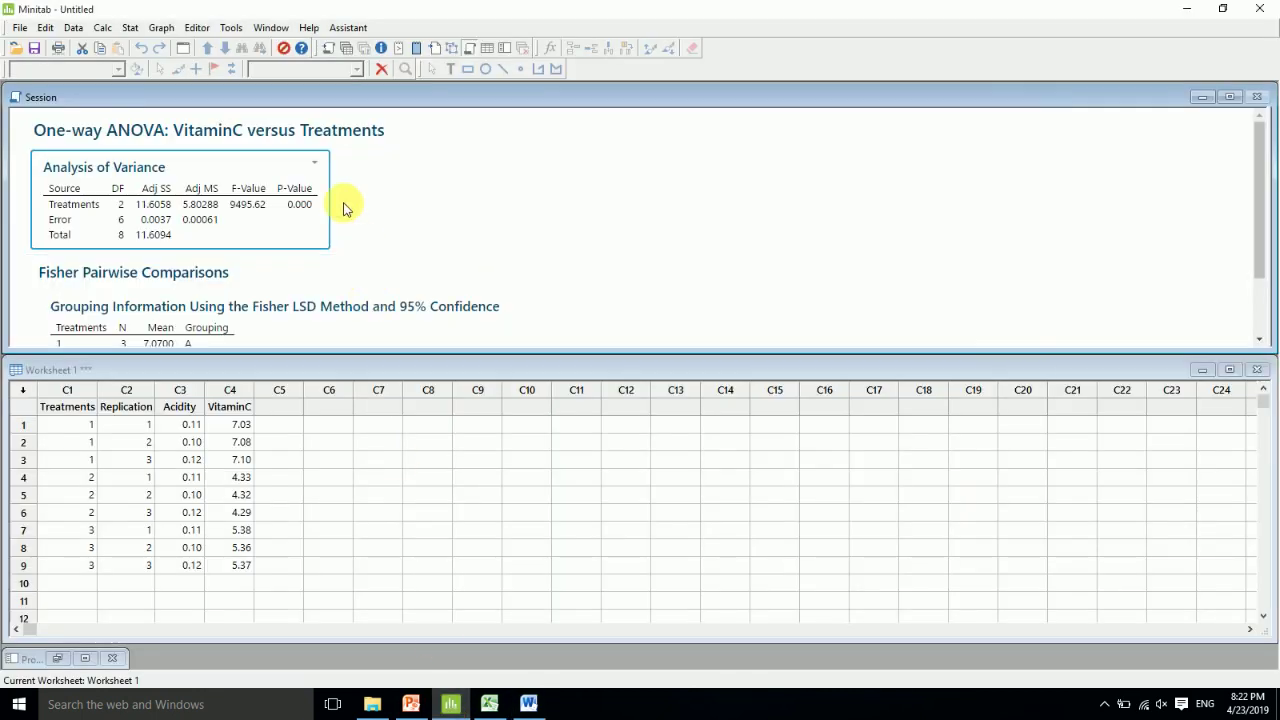
{"action": "left_click", "coordinate": [163, 28]}
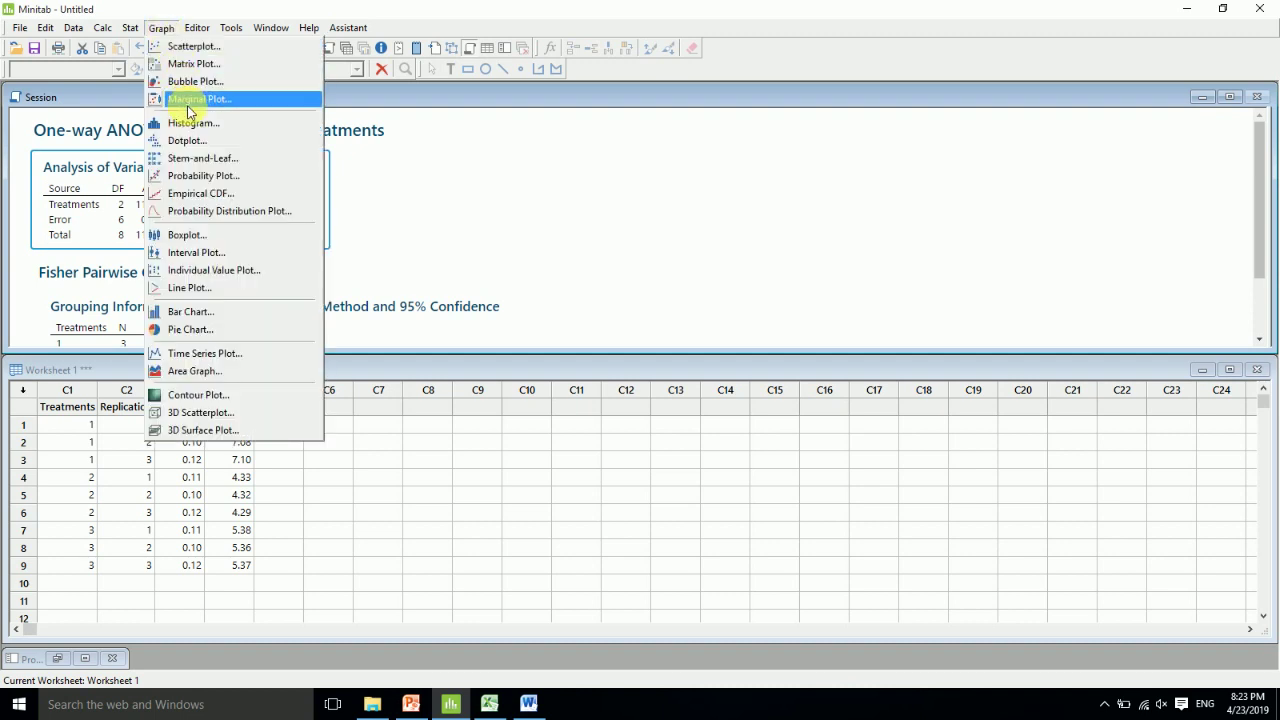
{"action": "left_click", "coordinate": [200, 259]}
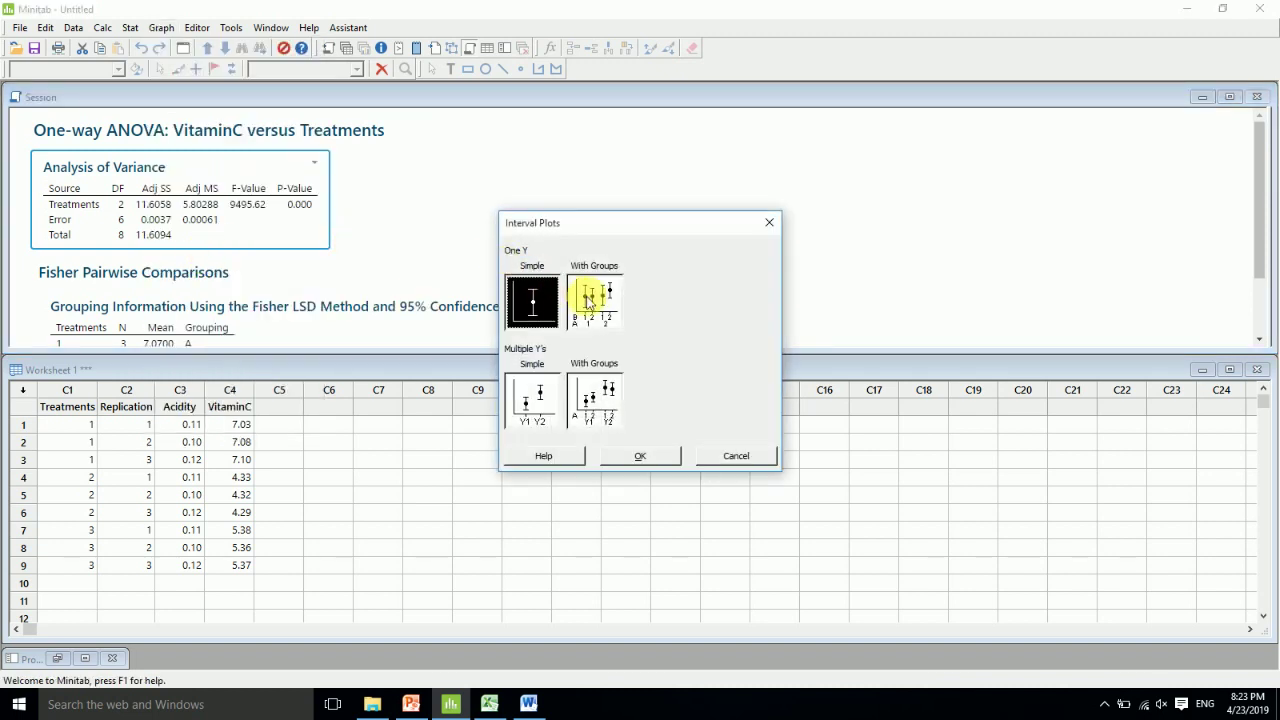
{"action": "left_click", "coordinate": [595, 302]}
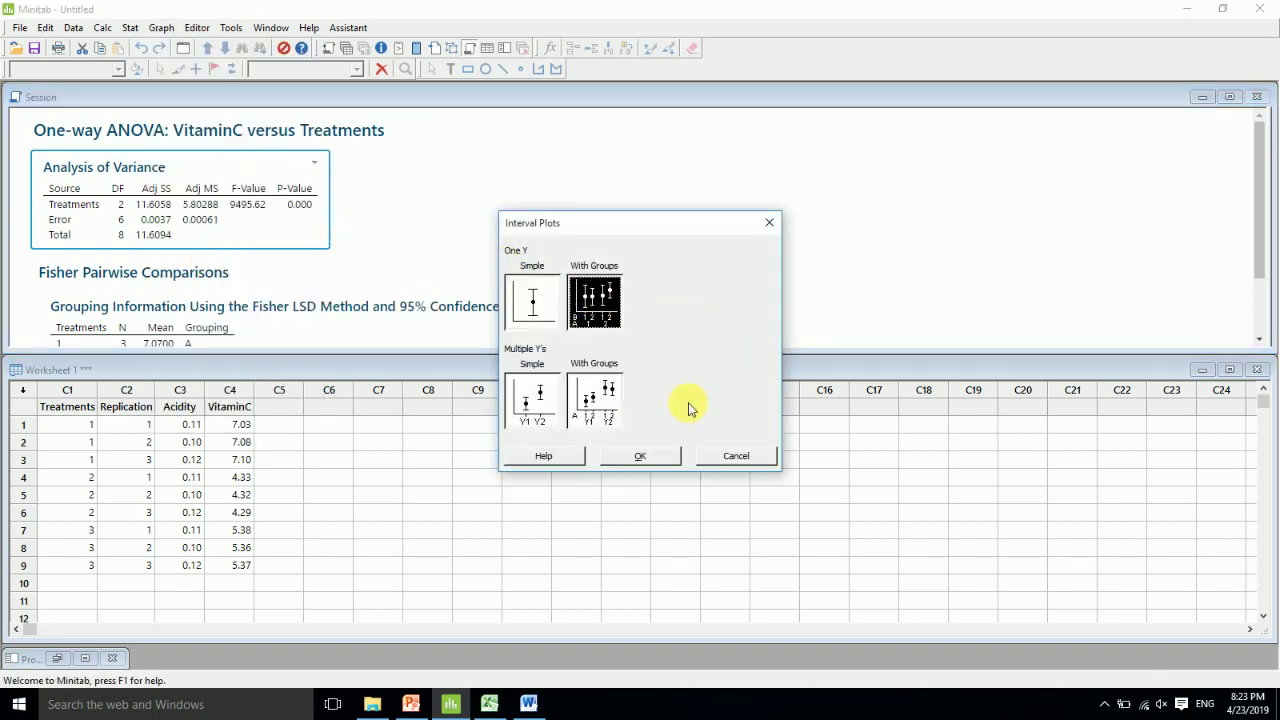
{"action": "left_click", "coordinate": [650, 456]}
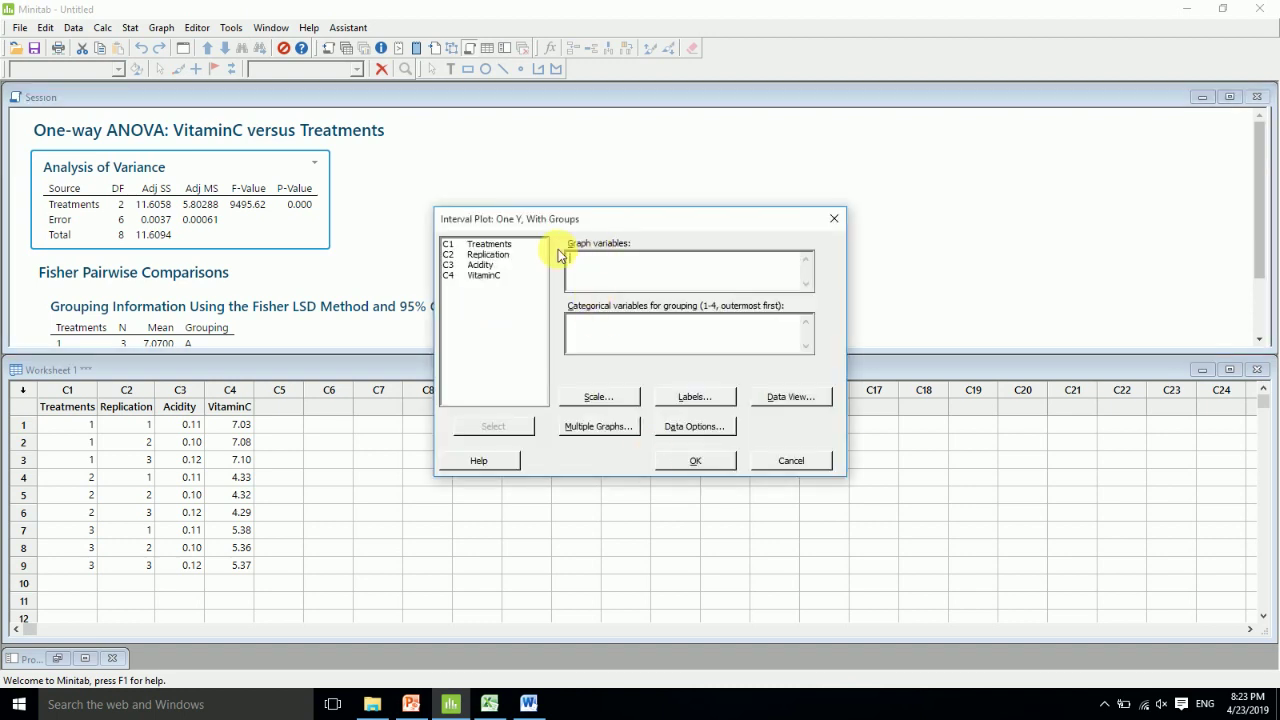
Step: Assign VitaminC as the graph variable and Treatments as the categorical grouping variable of the interval plot
{"action": "left_click", "coordinate": [485, 275]}
{"action": "left_click", "coordinate": [496, 427]}
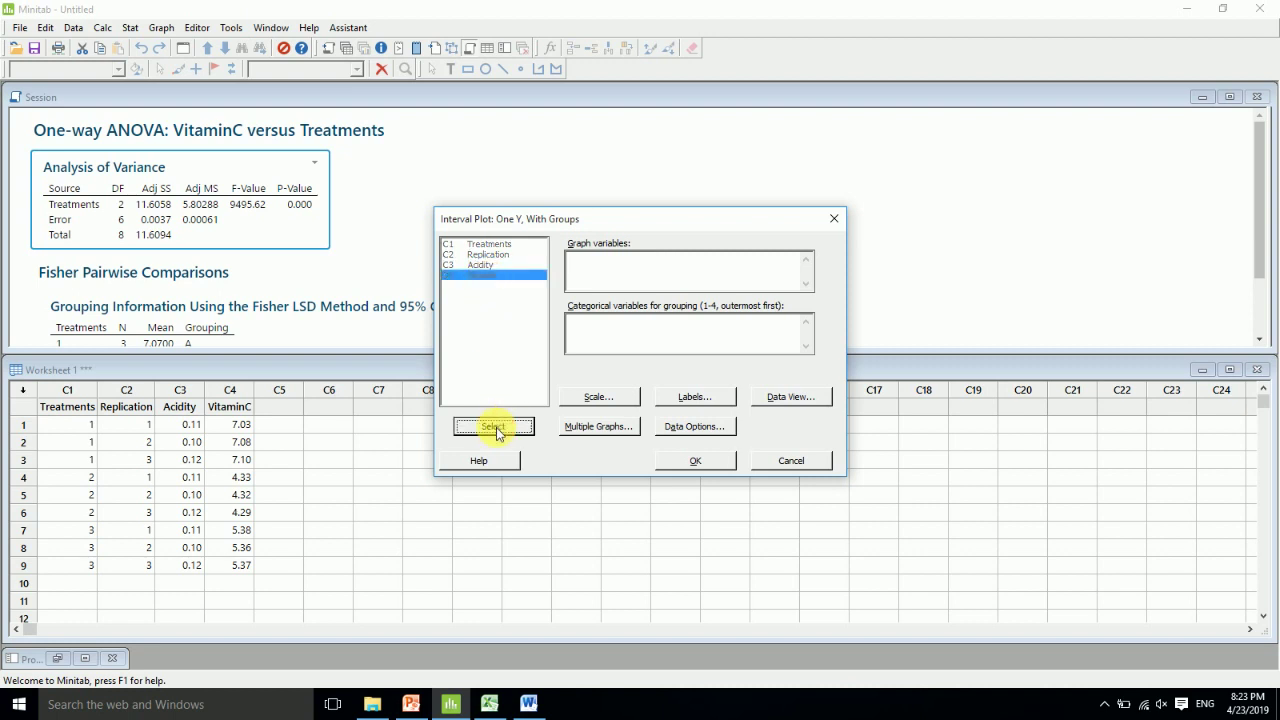
{"action": "left_click", "coordinate": [489, 244]}
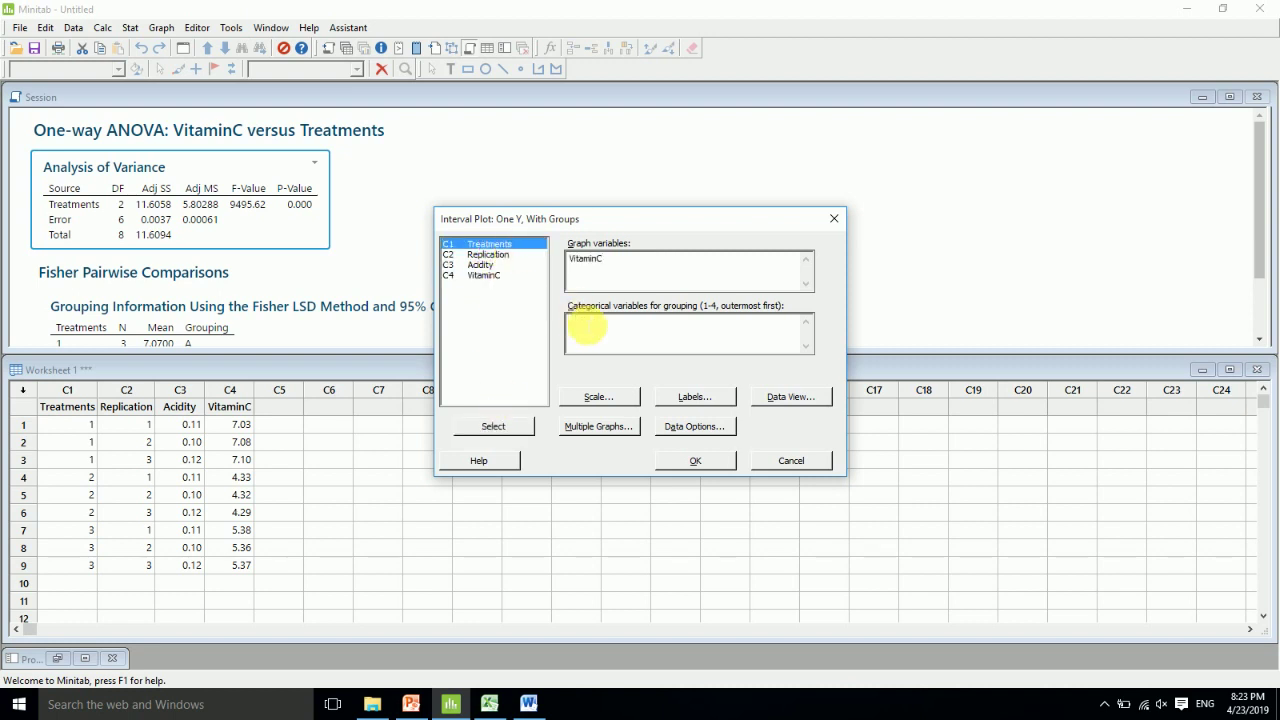
{"action": "left_click", "coordinate": [490, 425]}
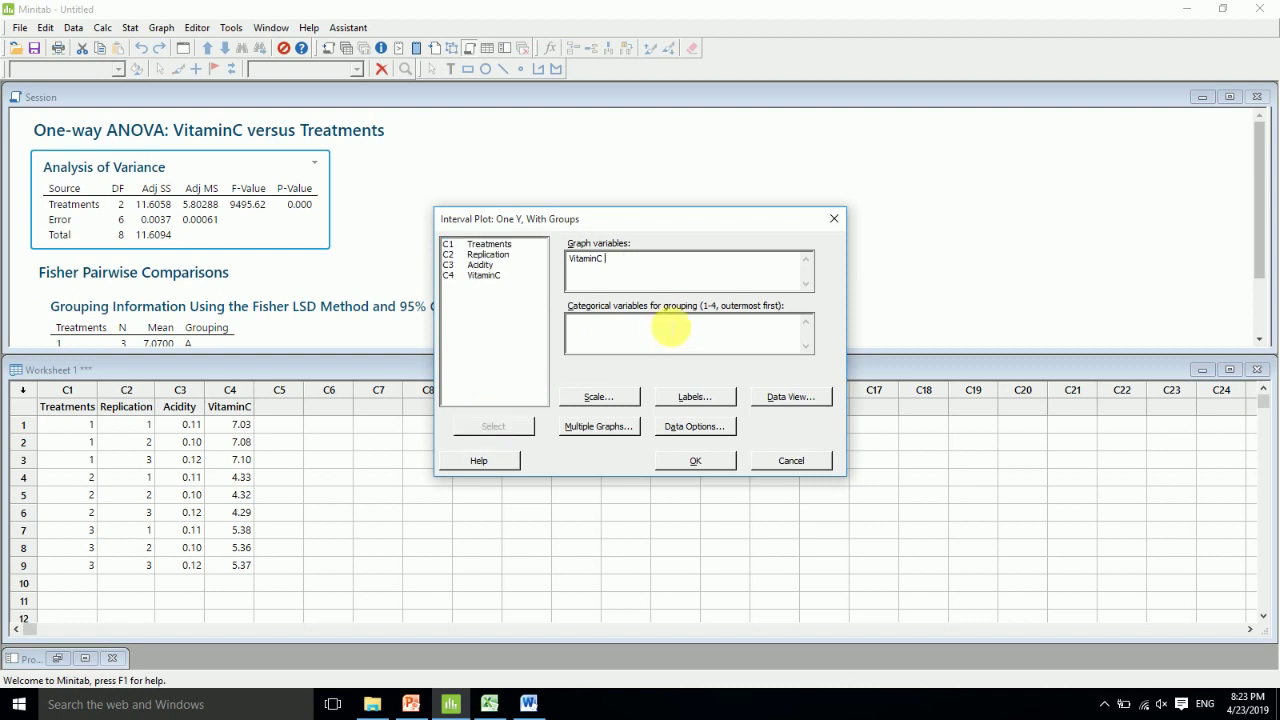
{"action": "left_click", "coordinate": [670, 326]}
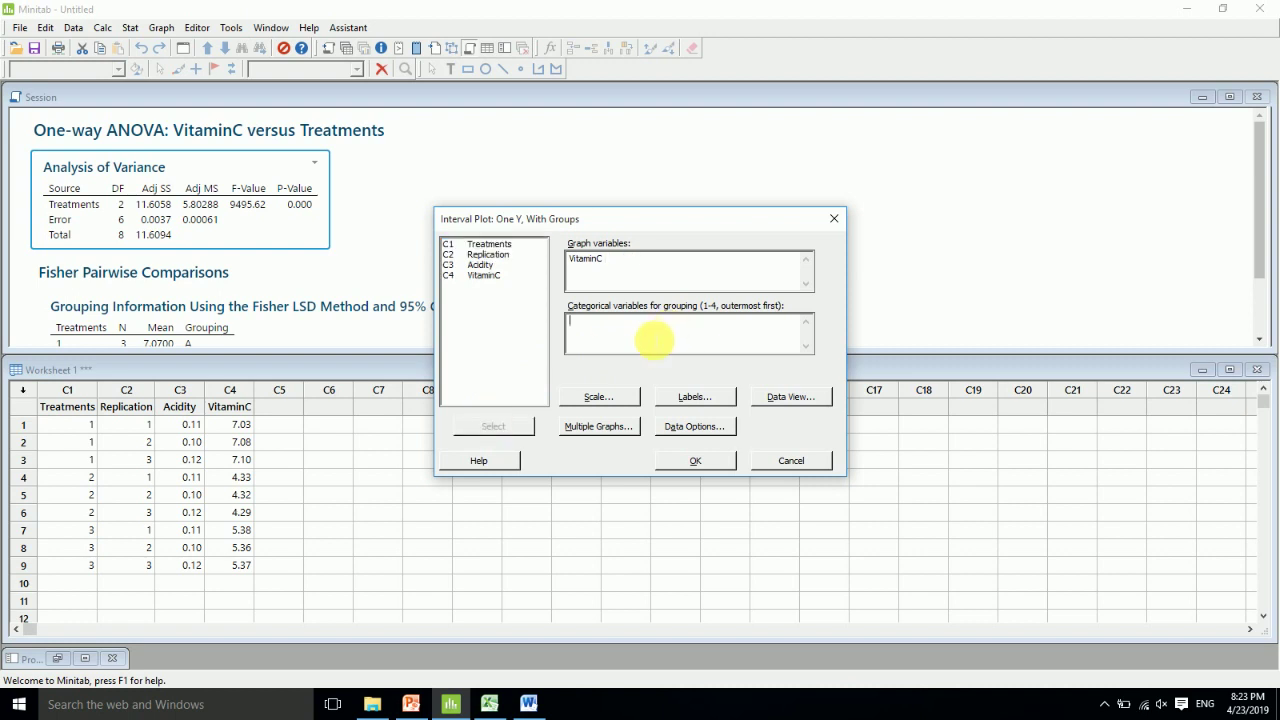
{"action": "left_click", "coordinate": [482, 244]}
{"action": "left_click", "coordinate": [626, 330]}
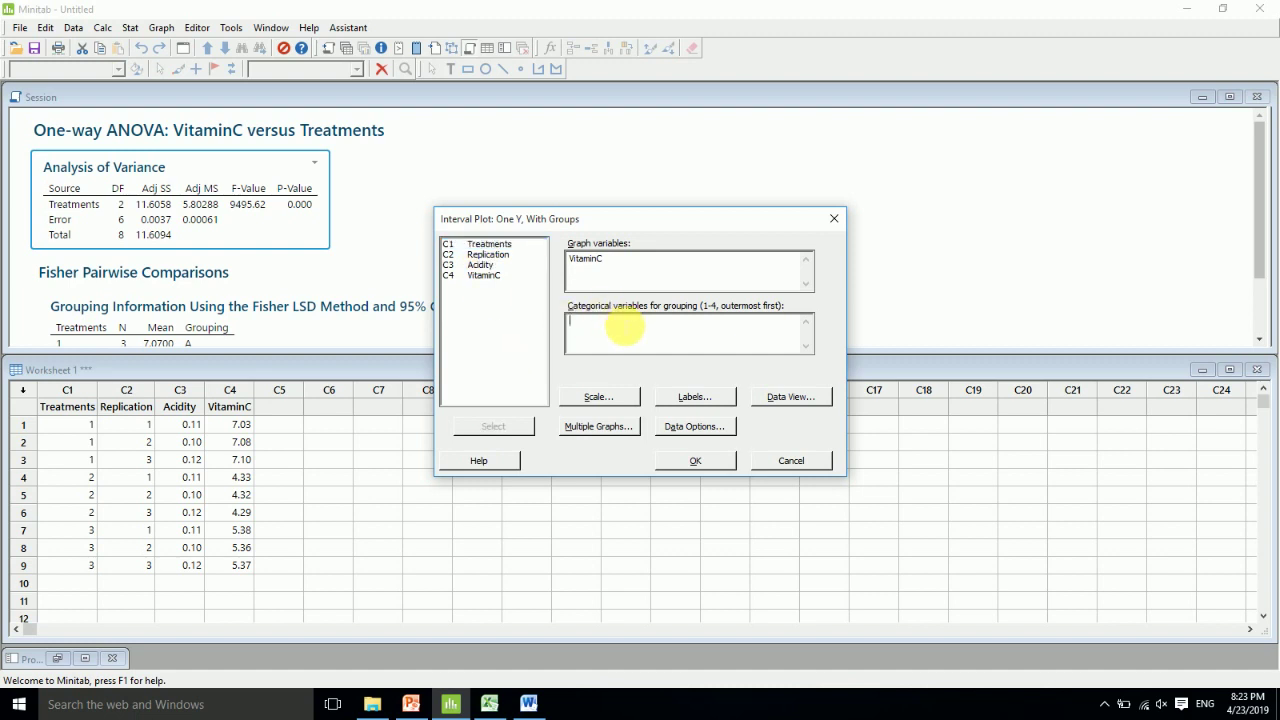
{"action": "left_click", "coordinate": [502, 249]}
{"action": "left_click", "coordinate": [492, 426]}
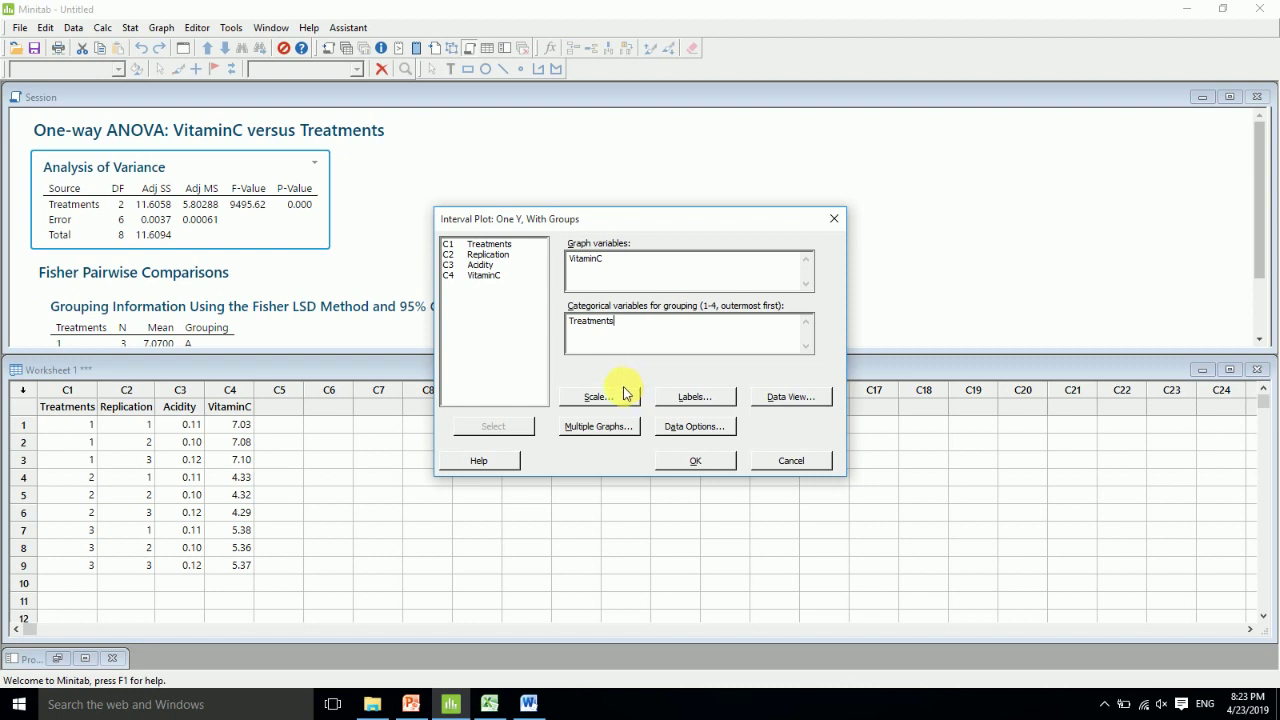
Step: Add bars to the interval plot's data display, along with the interval bar and mean symbol
{"action": "left_click", "coordinate": [780, 397]}
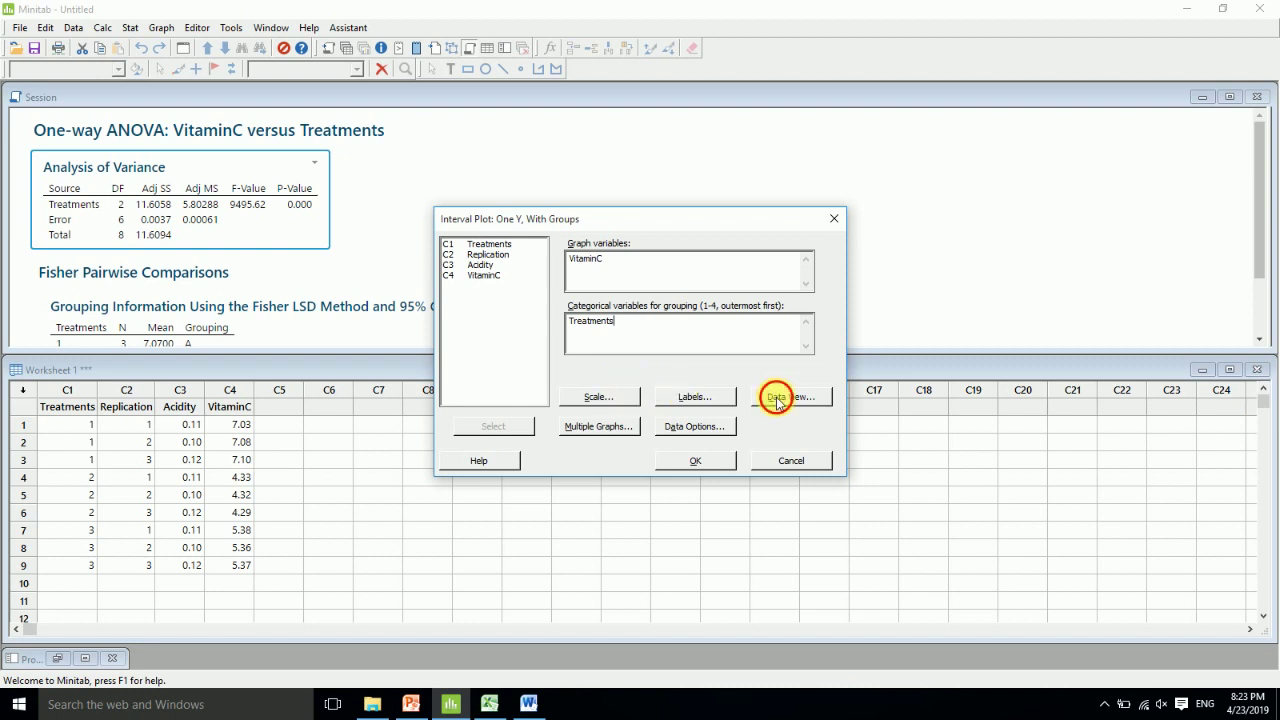
{"action": "left_click", "coordinate": [613, 286]}
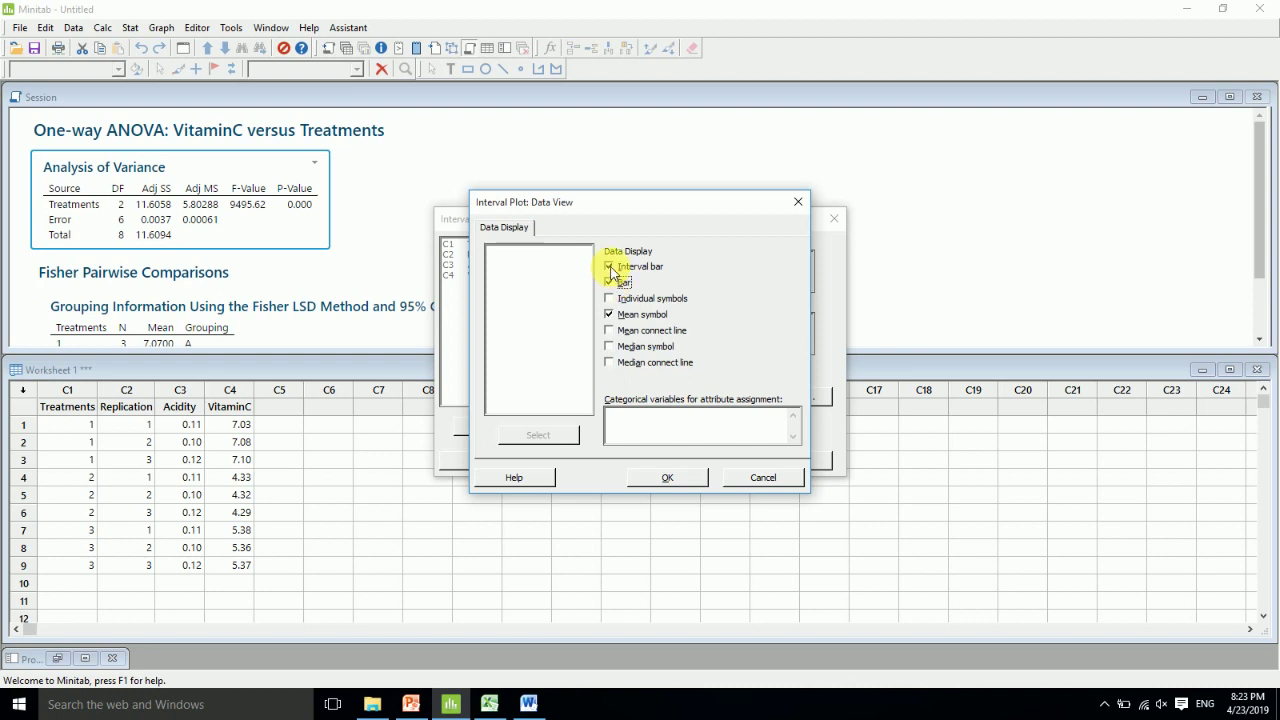
{"action": "left_click", "coordinate": [610, 315]}
{"action": "left_click", "coordinate": [697, 479]}
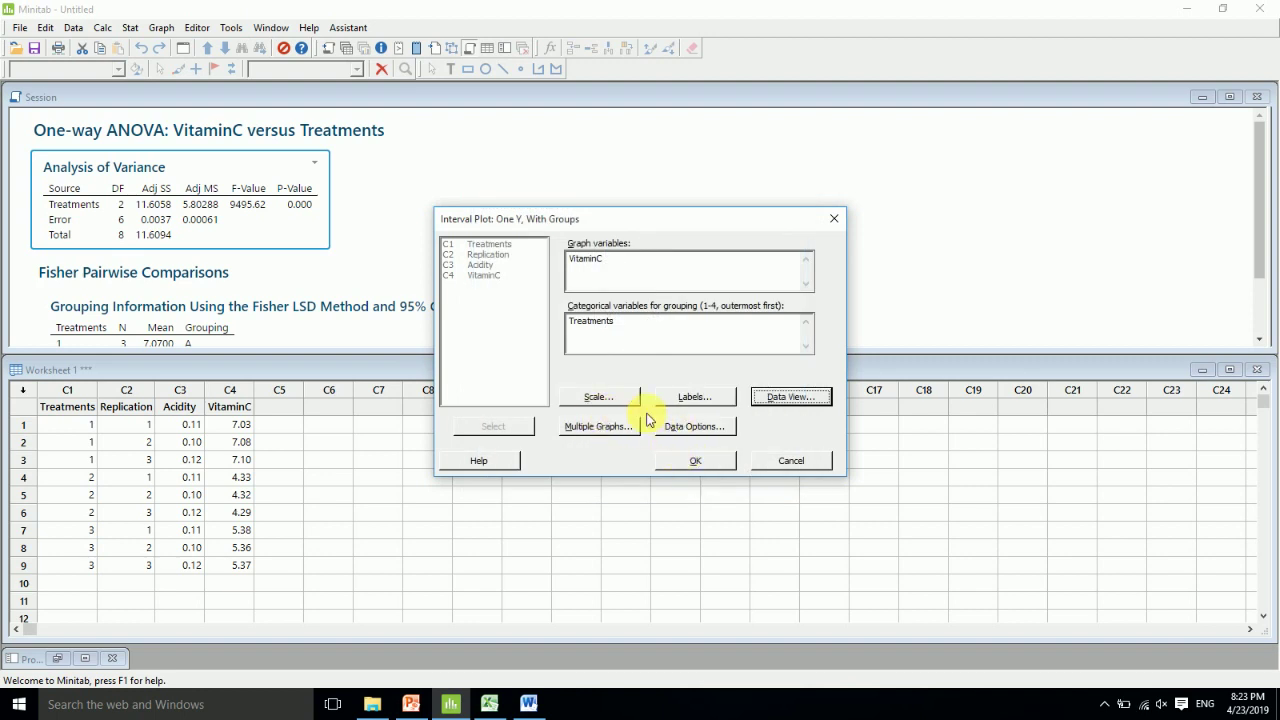
Step: Examine the interval plot's data options, multiple graphs, labels and scale settings without changing them
{"action": "left_click", "coordinate": [676, 429]}
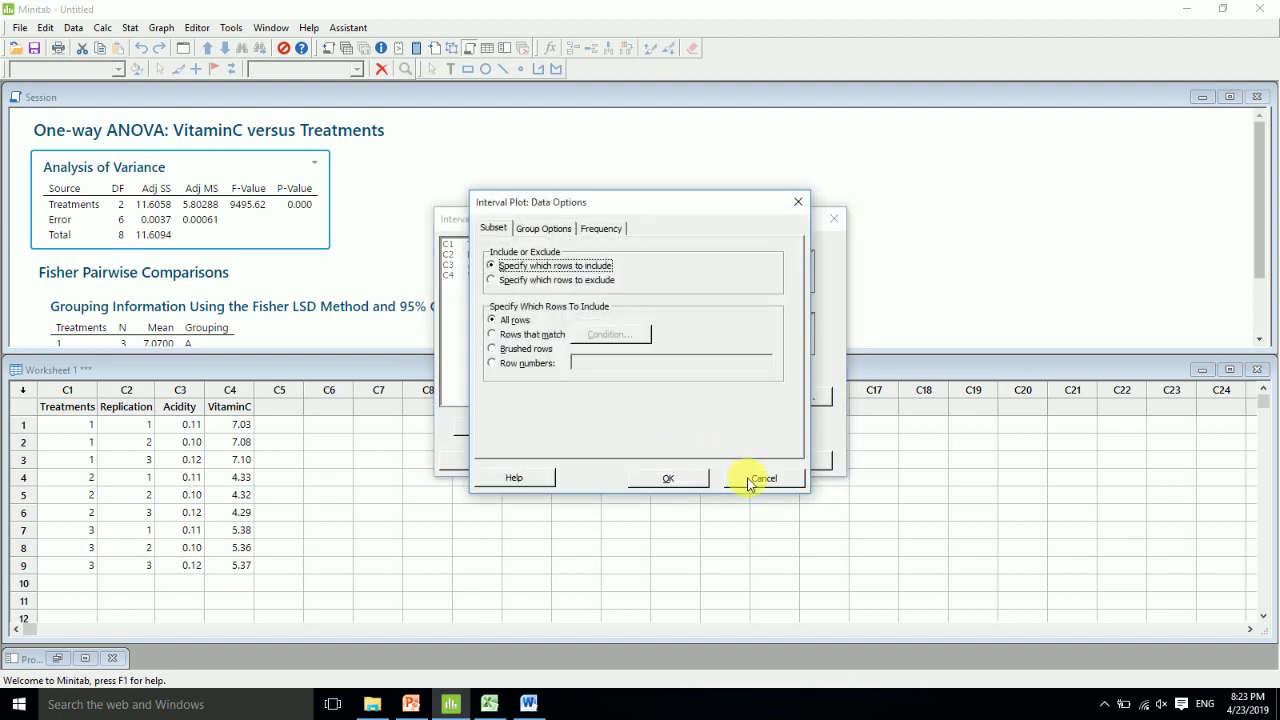
{"action": "left_click", "coordinate": [756, 480]}
{"action": "left_click", "coordinate": [617, 431]}
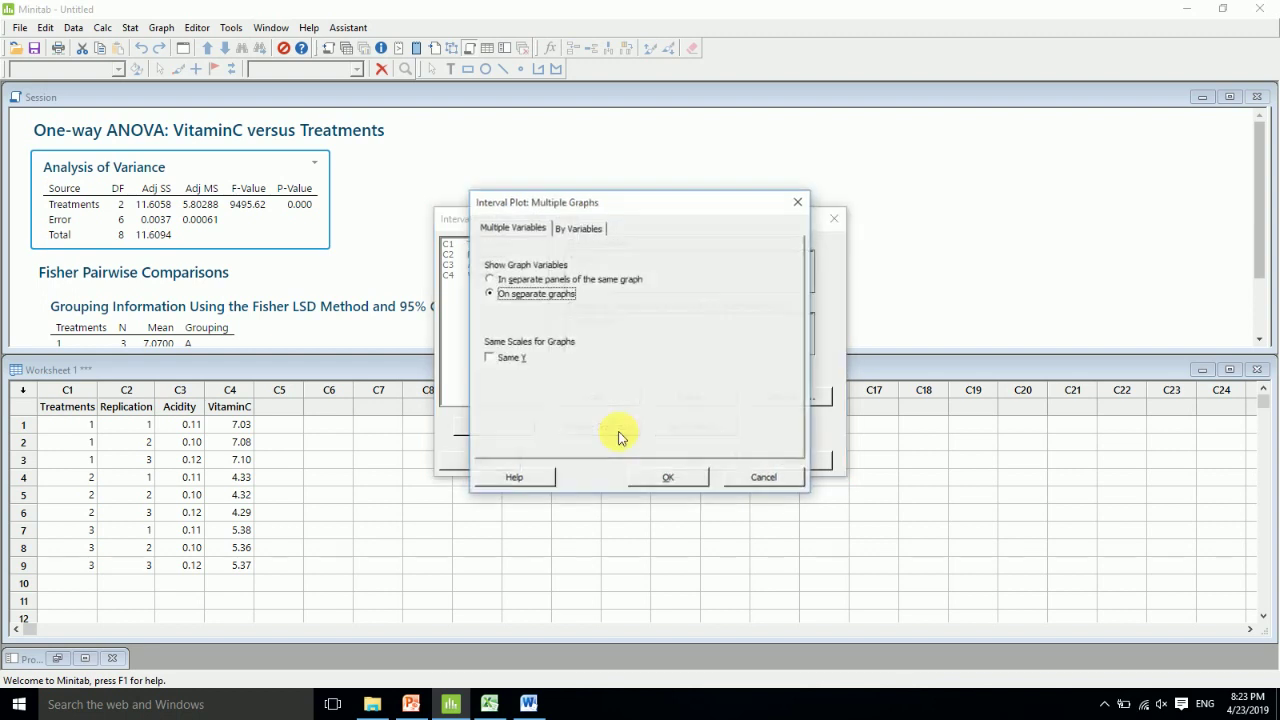
{"action": "left_click", "coordinate": [752, 477]}
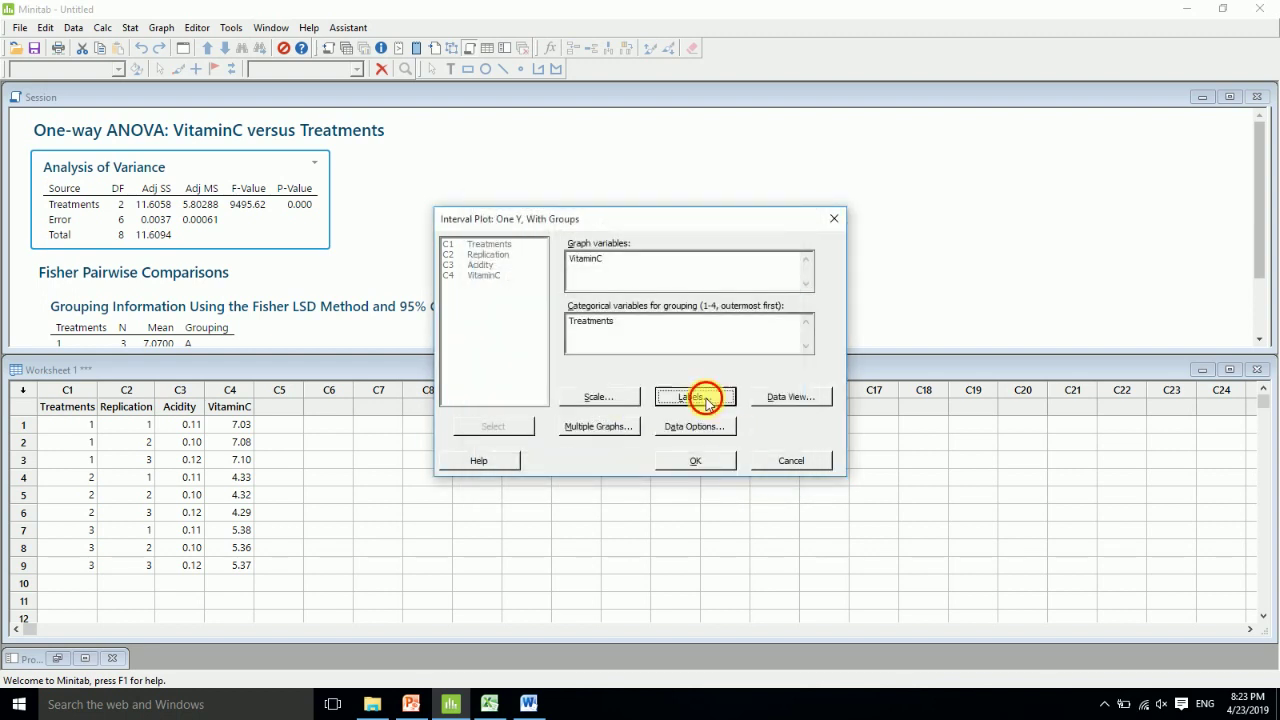
{"action": "left_click", "coordinate": [706, 400]}
{"action": "left_click", "coordinate": [766, 474]}
{"action": "left_click", "coordinate": [603, 398]}
{"action": "left_click", "coordinate": [765, 480]}
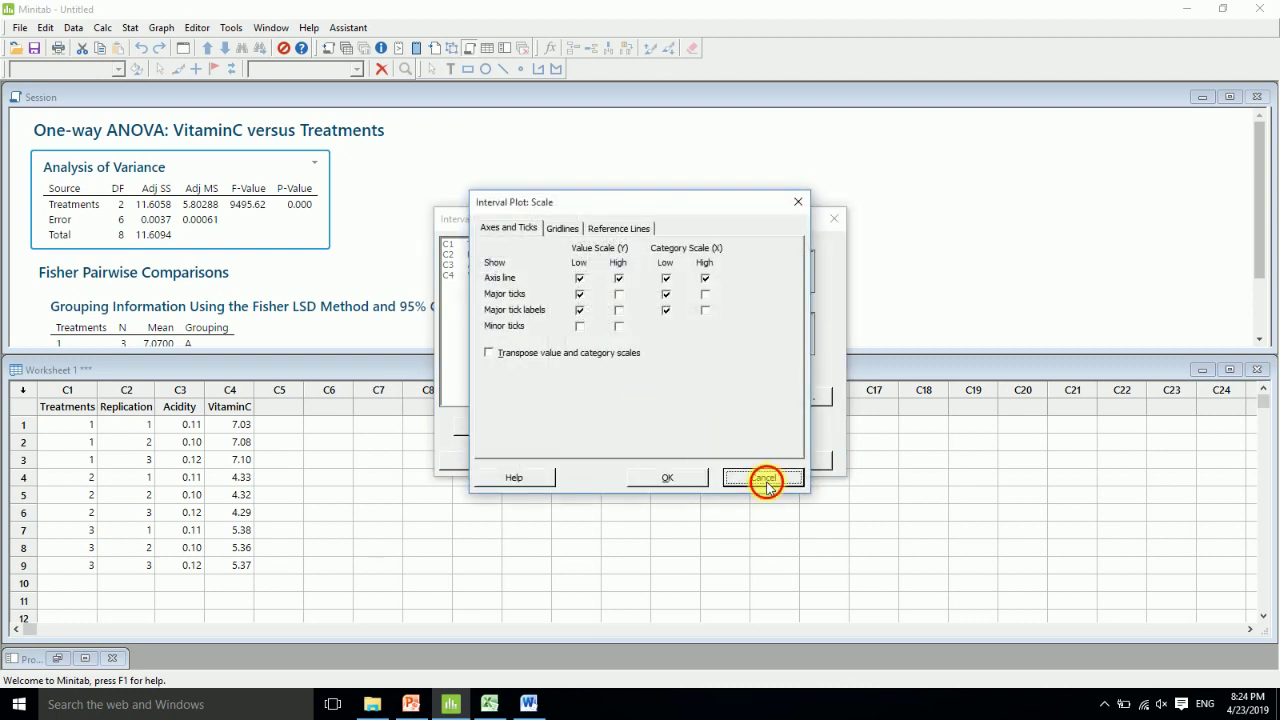
Step: Generate the interval plot of VitaminC and move its graph window away from the corner of the workspace
{"action": "left_click", "coordinate": [697, 463]}
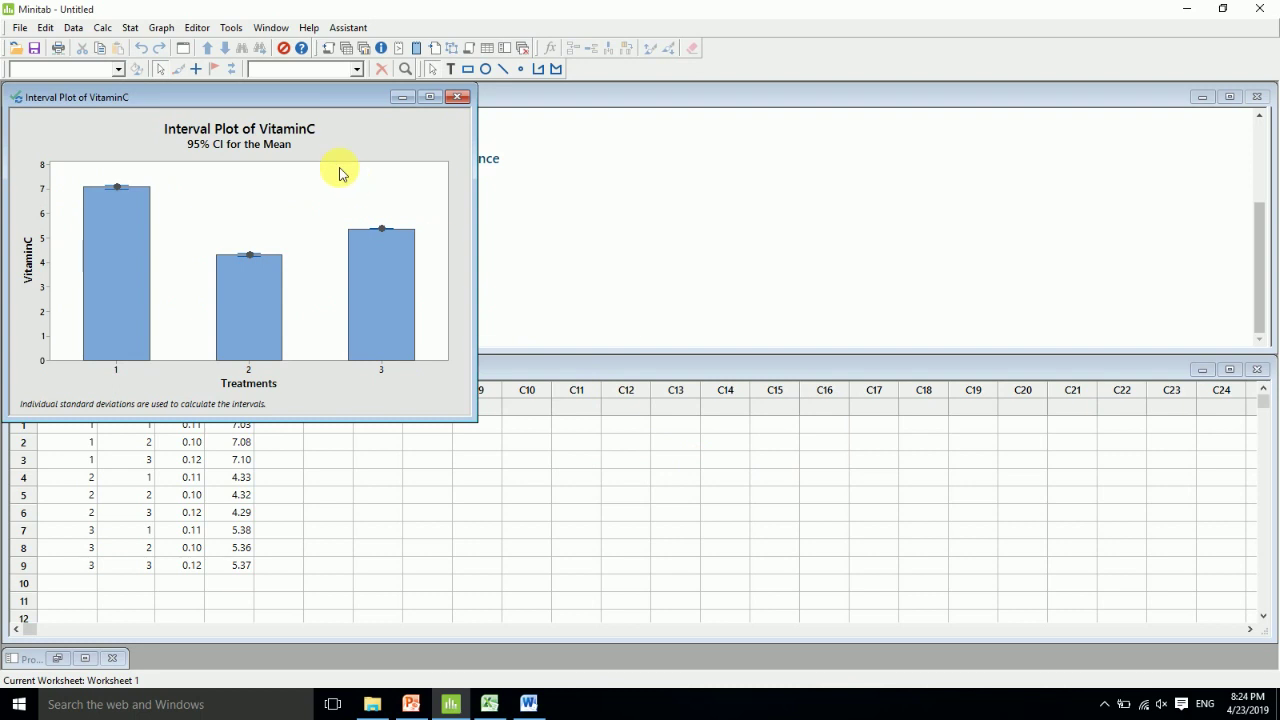
{"action": "left_click_drag", "start_coordinate": [305, 100], "coordinate": [471, 109]}
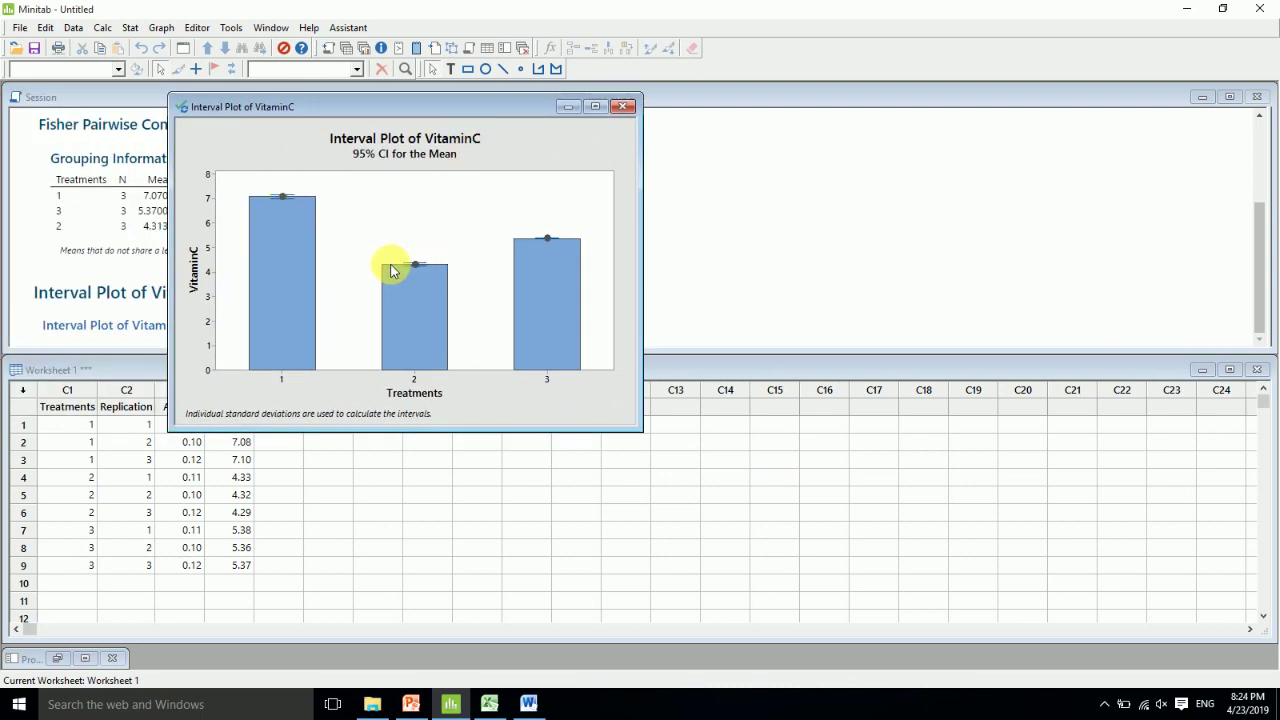
Step: Give the graph region a custom fill pattern with a white background color
{"action": "double_click", "coordinate": [240, 146]}
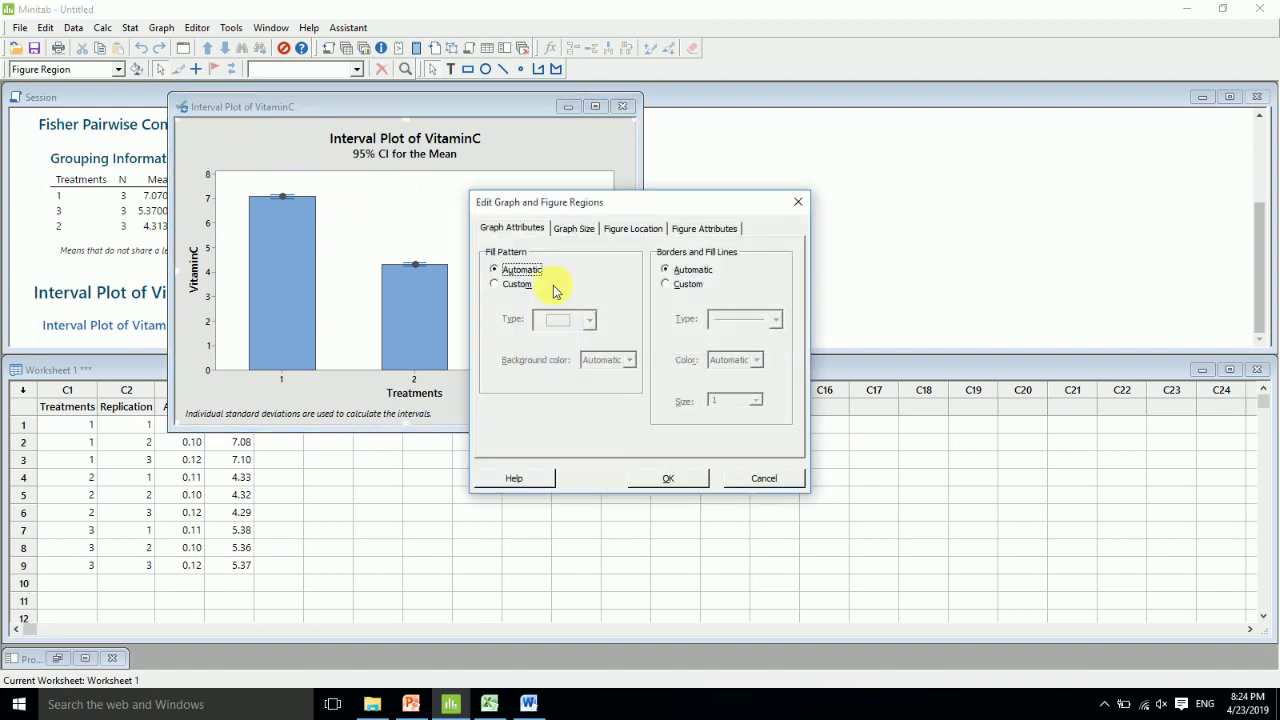
{"action": "left_click", "coordinate": [512, 283]}
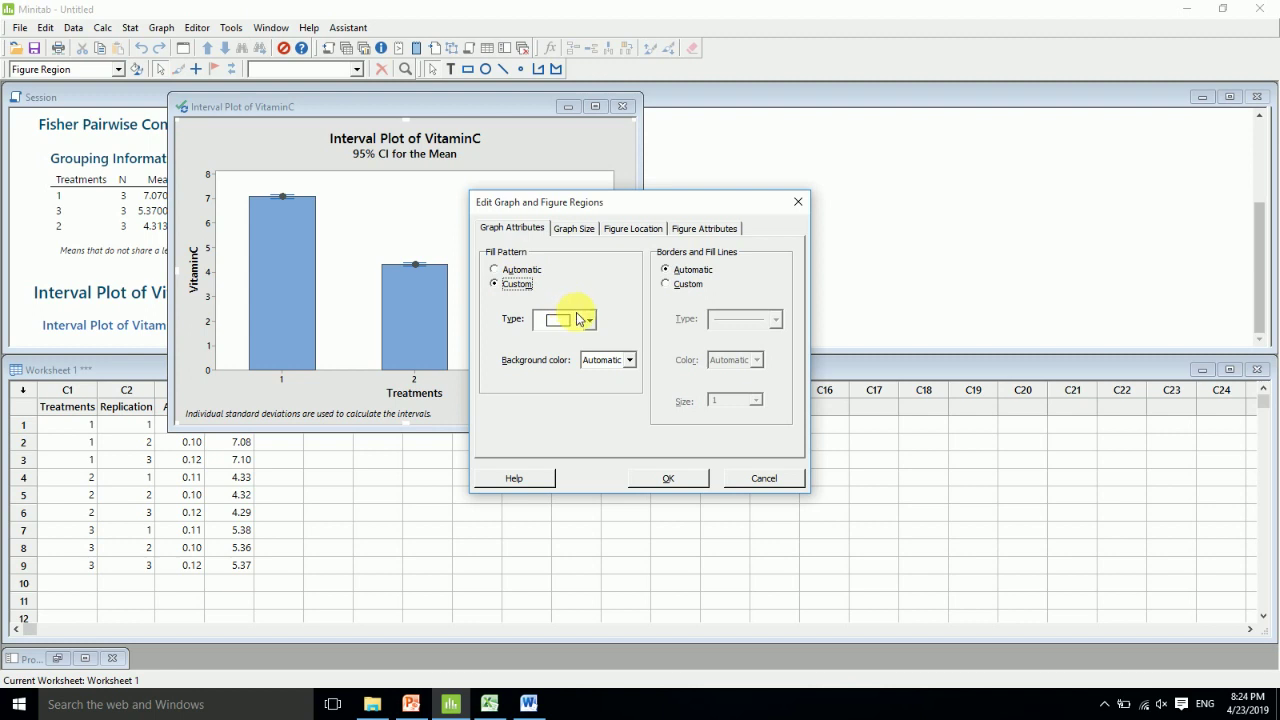
{"action": "left_click", "coordinate": [629, 360]}
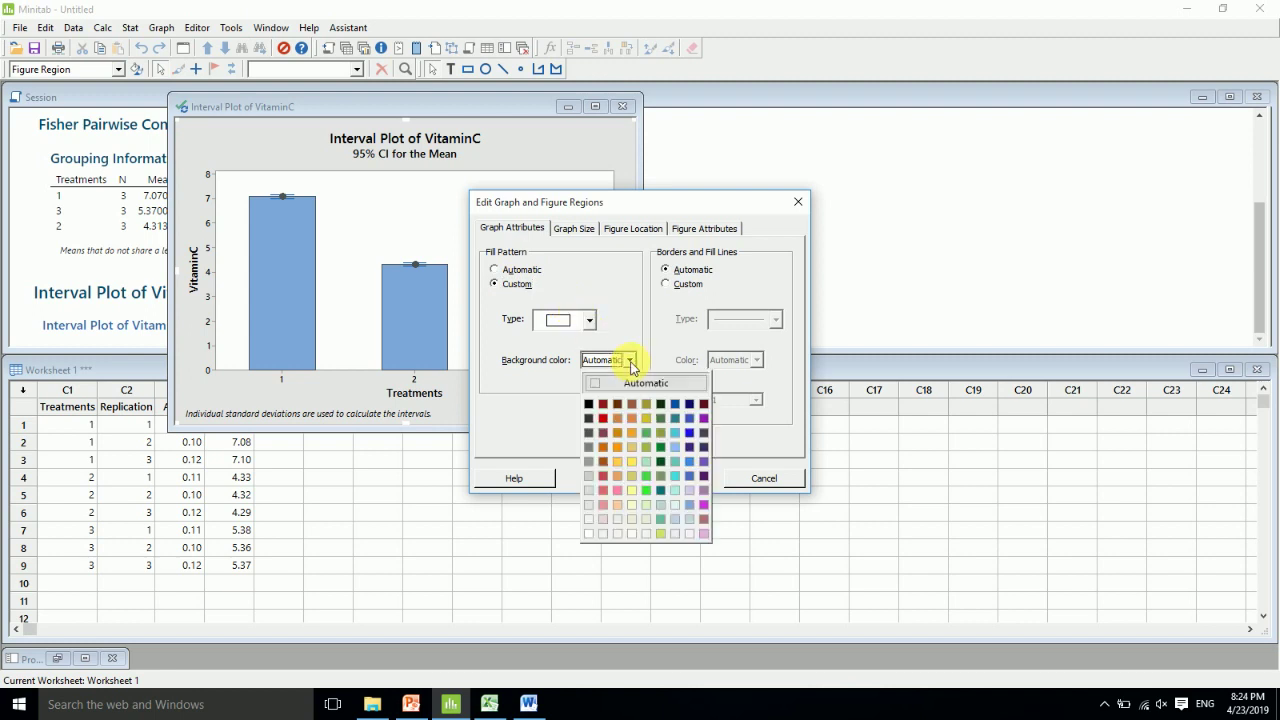
{"action": "left_click", "coordinate": [588, 532]}
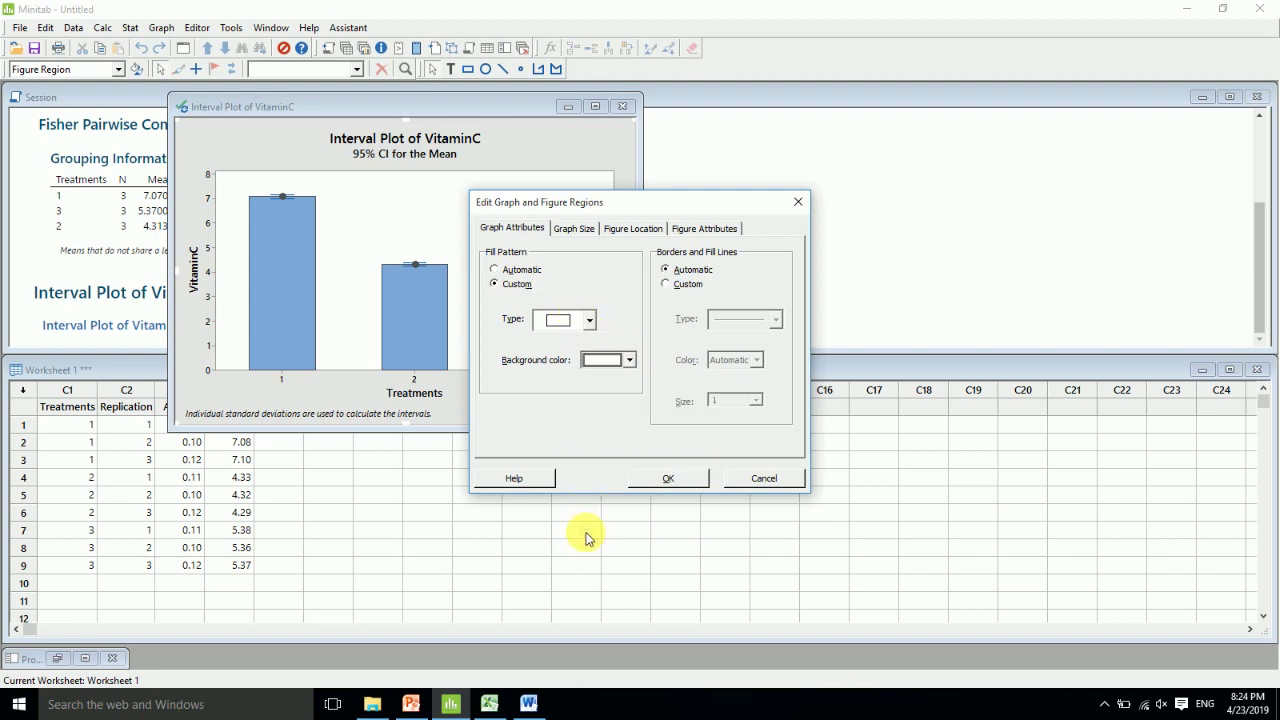
Step: Give the graph region custom borders and fill lines in black, and apply the region formatting
{"action": "left_click", "coordinate": [665, 284]}
{"action": "left_click", "coordinate": [757, 360]}
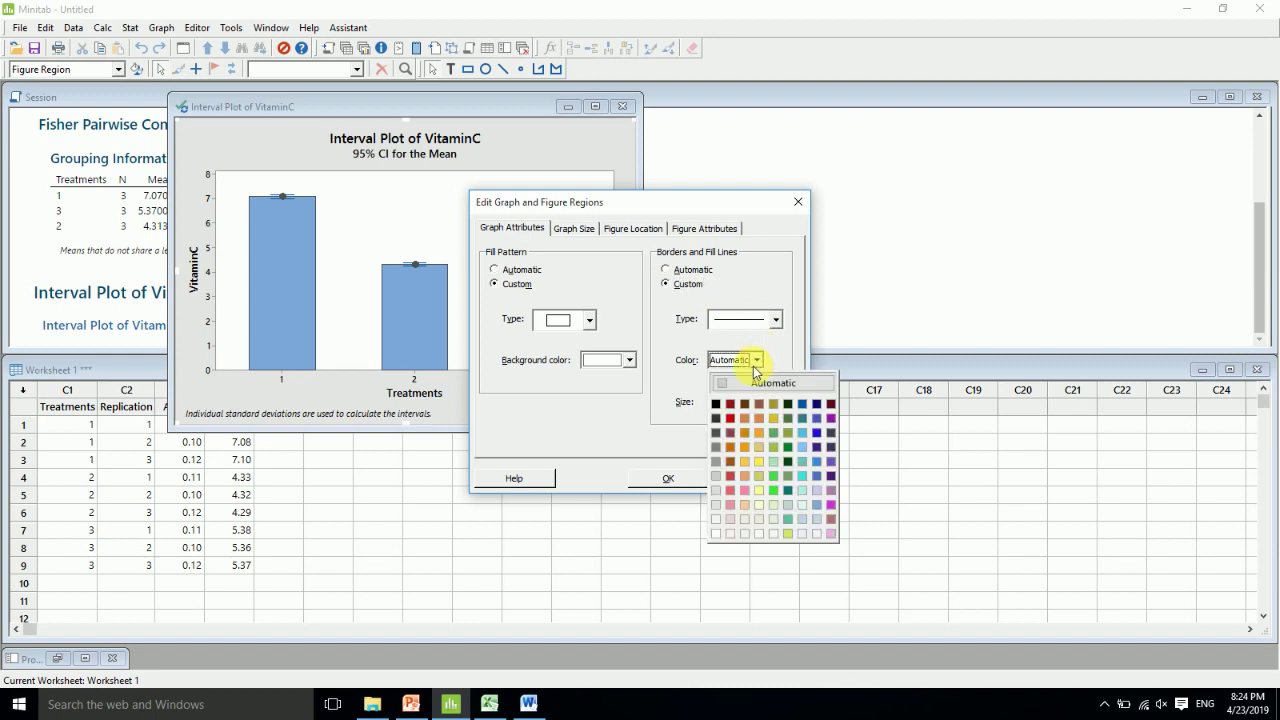
{"action": "left_click", "coordinate": [716, 404]}
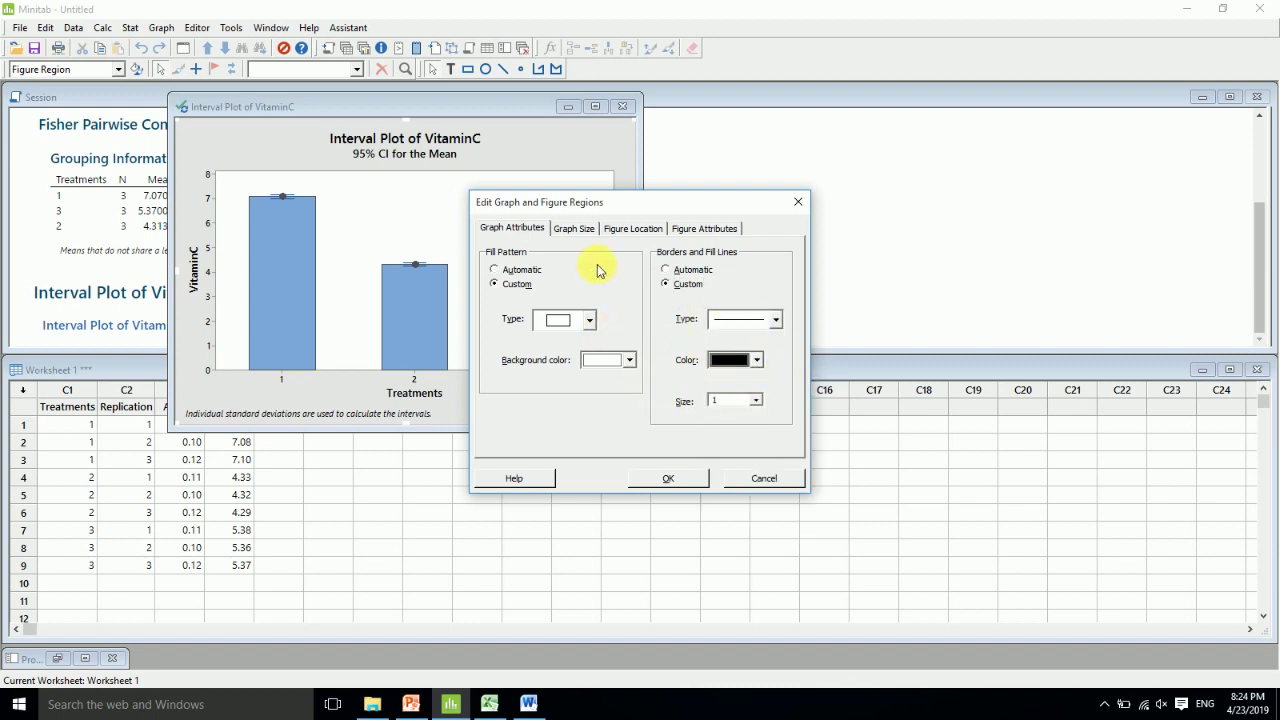
{"action": "left_click", "coordinate": [658, 482]}
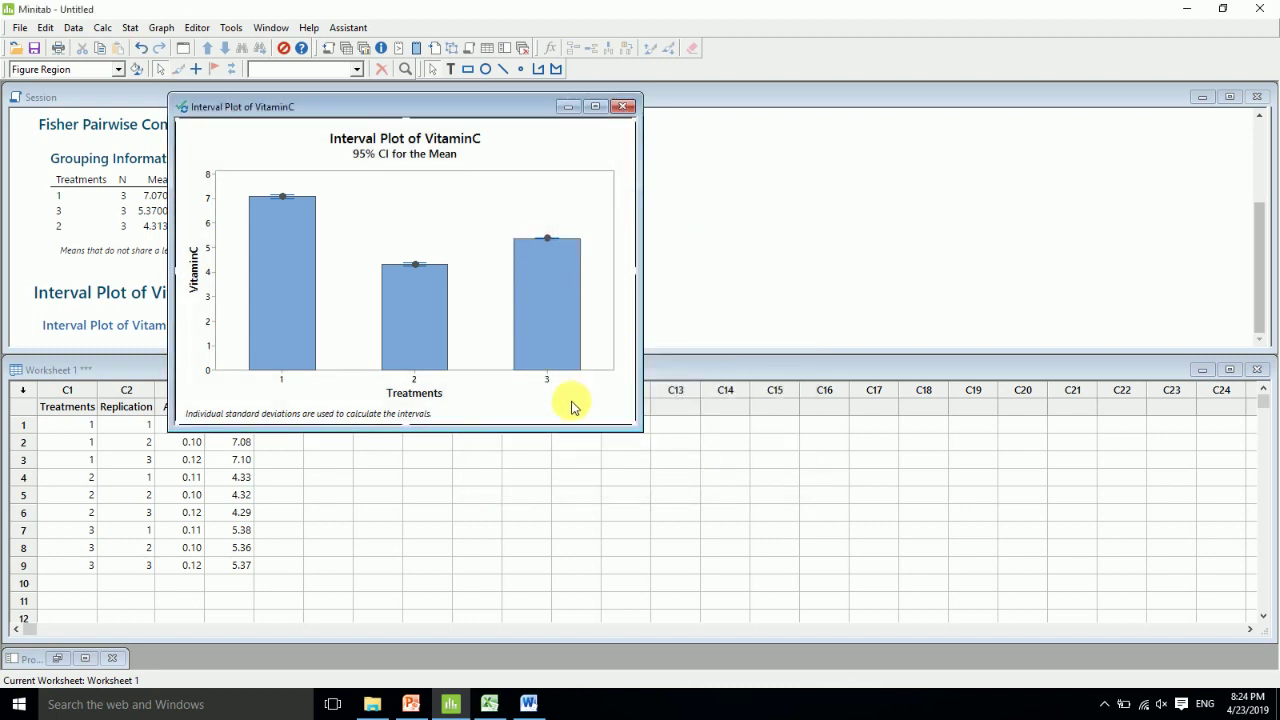
Step: Delete the footnote, the main title and the 95% CI subtitle from the interval plot
{"action": "left_click", "coordinate": [423, 416]}
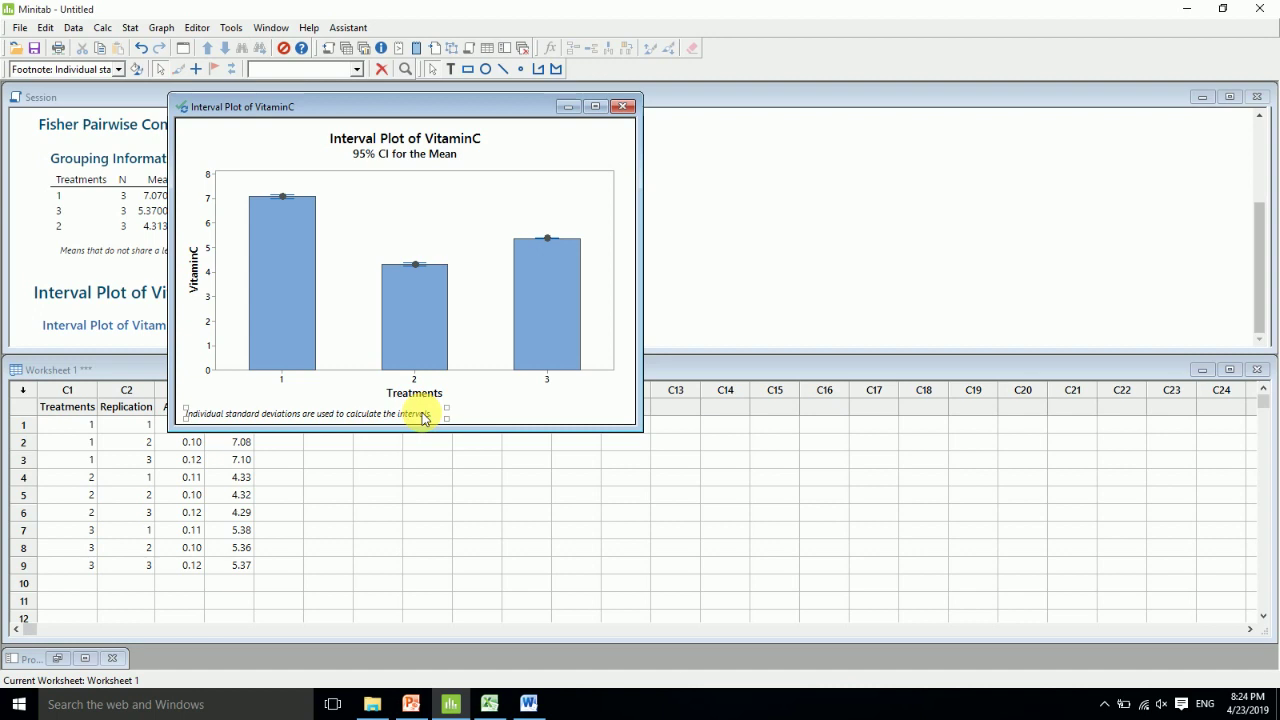
{"action": "key", "text": "Delete"}
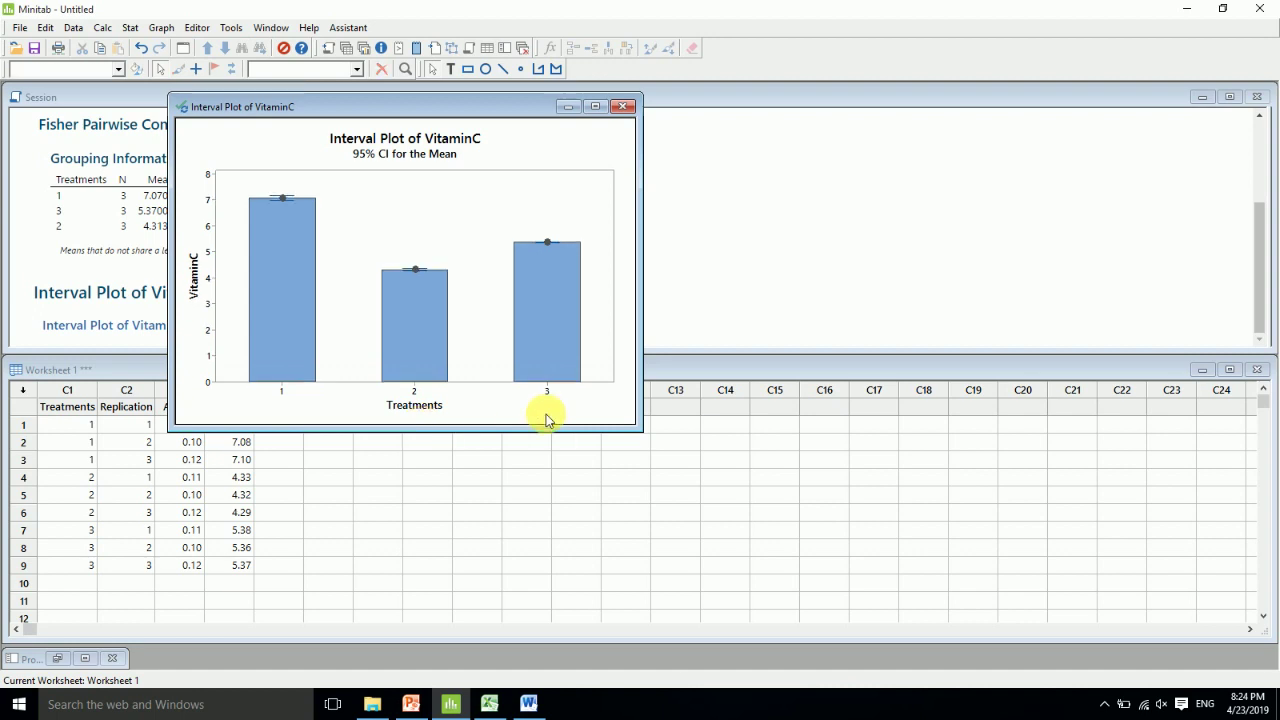
{"action": "left_click", "coordinate": [398, 138]}
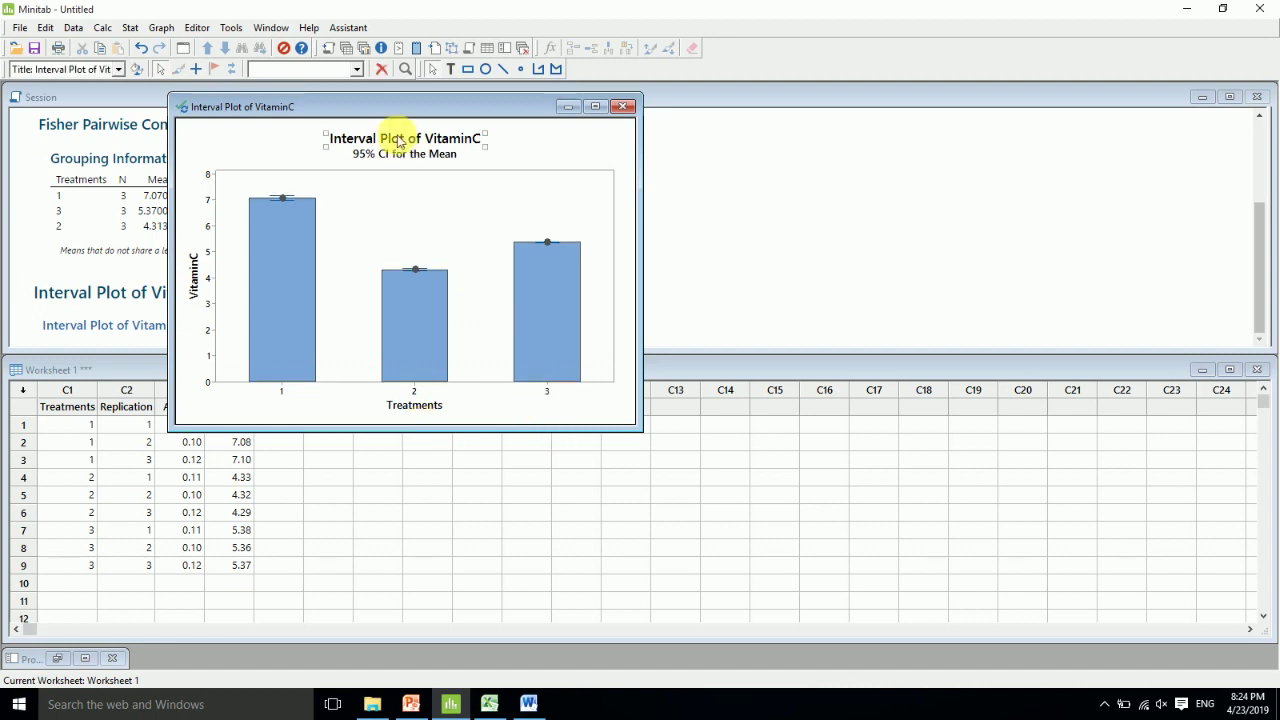
{"action": "key", "text": "Delete"}
{"action": "left_click", "coordinate": [397, 140]}
{"action": "key", "text": "Delete"}
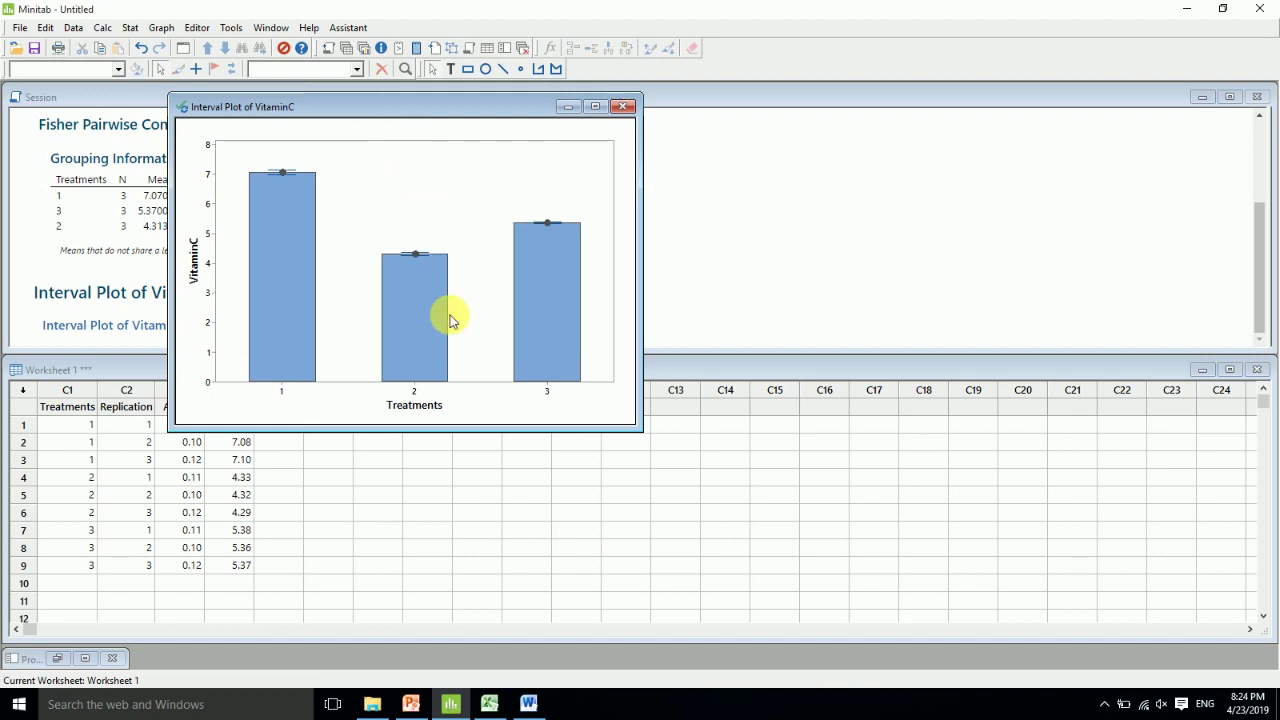
Step: Replace the automatic tick labels on the x scale with the specified labels T0 T1 T2
{"action": "left_click", "coordinate": [282, 399]}
{"action": "double_click", "coordinate": [282, 399]}
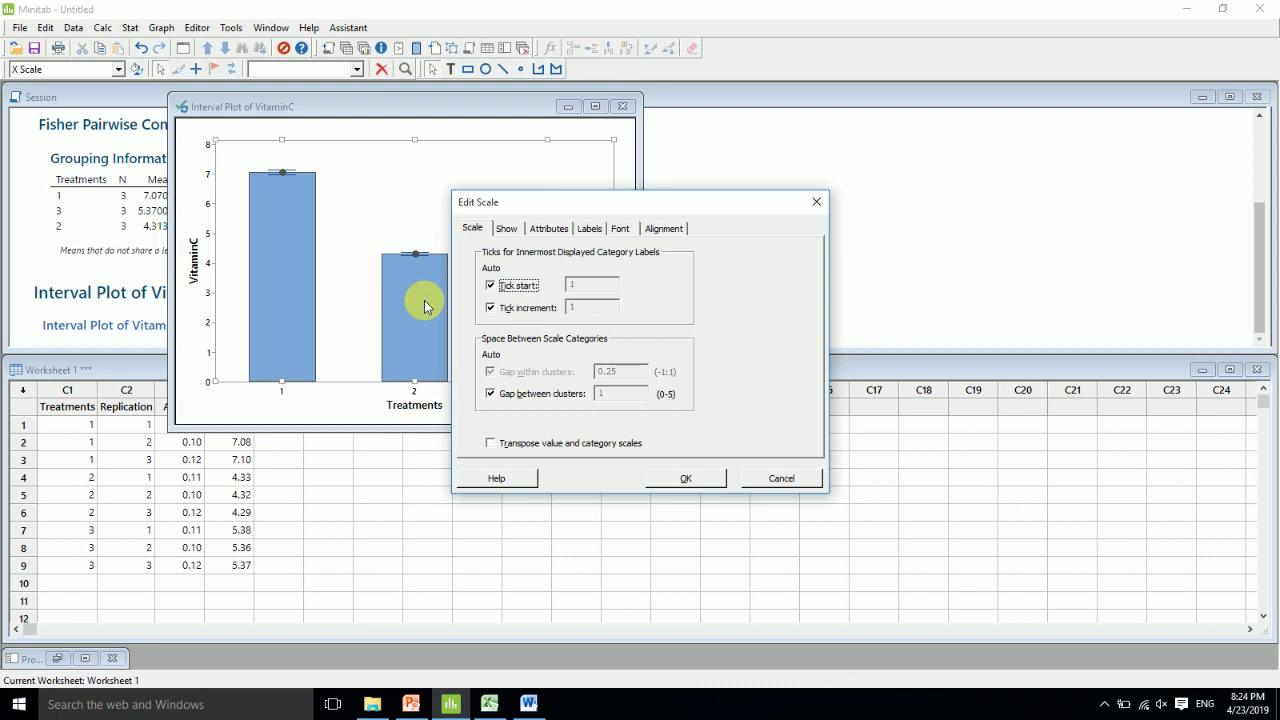
{"action": "left_click", "coordinate": [553, 231]}
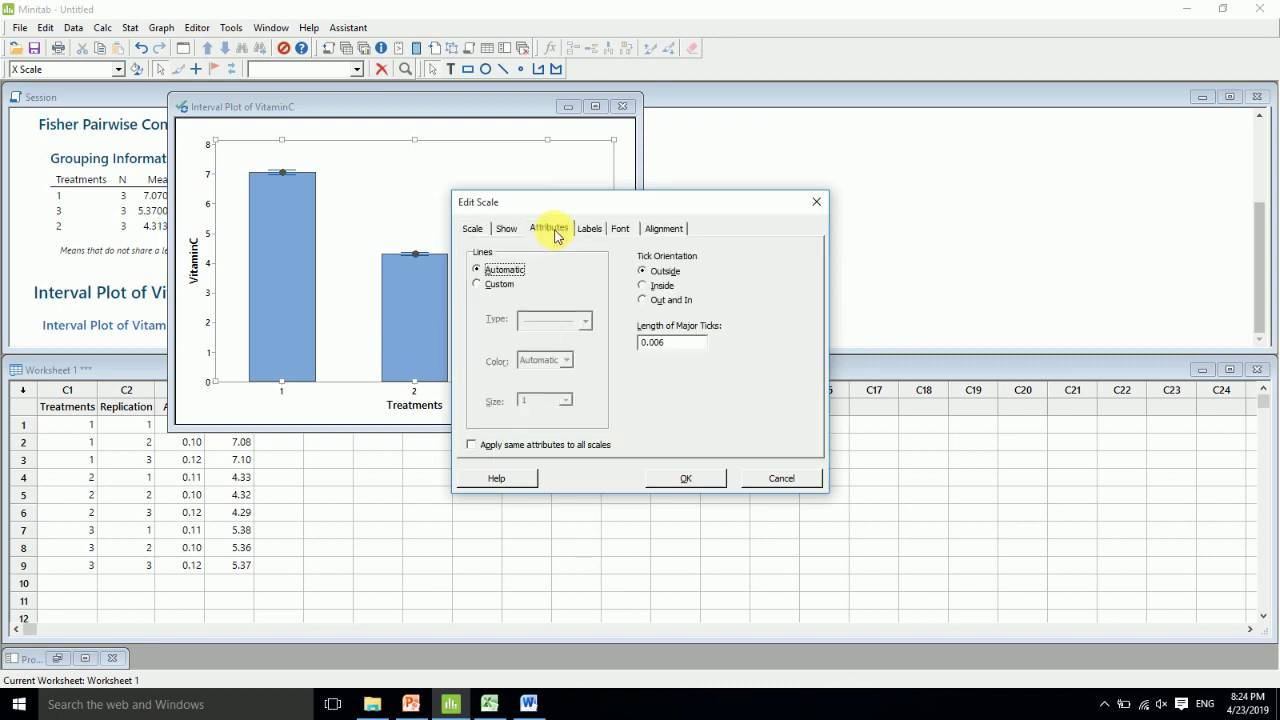
{"action": "left_click", "coordinate": [589, 228]}
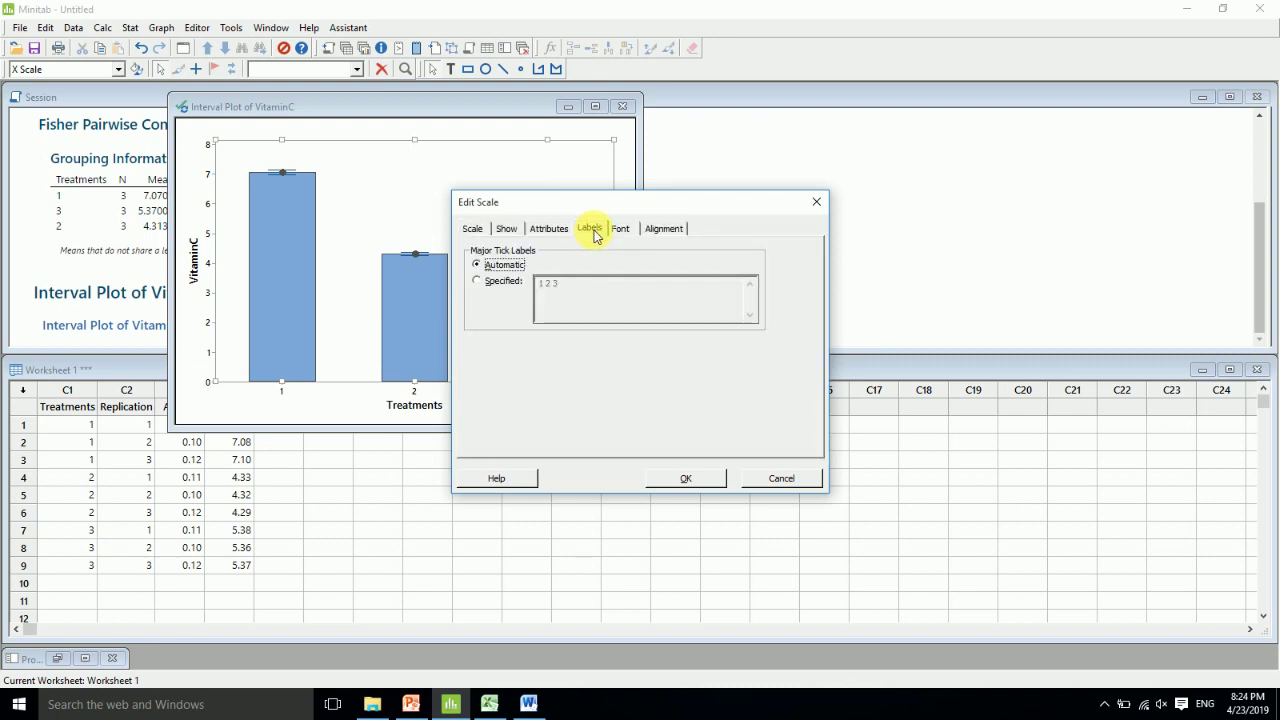
{"action": "left_click", "coordinate": [496, 284]}
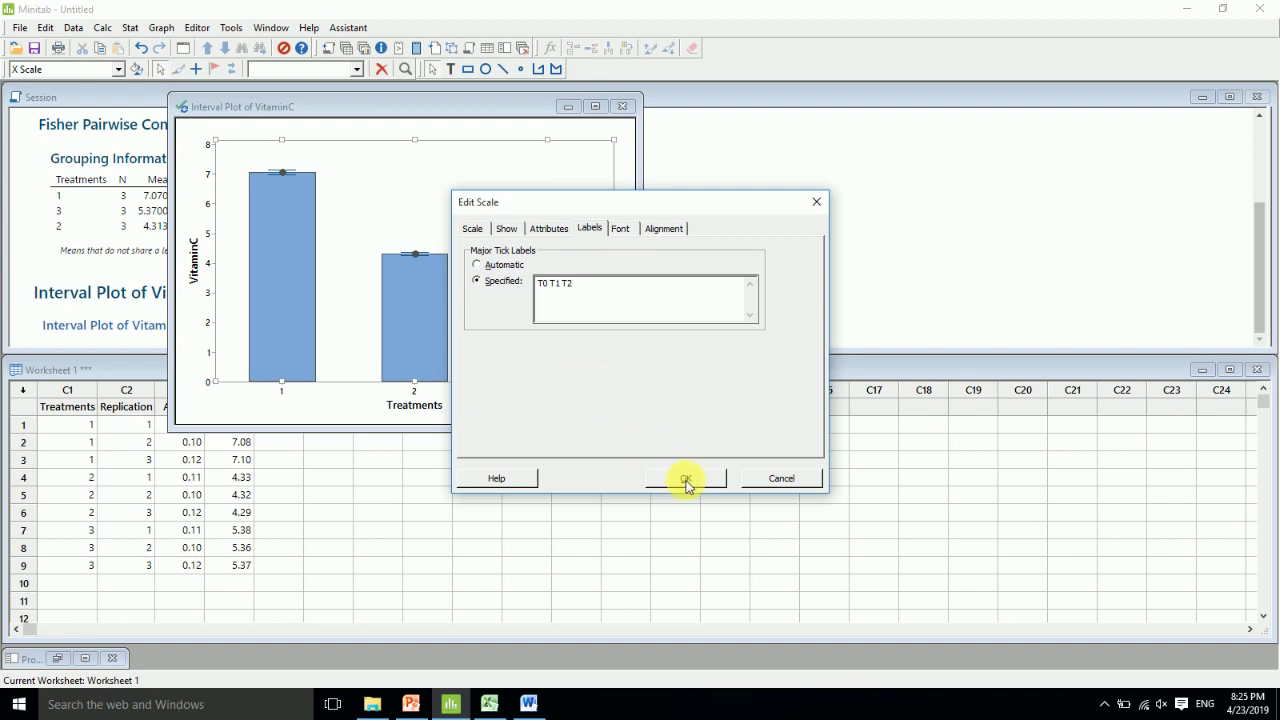
{"action": "left_click", "coordinate": [686, 482]}
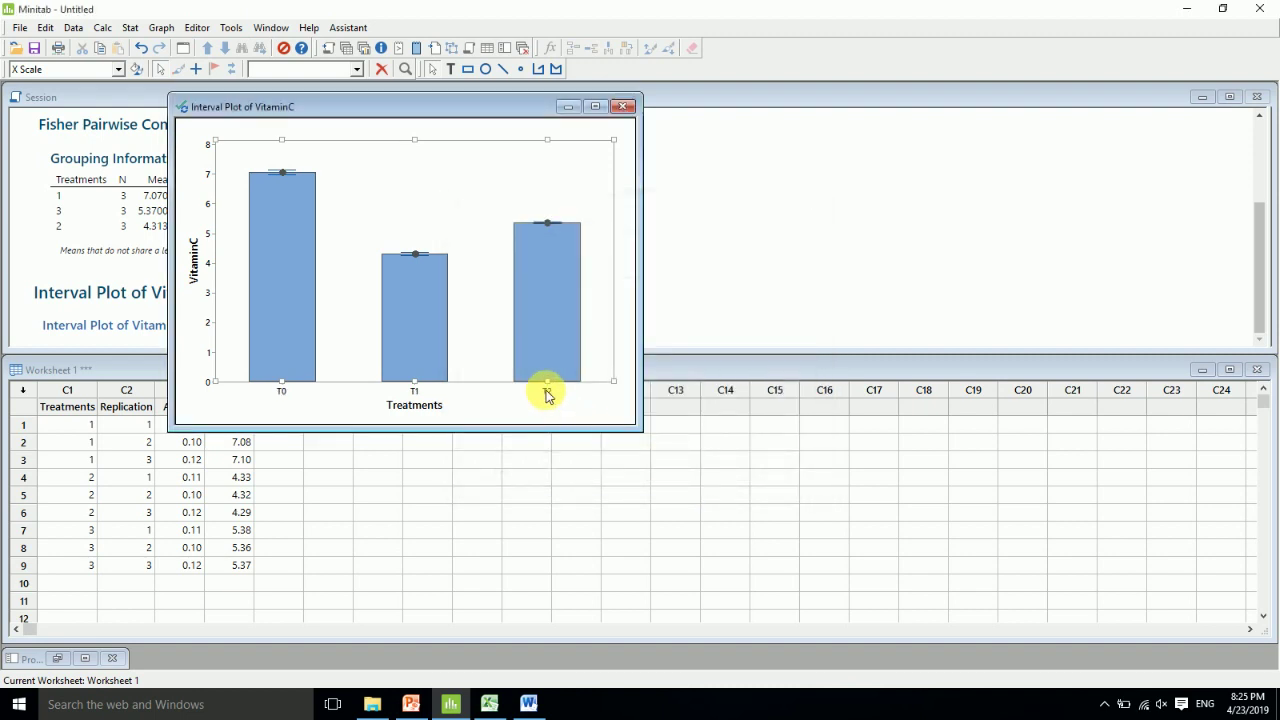
Step: Format the x-scale tick labels in bold Times New Roman, size 12, with black text
{"action": "double_click", "coordinate": [547, 394]}
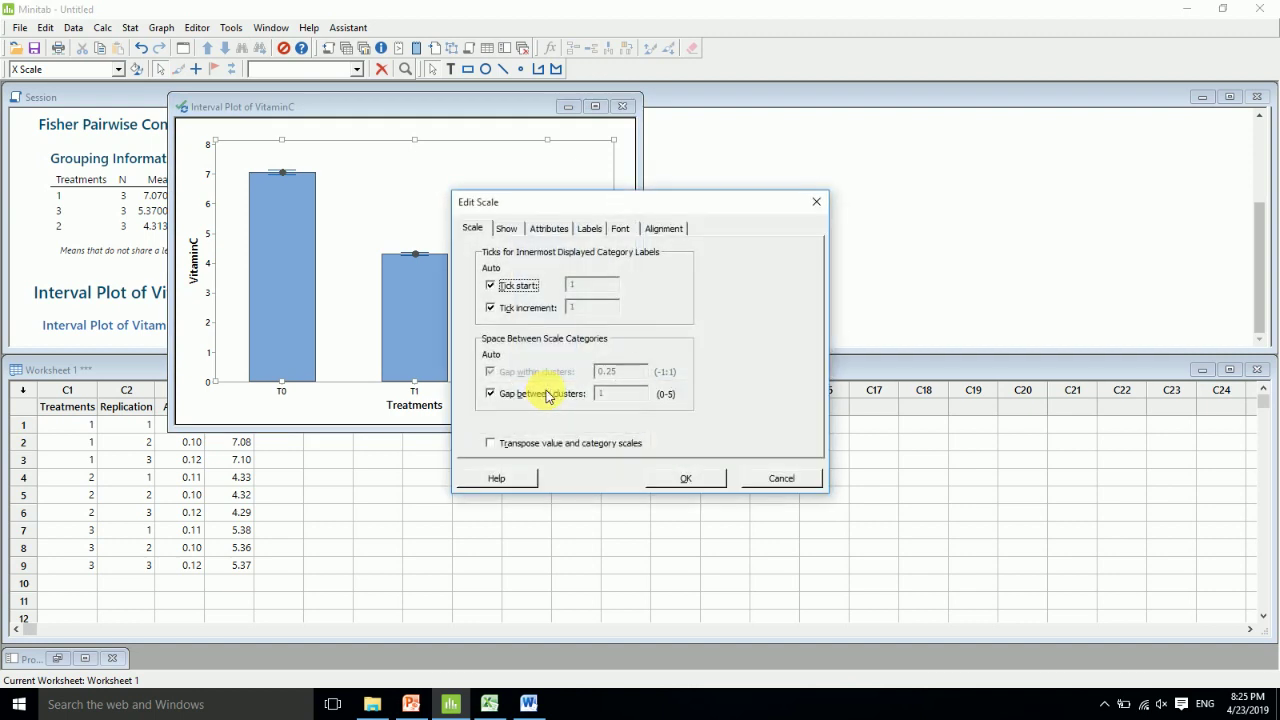
{"action": "left_click", "coordinate": [620, 229]}
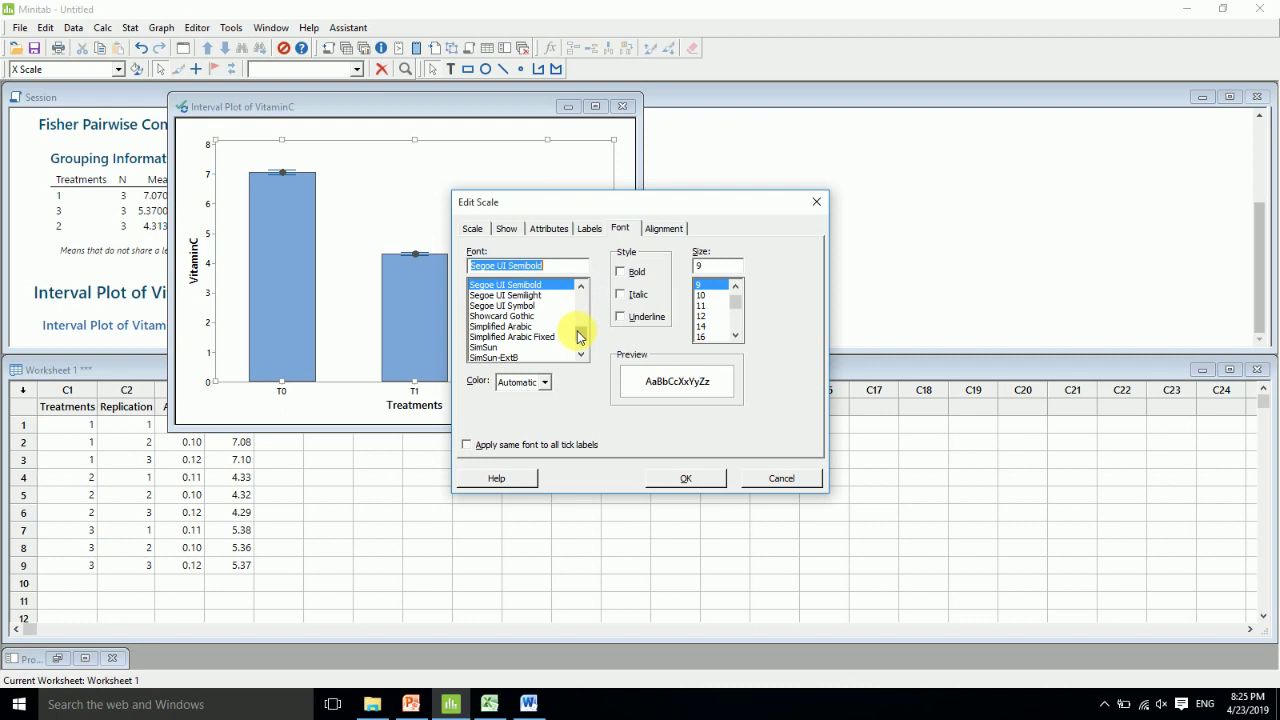
{"action": "left_click_drag", "start_coordinate": [580, 335], "coordinate": [580, 300]}
{"action": "type", "text": "time"}
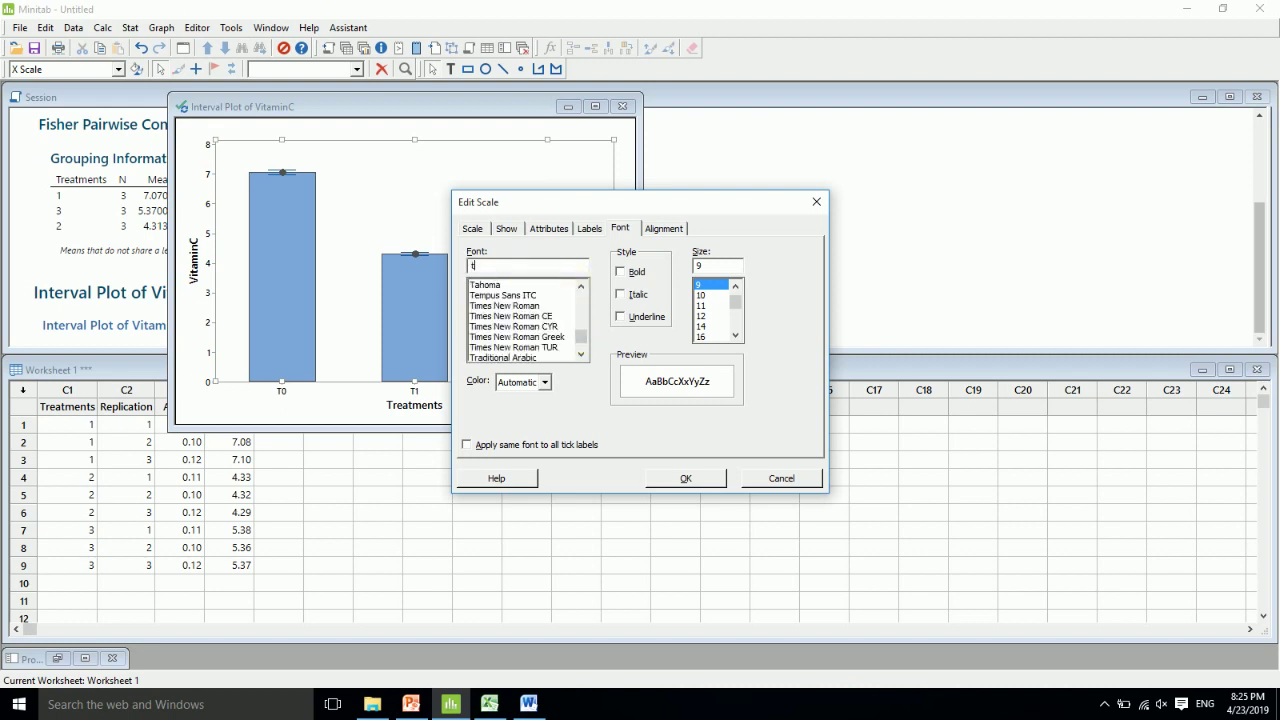
{"action": "left_click", "coordinate": [531, 286]}
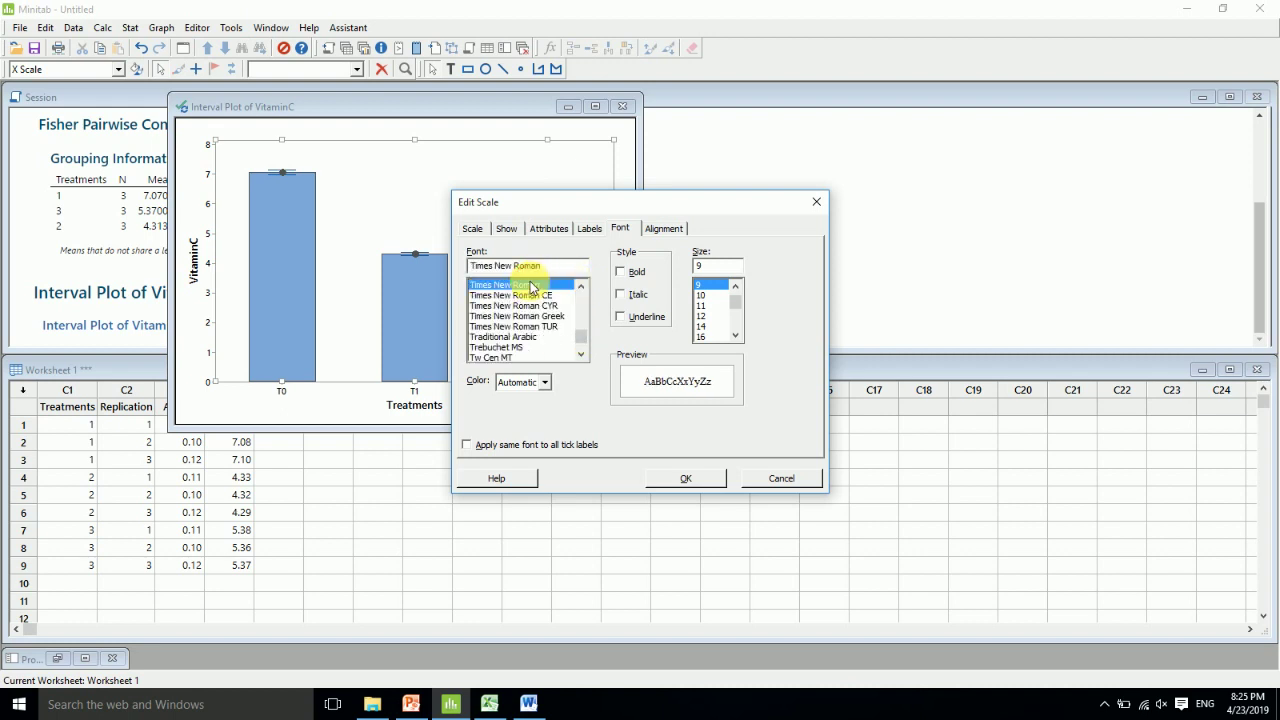
{"action": "left_click", "coordinate": [715, 316]}
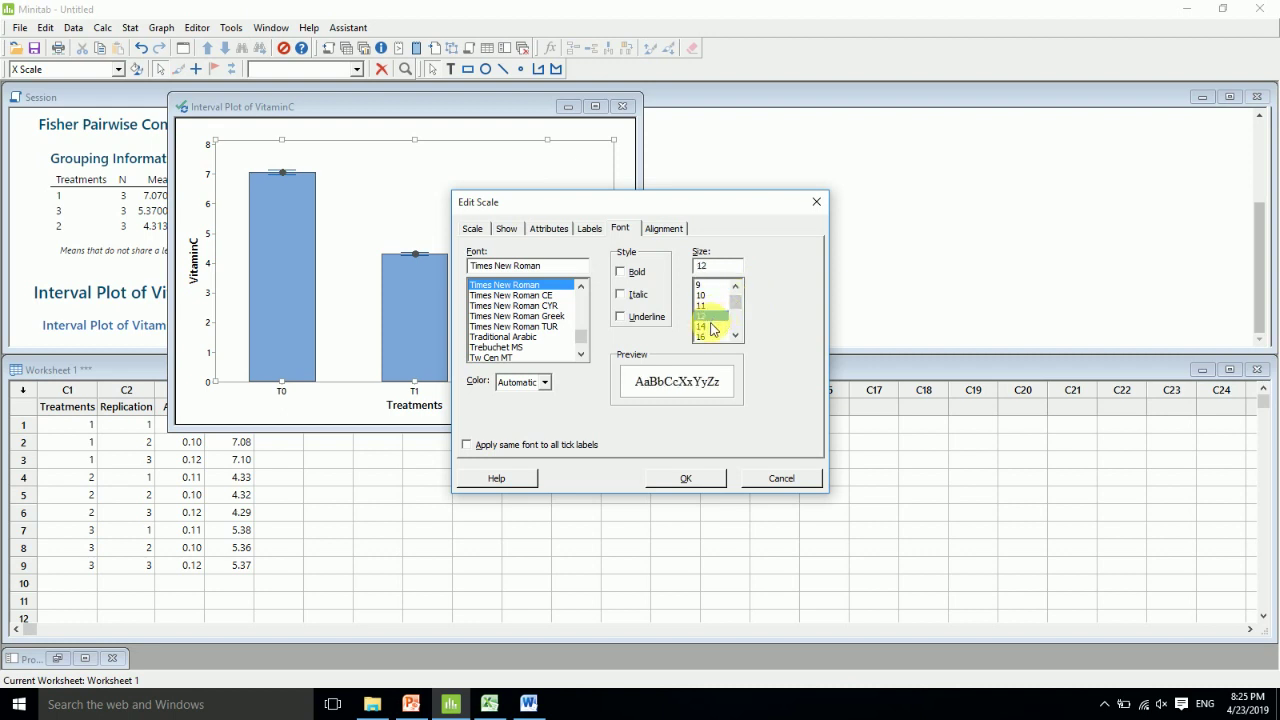
{"action": "left_click", "coordinate": [628, 273]}
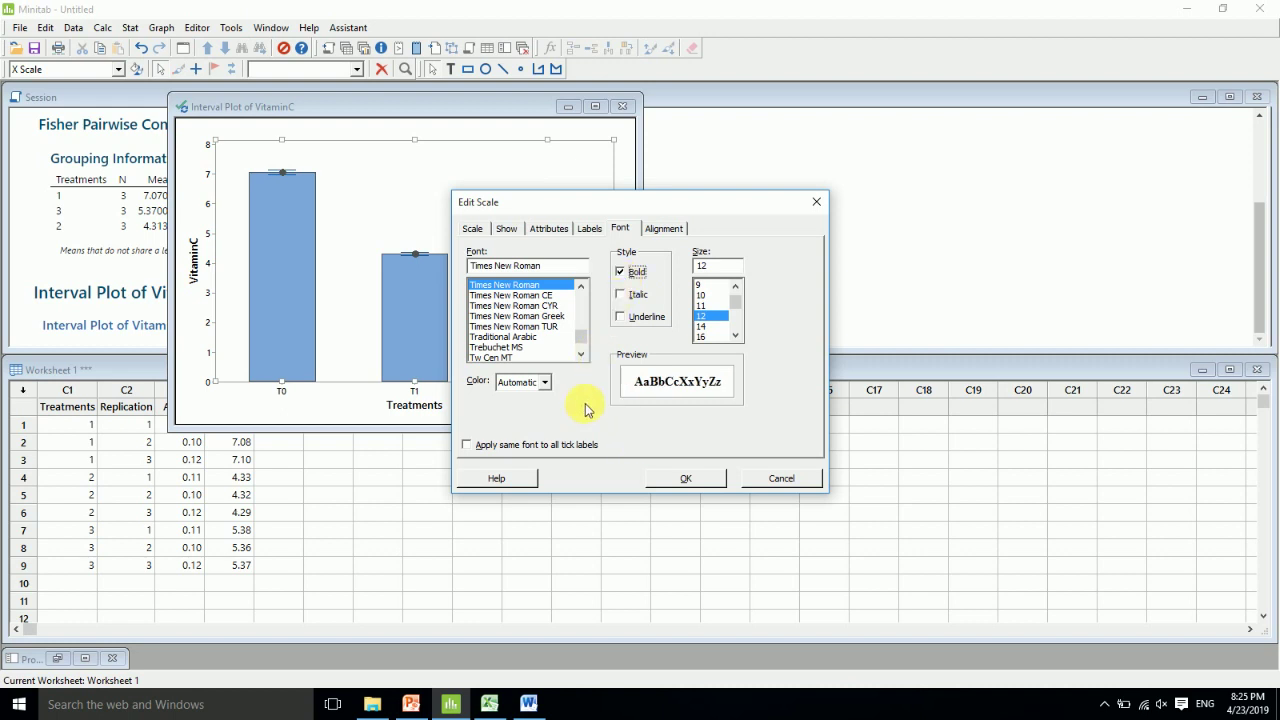
{"action": "left_click", "coordinate": [543, 382]}
{"action": "left_click", "coordinate": [509, 428]}
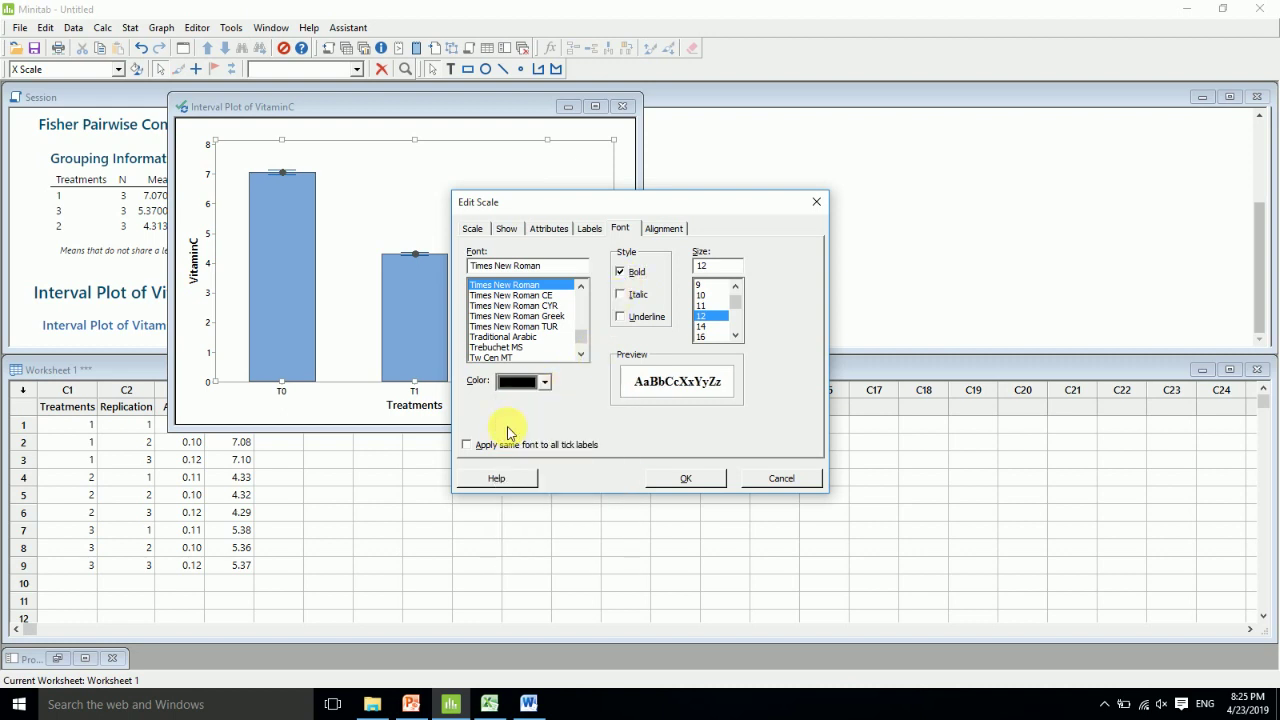
{"action": "left_click", "coordinate": [686, 479]}
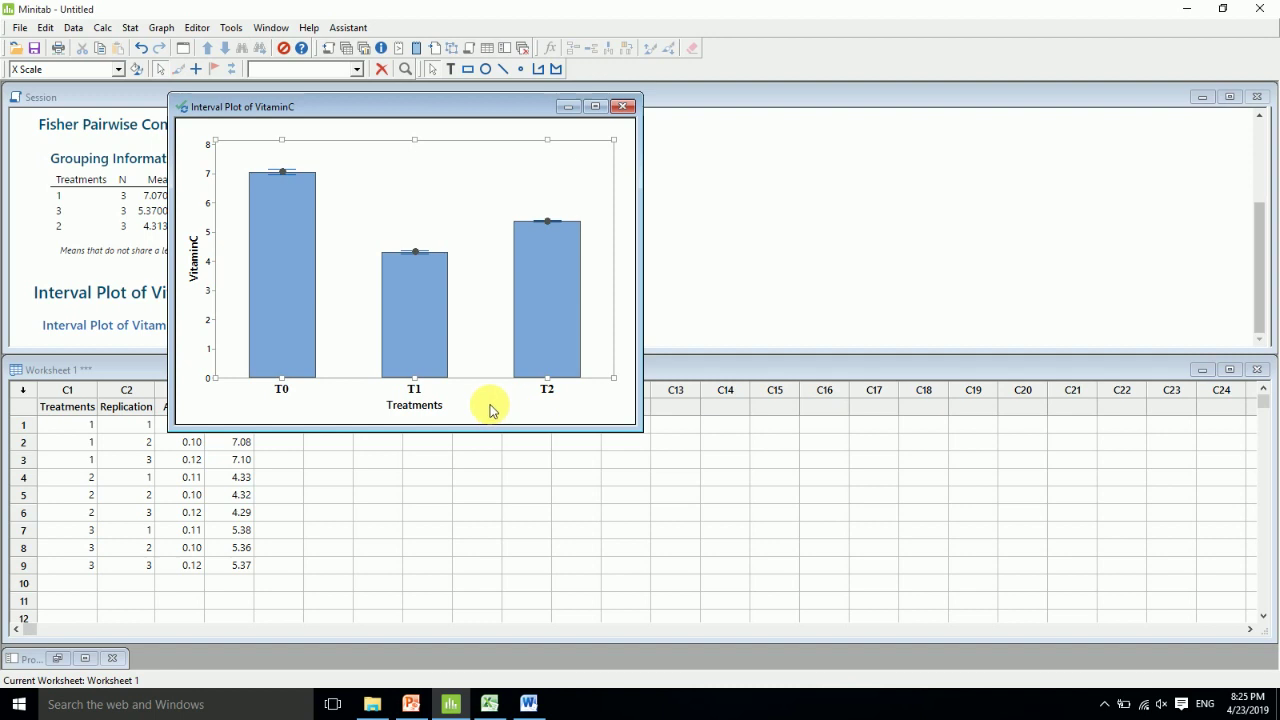
Step: Format the Treatments axis label in Times New Roman, size 14, with black text
{"action": "left_click", "coordinate": [427, 408]}
{"action": "double_click", "coordinate": [415, 405]}
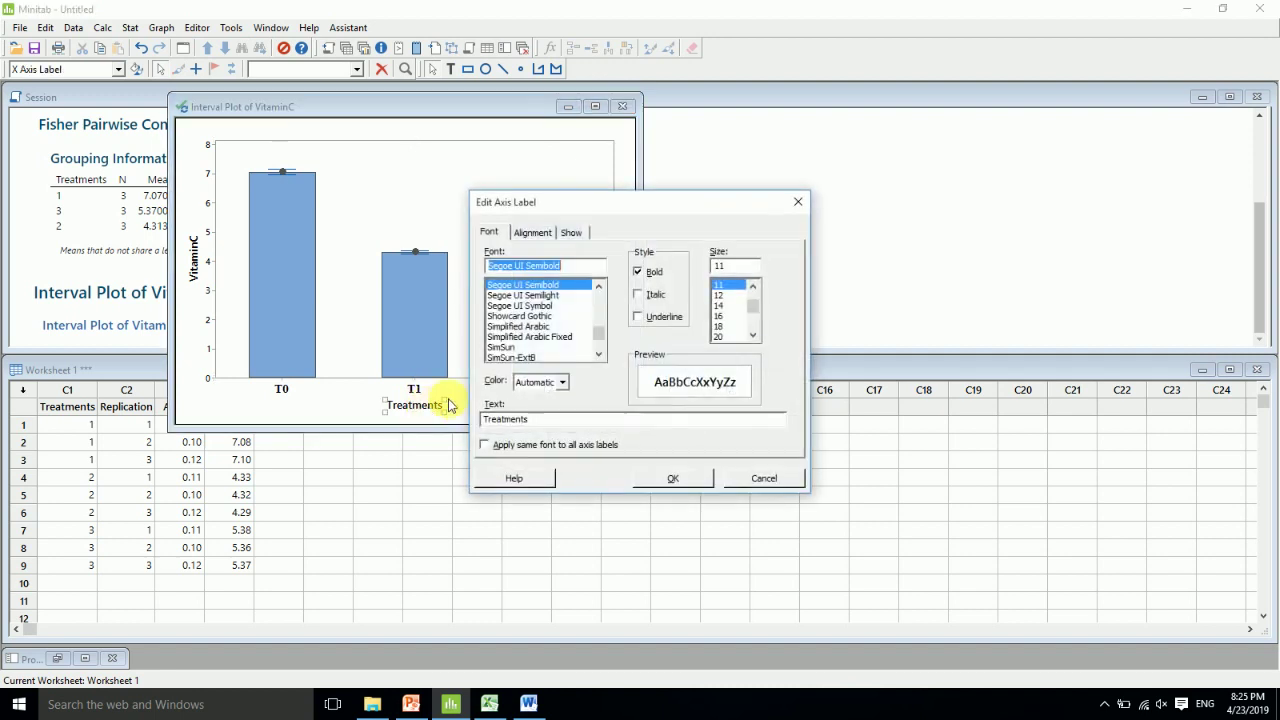
{"action": "left_click", "coordinate": [720, 306]}
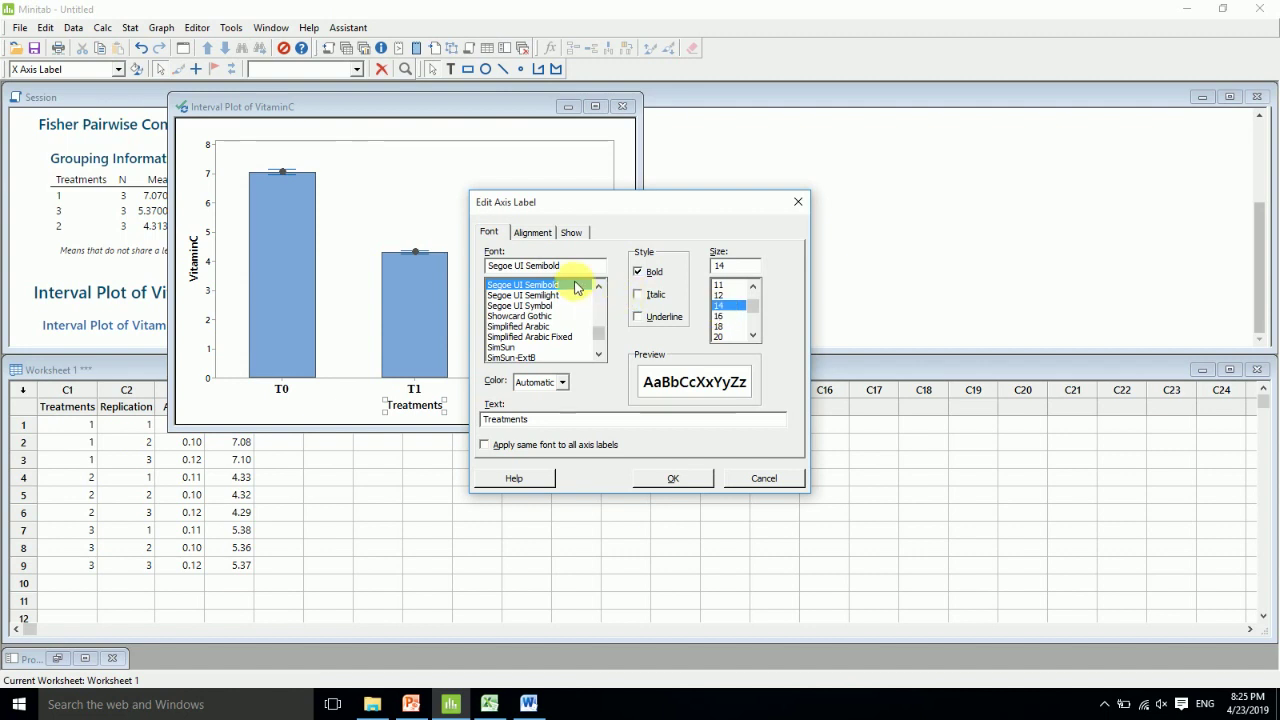
{"action": "left_click_drag", "start_coordinate": [571, 266], "coordinate": [455, 282]}
{"action": "type", "text": "ti"}
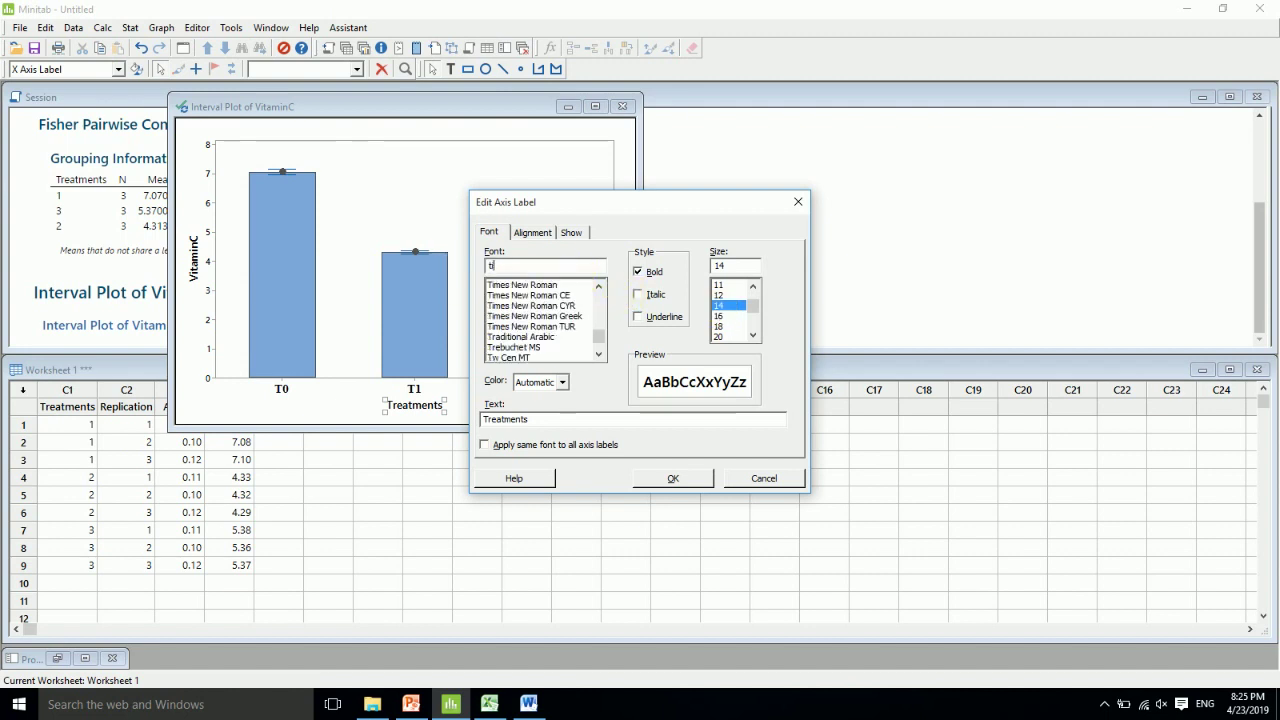
{"action": "left_click", "coordinate": [493, 287]}
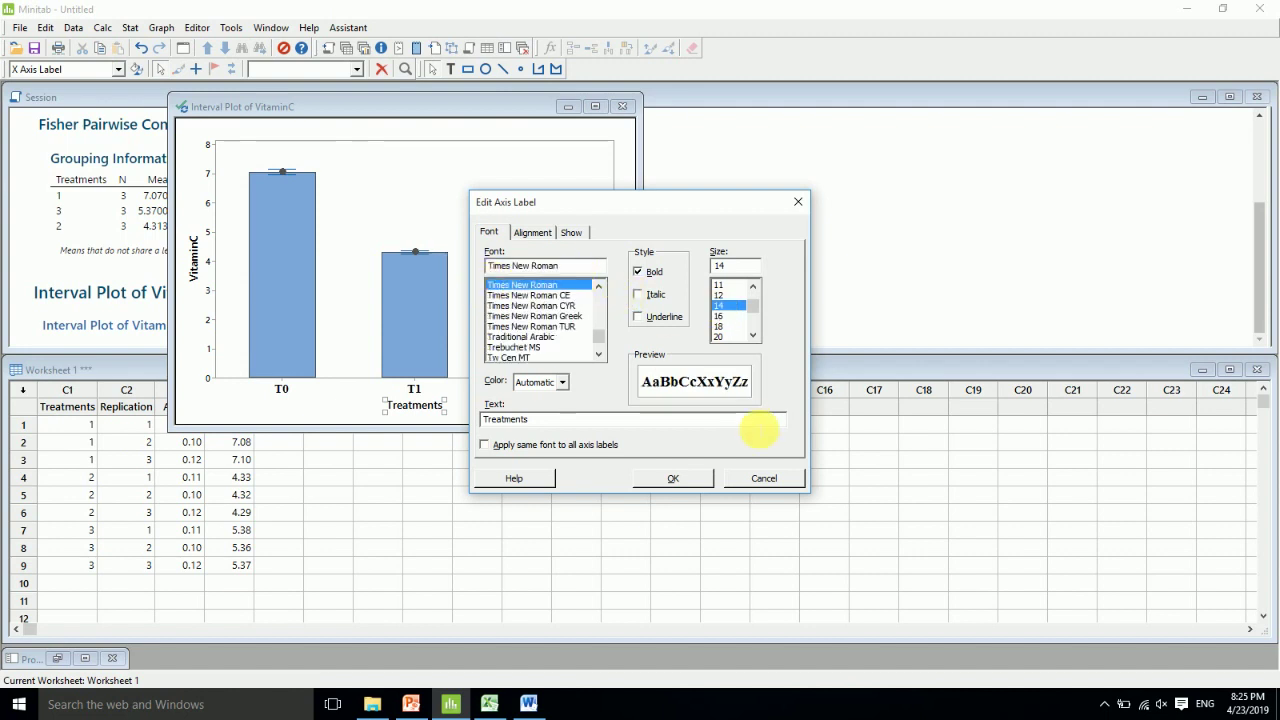
{"action": "left_click", "coordinate": [562, 382]}
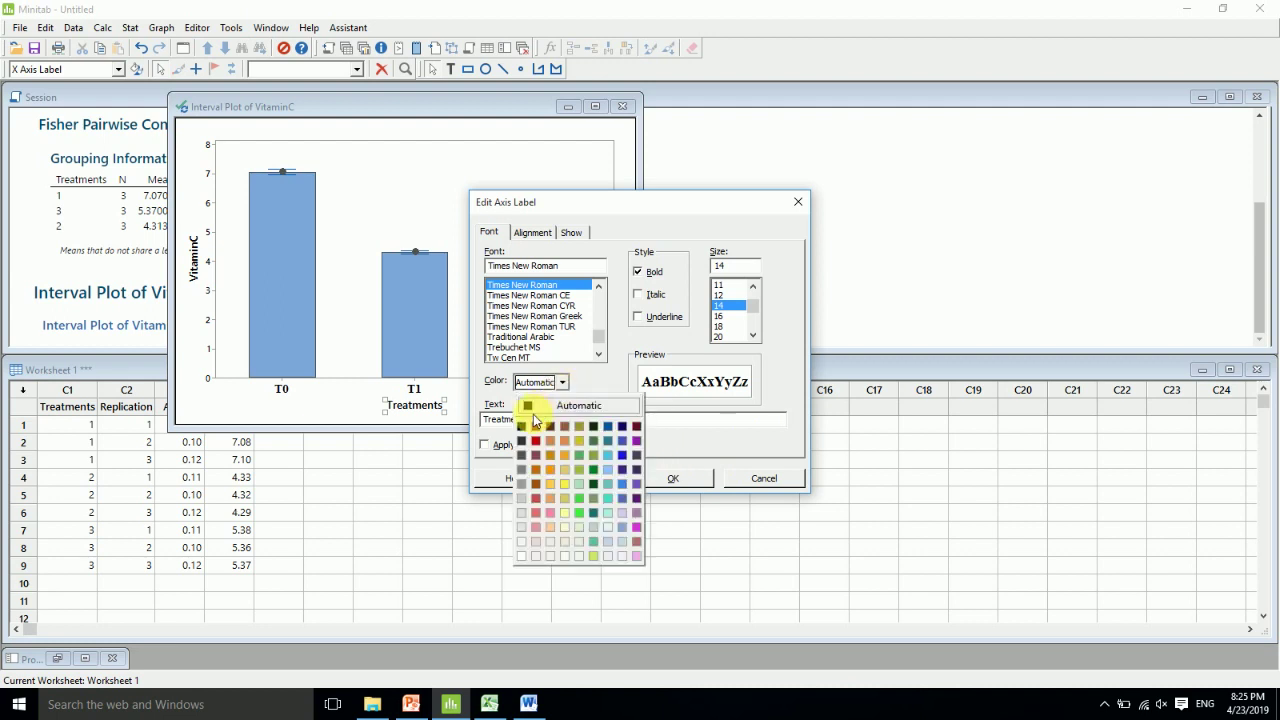
{"action": "left_click", "coordinate": [533, 410]}
{"action": "left_click", "coordinate": [545, 382]}
{"action": "left_click", "coordinate": [522, 427]}
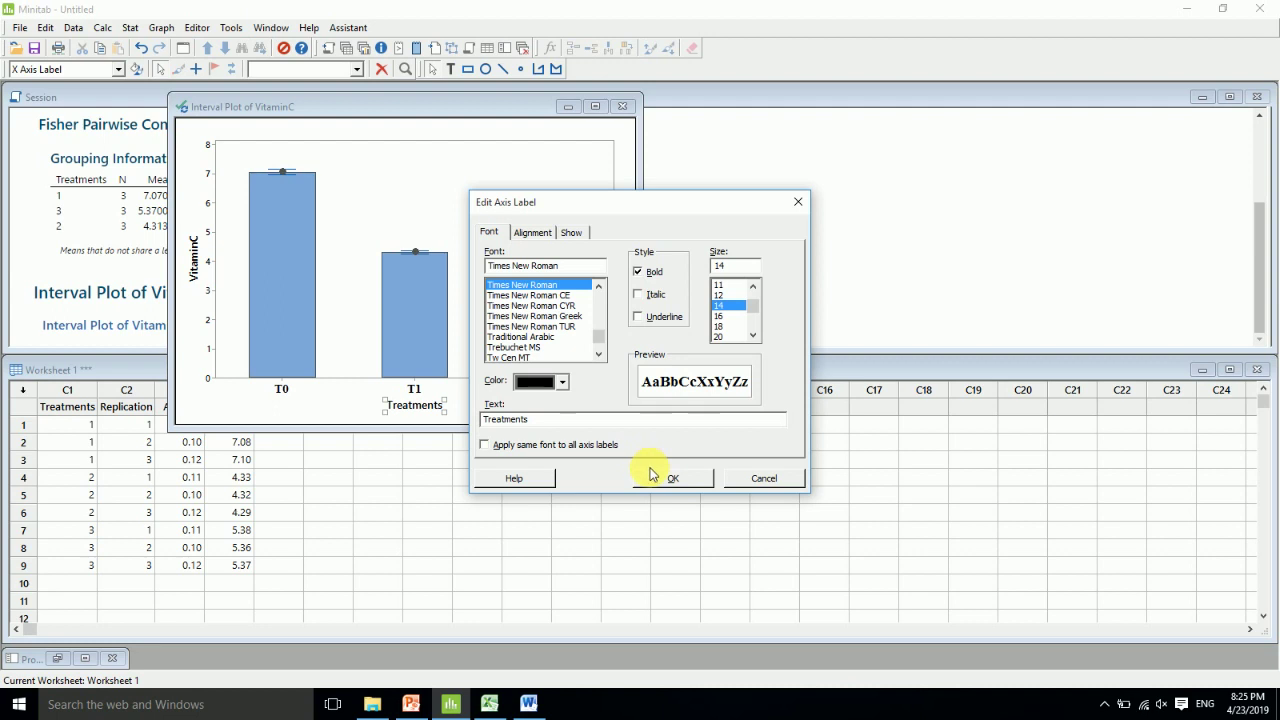
{"action": "left_click", "coordinate": [655, 478]}
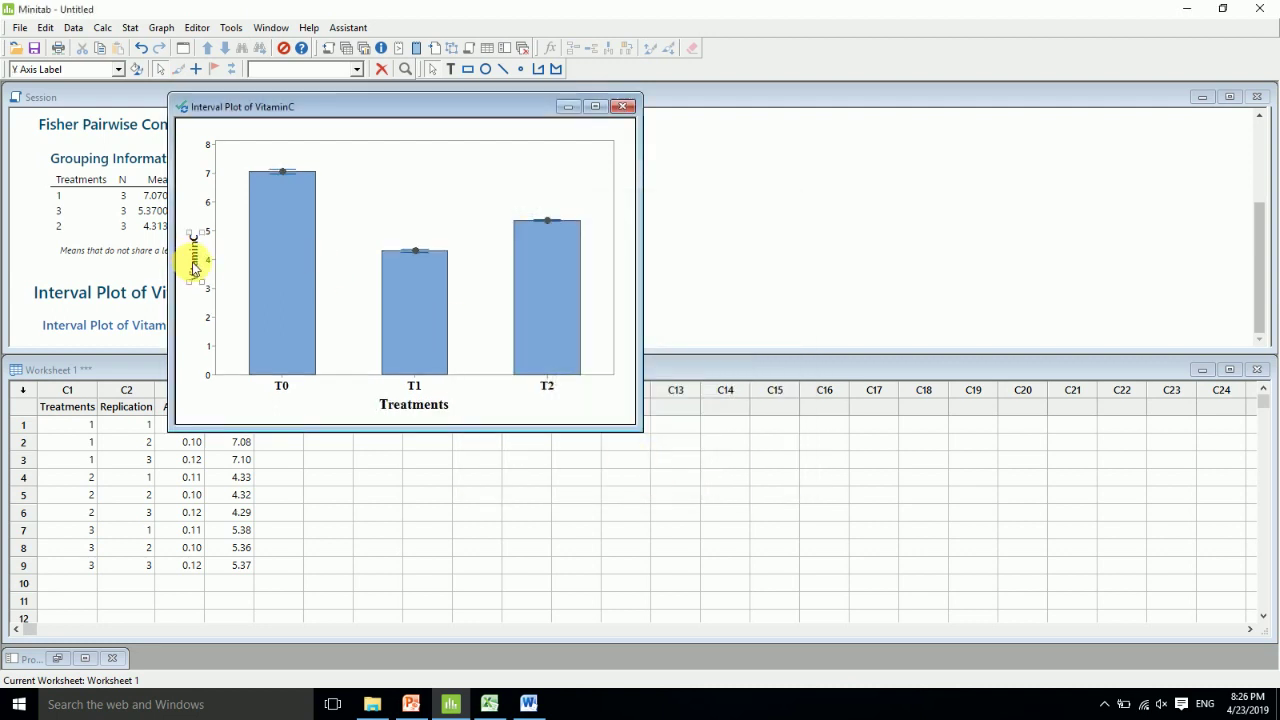
Step: Format the VitaminC axis label in Times New Roman, size 12, with black text
{"action": "double_click", "coordinate": [194, 262]}
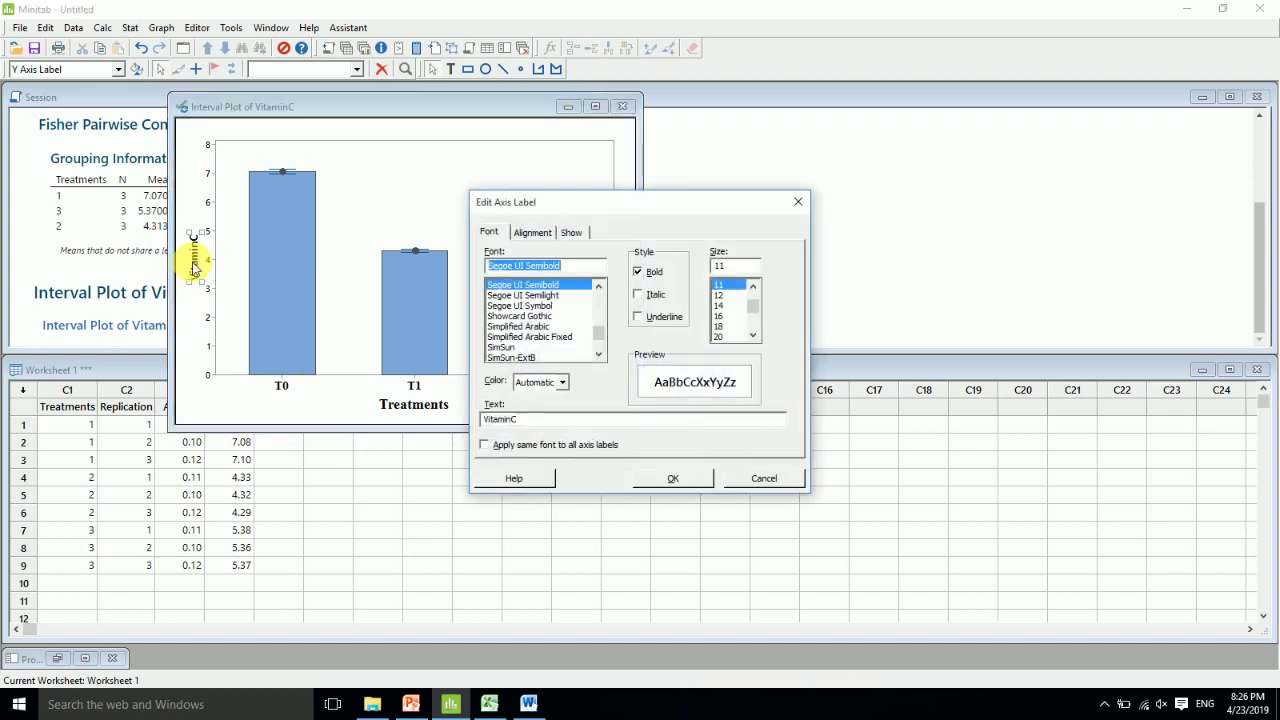
{"action": "type", "text": "time"}
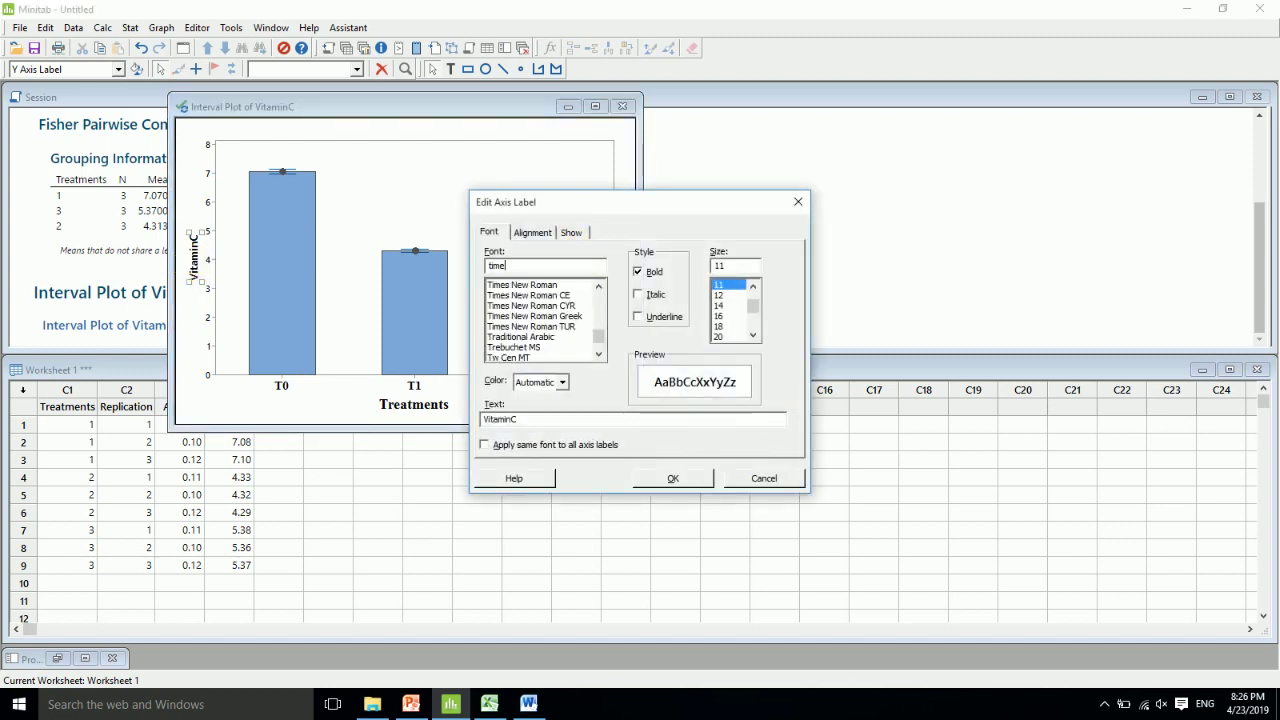
{"action": "left_click", "coordinate": [571, 285]}
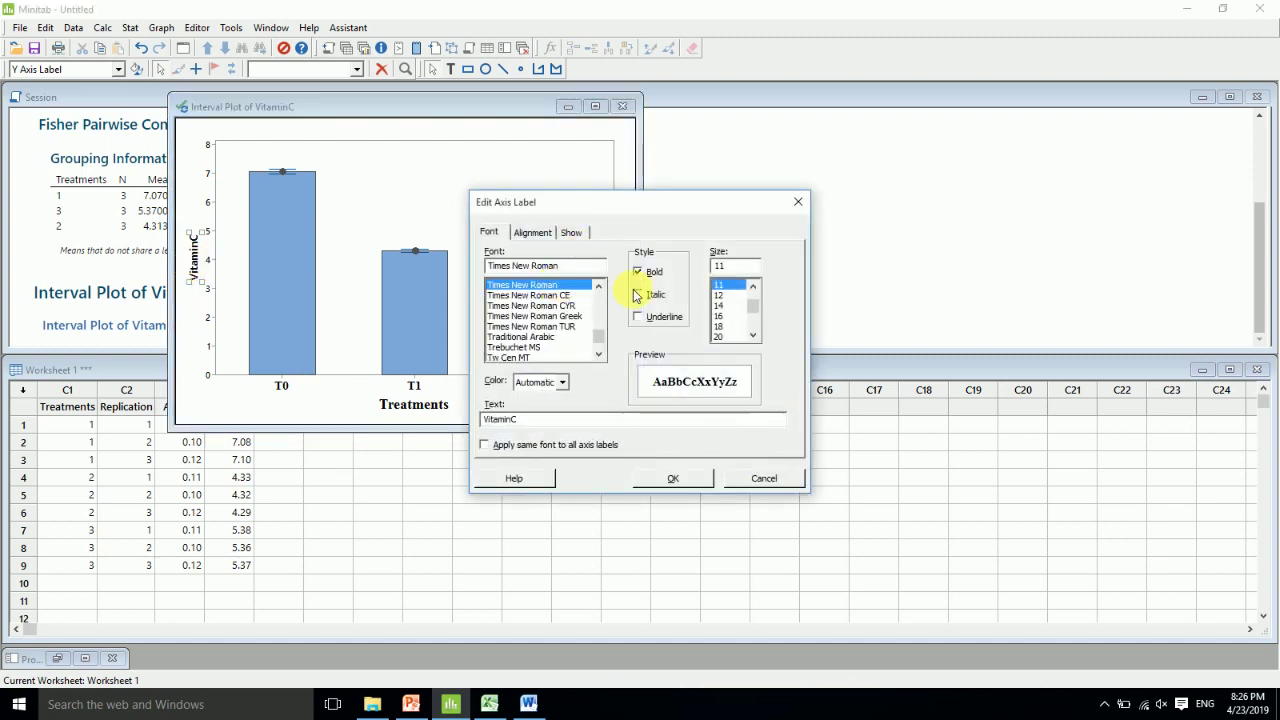
{"action": "left_click", "coordinate": [719, 297]}
{"action": "left_click", "coordinate": [562, 382]}
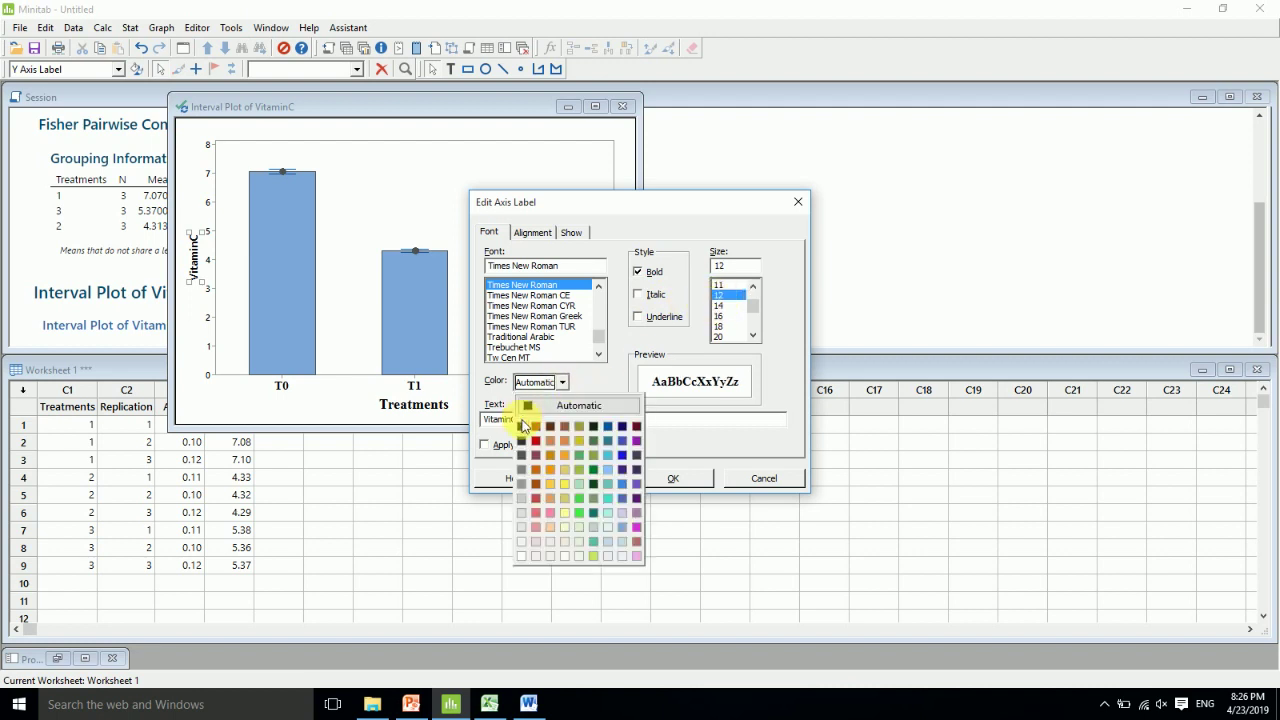
{"action": "left_click", "coordinate": [522, 428]}
{"action": "left_click", "coordinate": [673, 478]}
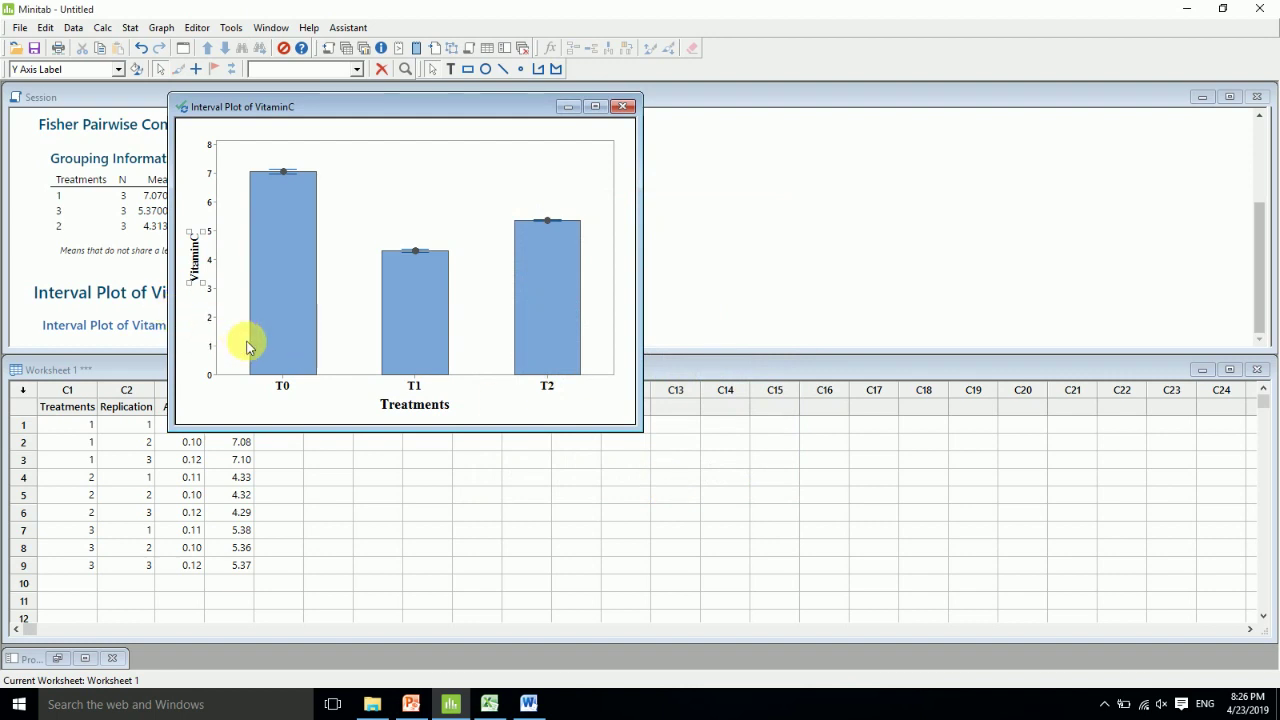
Step: Give the T0 bar a custom upward-diagonal hatch fill pattern with a white background
{"action": "left_click", "coordinate": [306, 401]}
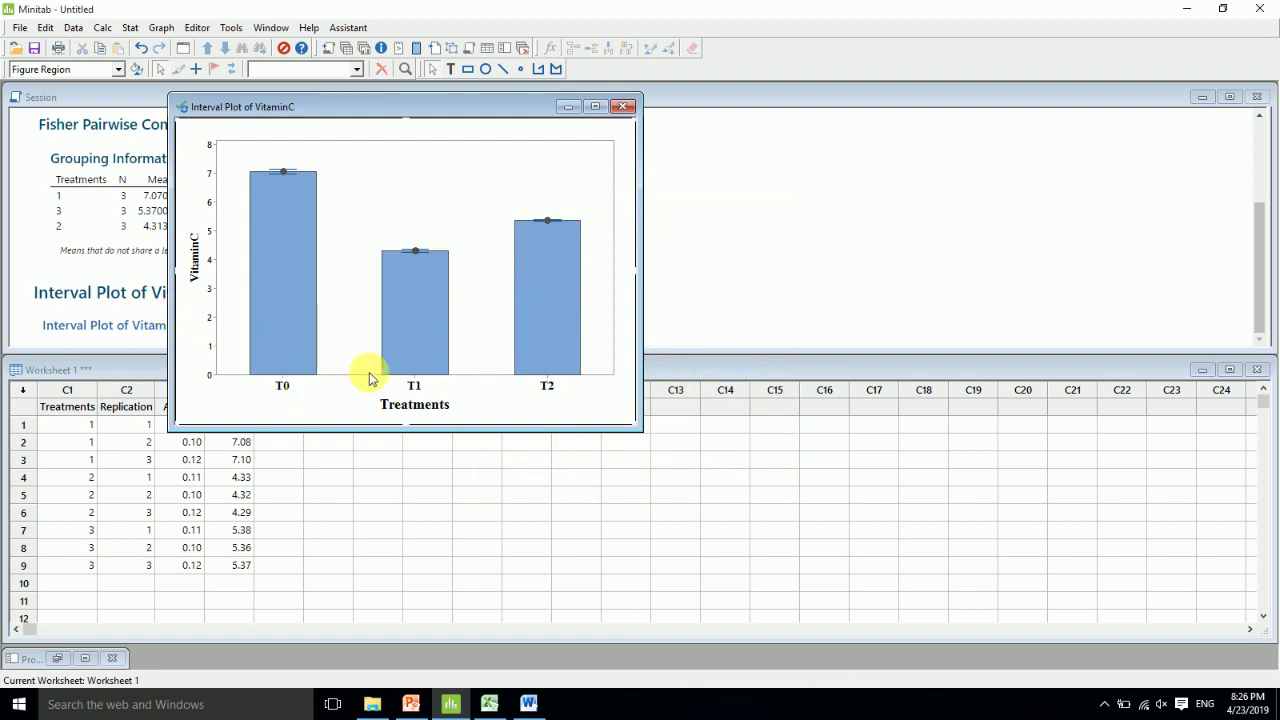
{"action": "left_click", "coordinate": [278, 241]}
{"action": "left_click", "coordinate": [277, 237]}
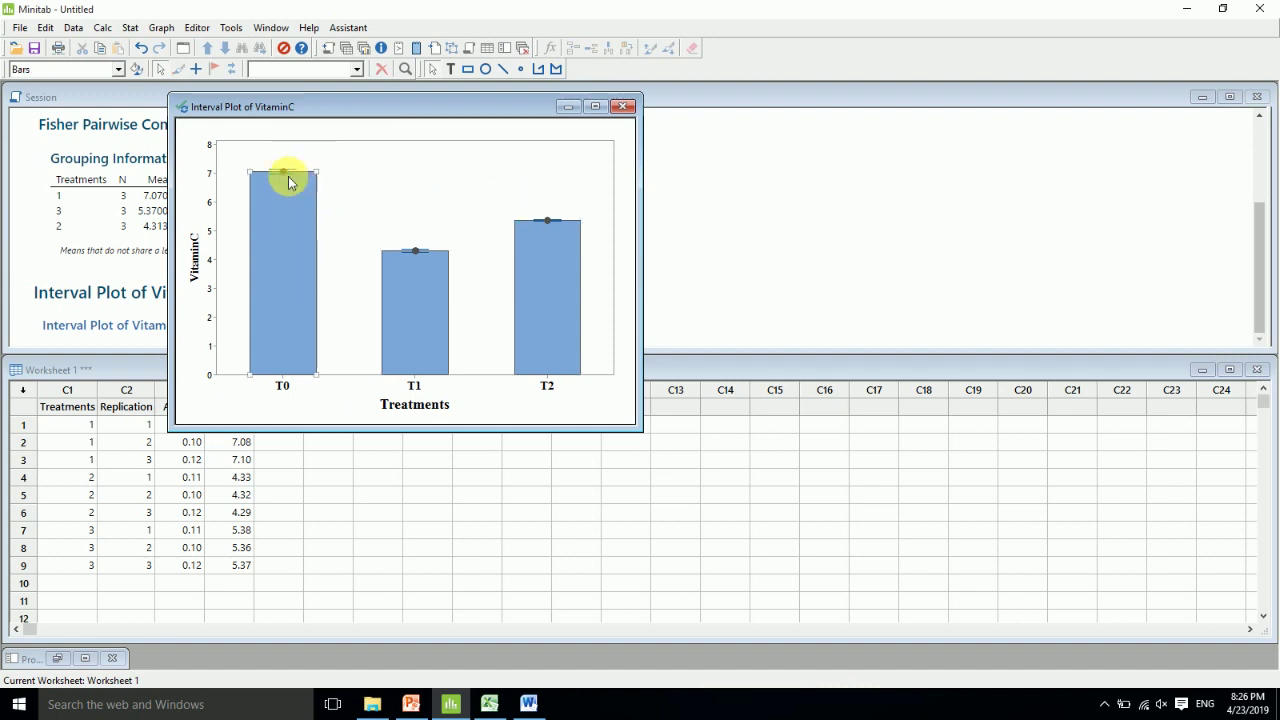
{"action": "left_click", "coordinate": [414, 303]}
{"action": "left_click", "coordinate": [291, 291]}
{"action": "mouse_move", "coordinate": [289, 286]}
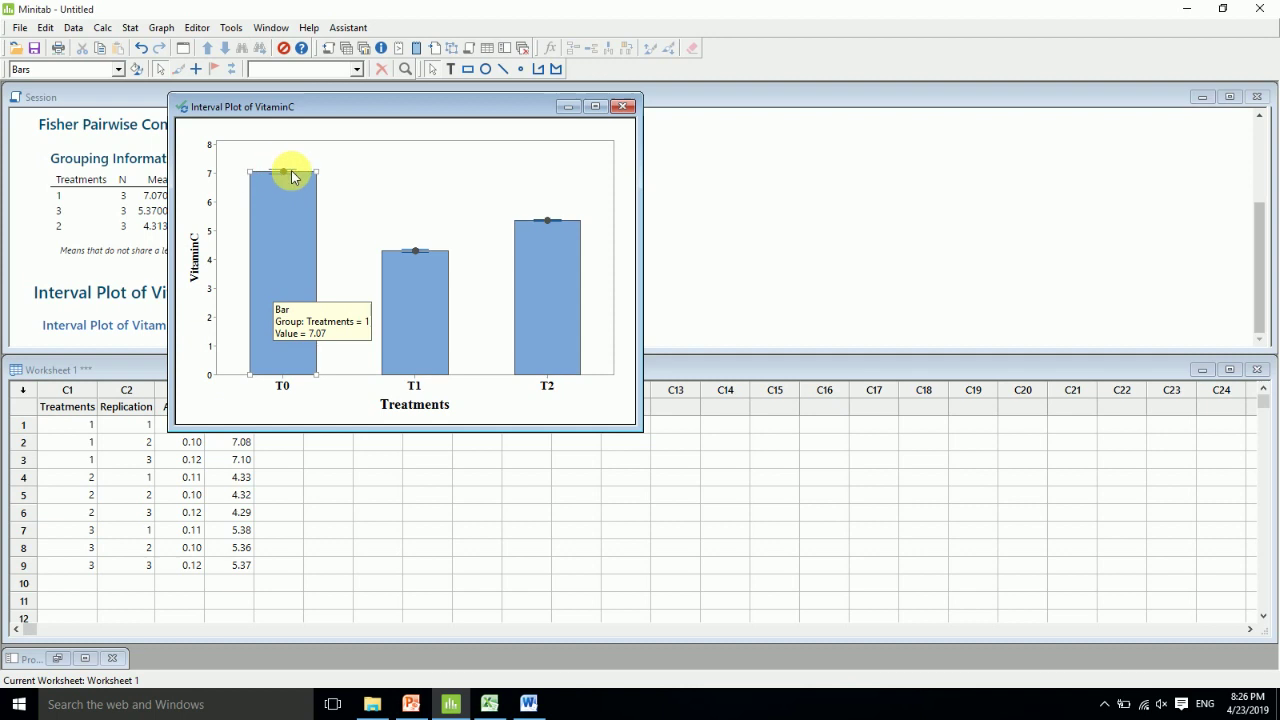
{"action": "right_click", "coordinate": [284, 252]}
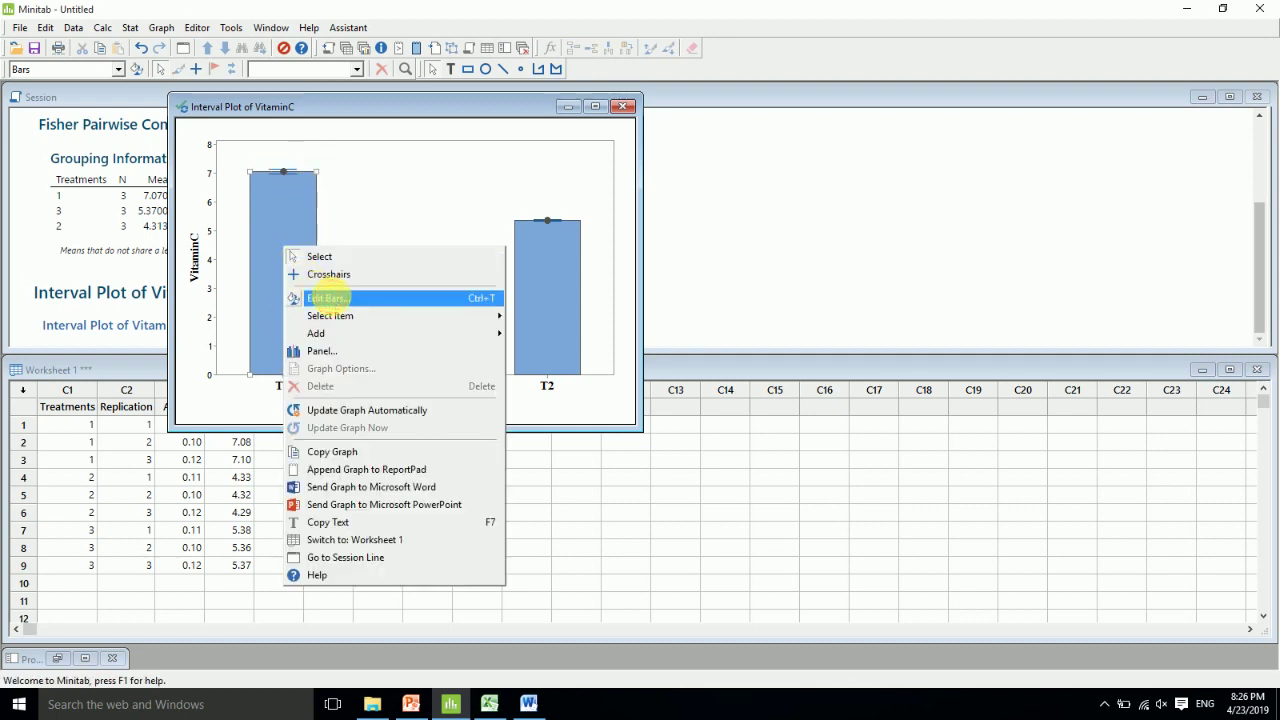
{"action": "left_click", "coordinate": [330, 298]}
{"action": "left_click", "coordinate": [500, 284]}
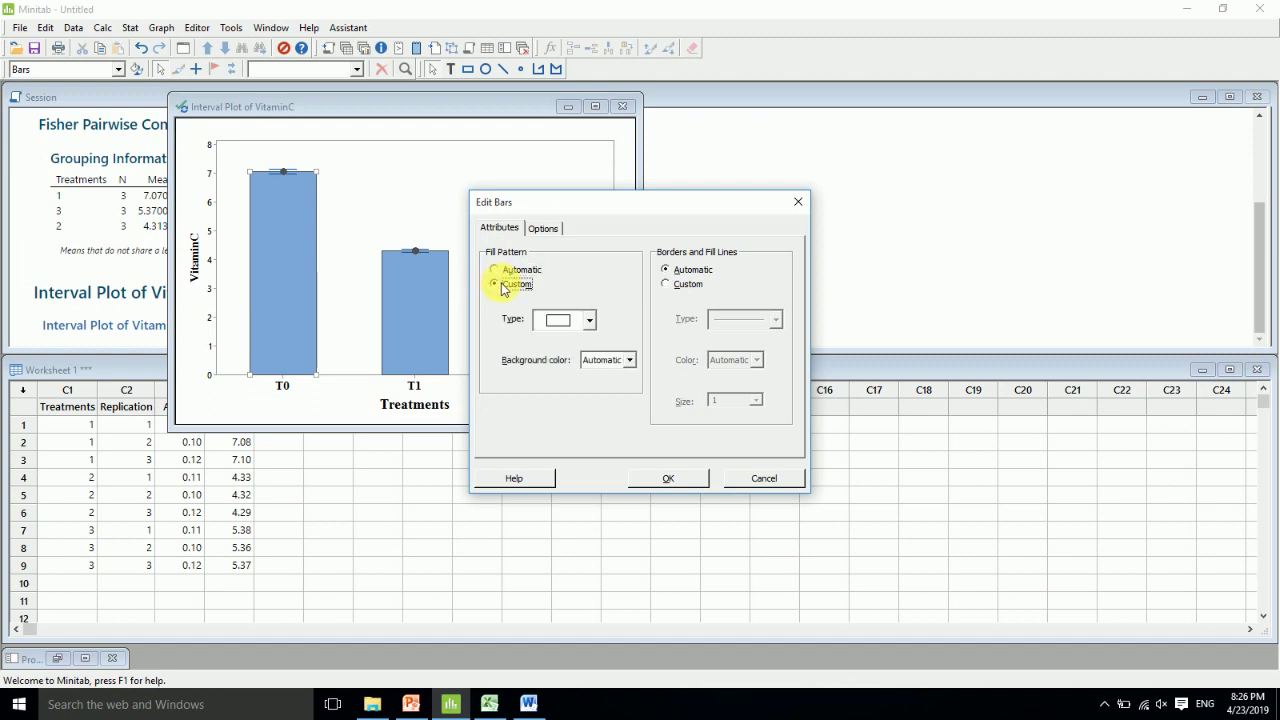
{"action": "left_click", "coordinate": [590, 321]}
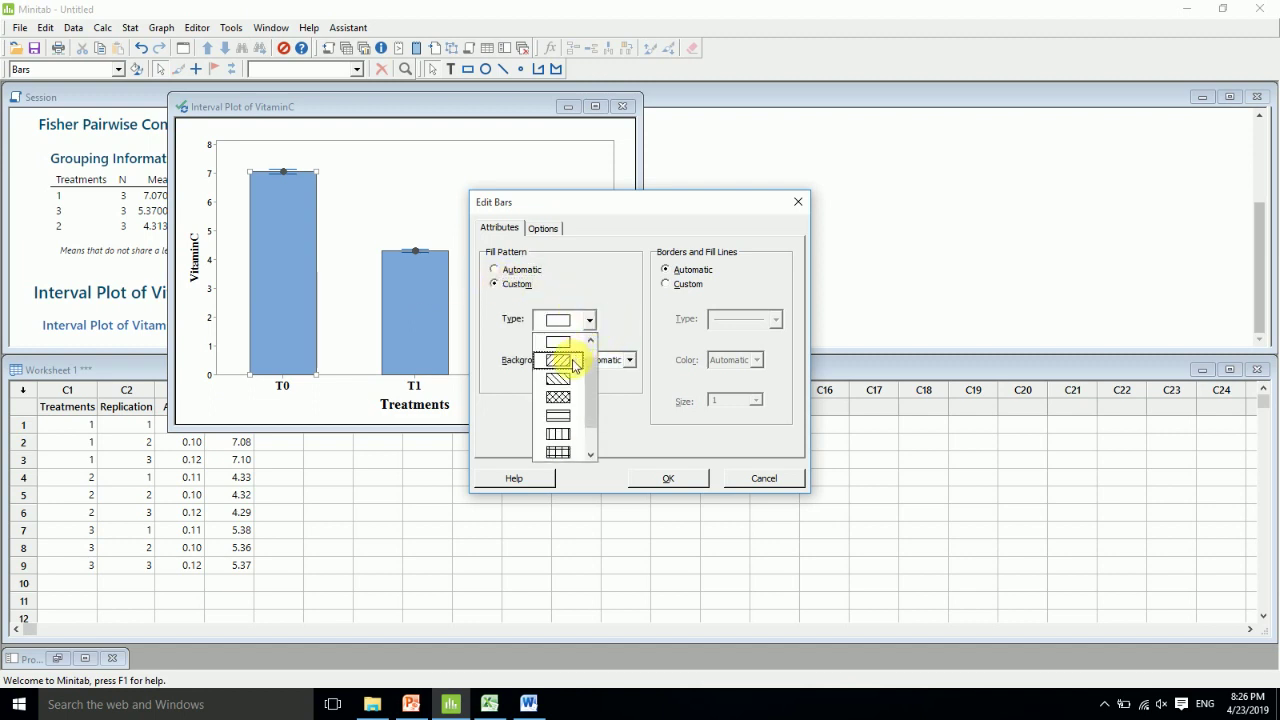
{"action": "left_click", "coordinate": [573, 363]}
{"action": "left_click", "coordinate": [630, 360]}
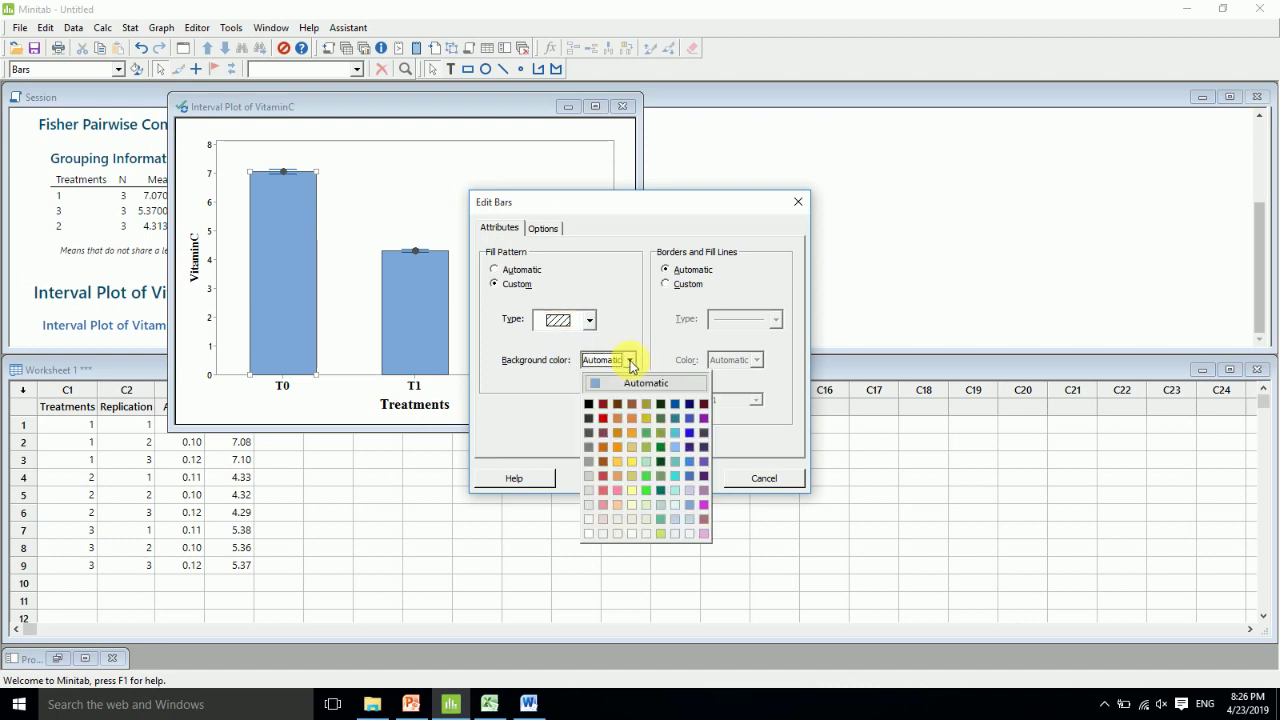
{"action": "left_click", "coordinate": [588, 533]}
Step: Set custom black borders and fill lines for the T0 bar and apply the bar formatting
{"action": "left_click", "coordinate": [667, 285]}
{"action": "left_click", "coordinate": [758, 362]}
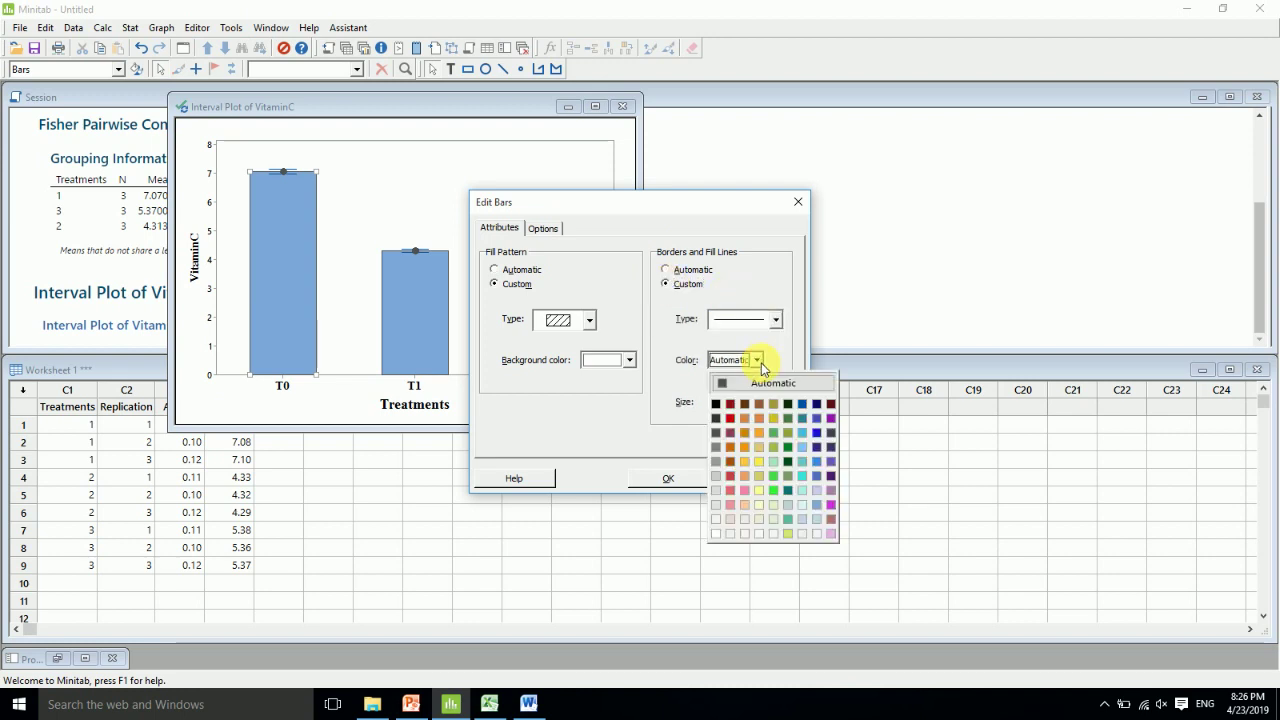
{"action": "left_click", "coordinate": [720, 407]}
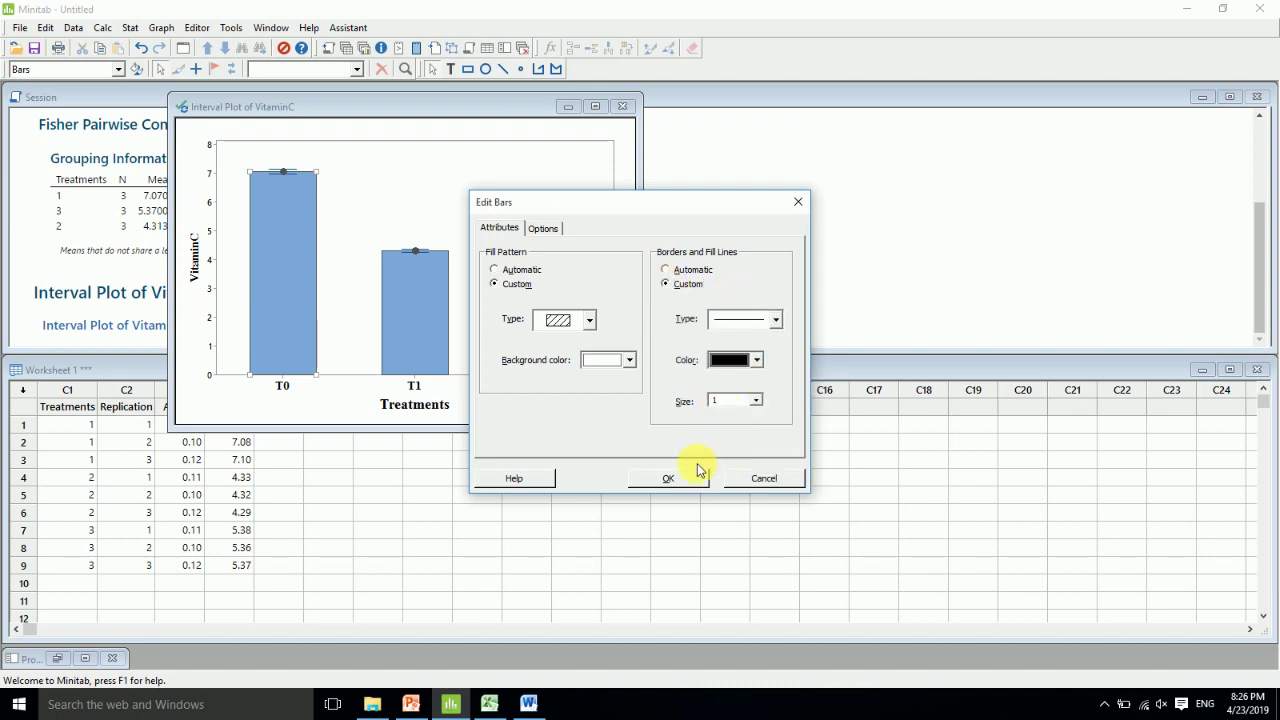
{"action": "left_click", "coordinate": [668, 479]}
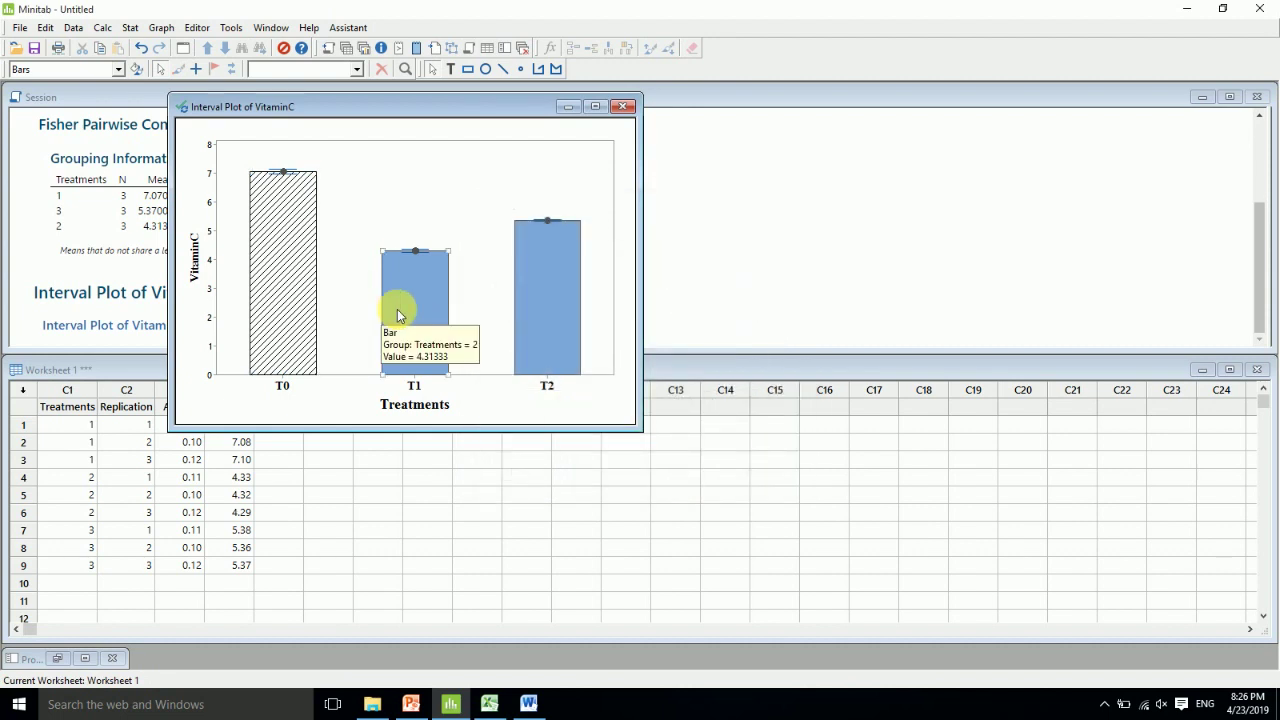
Step: Give only the T1 bar a custom diagonal crosshatch fill pattern with a white background
{"action": "right_click", "coordinate": [397, 311]}
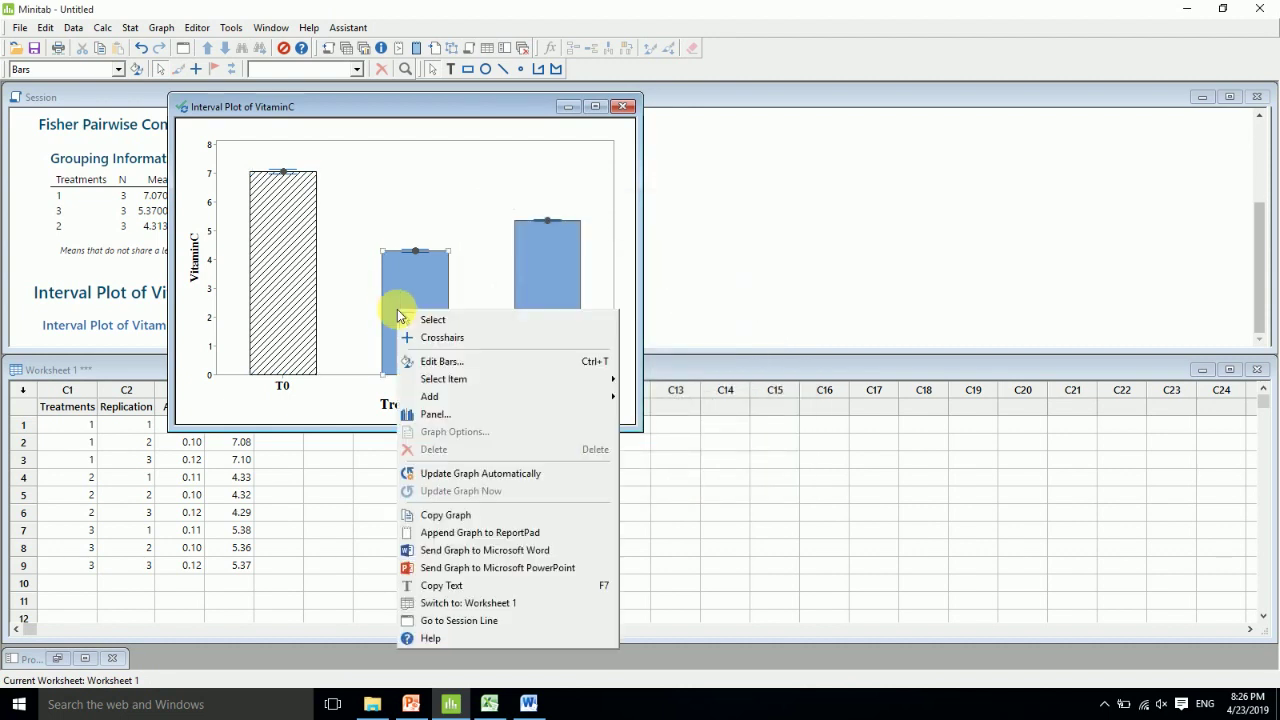
{"action": "left_click", "coordinate": [449, 361]}
{"action": "left_click", "coordinate": [517, 284]}
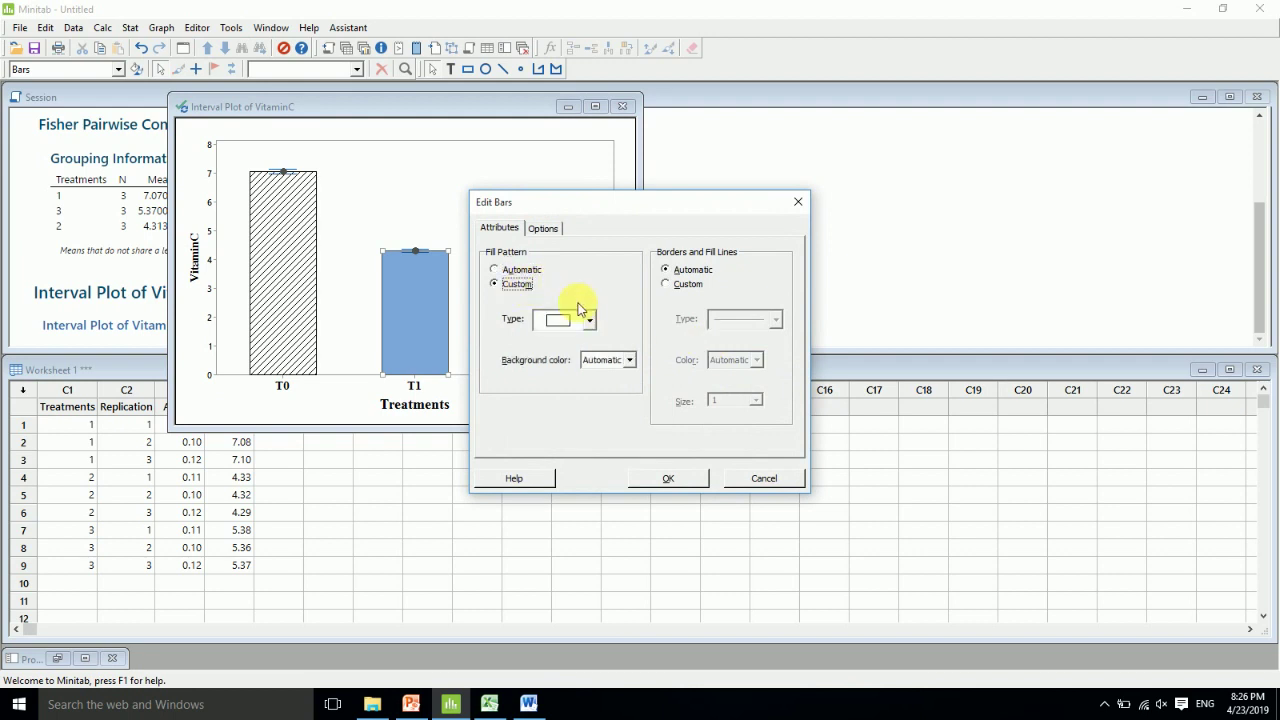
{"action": "left_click", "coordinate": [590, 320]}
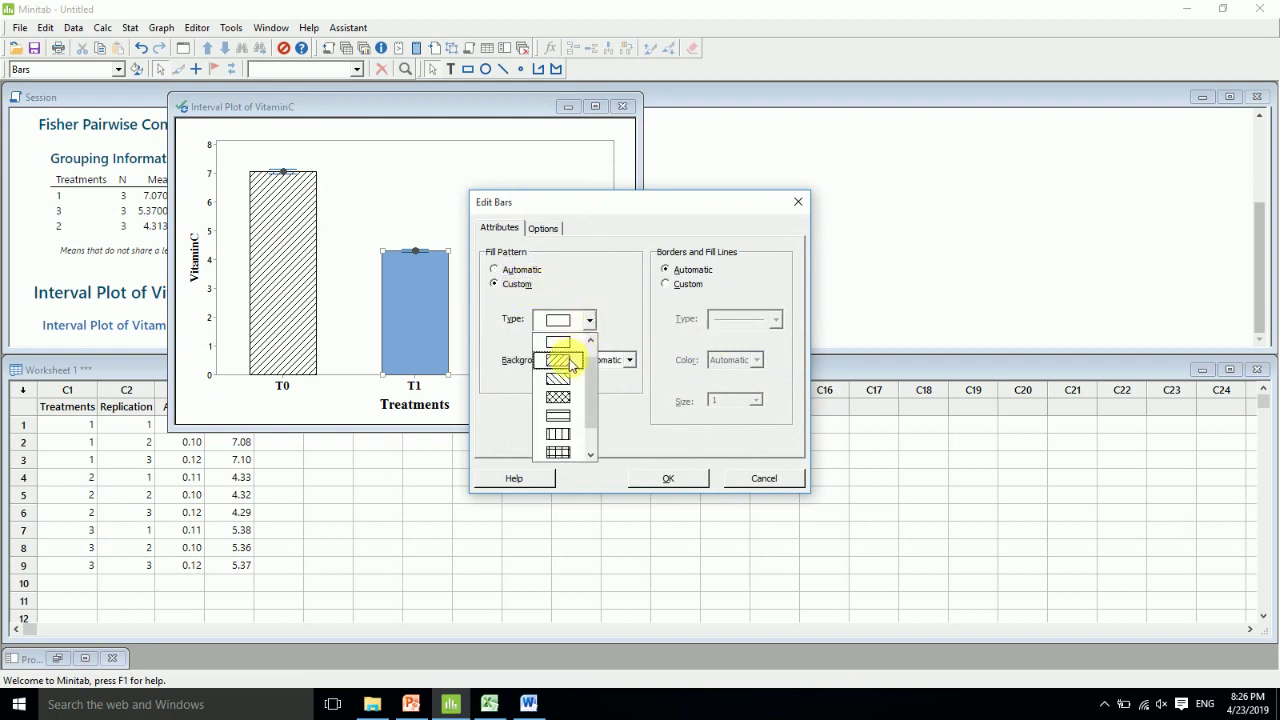
{"action": "left_click", "coordinate": [573, 396]}
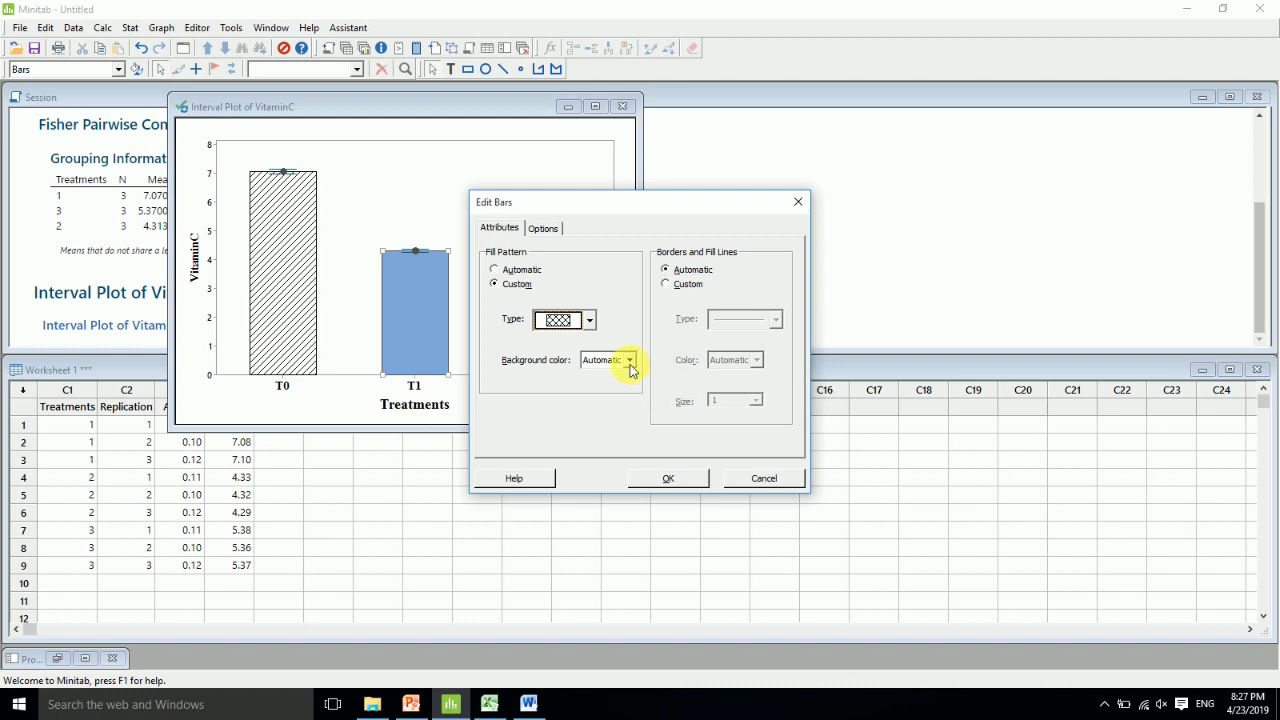
{"action": "left_click", "coordinate": [630, 362]}
{"action": "left_click", "coordinate": [590, 533]}
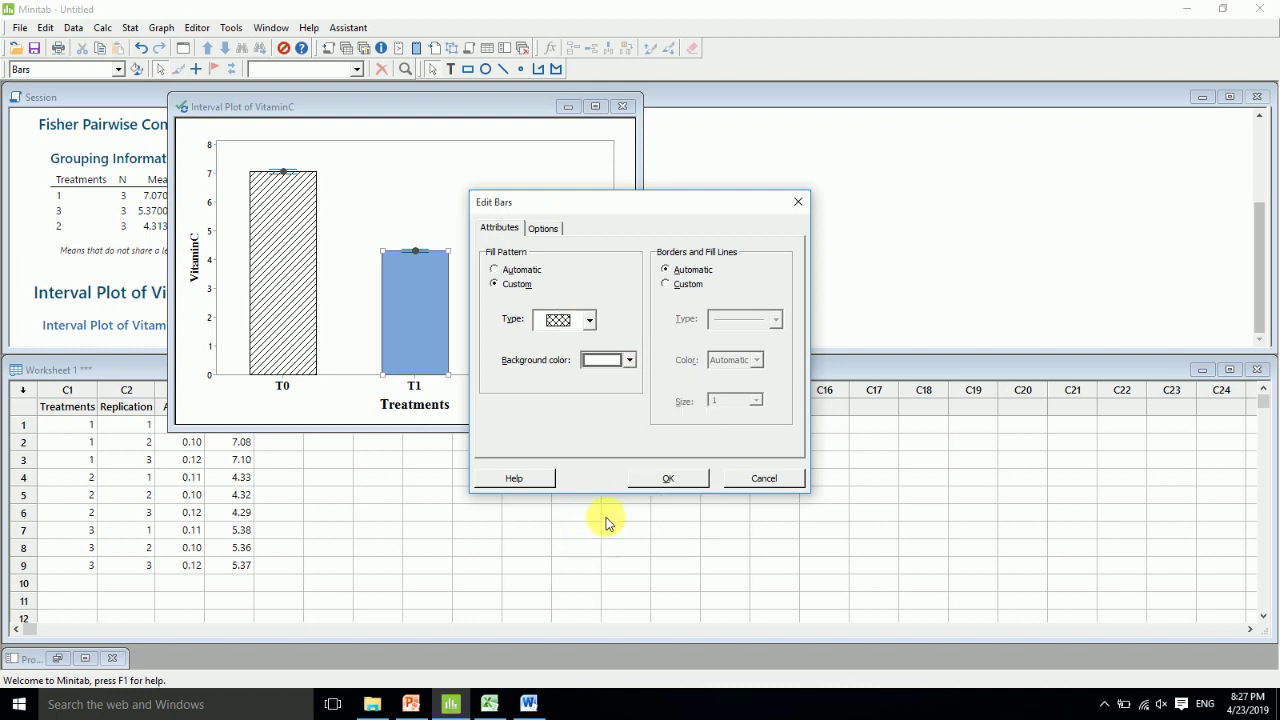
Step: Set custom solid black borders and fill lines for the T1 bar and apply the bar formatting
{"action": "left_click", "coordinate": [666, 284]}
{"action": "left_click", "coordinate": [776, 320]}
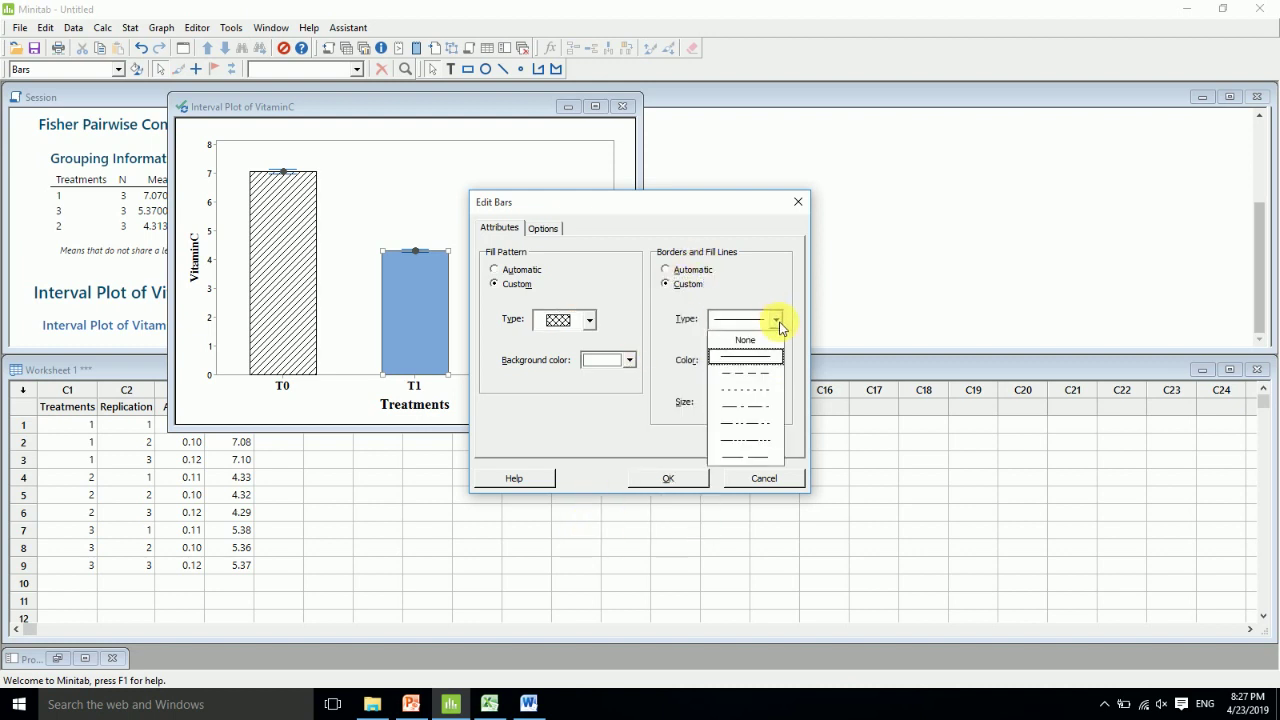
{"action": "left_click", "coordinate": [768, 362]}
{"action": "left_click", "coordinate": [757, 360]}
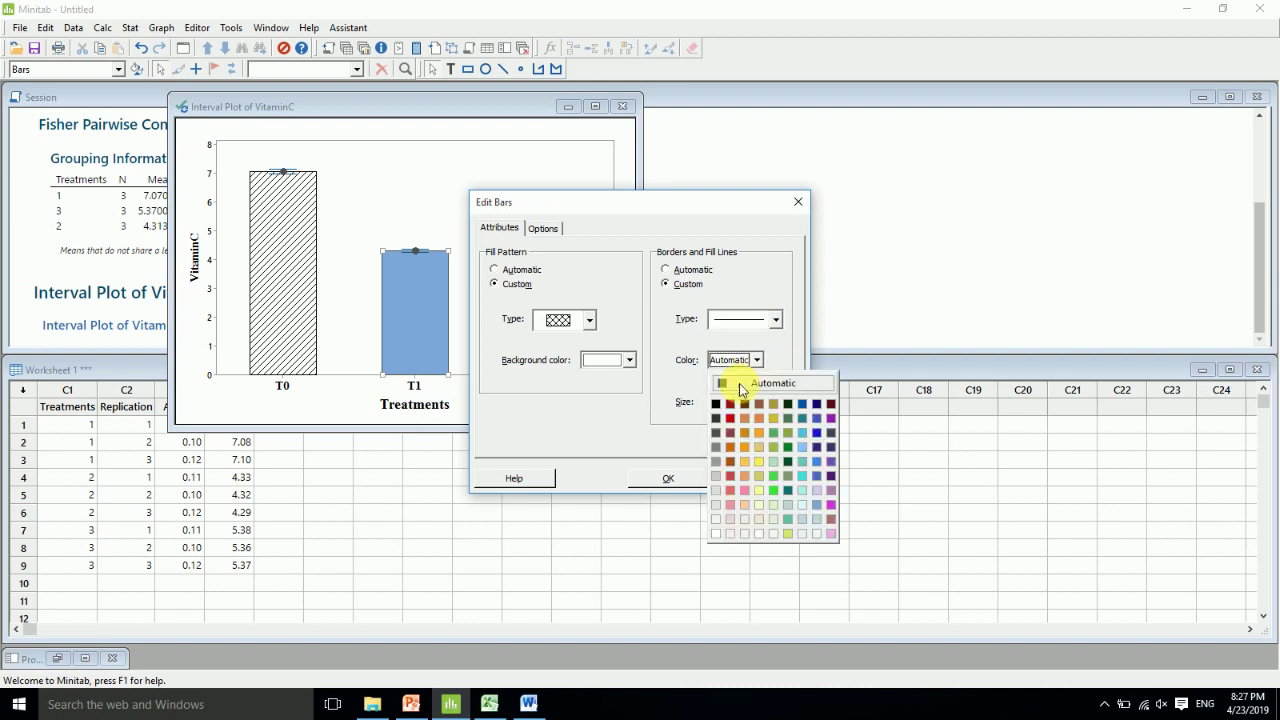
{"action": "left_click", "coordinate": [716, 404]}
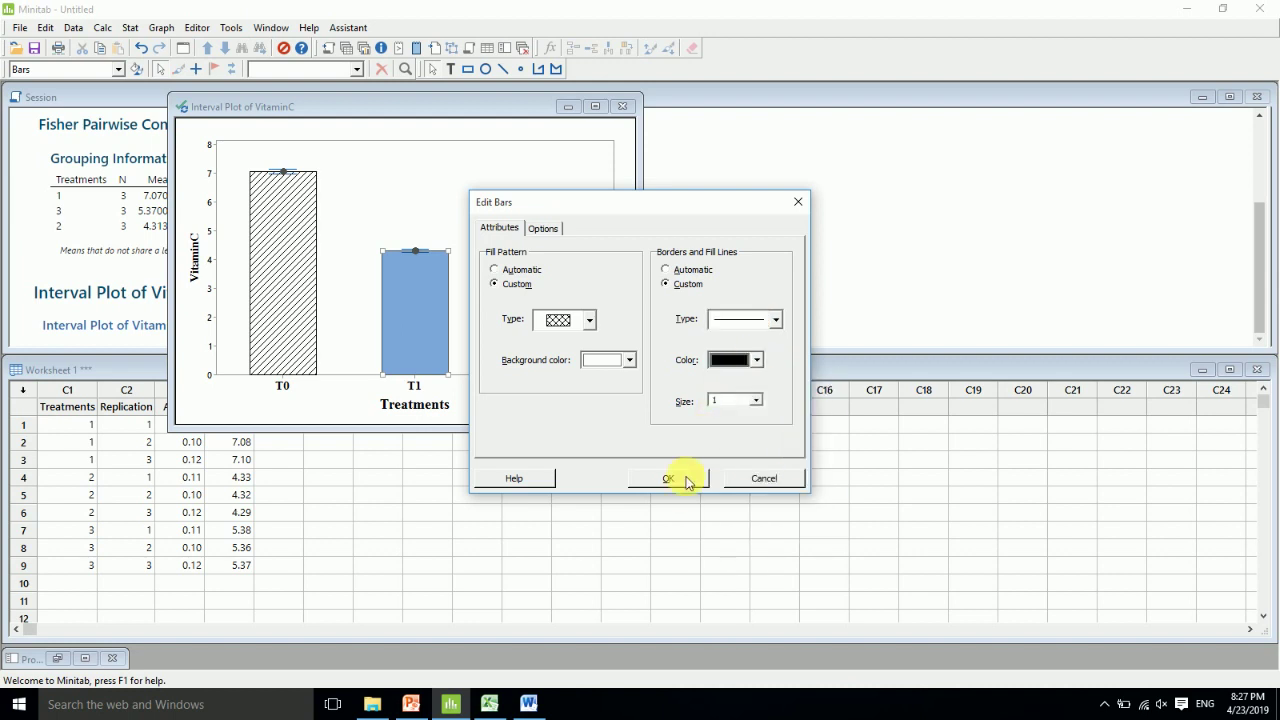
{"action": "left_click", "coordinate": [670, 480]}
{"action": "left_click", "coordinate": [478, 247]}
{"action": "left_click", "coordinate": [535, 280]}
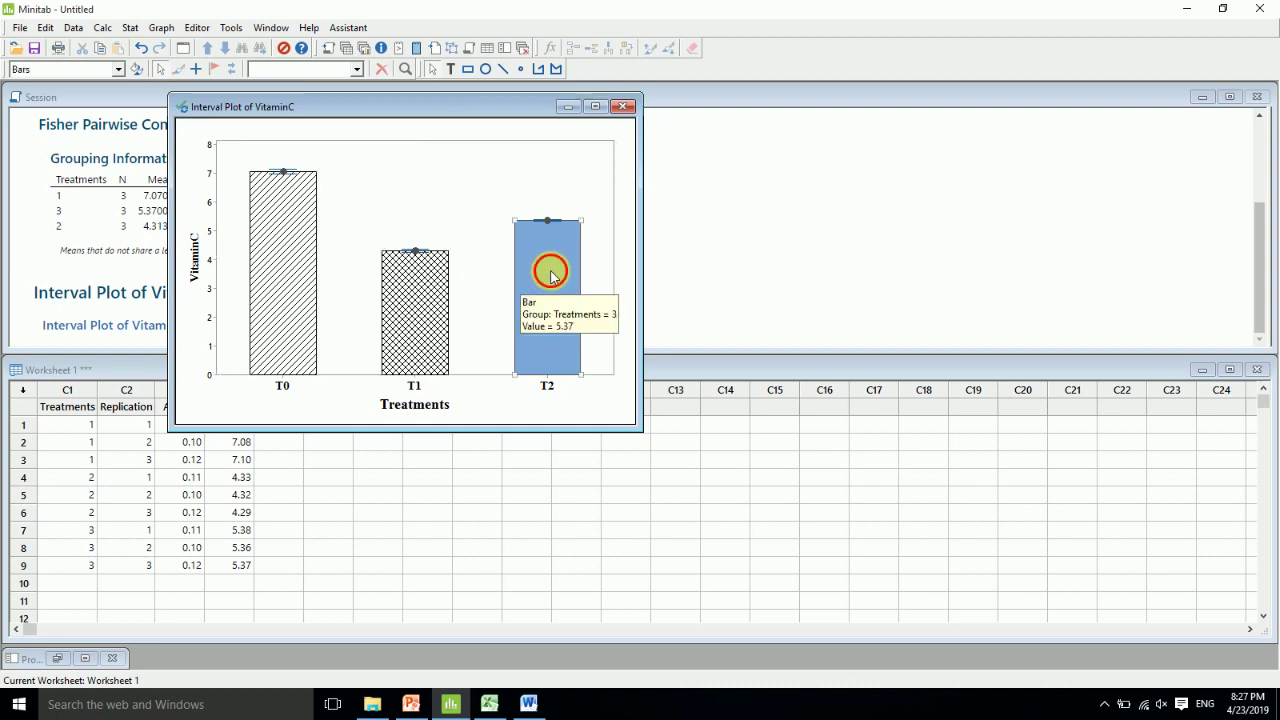
{"action": "left_click", "coordinate": [450, 178]}
{"action": "left_click", "coordinate": [535, 288]}
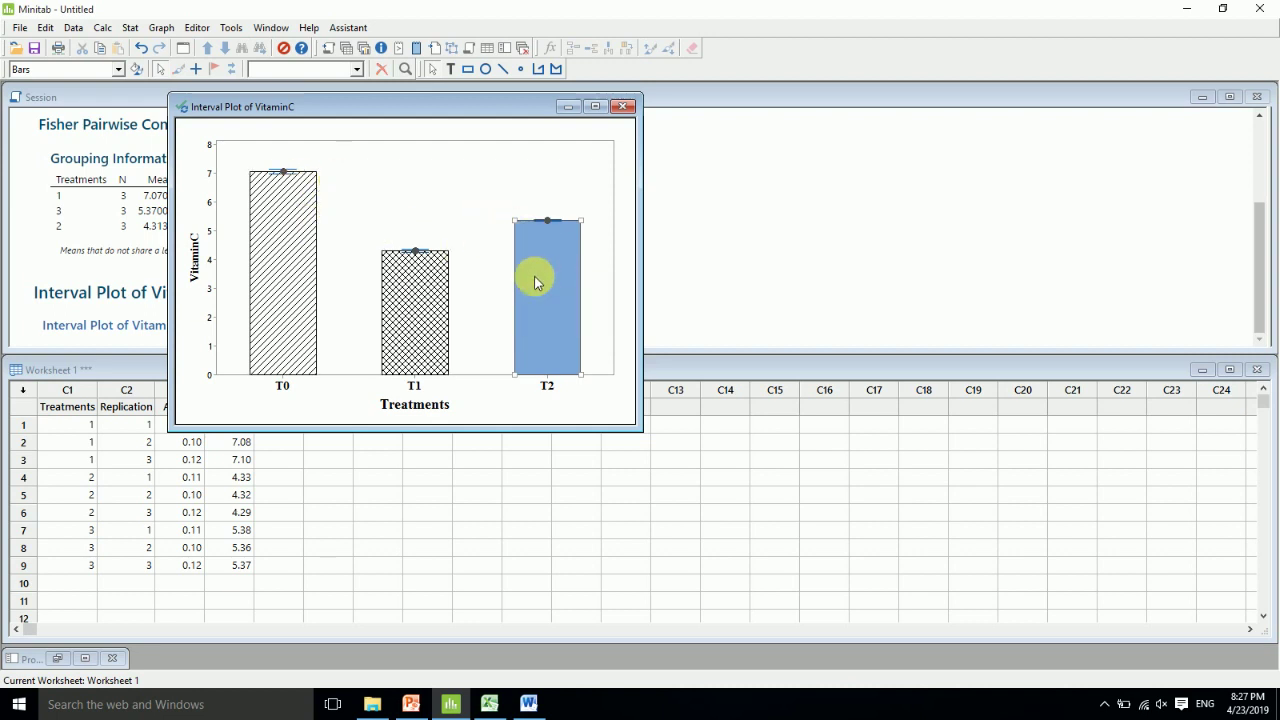
{"action": "right_click", "coordinate": [535, 280]}
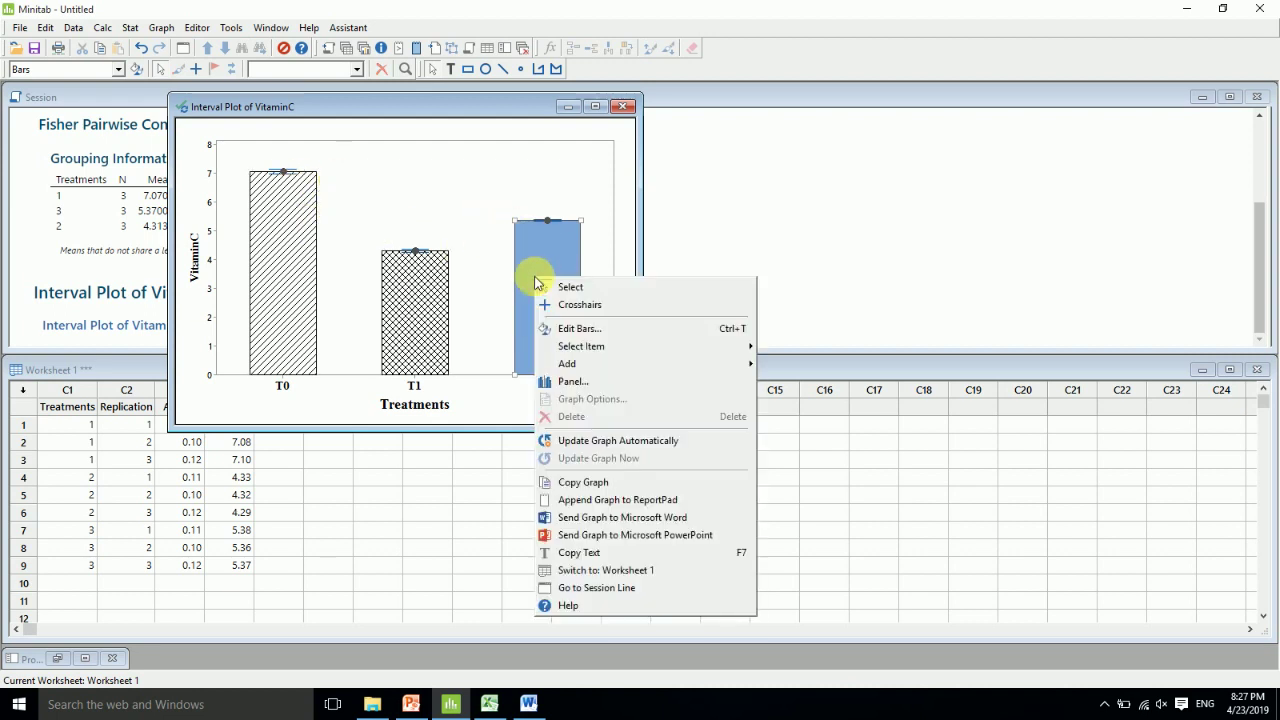
{"action": "left_click", "coordinate": [505, 182]}
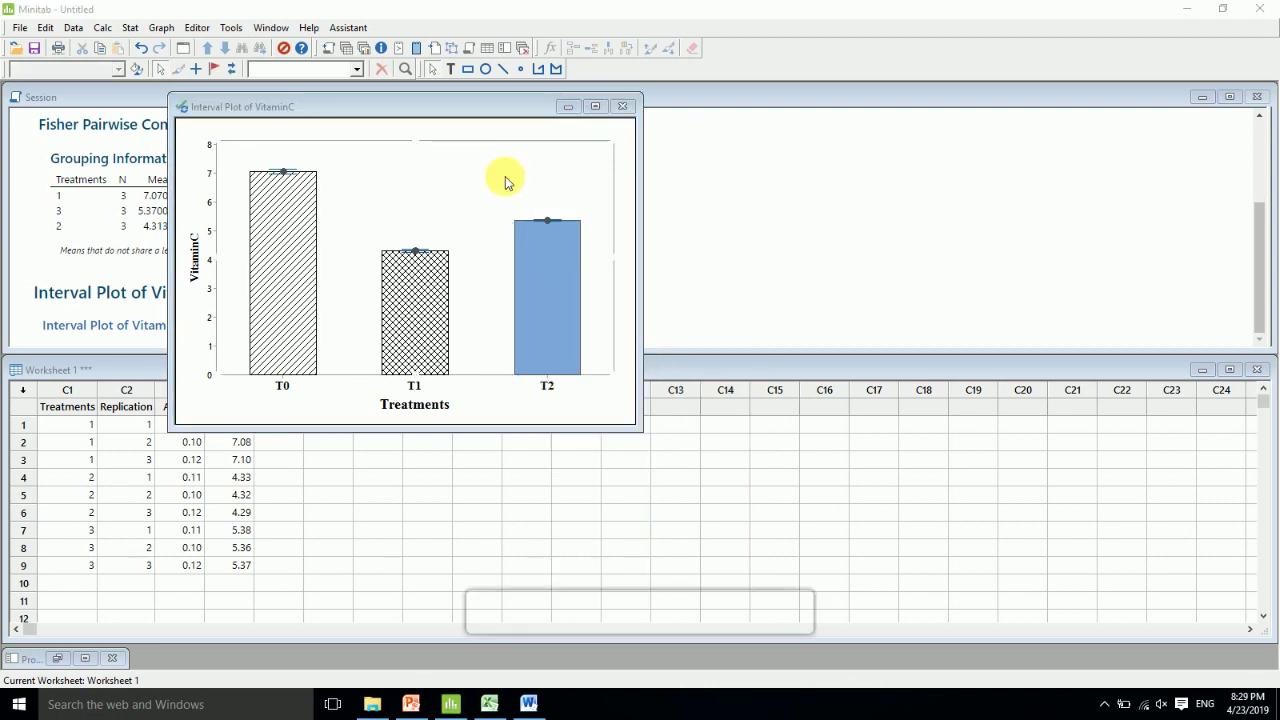
Step: Give only the T2 bar a custom square-grid fill pattern with a white background
{"action": "left_click", "coordinate": [559, 306]}
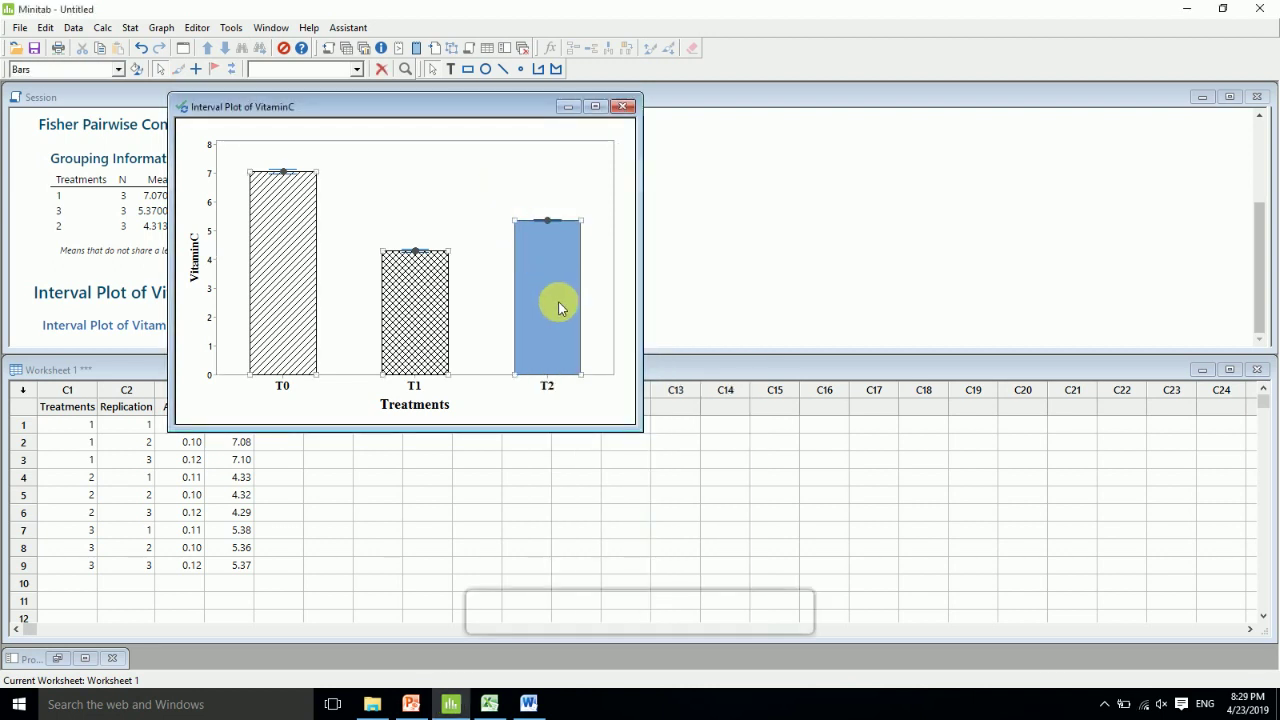
{"action": "right_click", "coordinate": [559, 306]}
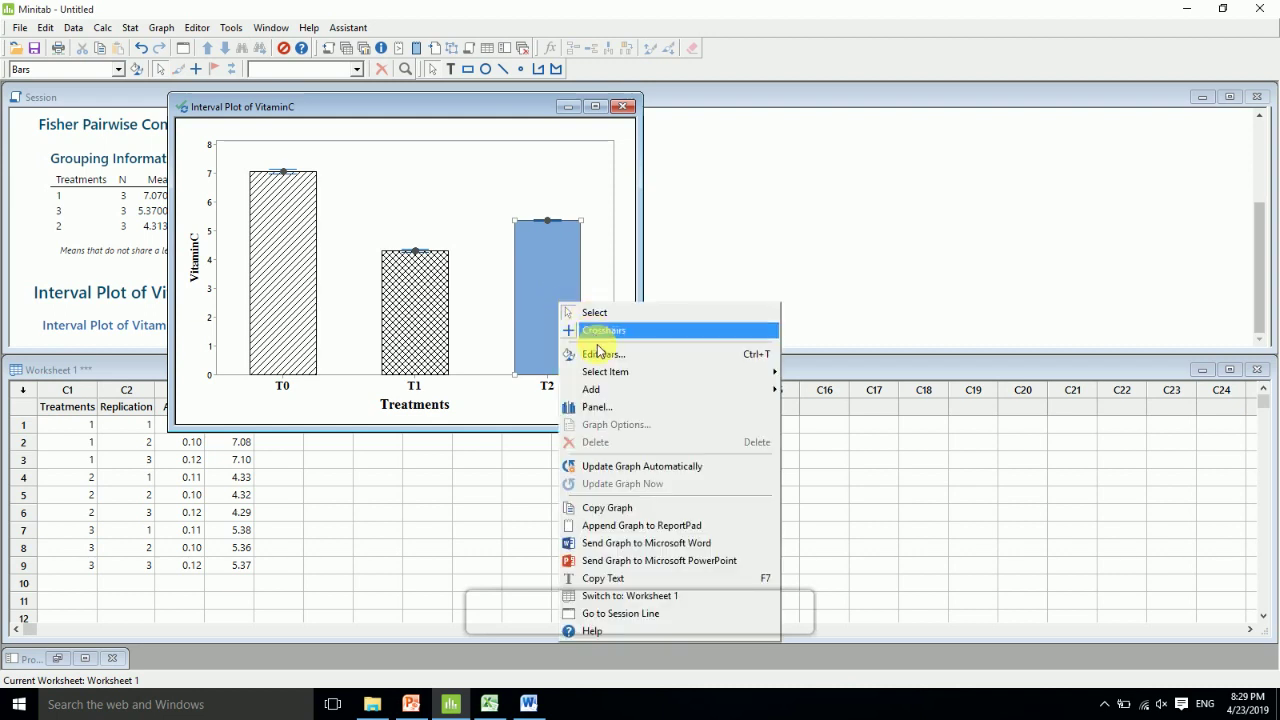
{"action": "left_click", "coordinate": [601, 357]}
{"action": "left_click", "coordinate": [515, 284]}
{"action": "left_click", "coordinate": [566, 320]}
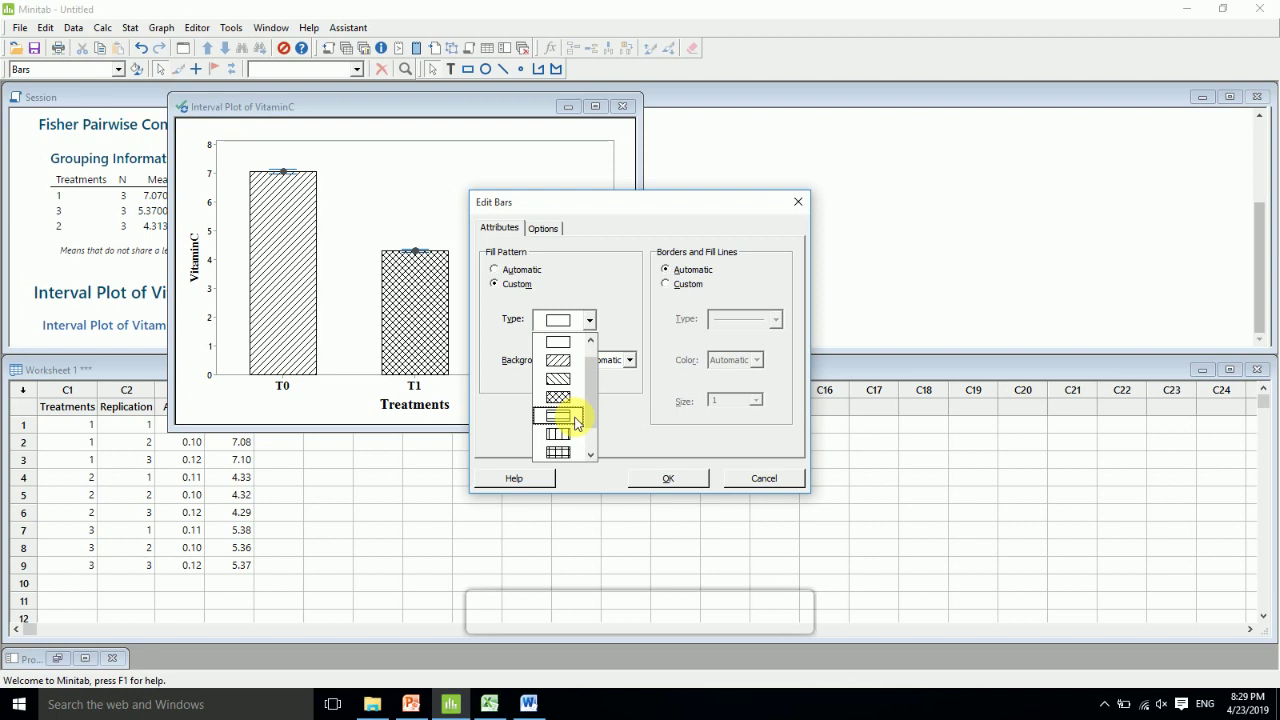
{"action": "left_click", "coordinate": [559, 453]}
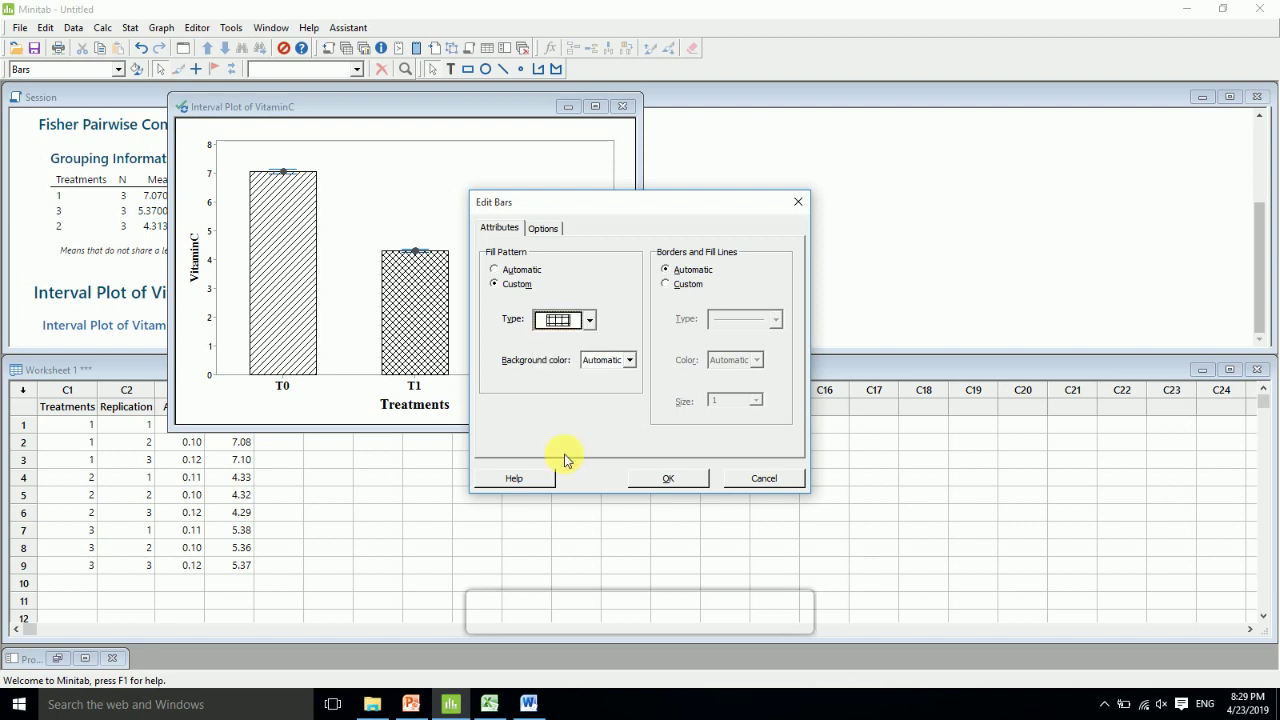
{"action": "left_click", "coordinate": [626, 362]}
{"action": "left_click", "coordinate": [587, 538]}
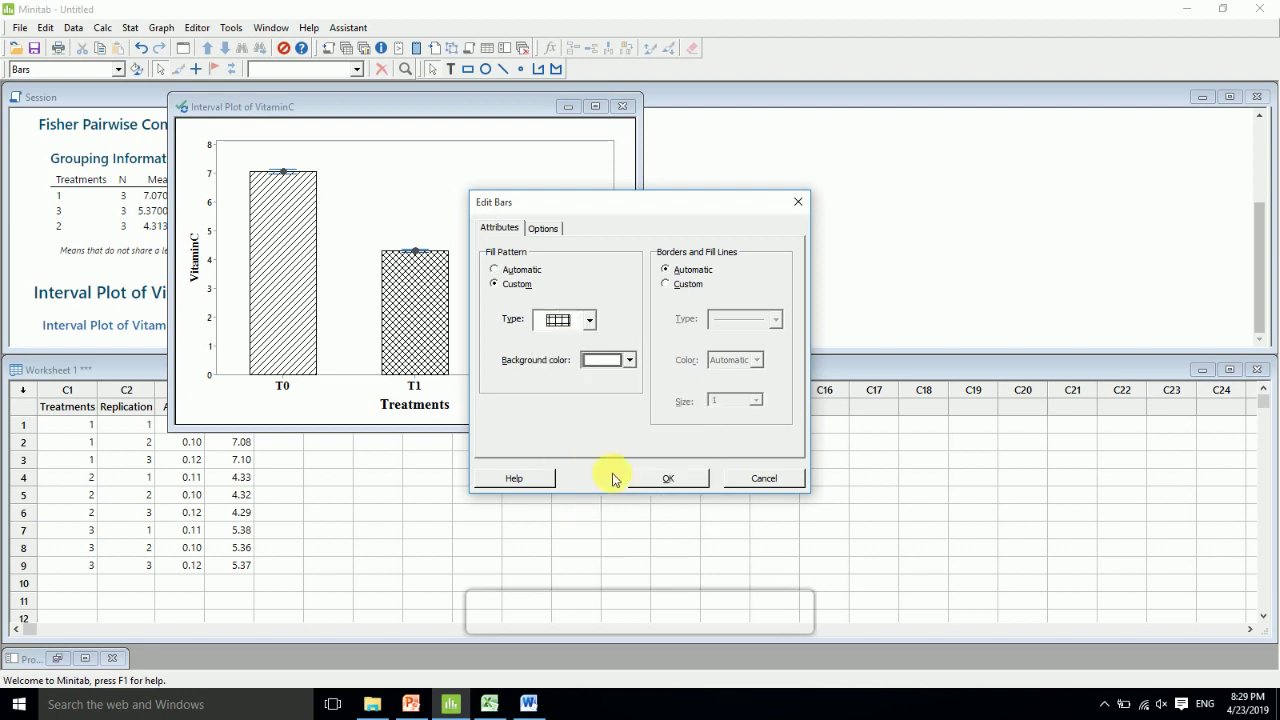
Step: Set custom black borders and fill lines for the T2 bar and apply the bar formatting
{"action": "left_click", "coordinate": [686, 287]}
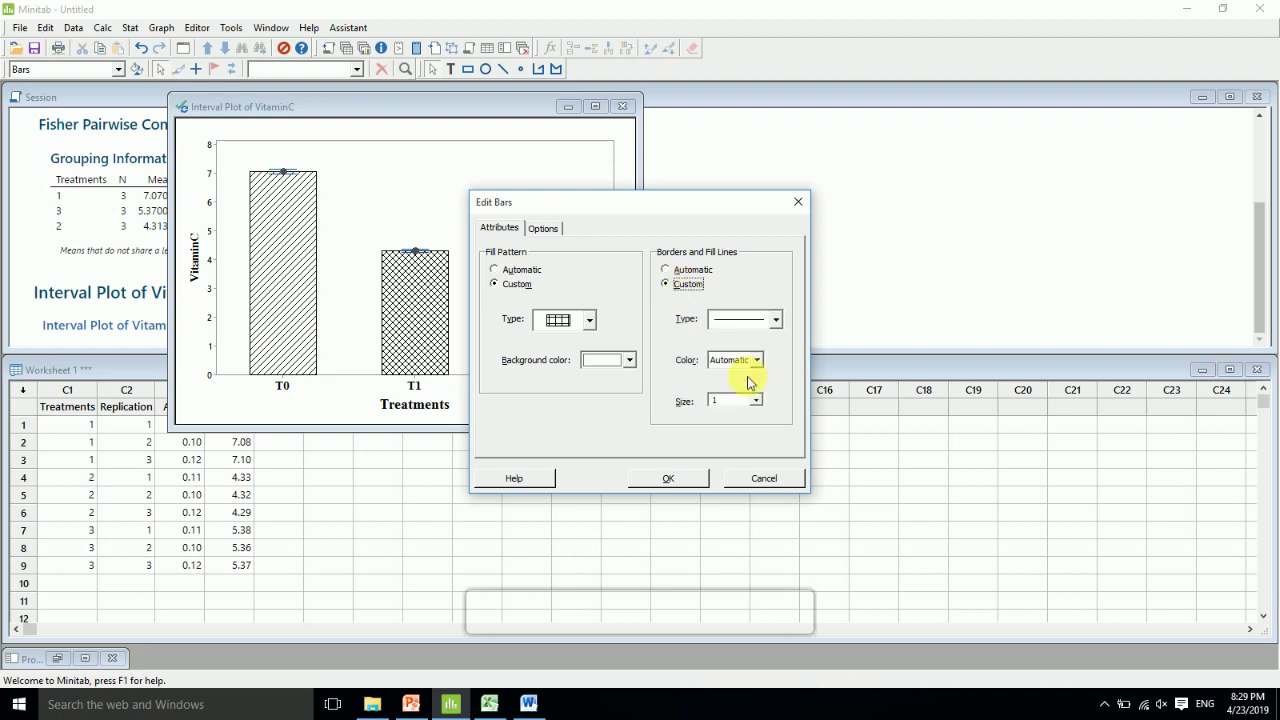
{"action": "left_click", "coordinate": [757, 360]}
{"action": "left_click", "coordinate": [718, 404]}
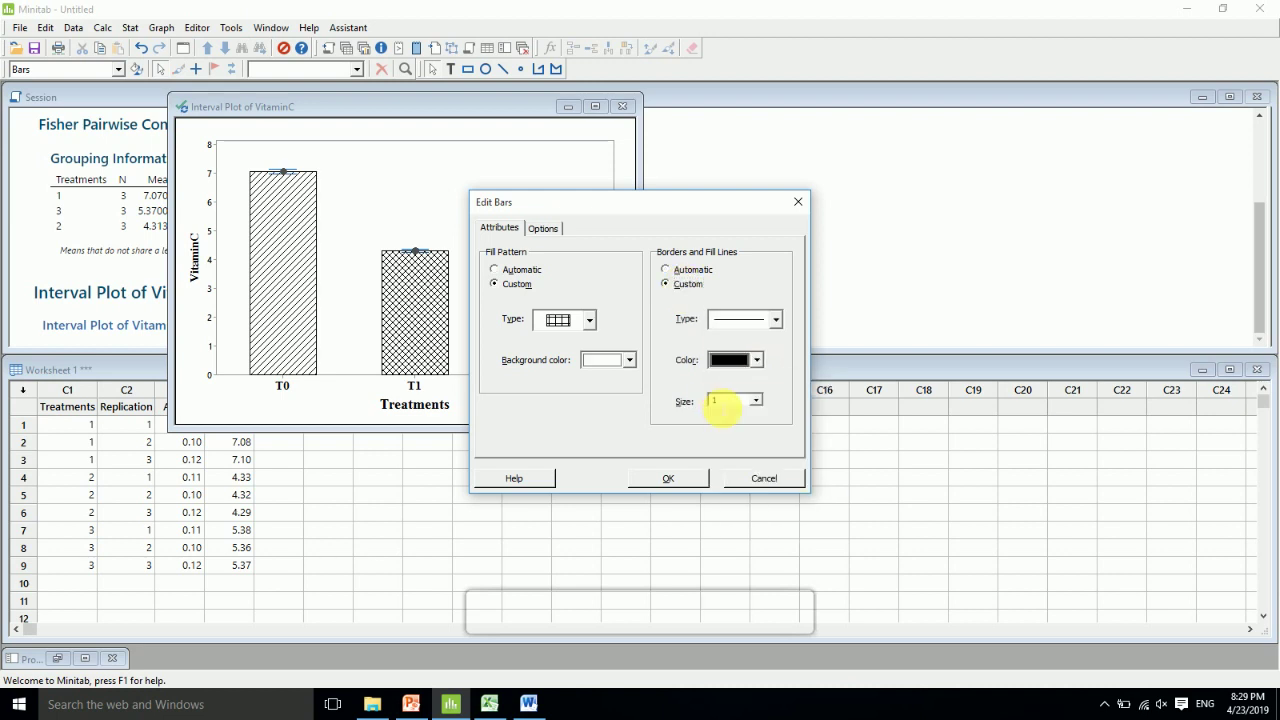
{"action": "left_click", "coordinate": [669, 479]}
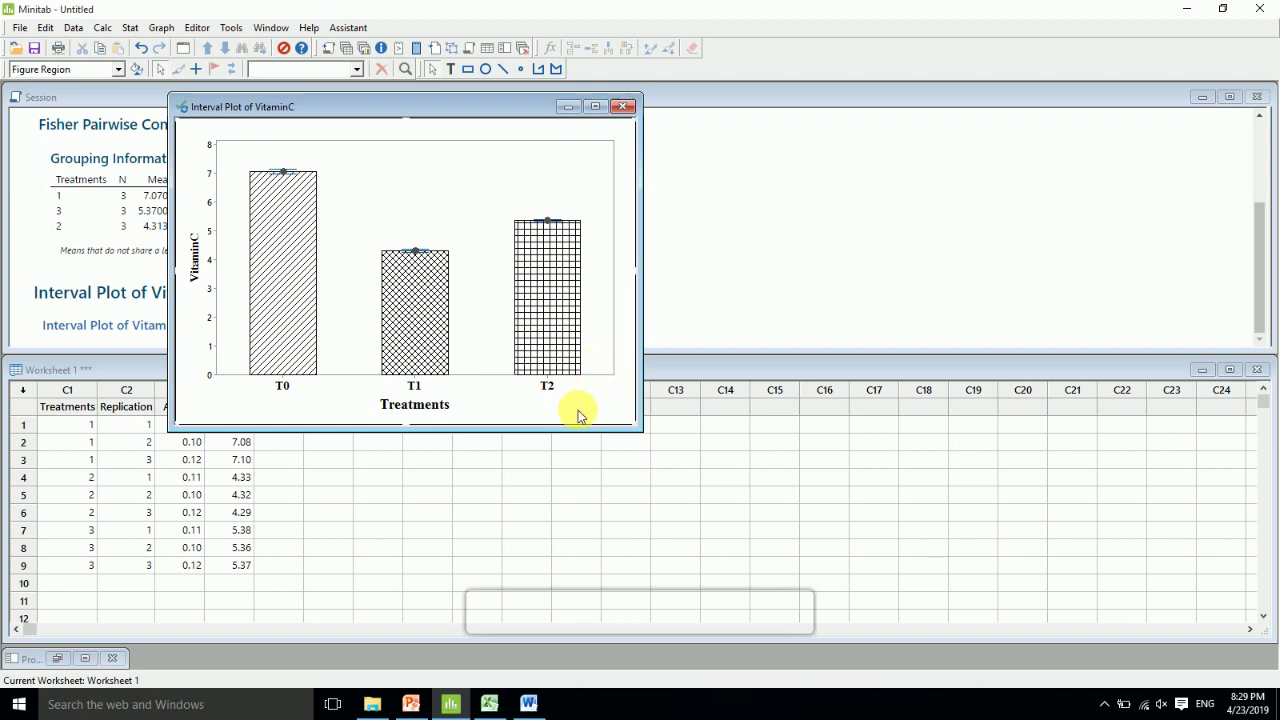
Step: Format the interval bars of all three treatments with custom black lines
{"action": "left_click", "coordinate": [289, 172]}
{"action": "double_click", "coordinate": [290, 172]}
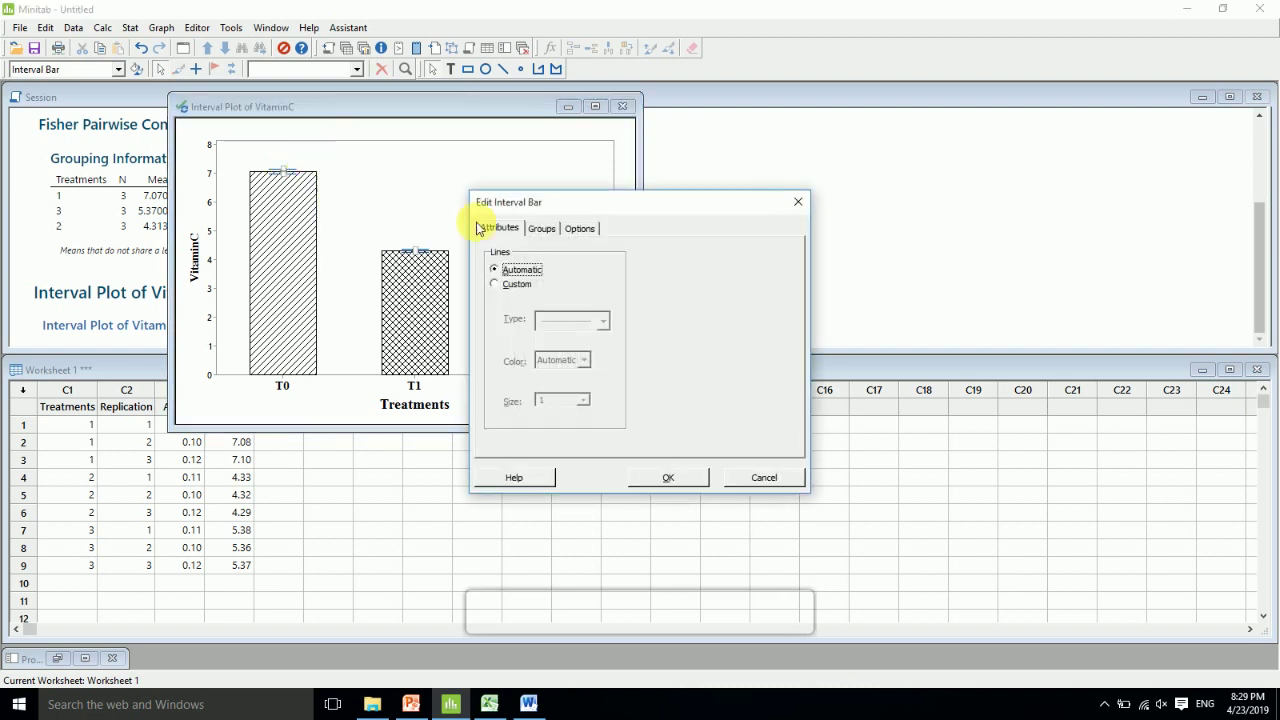
{"action": "left_click", "coordinate": [518, 285]}
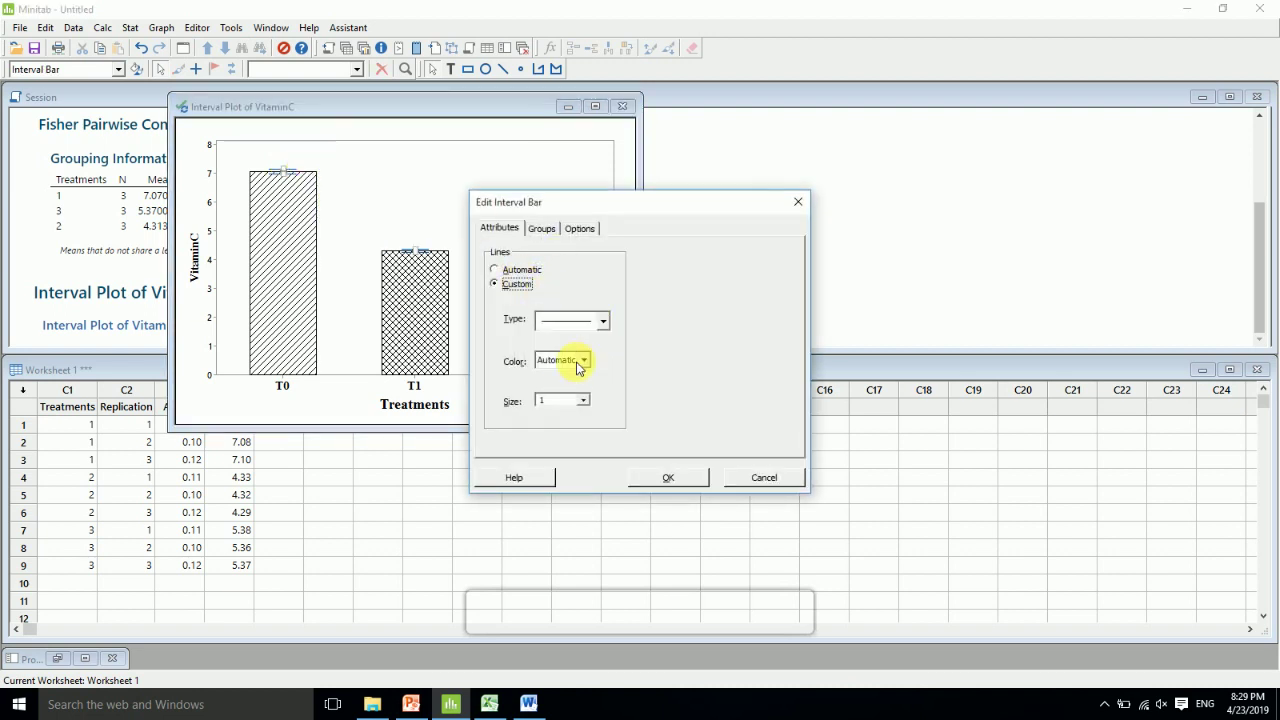
{"action": "left_click", "coordinate": [585, 362]}
{"action": "left_click", "coordinate": [545, 404]}
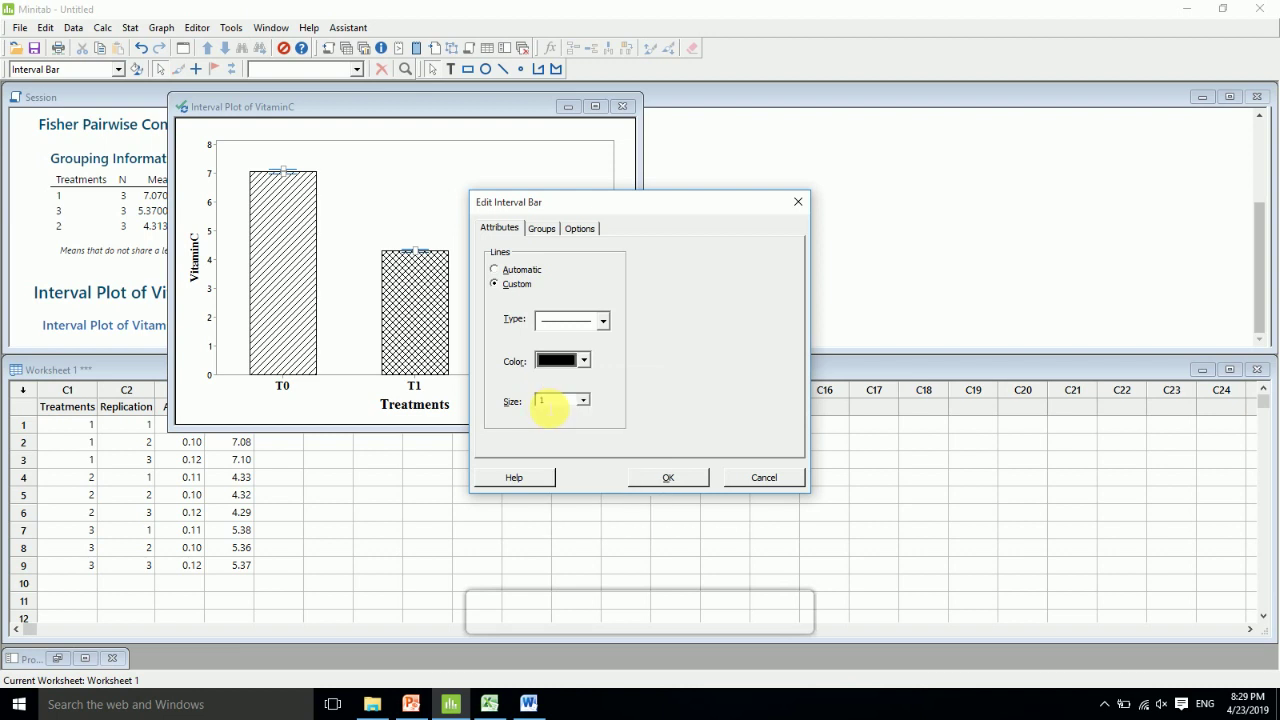
{"action": "left_click", "coordinate": [669, 478]}
{"action": "left_click", "coordinate": [390, 199]}
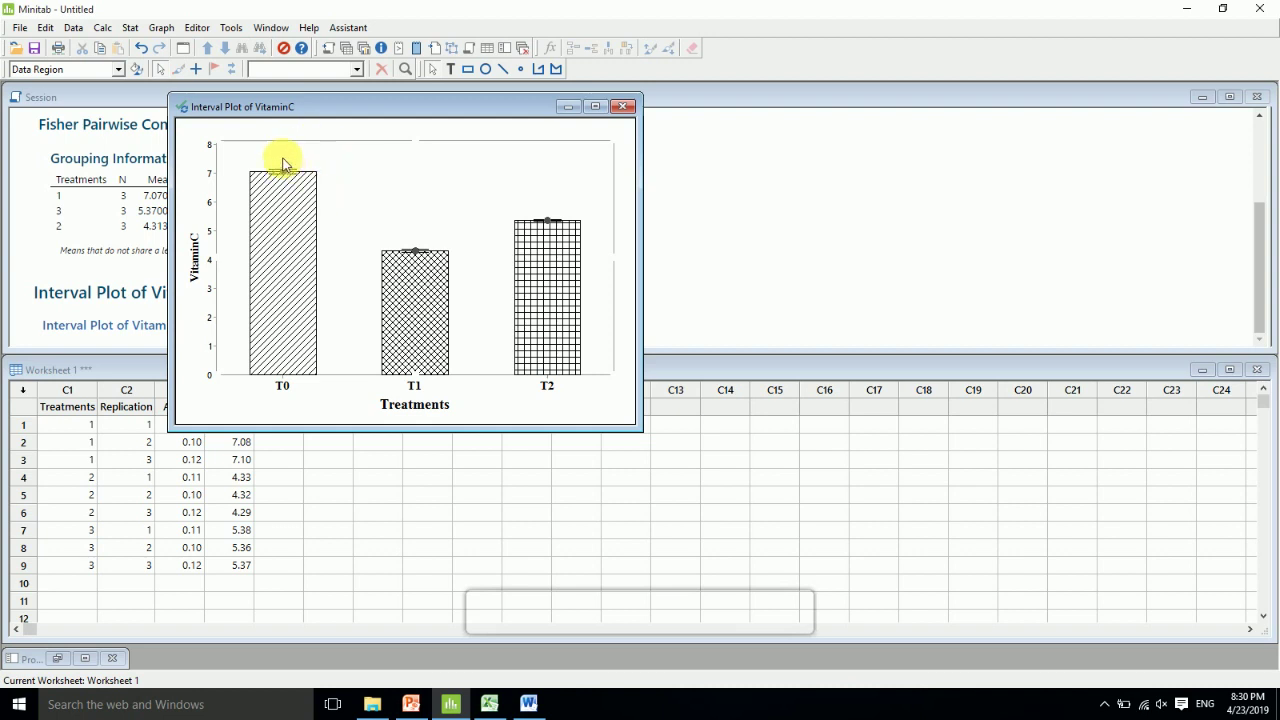
{"action": "right_click", "coordinate": [389, 146]}
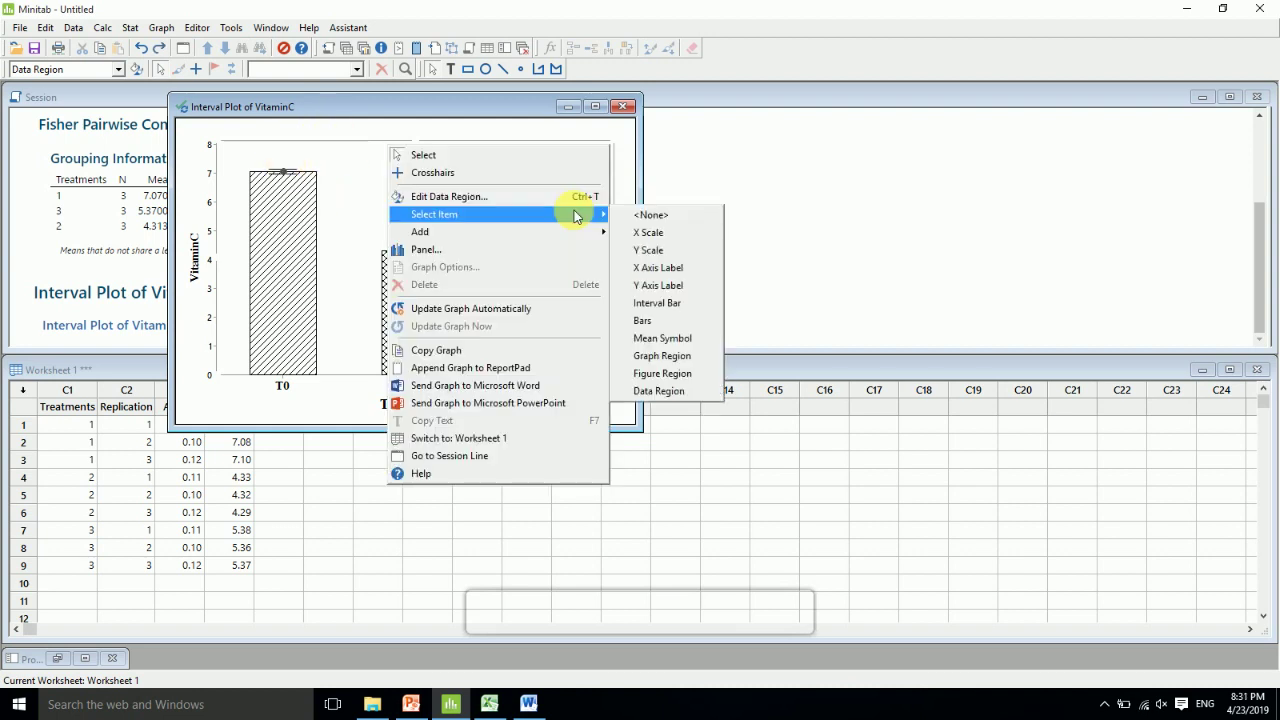
{"action": "mouse_move", "coordinate": [576, 243]}
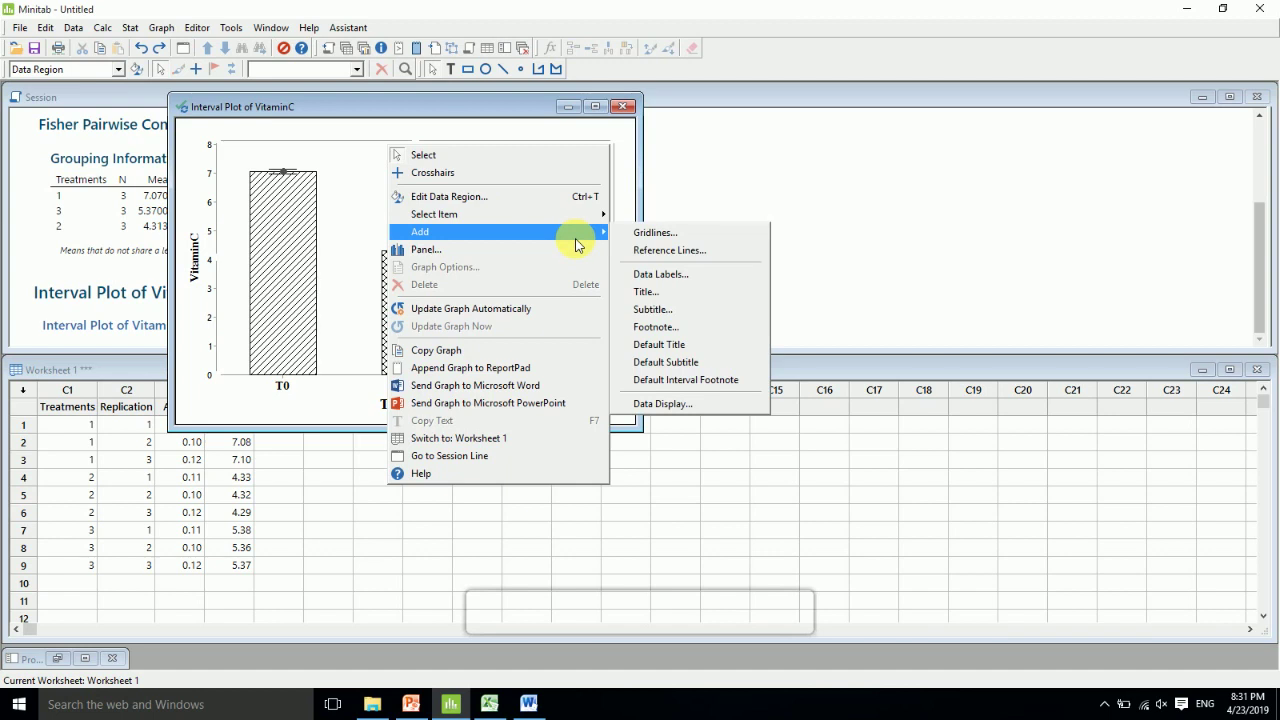
{"action": "left_click", "coordinate": [664, 296]}
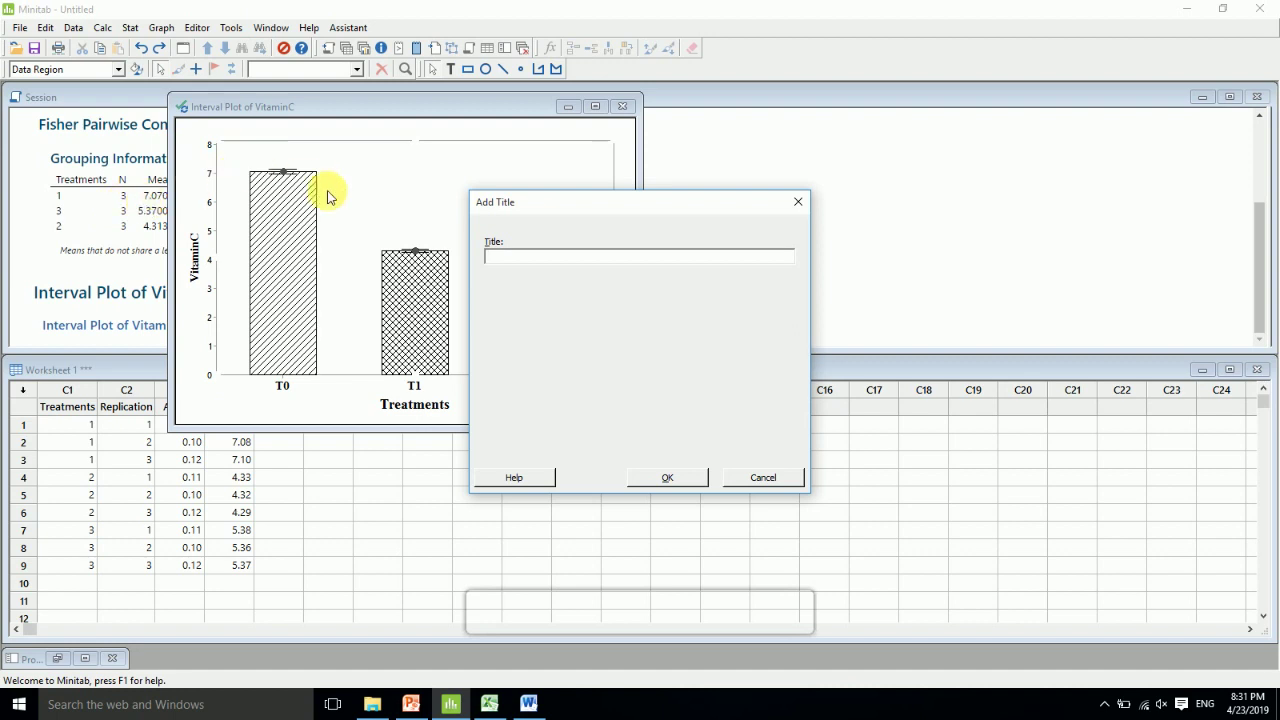
{"action": "type", "text": "7"}
{"action": "left_click", "coordinate": [358, 108]}
{"action": "left_click", "coordinate": [797, 203]}
Step: Move the plot window clear of the Fisher grouping table, then add the title "A" and place it above the T0 bar
{"action": "left_click_drag", "start_coordinate": [471, 103], "coordinate": [577, 112]}
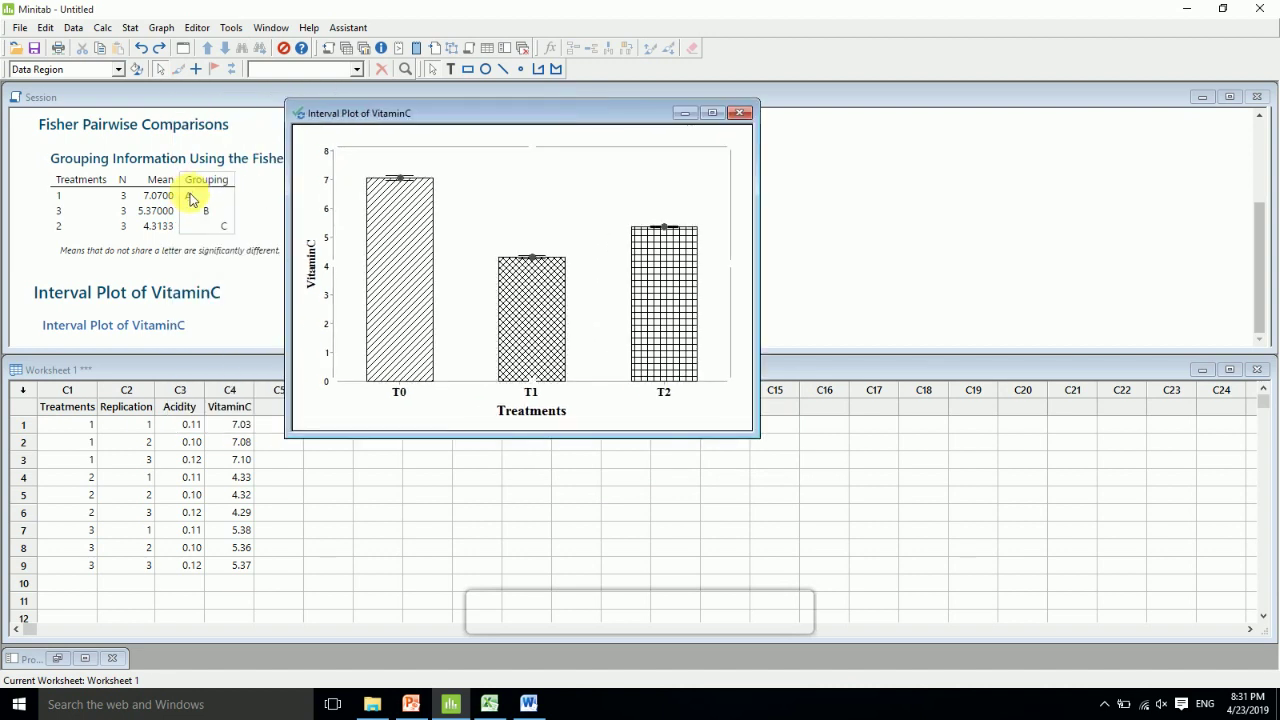
{"action": "right_click", "coordinate": [488, 136]}
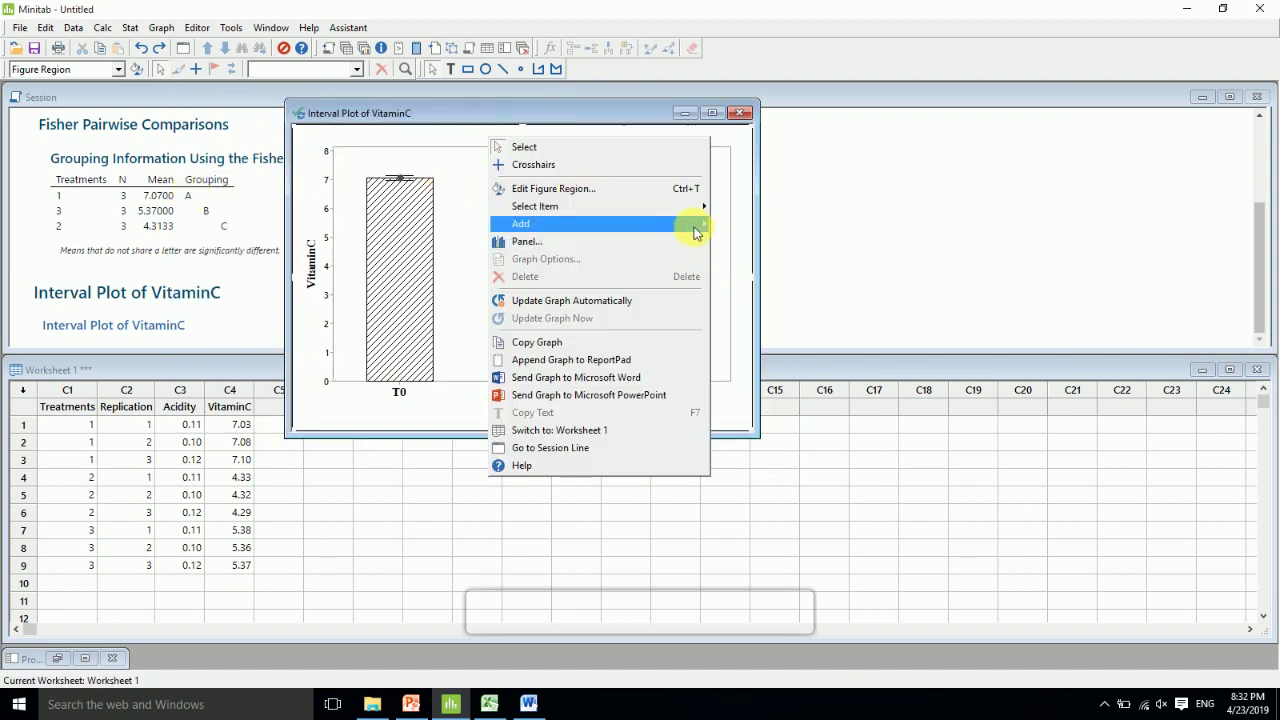
{"action": "mouse_move", "coordinate": [697, 230]}
{"action": "left_click", "coordinate": [743, 287]}
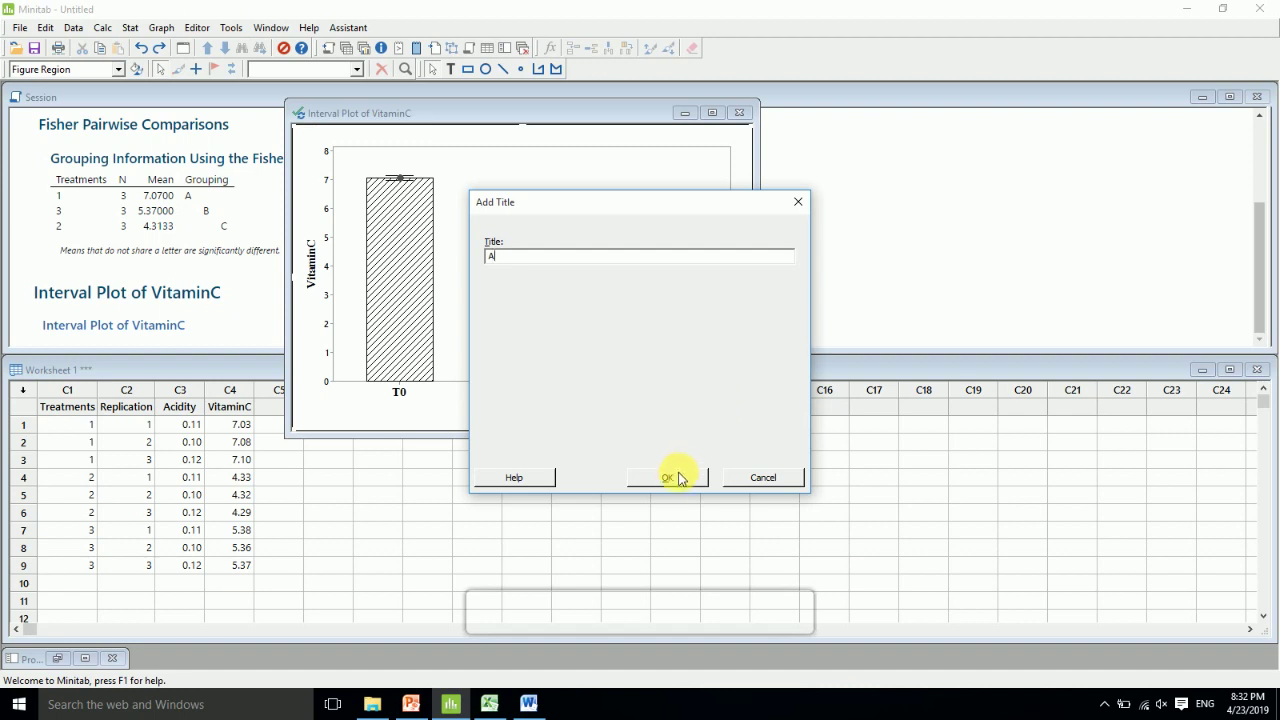
{"action": "left_click", "coordinate": [670, 480]}
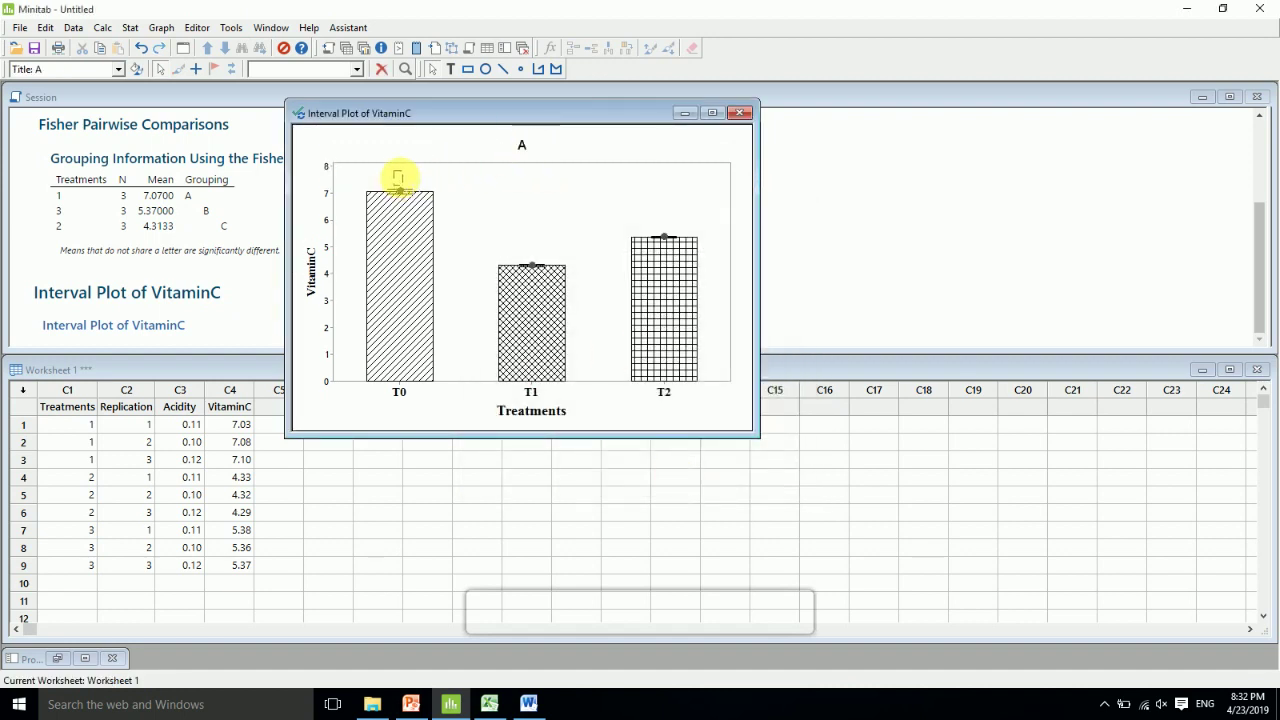
{"action": "left_click", "coordinate": [466, 146]}
{"action": "left_click", "coordinate": [547, 209]}
Step: Add another title "B" to the interval plot and place it just above the T1 bar
{"action": "right_click", "coordinate": [546, 147]}
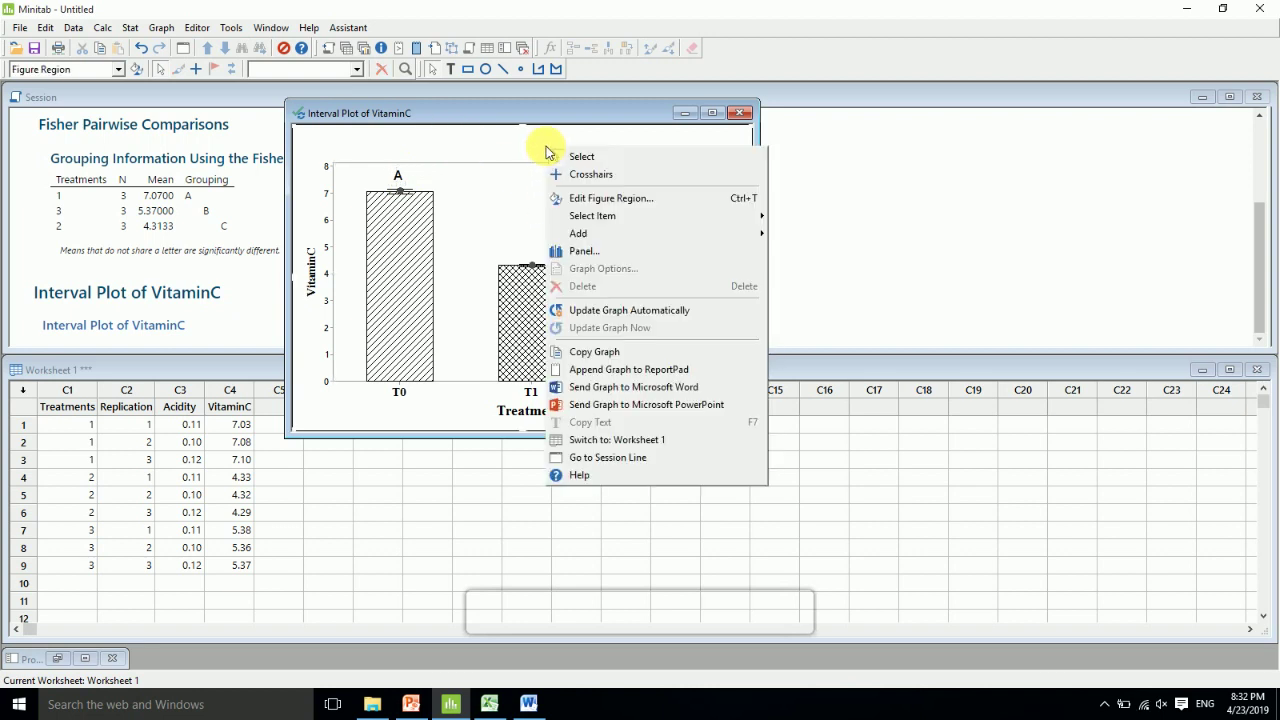
{"action": "mouse_move", "coordinate": [757, 234]}
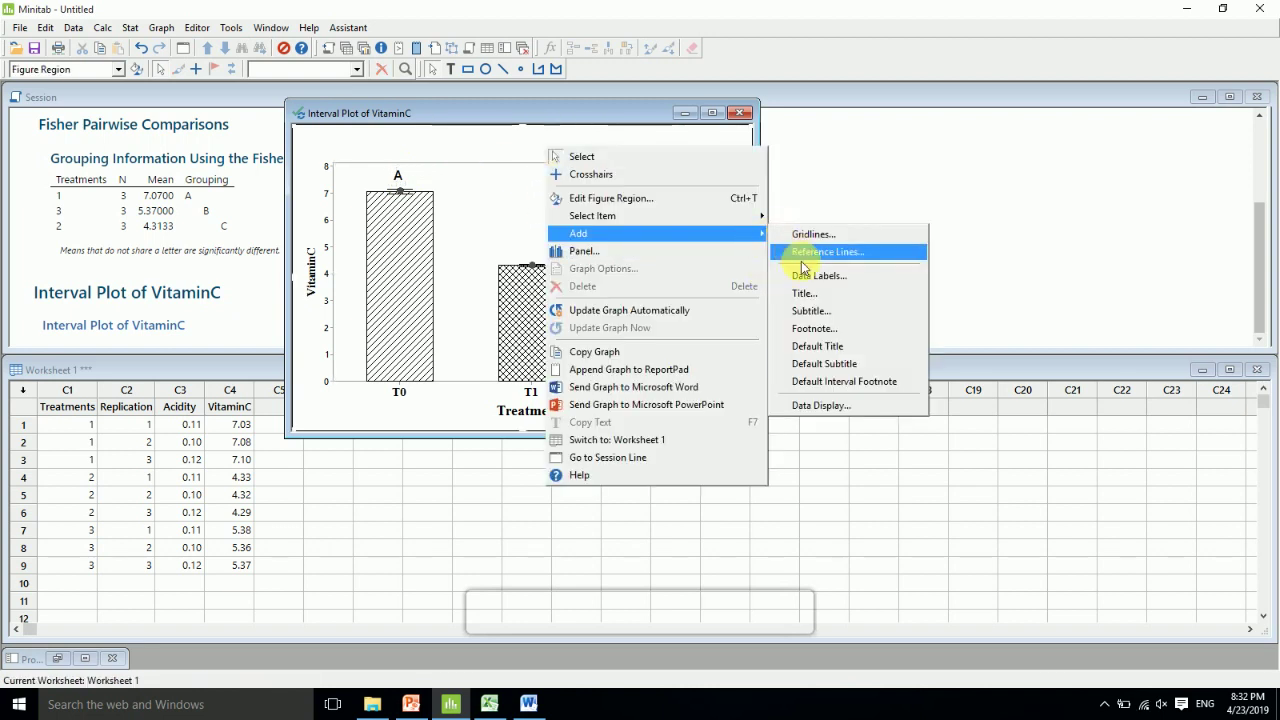
{"action": "left_click", "coordinate": [807, 294]}
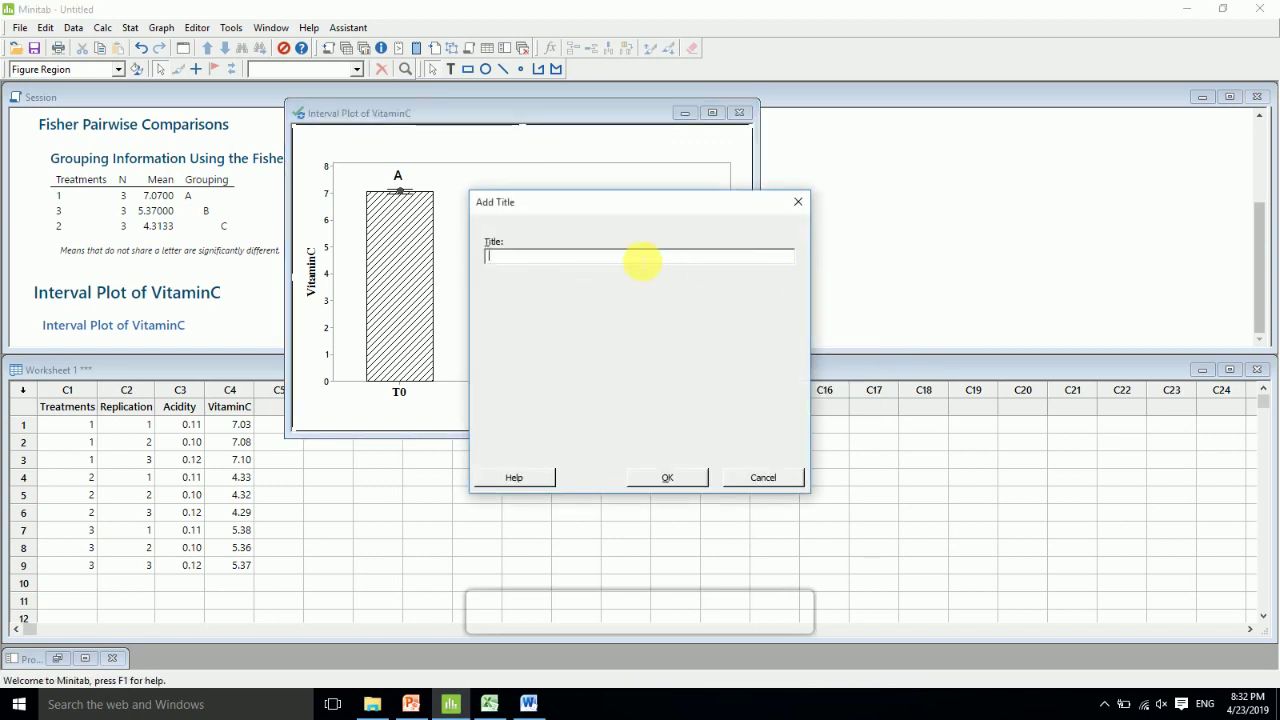
{"action": "type", "text": "B"}
{"action": "left_click", "coordinate": [666, 479]}
{"action": "left_click_drag", "start_coordinate": [521, 160], "coordinate": [533, 256]}
{"action": "left_click", "coordinate": [580, 234]}
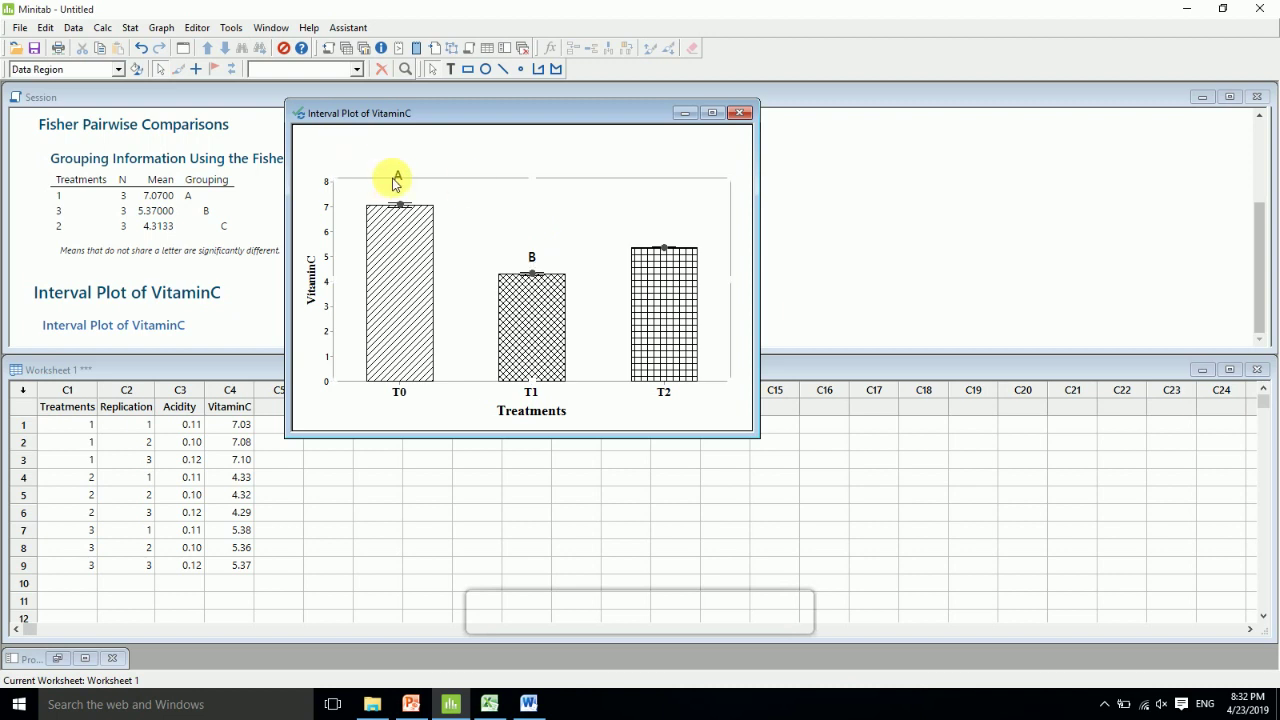
Step: Lower the letter A closer to the T0 bar, and add the title "C" placed just above the T2 bar
{"action": "left_click_drag", "start_coordinate": [398, 180], "coordinate": [399, 191]}
{"action": "left_click", "coordinate": [522, 204]}
{"action": "left_click", "coordinate": [557, 150]}
{"action": "right_click", "coordinate": [557, 150]}
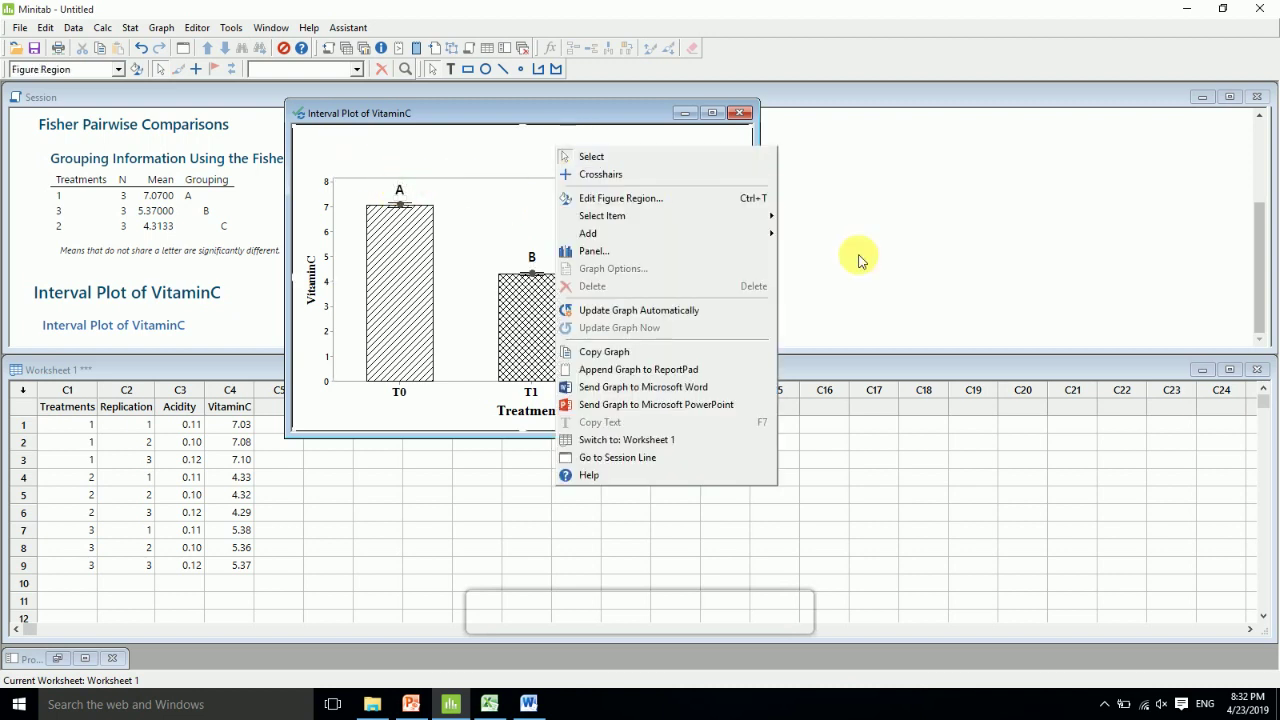
{"action": "mouse_move", "coordinate": [766, 234]}
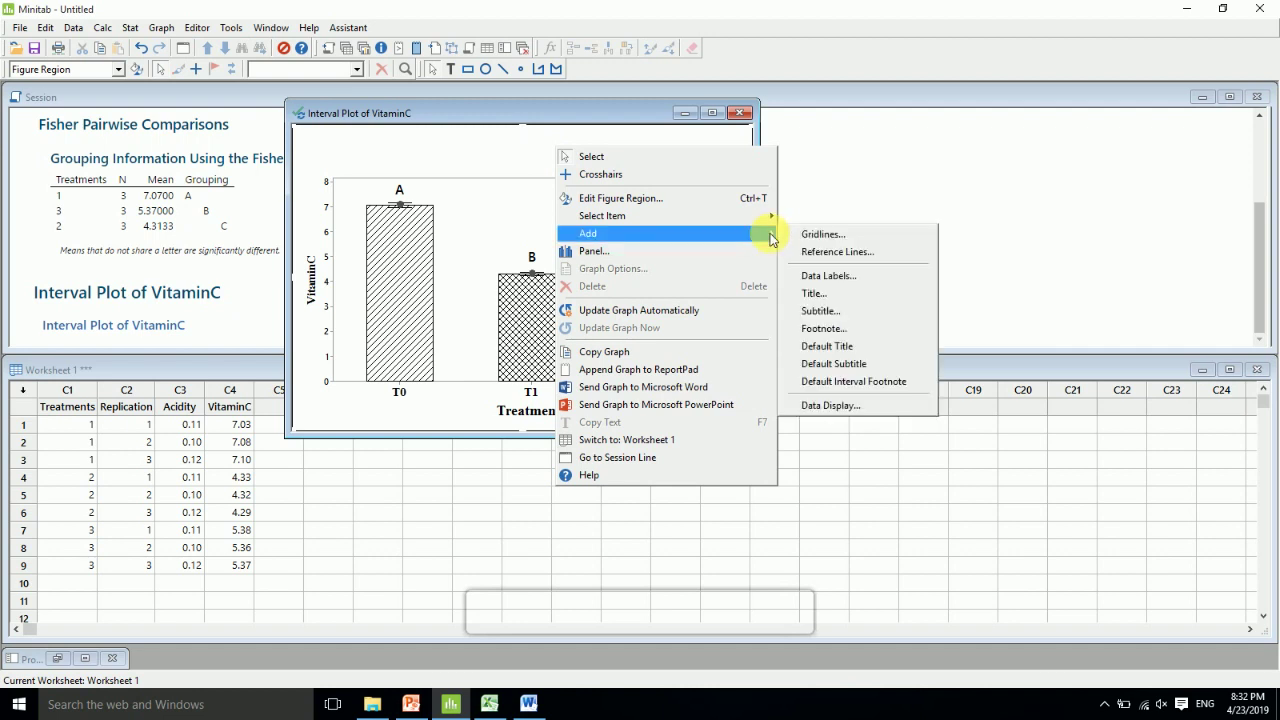
{"action": "left_click", "coordinate": [814, 294]}
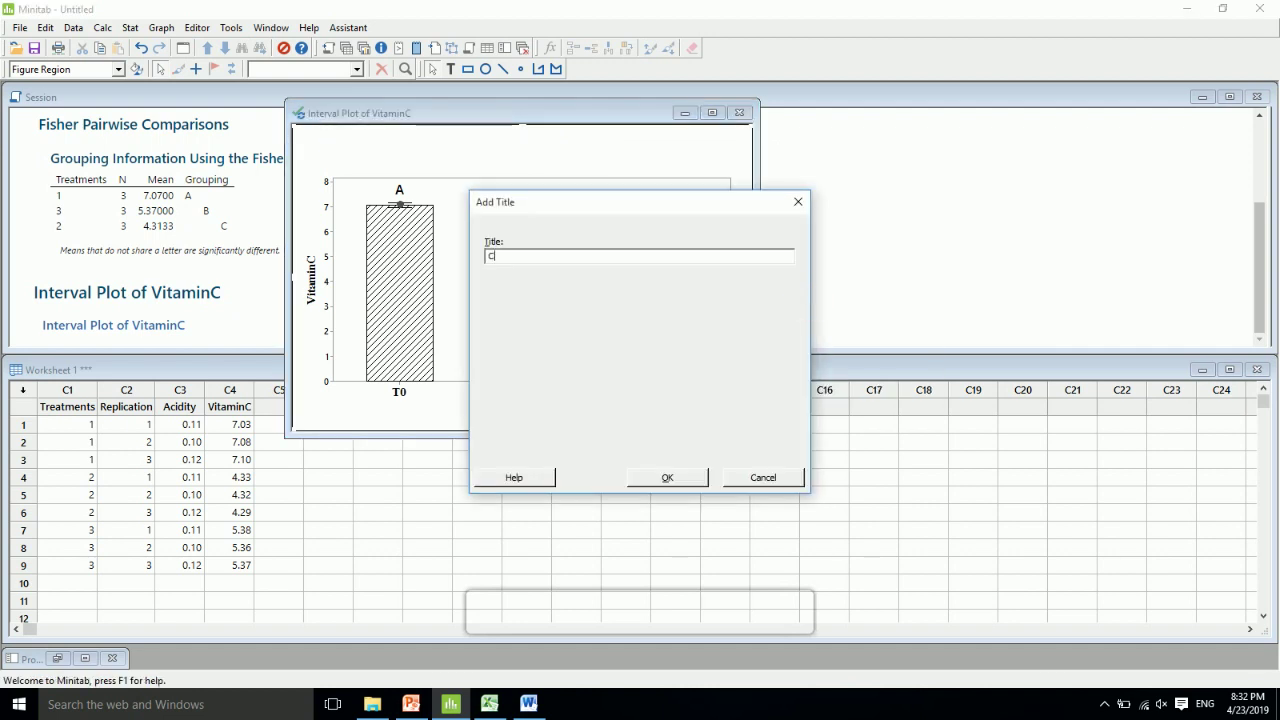
{"action": "left_click", "coordinate": [666, 478]}
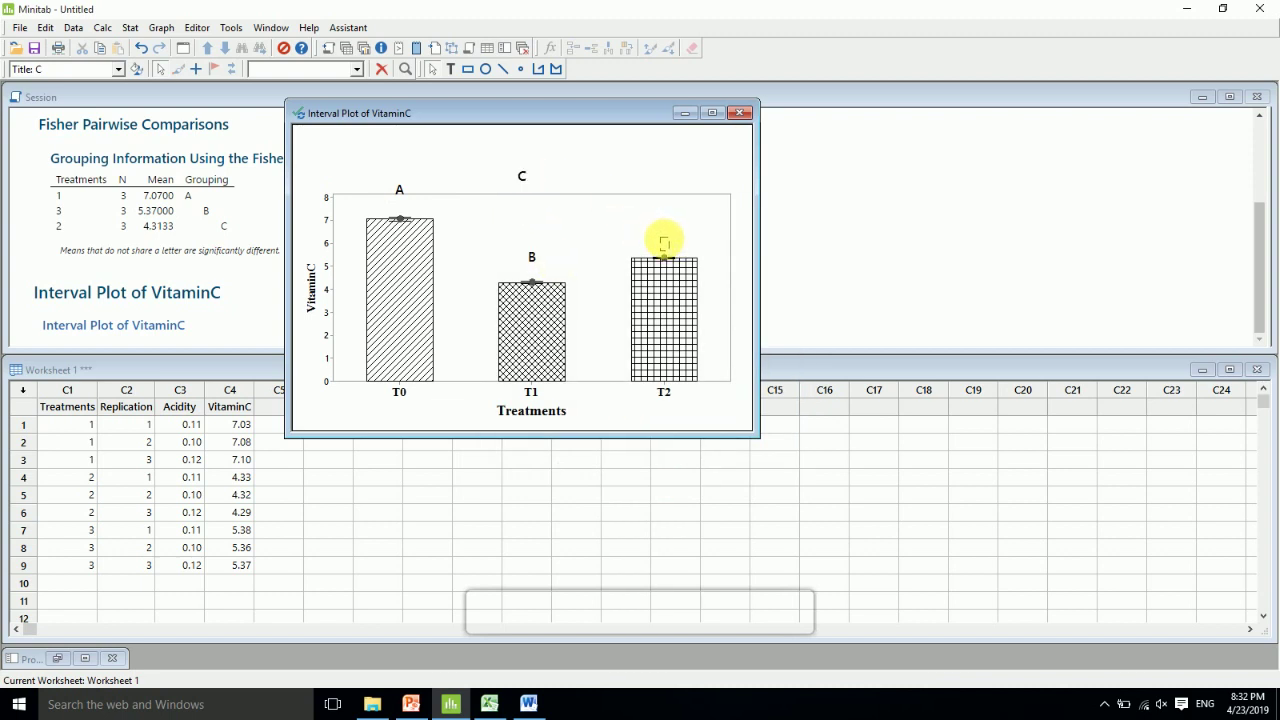
{"action": "left_click_drag", "start_coordinate": [664, 243], "coordinate": [664, 243]}
Step: Enlarge the plot's data region upward and reposition the letters A, B and C just above their bars
{"action": "left_click", "coordinate": [580, 203]}
{"action": "left_click_drag", "start_coordinate": [531, 193], "coordinate": [523, 134]}
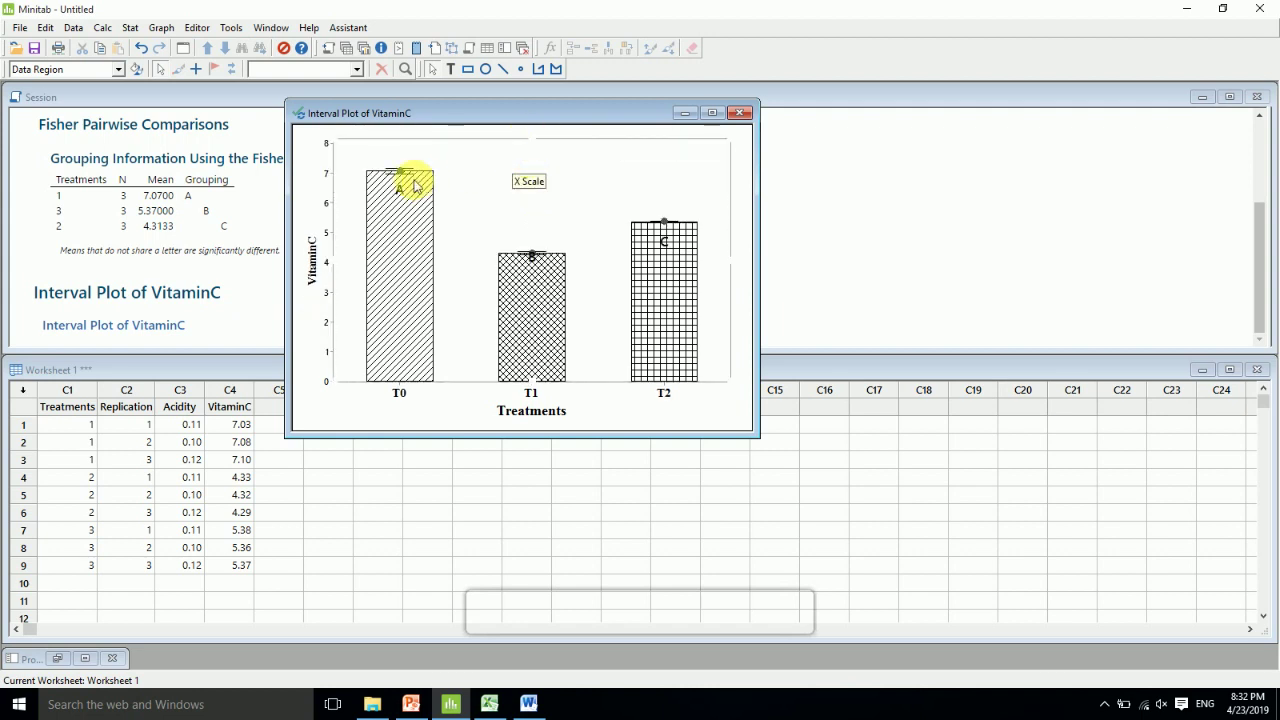
{"action": "mouse_move", "coordinate": [399, 195]}
{"action": "left_click_drag", "start_coordinate": [399, 193], "coordinate": [399, 156]}
{"action": "left_click_drag", "start_coordinate": [531, 255], "coordinate": [531, 238]}
{"action": "left_click", "coordinate": [665, 241]}
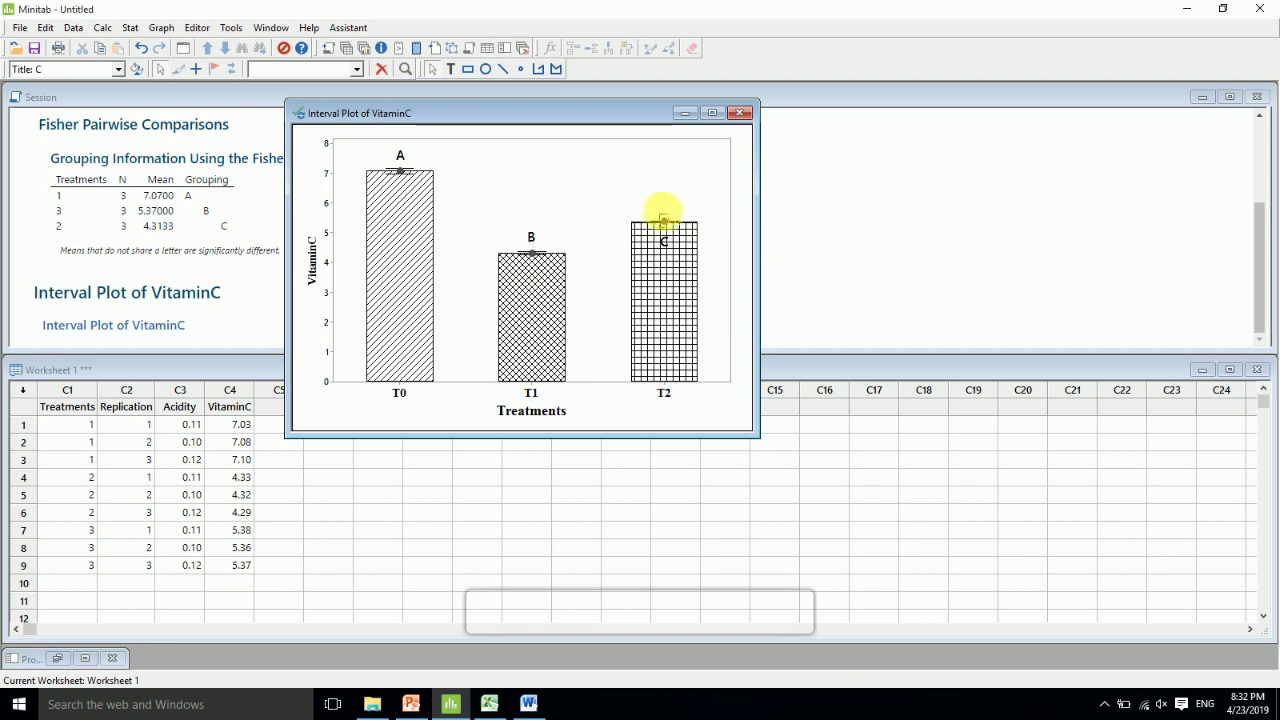
{"action": "left_click_drag", "start_coordinate": [663, 205], "coordinate": [662, 203]}
{"action": "left_click", "coordinate": [563, 174]}
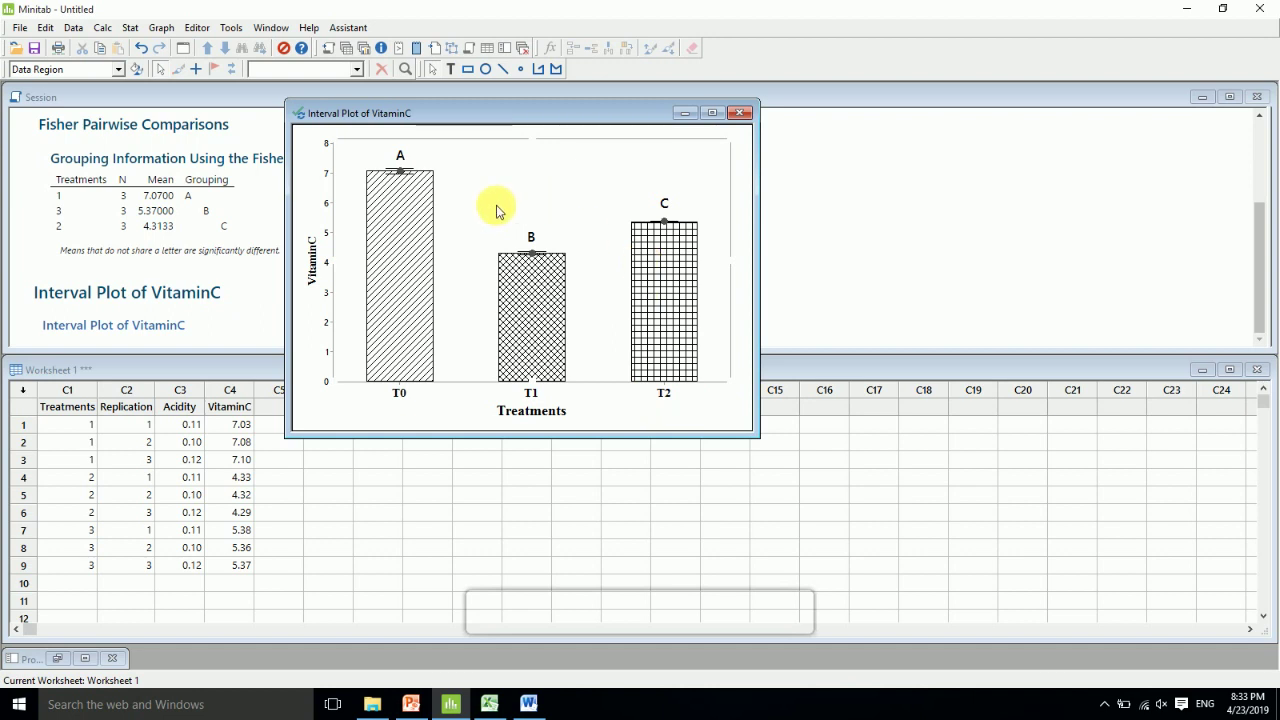
Step: Copy the finished interval plot and paste it into the Word document below the Analysis of Variance table
{"action": "right_click", "coordinate": [498, 210]}
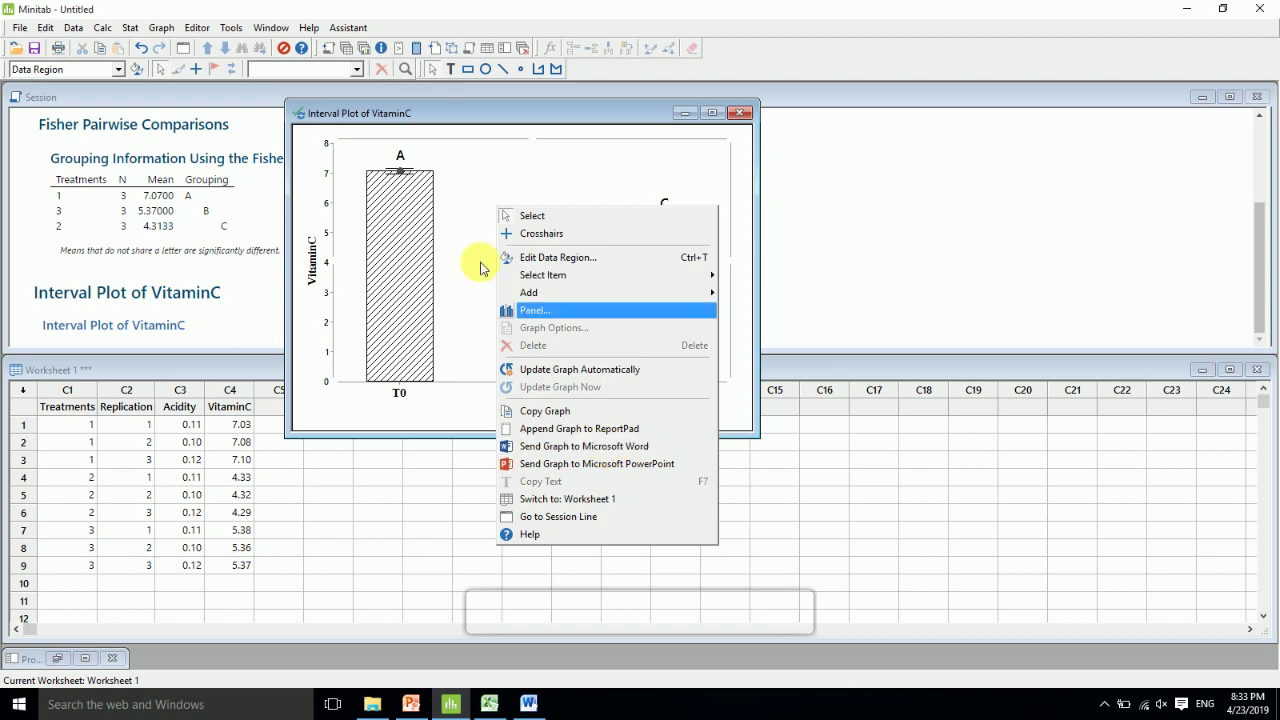
{"action": "right_click", "coordinate": [464, 174]}
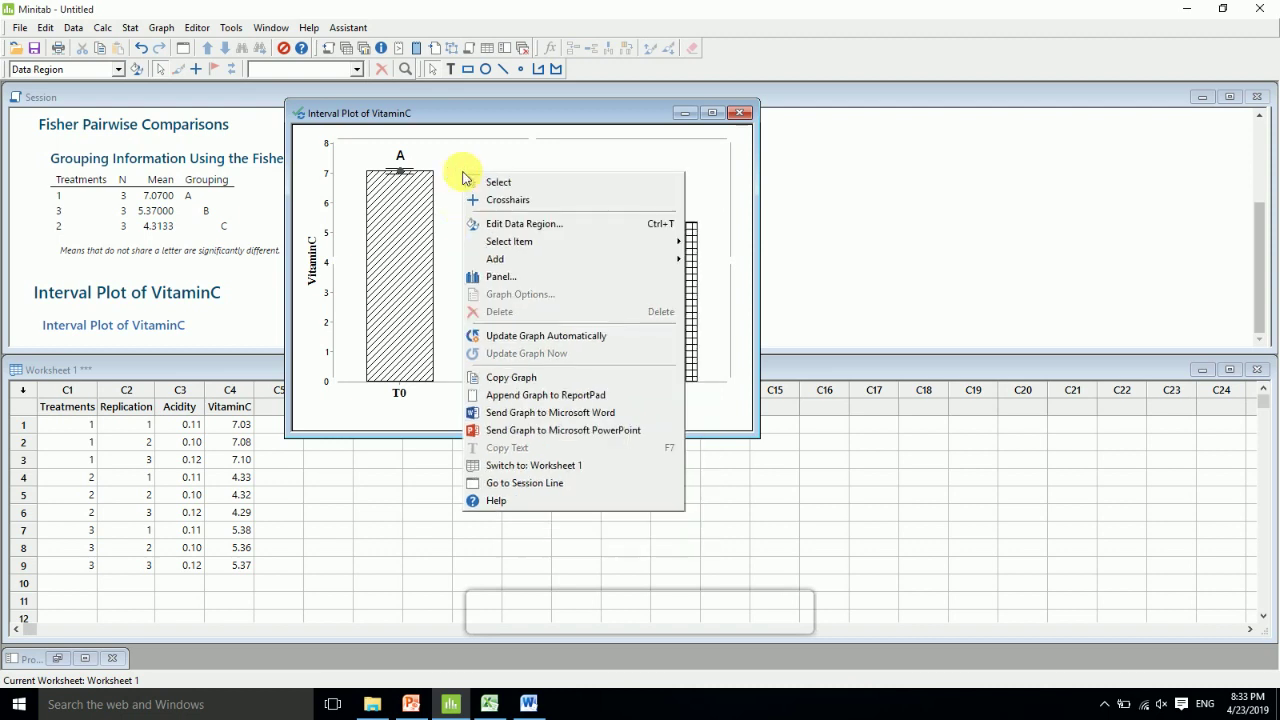
{"action": "left_click", "coordinate": [508, 377]}
{"action": "left_click", "coordinate": [543, 704]}
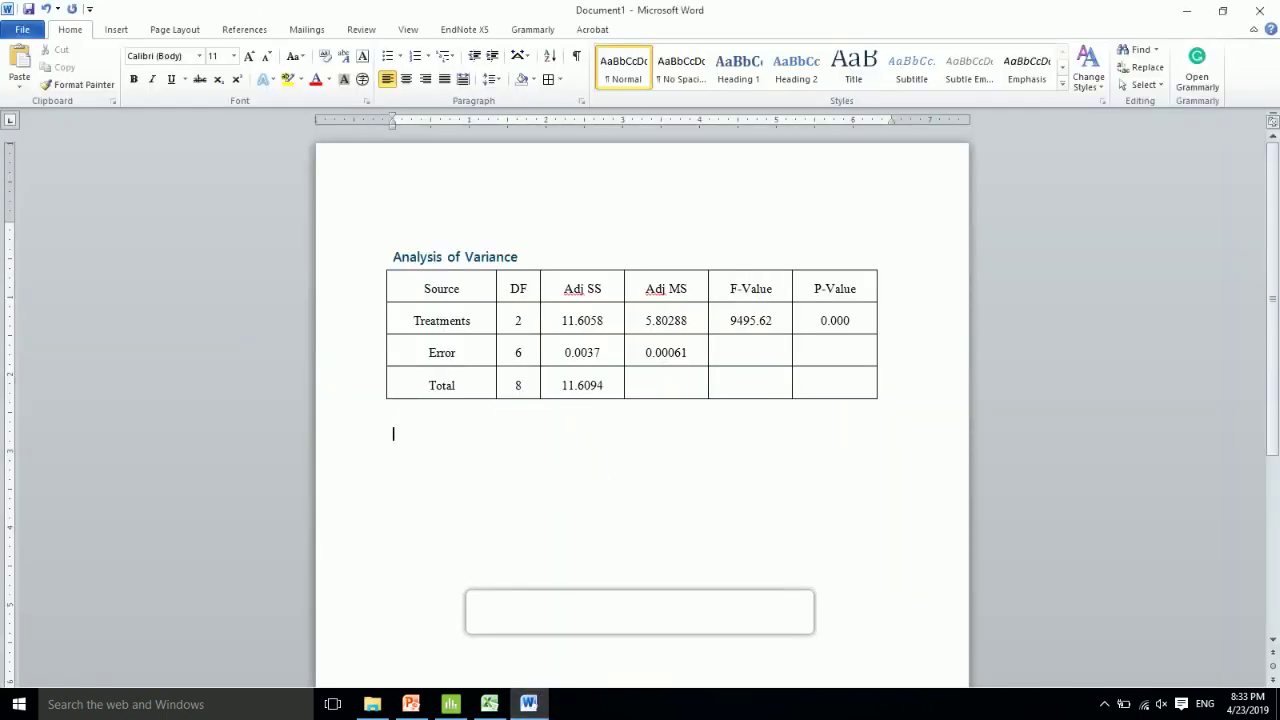
{"action": "key", "text": "ctrl+v"}
{"action": "left_click", "coordinate": [779, 612]}
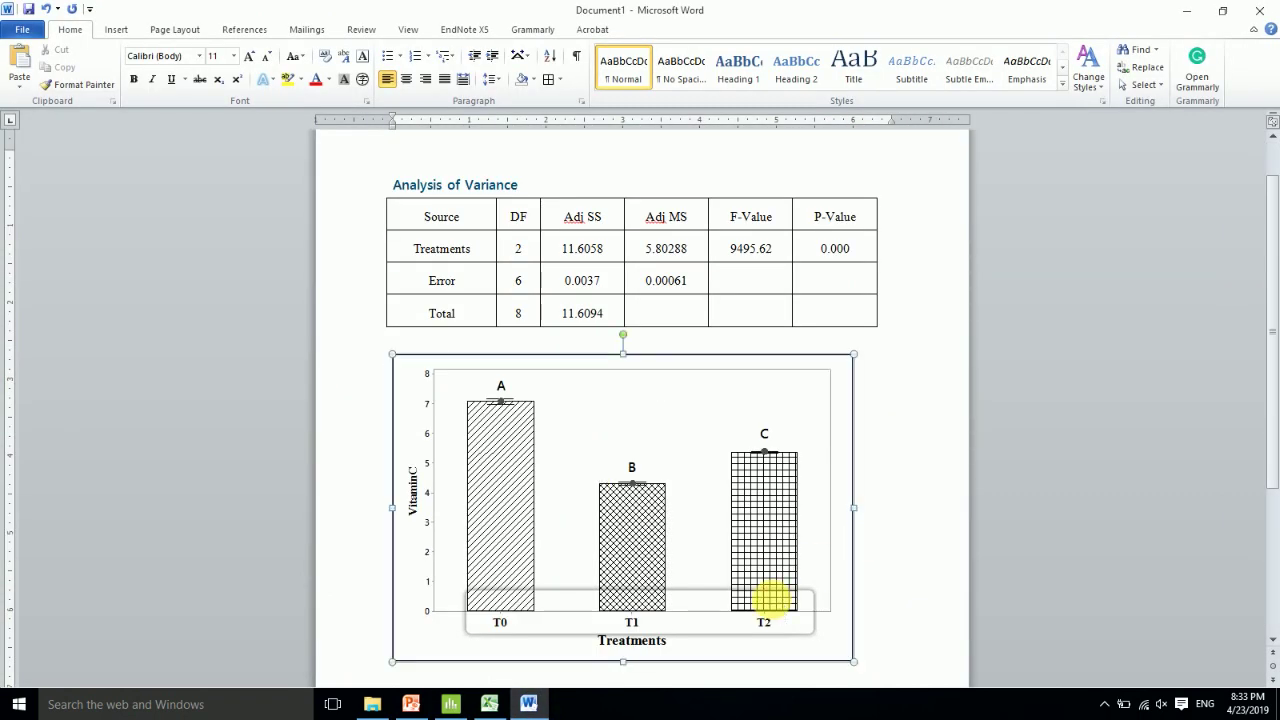
{"action": "left_click", "coordinate": [775, 341]}
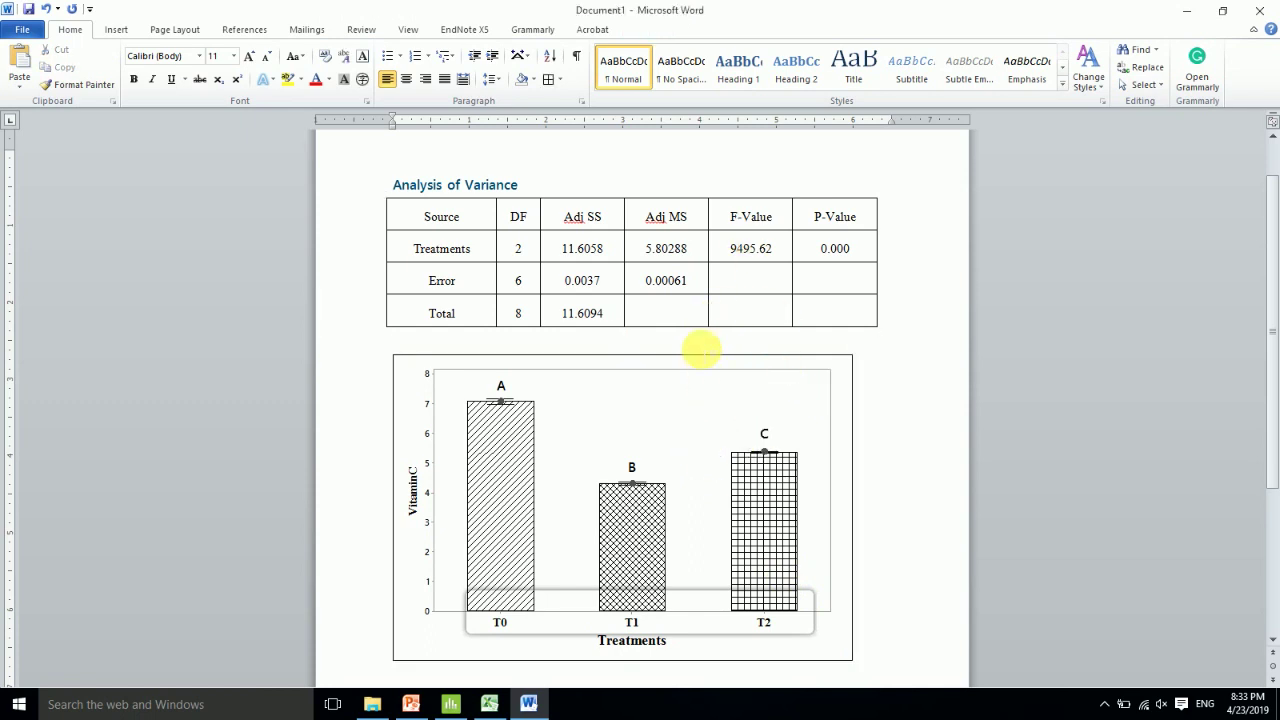
Step: Try to move the pasted plot up into the Analysis of Variance table, and undo the move
{"action": "left_click_drag", "start_coordinate": [707, 367], "coordinate": [708, 241]}
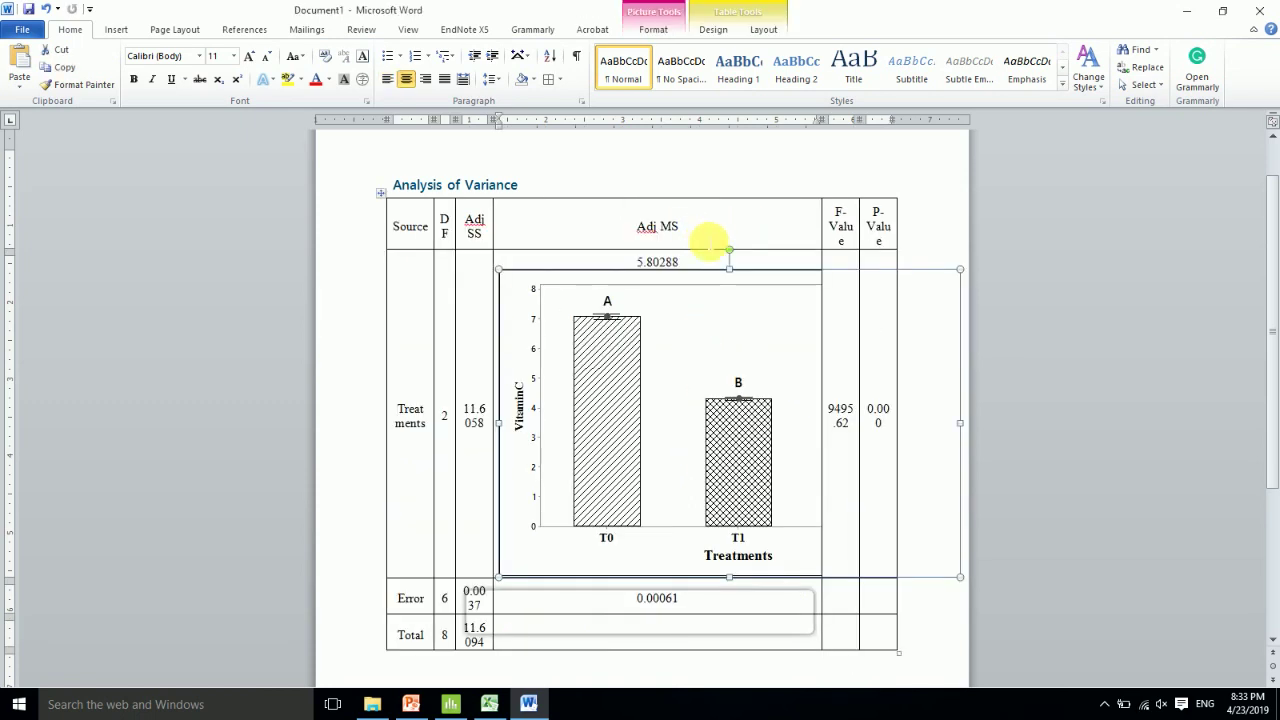
{"action": "key", "text": "ctrl+z"}
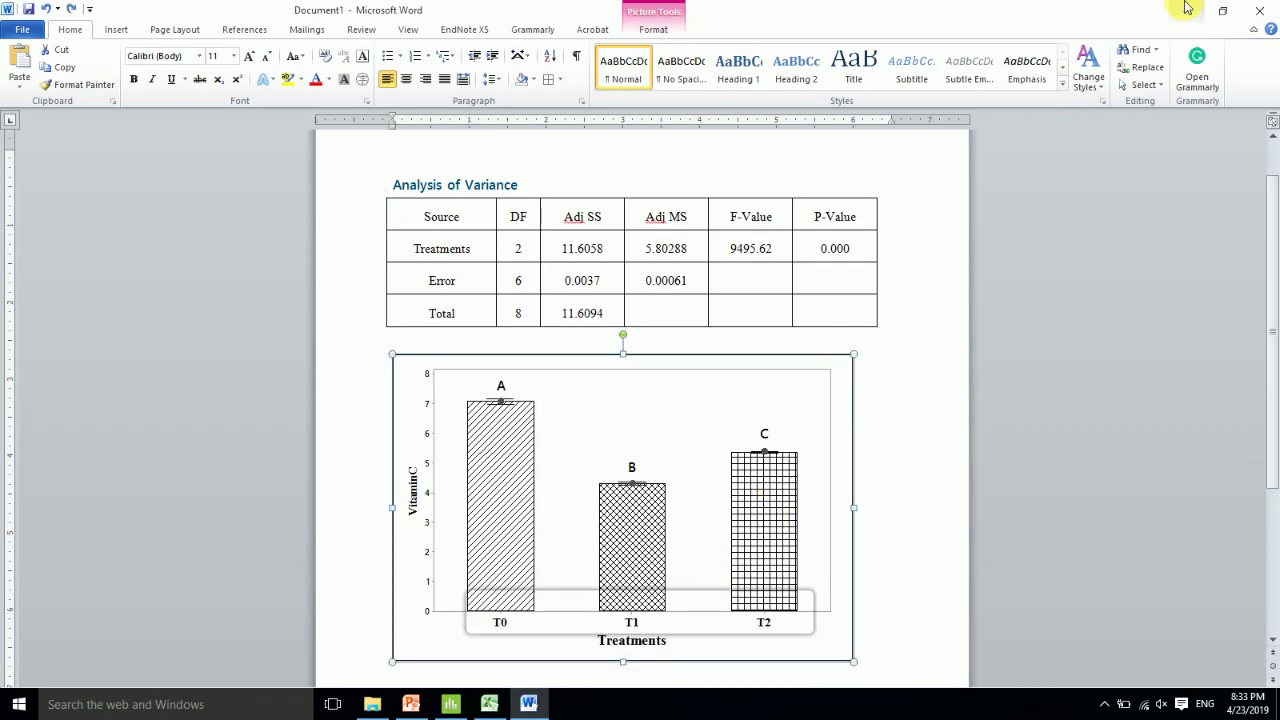
{"action": "left_click_drag", "start_coordinate": [1270, 275], "coordinate": [1274, 346]}
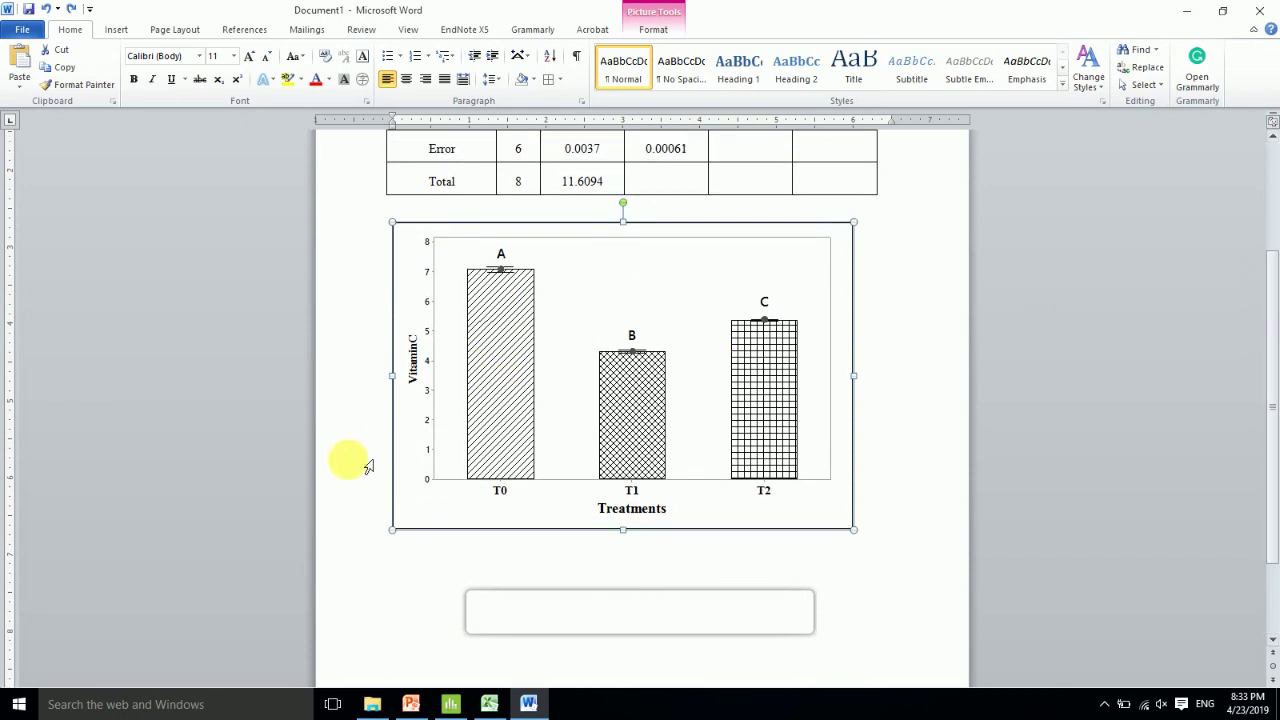
{"action": "left_click", "coordinate": [903, 467]}
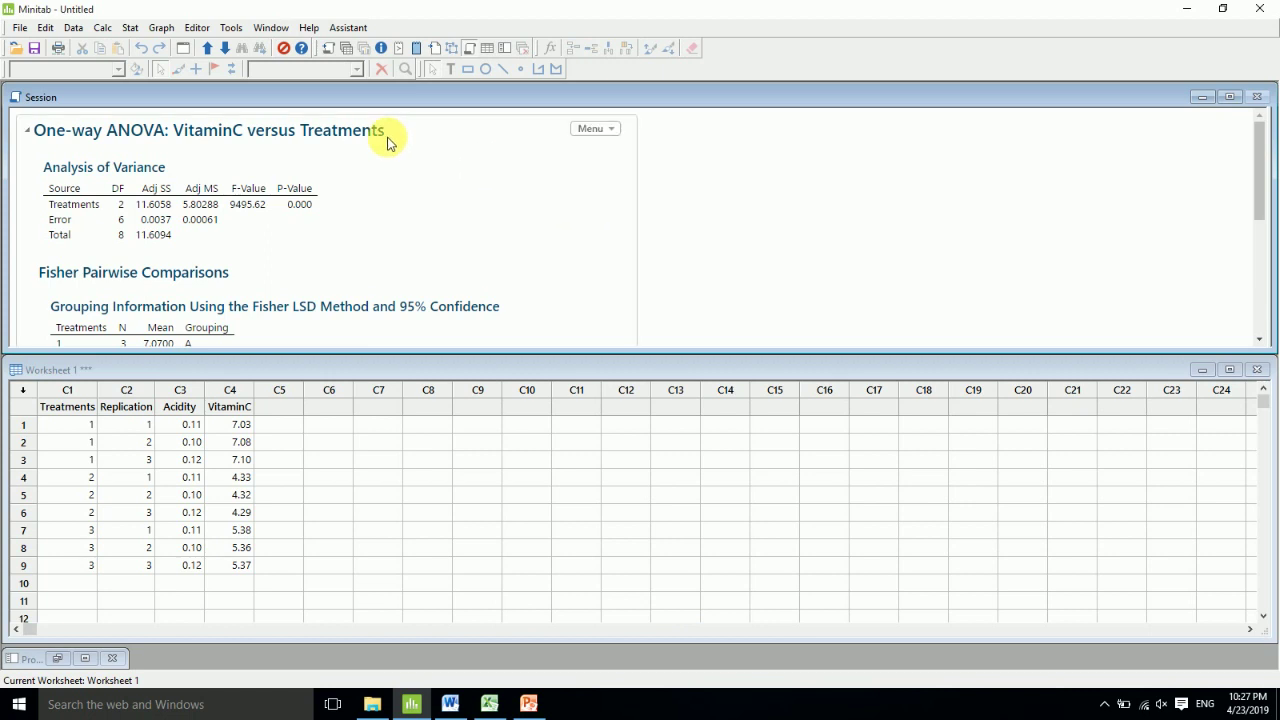
Step: Create a grouped interval plot of VitaminC by Treatments showing interval bars, individual symbols and a mean connect line
{"action": "left_click", "coordinate": [160, 30]}
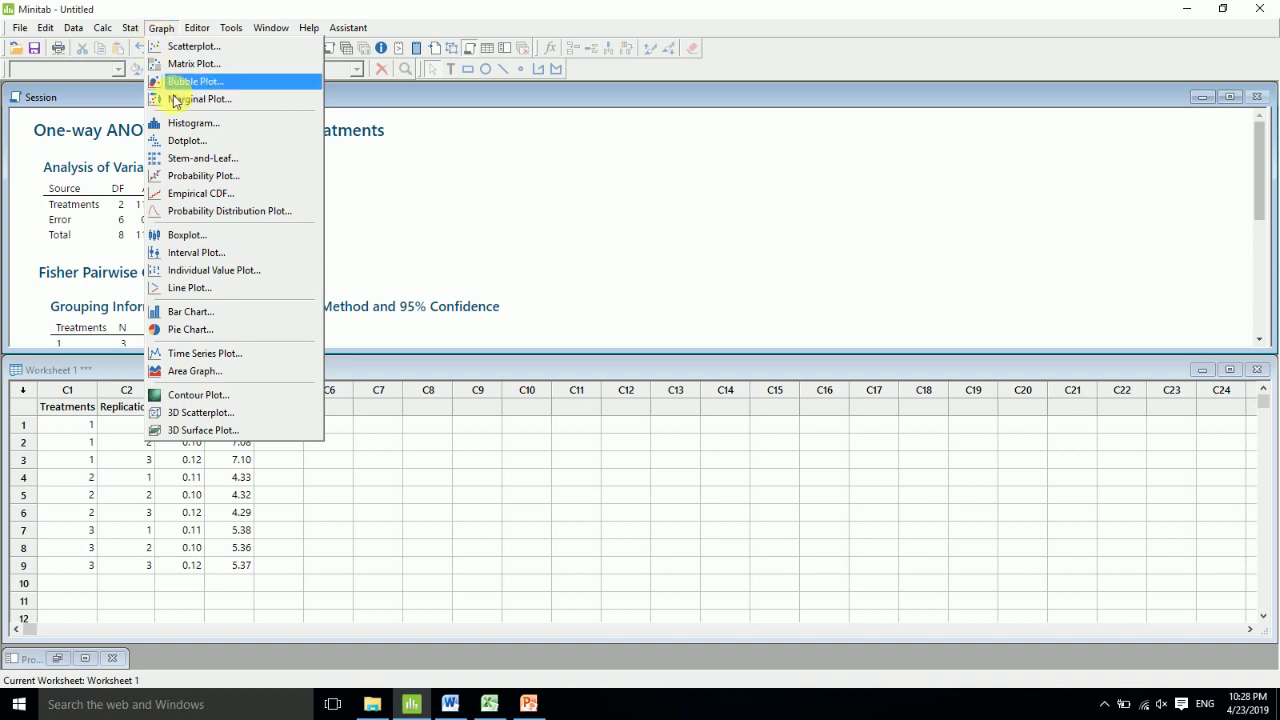
{"action": "left_click", "coordinate": [192, 254]}
{"action": "double_click", "coordinate": [572, 300]}
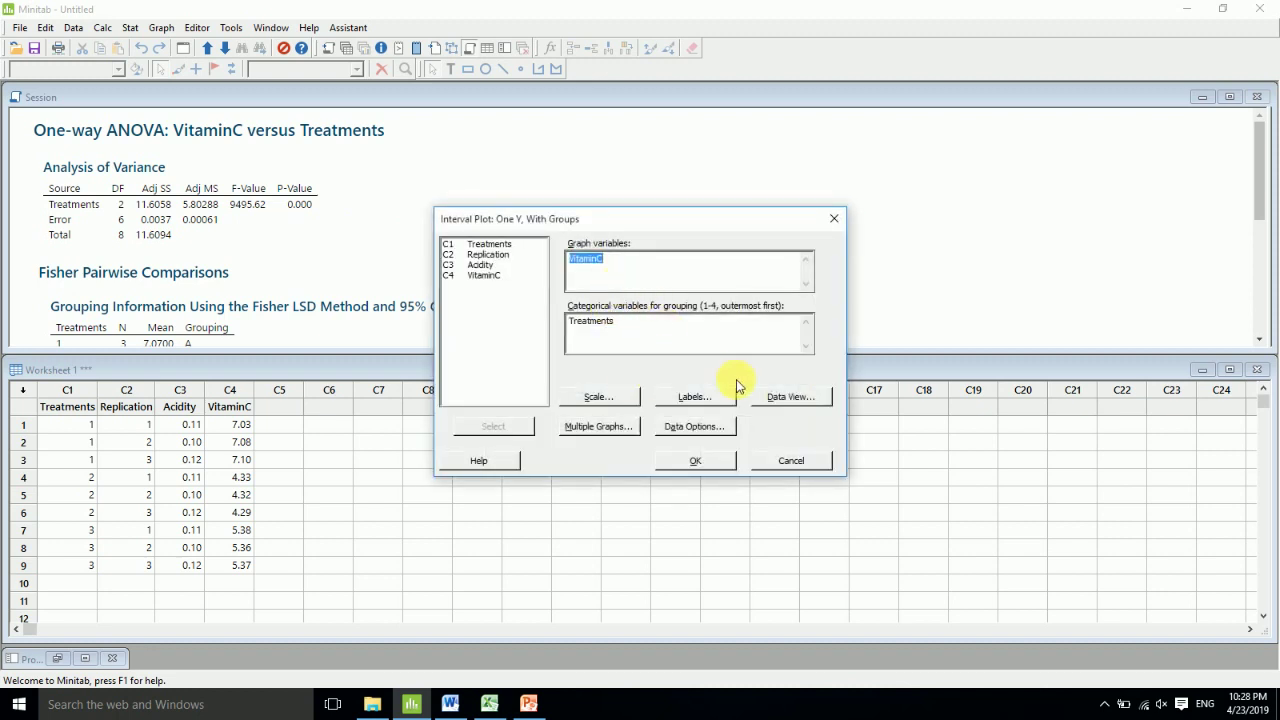
{"action": "left_click", "coordinate": [780, 397]}
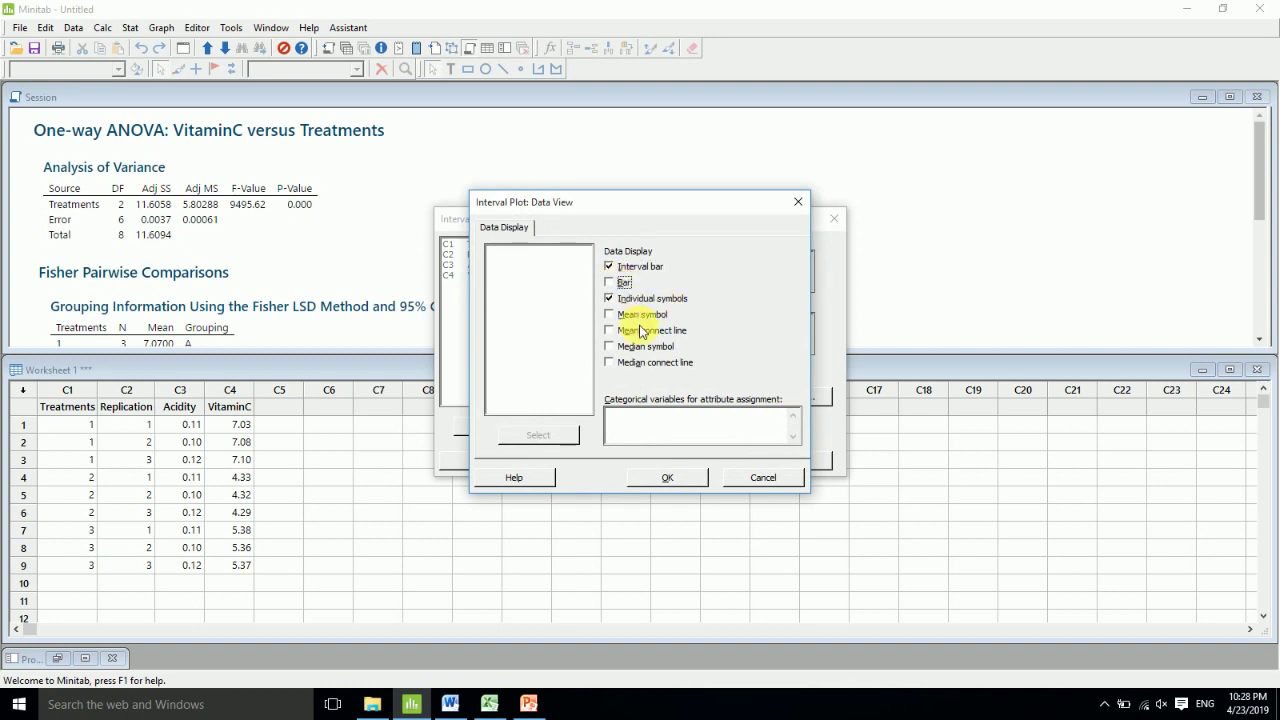
{"action": "left_click", "coordinate": [609, 331]}
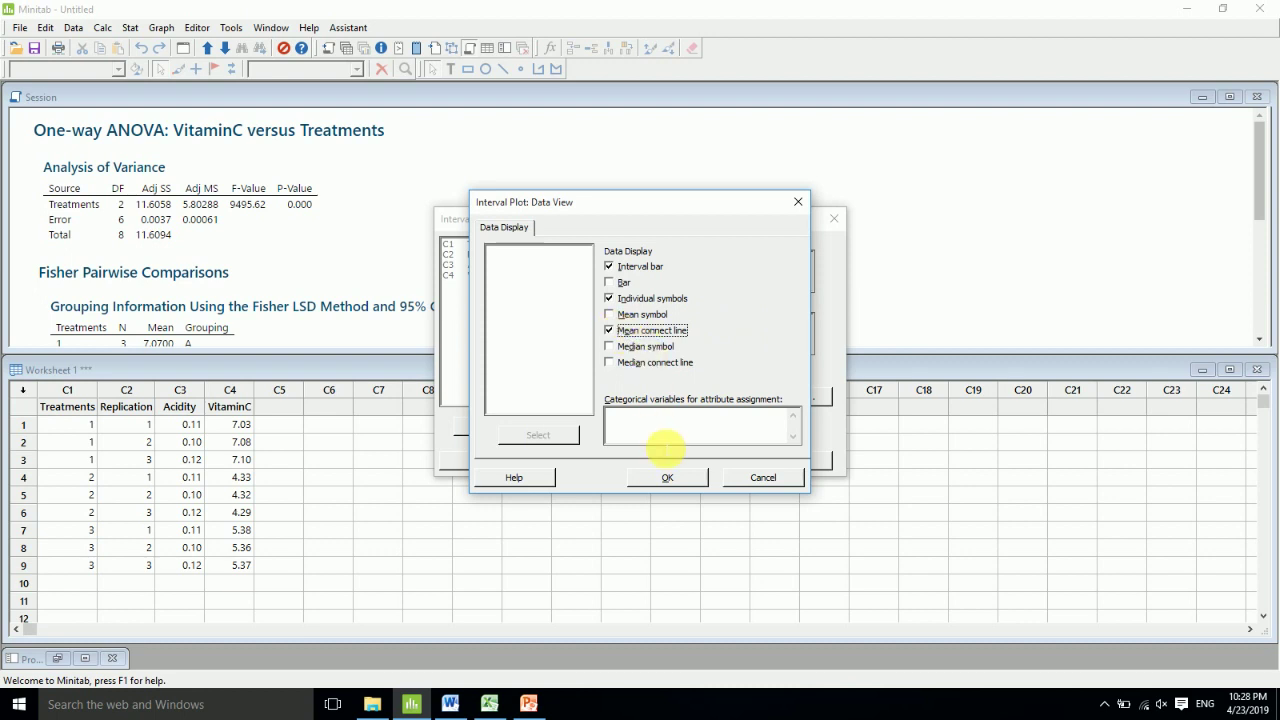
{"action": "left_click", "coordinate": [662, 479]}
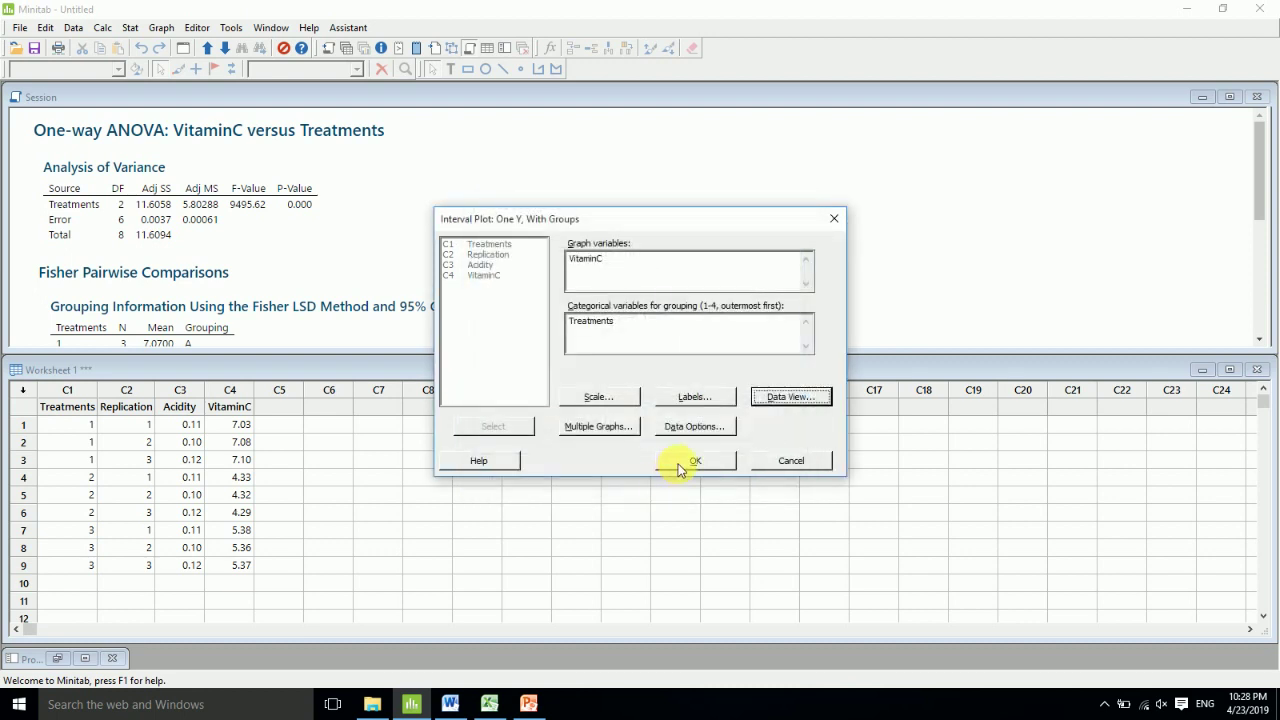
{"action": "left_click", "coordinate": [688, 468]}
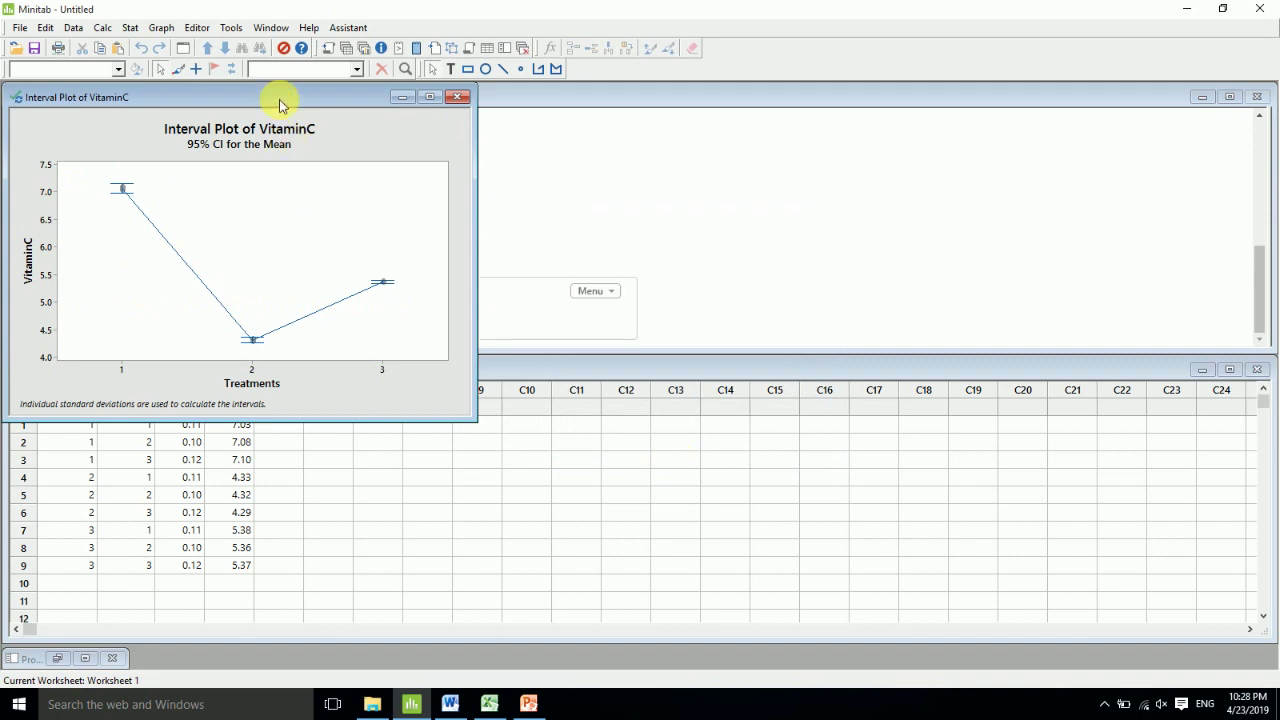
{"action": "left_click_drag", "start_coordinate": [279, 101], "coordinate": [376, 108]}
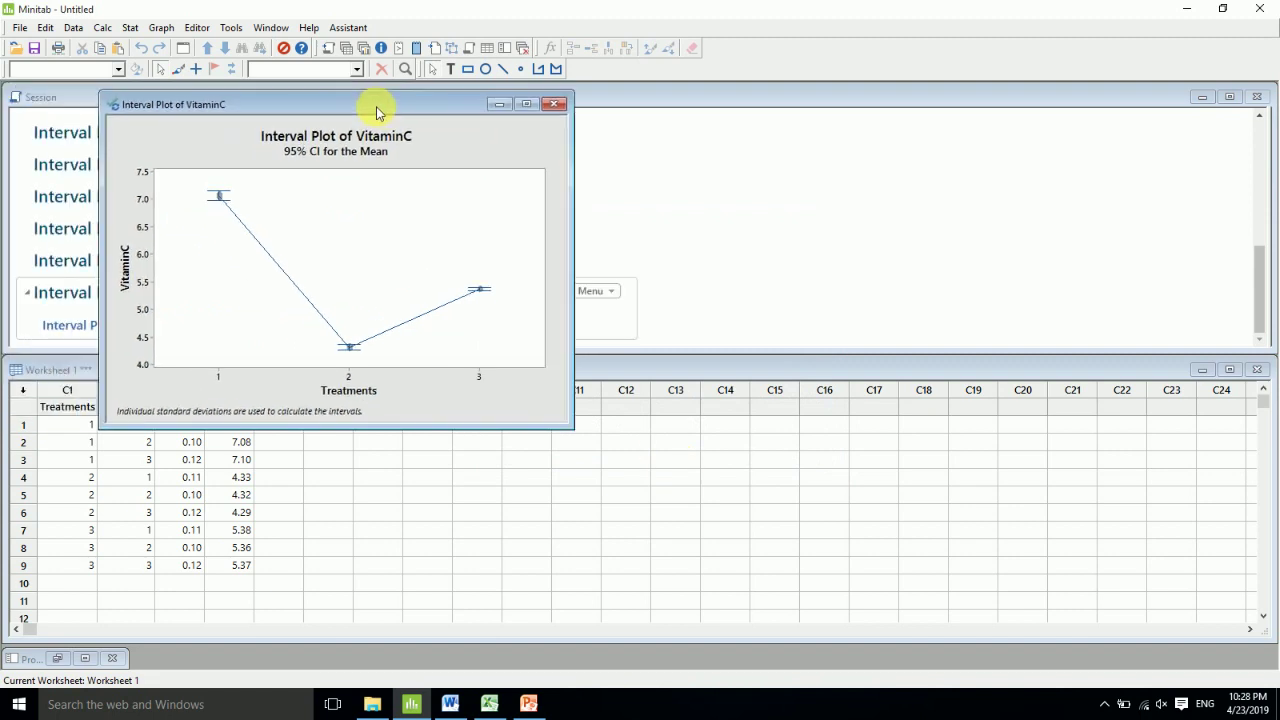
Step: Delete the title, the 95% CI subtitle and the standard deviation footnote from the interval plot
{"action": "left_click", "coordinate": [322, 130]}
{"action": "key", "text": "Delete"}
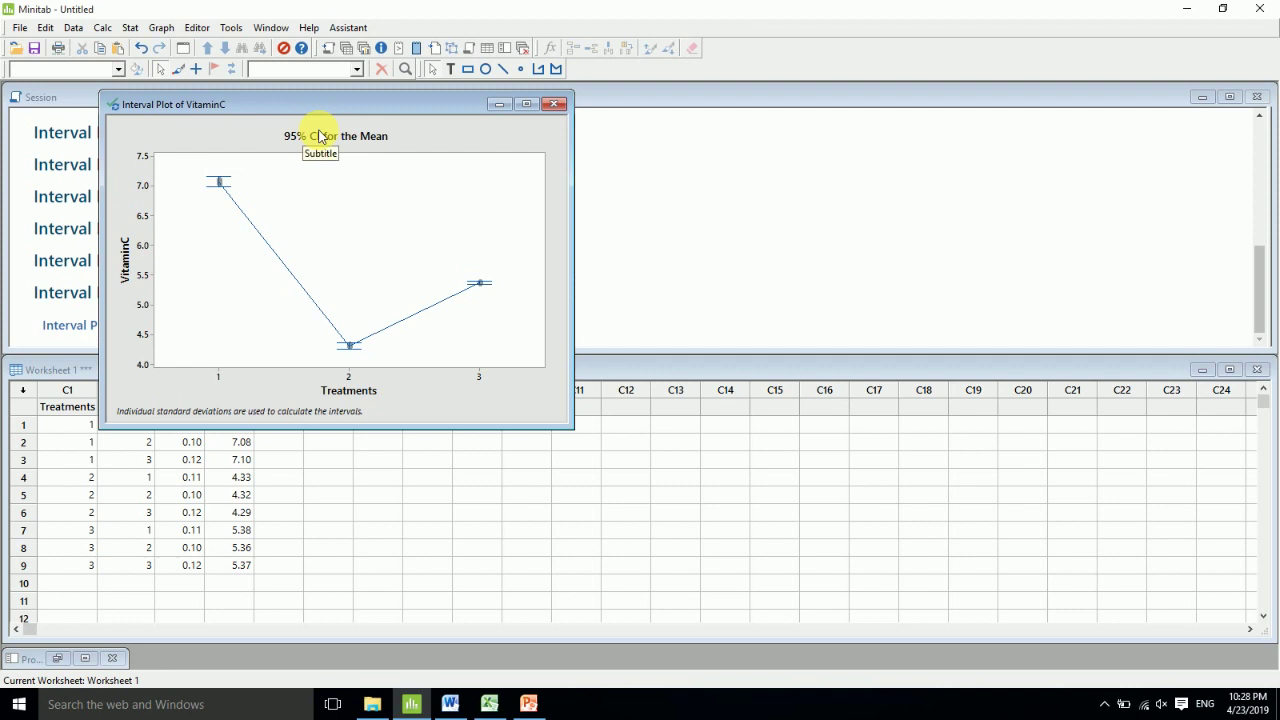
{"action": "left_click", "coordinate": [320, 136]}
{"action": "key", "text": "Delete"}
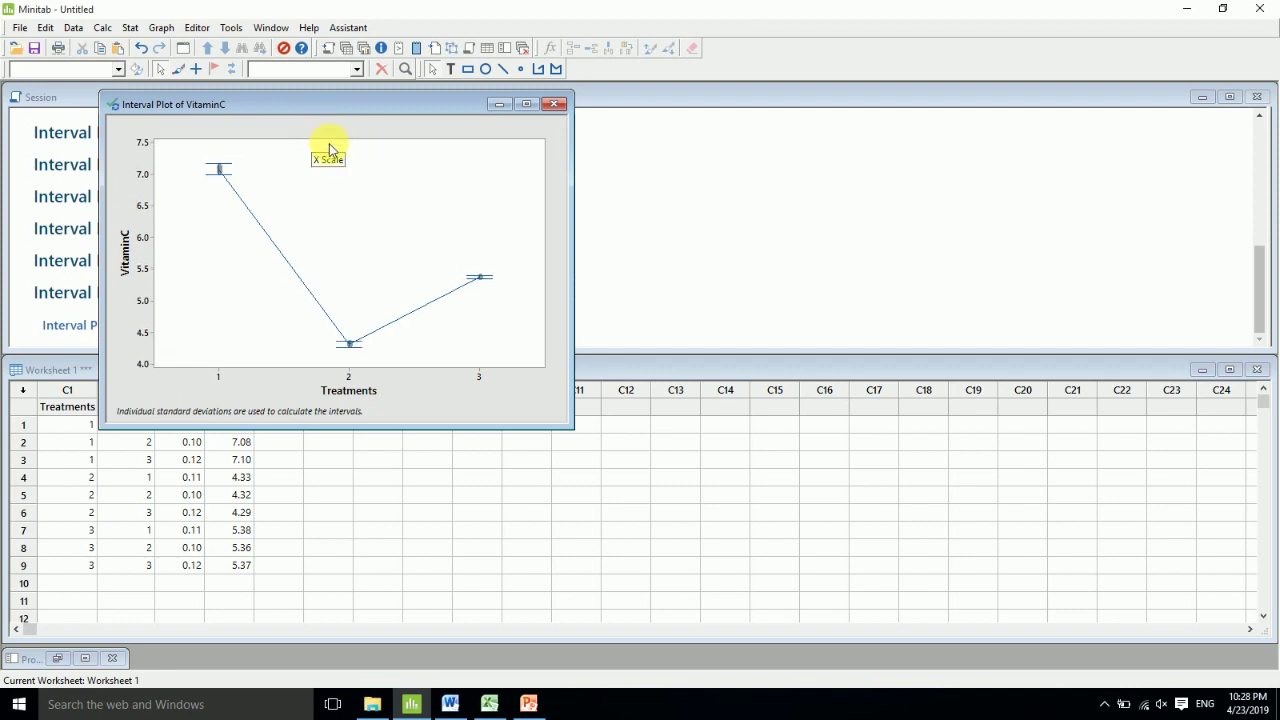
{"action": "left_click", "coordinate": [290, 411]}
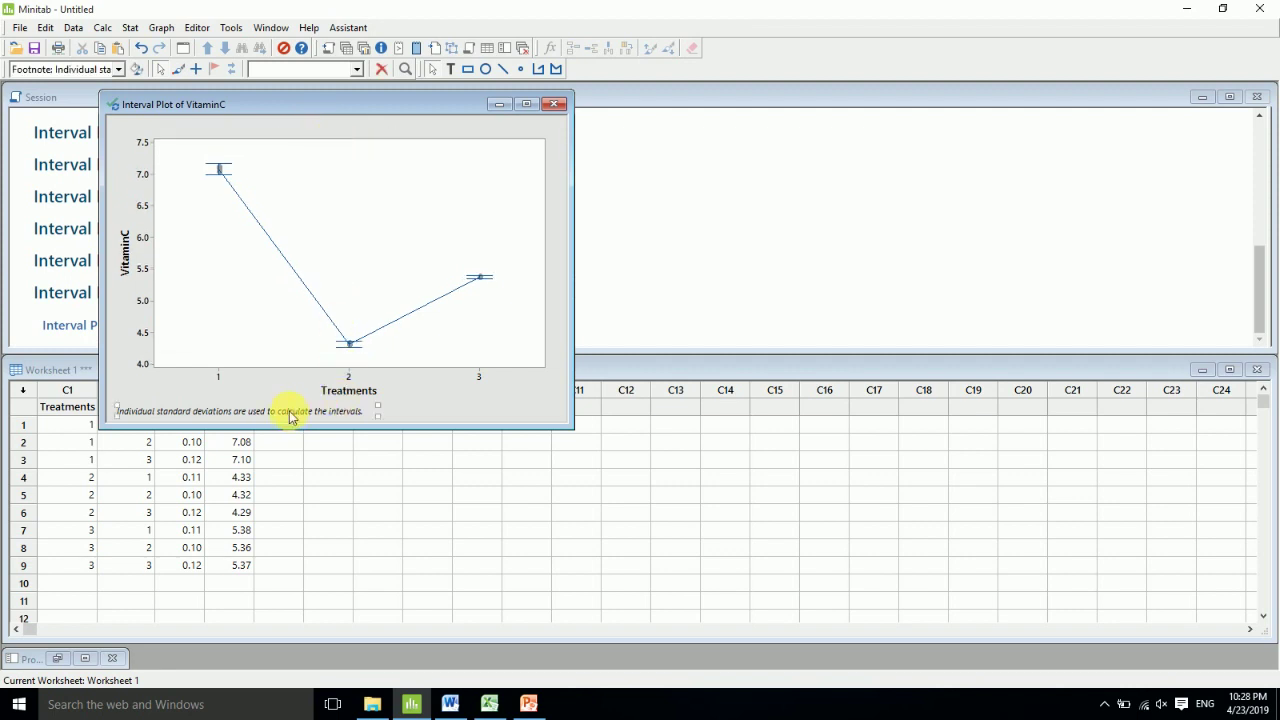
{"action": "key", "text": "Delete"}
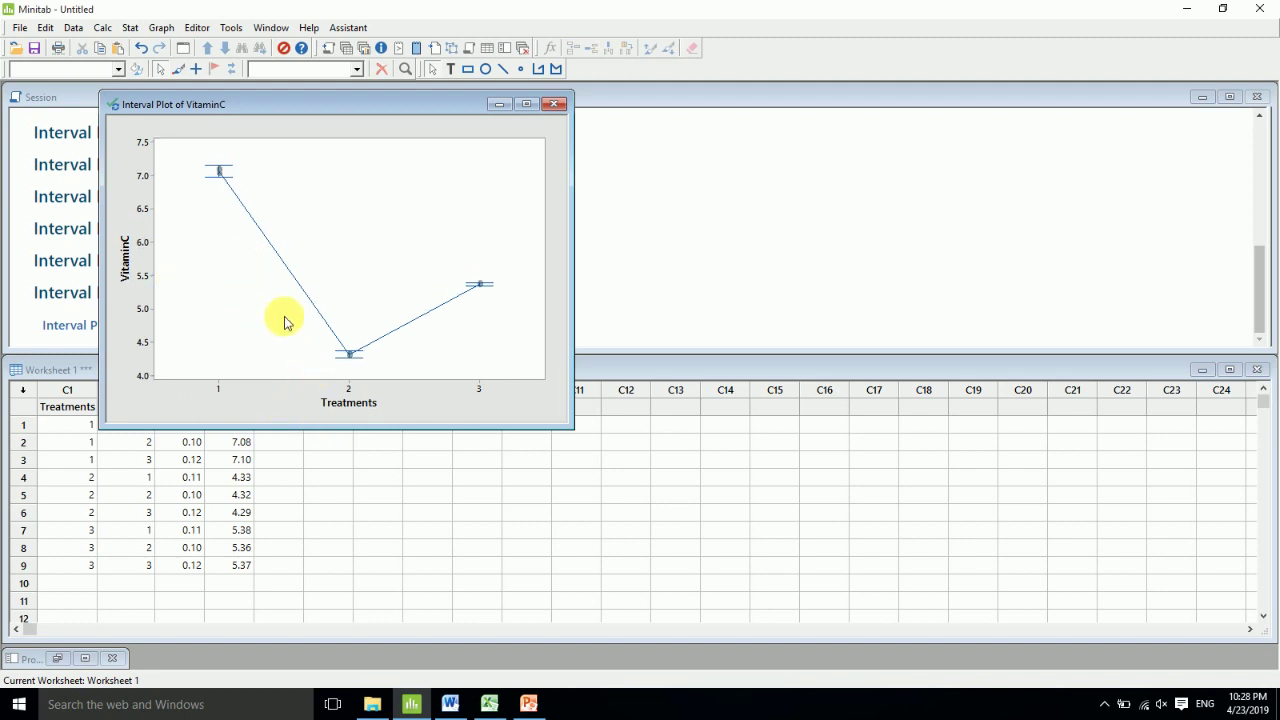
Step: Specify T0, T1 and T2 as the major tick labels of the plot's X scale
{"action": "double_click", "coordinate": [218, 394]}
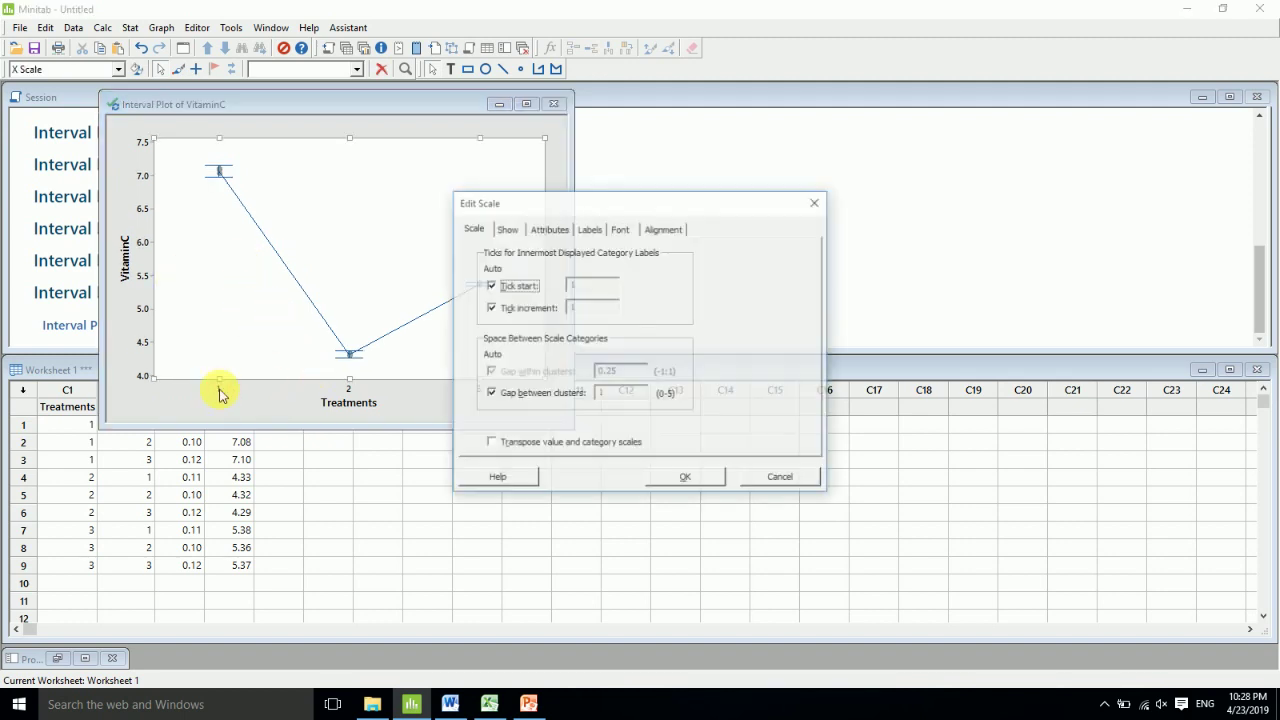
{"action": "left_click", "coordinate": [550, 230]}
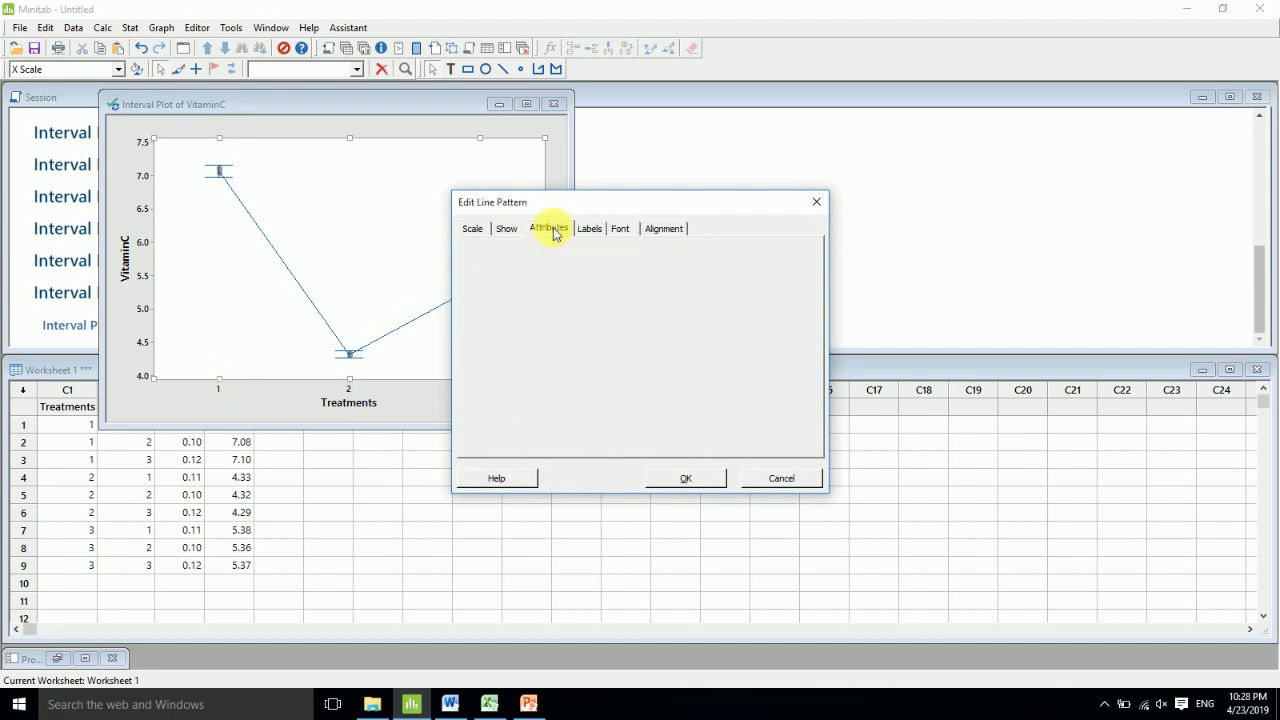
{"action": "left_click", "coordinate": [589, 230]}
{"action": "left_click", "coordinate": [500, 281]}
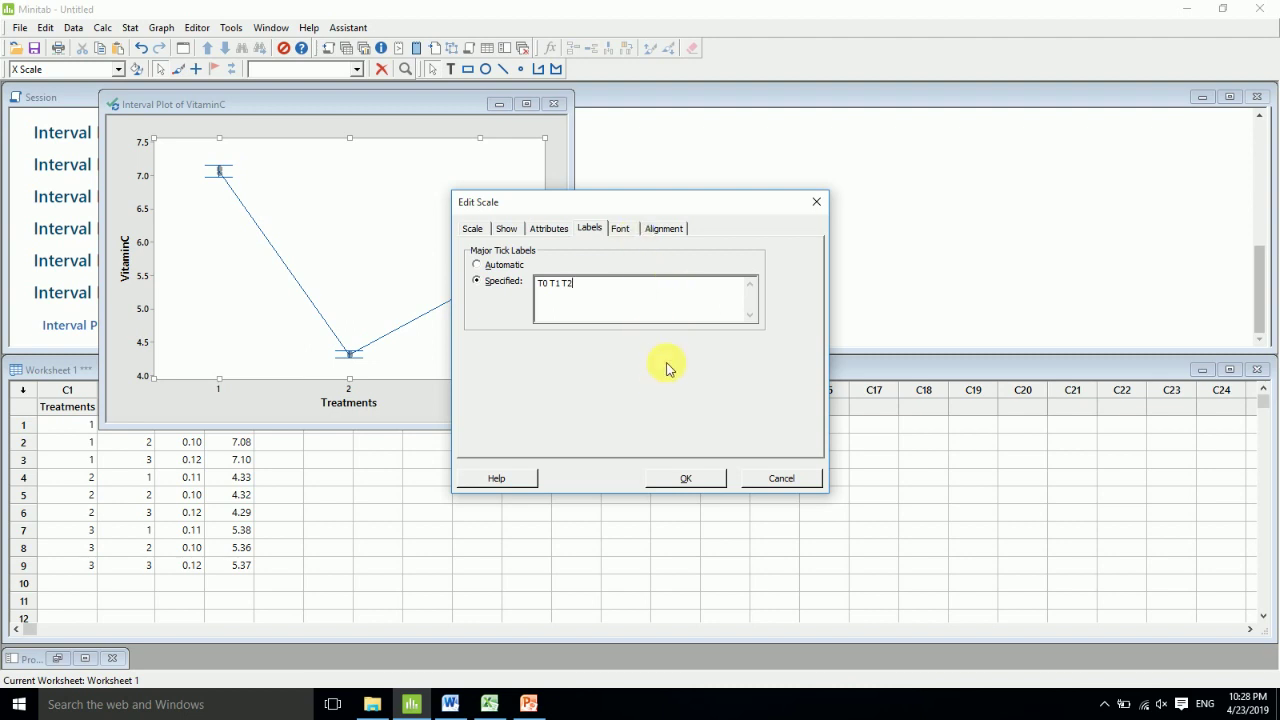
Step: Format the X-scale tick labels in Times New Roman, size 12, bold and black, and apply the scale changes
{"action": "left_click", "coordinate": [620, 228]}
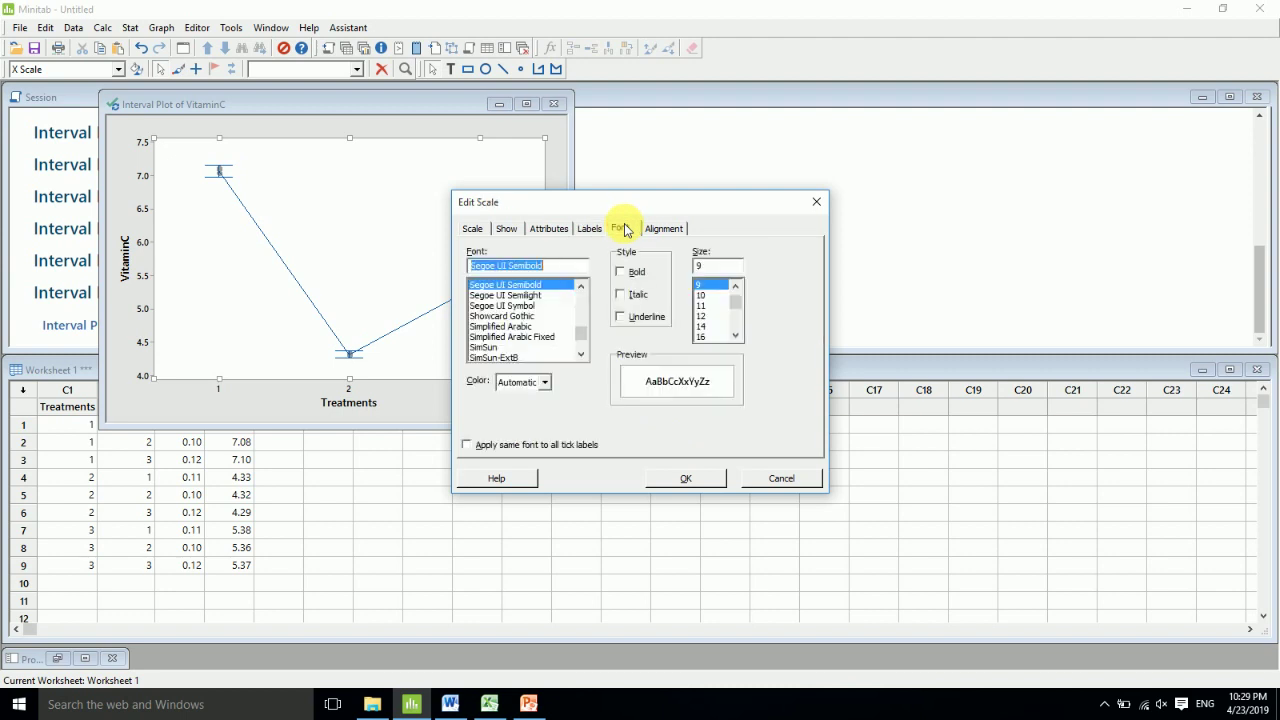
{"action": "type", "text": "time"}
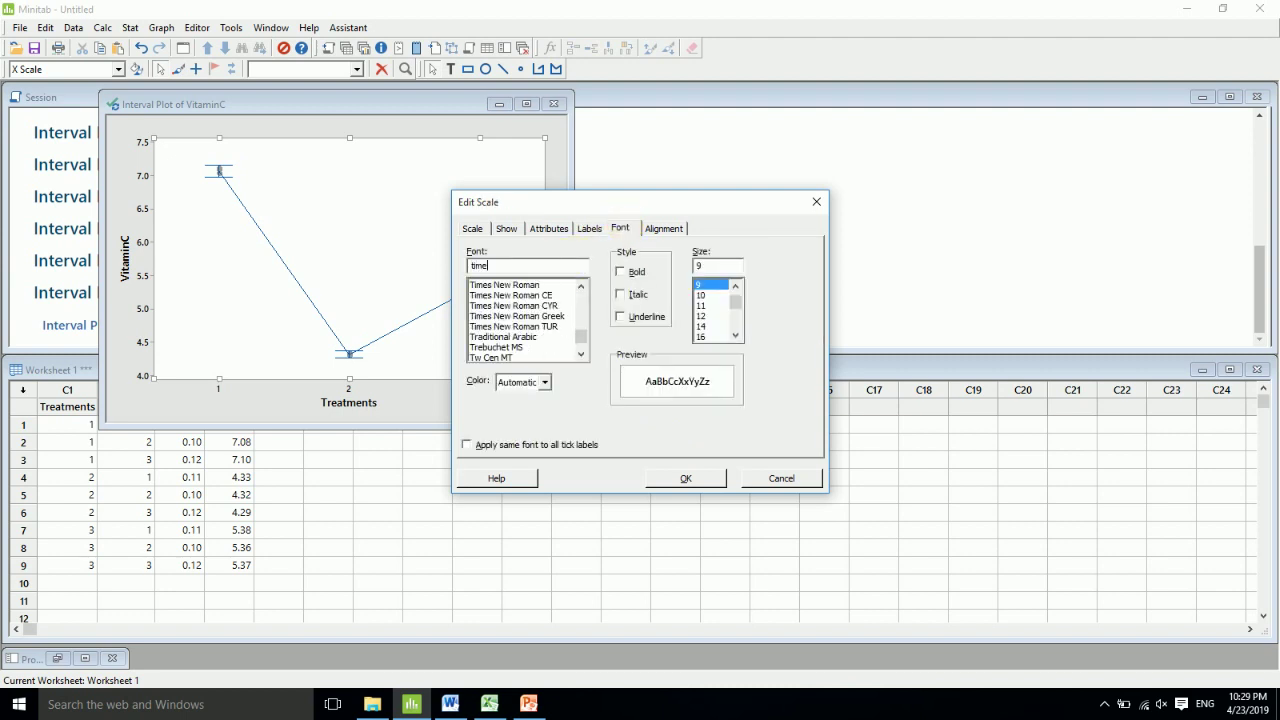
{"action": "left_click", "coordinate": [520, 285]}
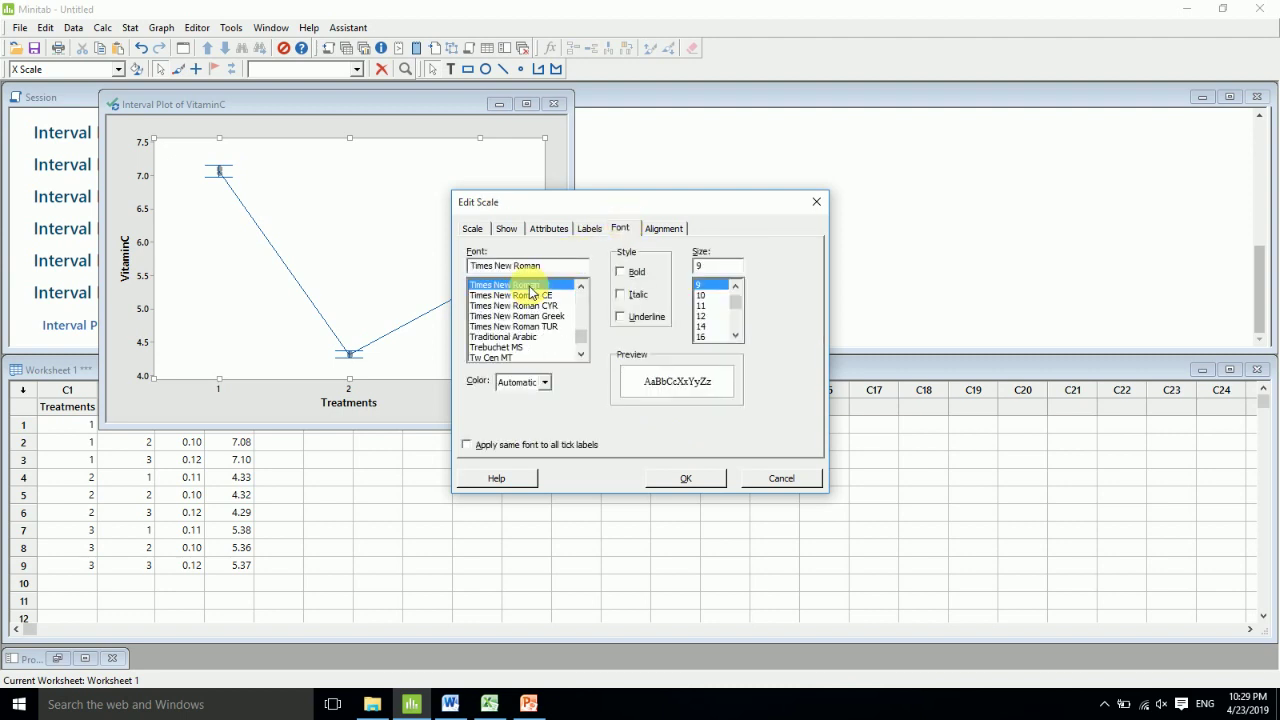
{"action": "left_click", "coordinate": [706, 316]}
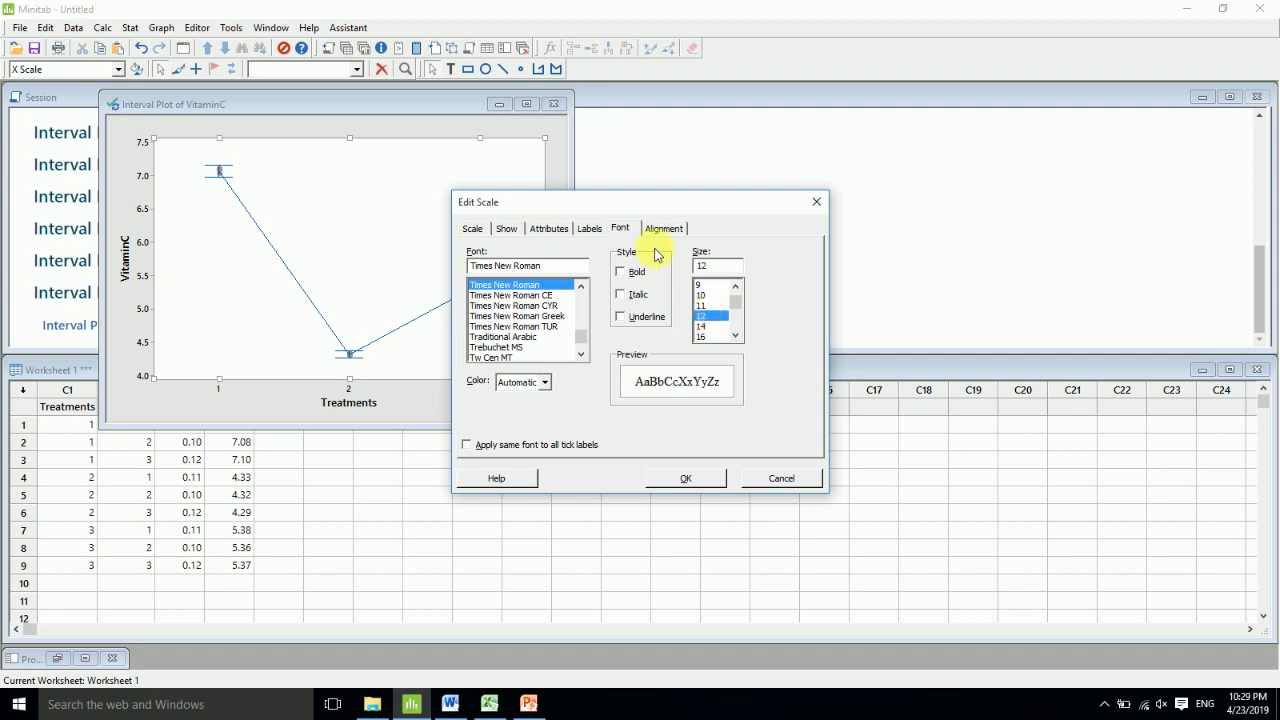
{"action": "left_click", "coordinate": [622, 272]}
{"action": "left_click", "coordinate": [545, 382]}
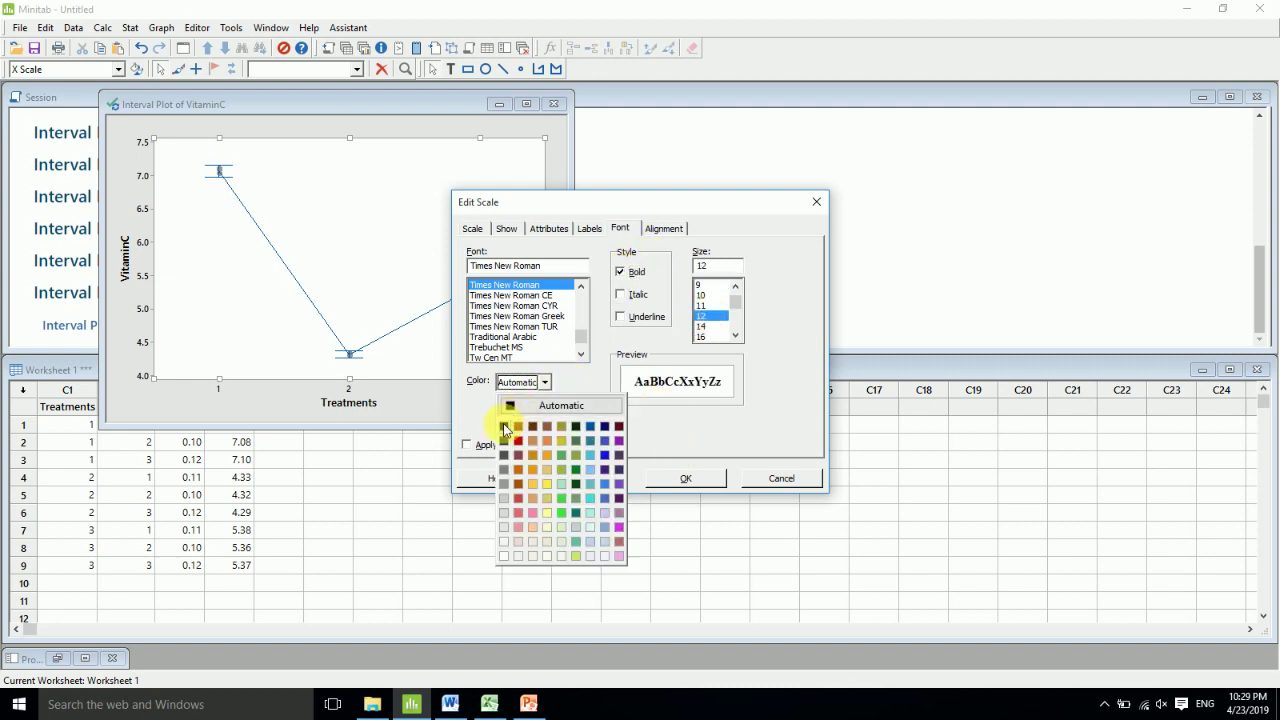
{"action": "left_click", "coordinate": [505, 428]}
{"action": "left_click", "coordinate": [663, 477]}
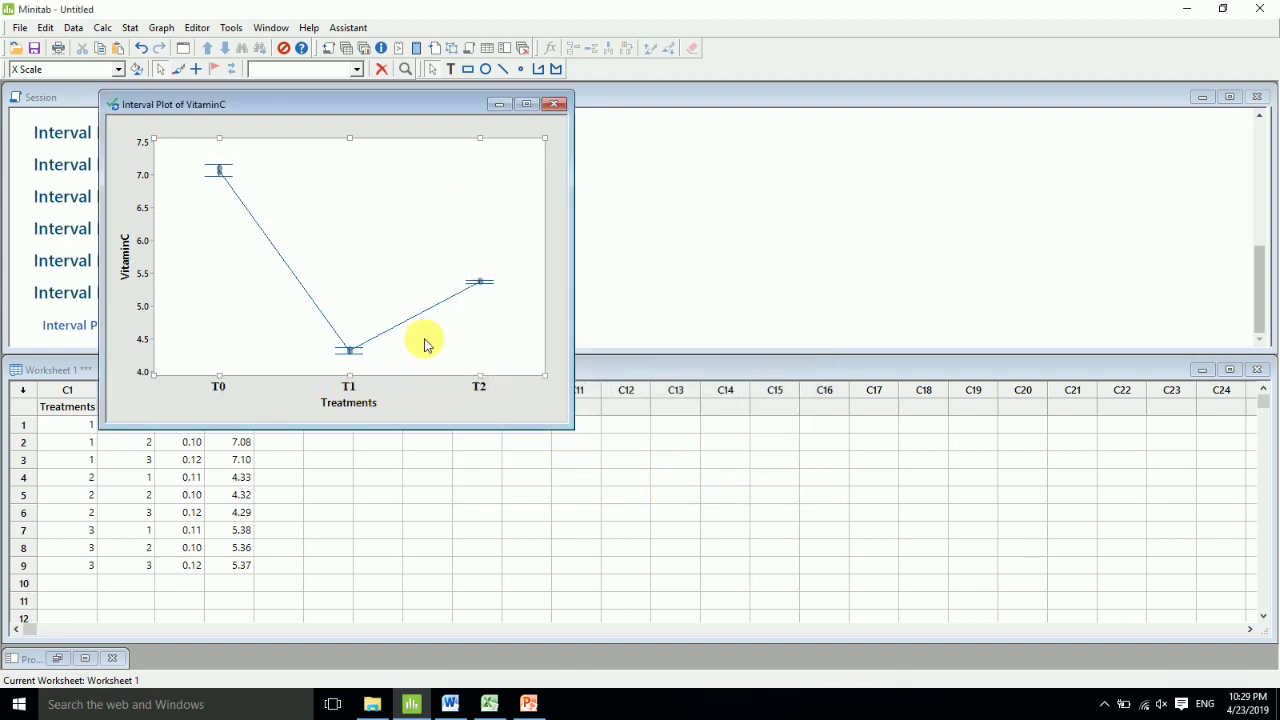
Step: Format the Treatments axis label in Times New Roman, size 14, black
{"action": "double_click", "coordinate": [341, 411]}
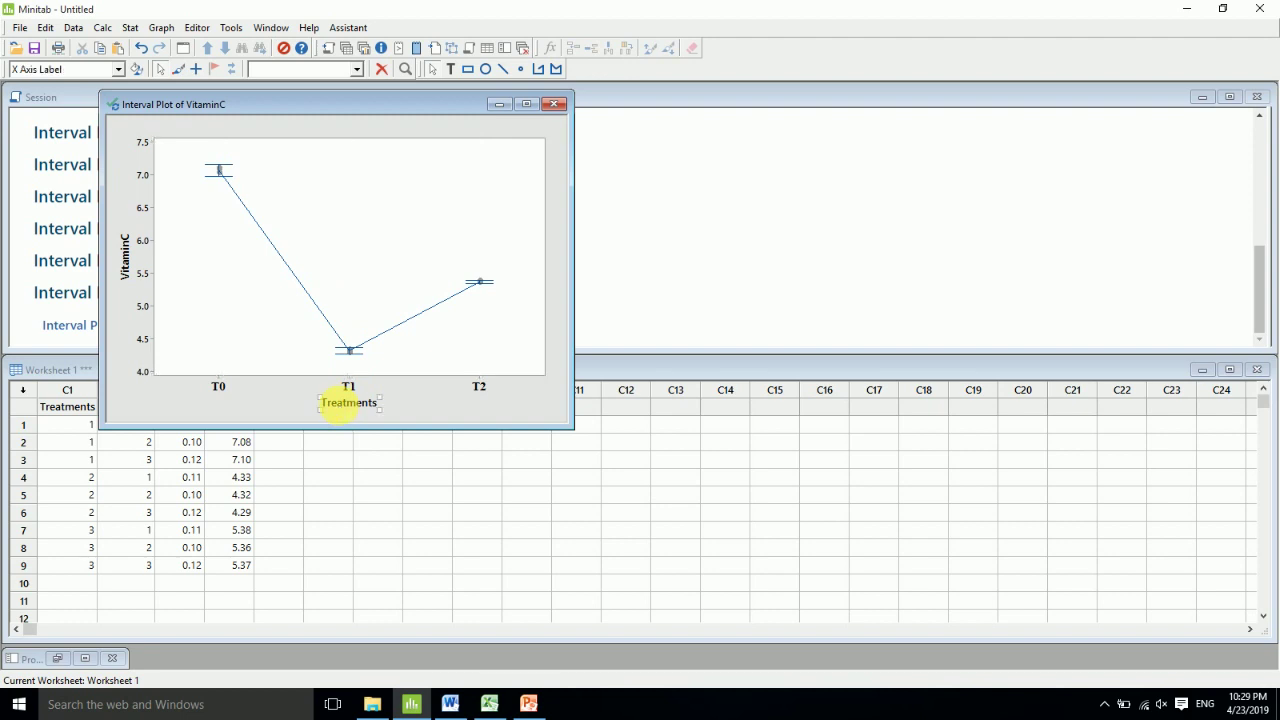
{"action": "type", "text": "time"}
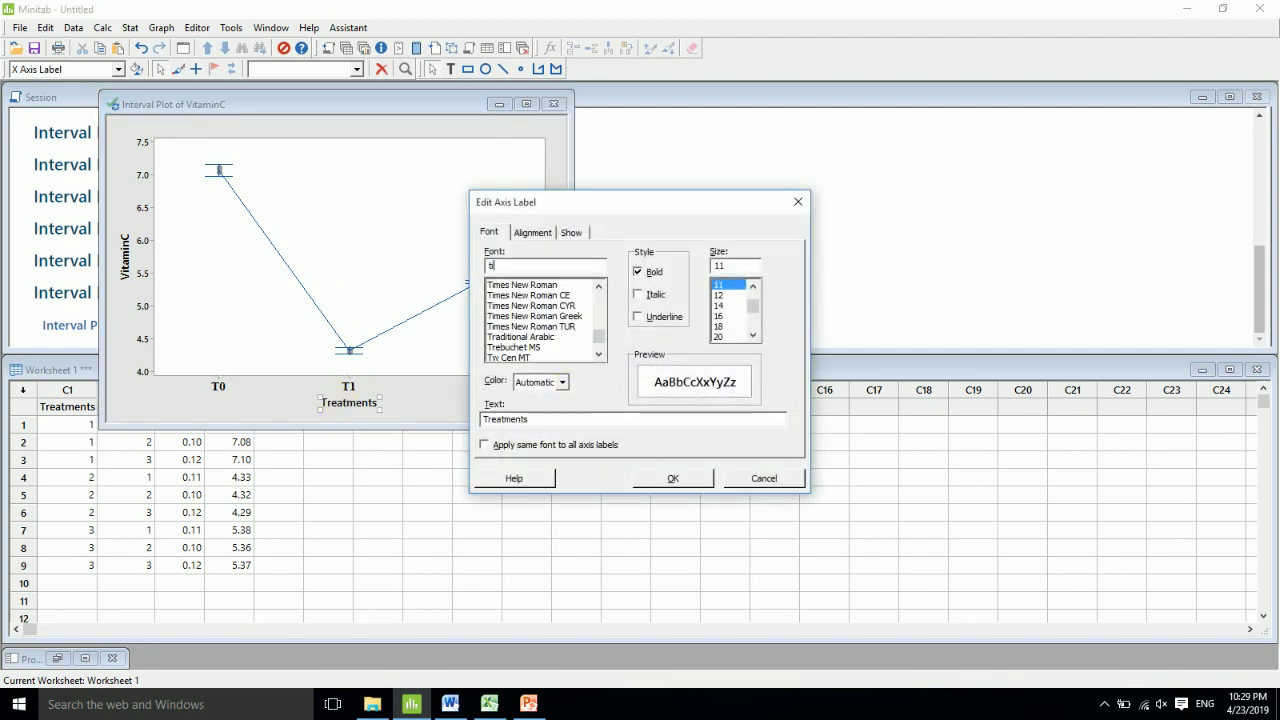
{"action": "left_click", "coordinate": [550, 286]}
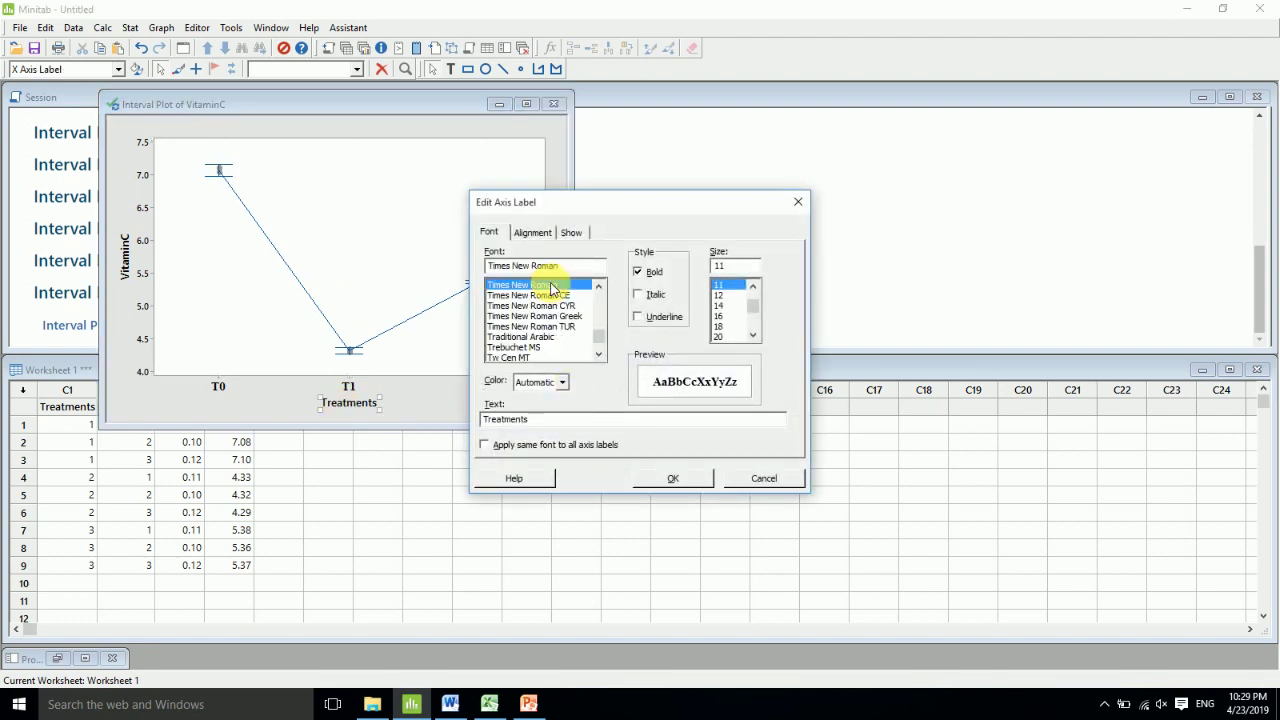
{"action": "left_click", "coordinate": [720, 305]}
{"action": "left_click", "coordinate": [561, 382]}
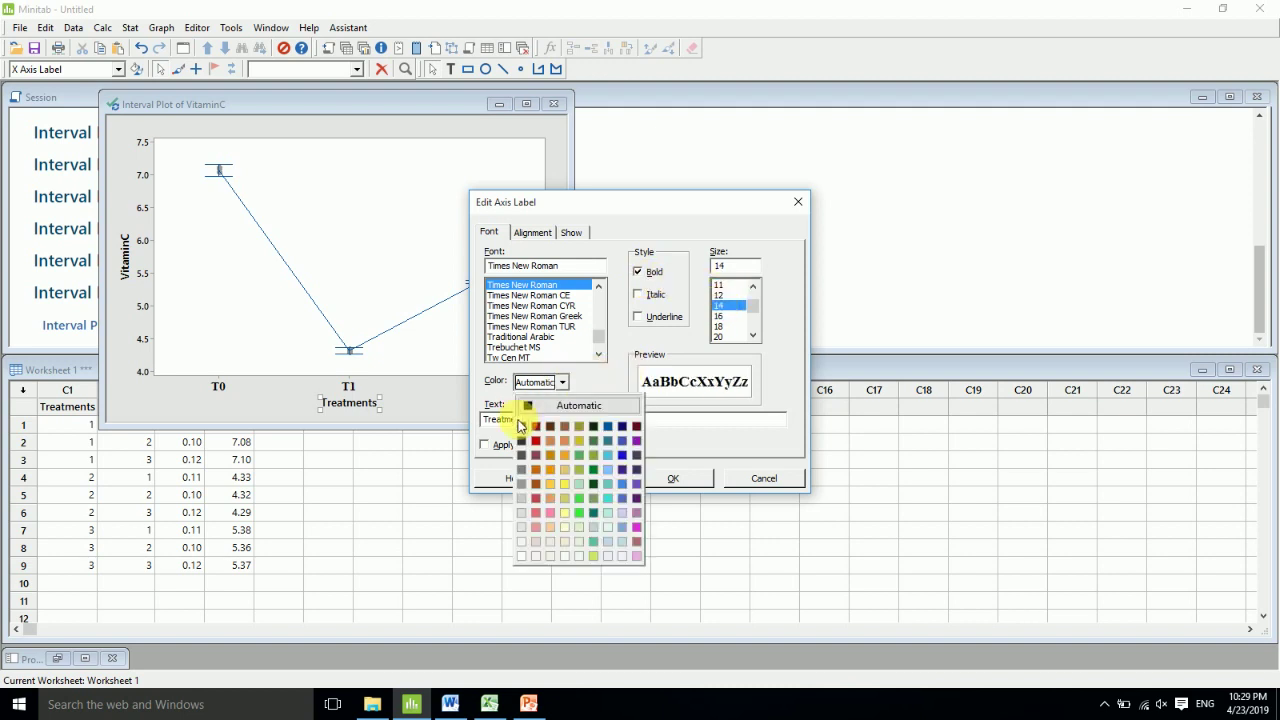
{"action": "left_click", "coordinate": [516, 423]}
{"action": "left_click", "coordinate": [668, 480]}
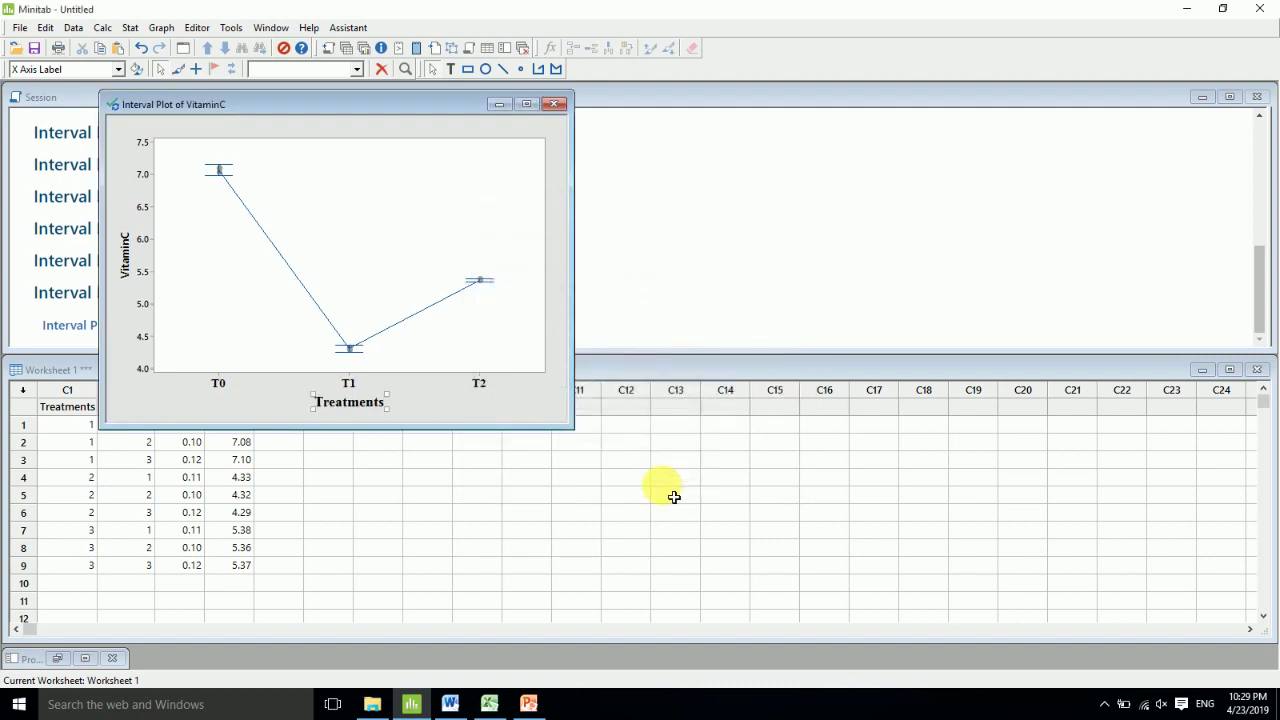
{"action": "left_click", "coordinate": [413, 407]}
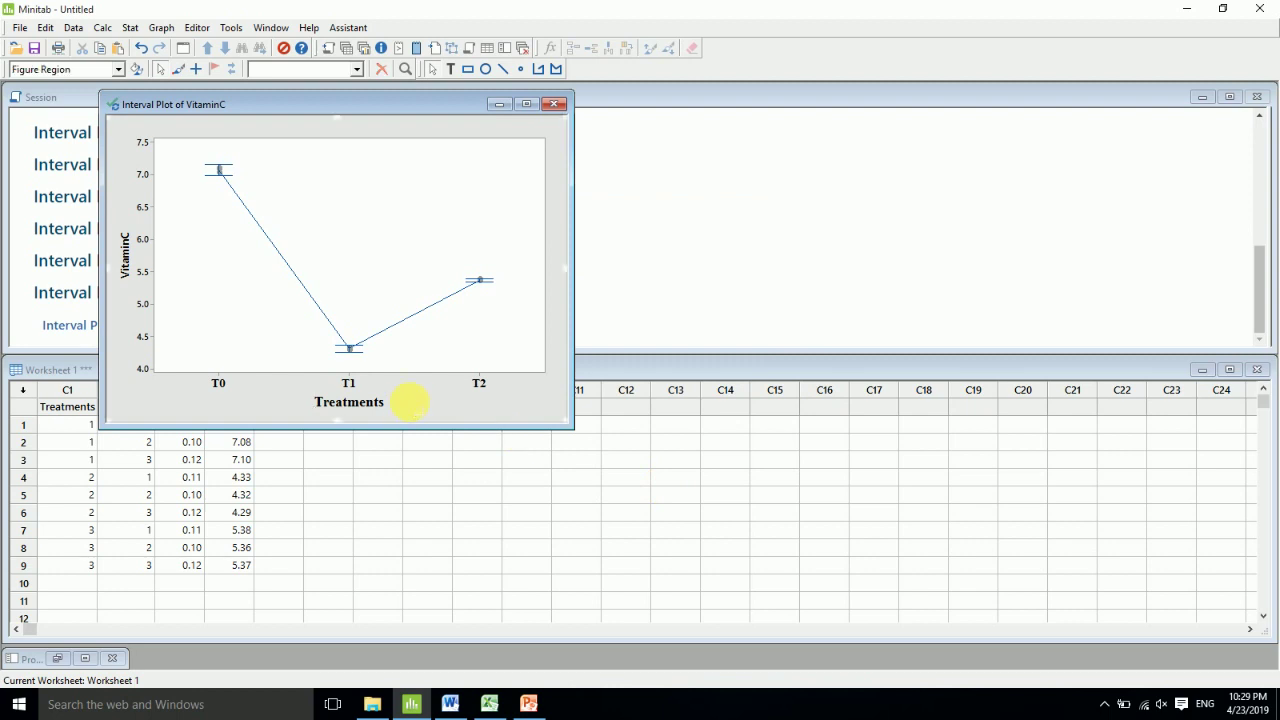
Step: Format the VitaminC axis label in Times New Roman, size 14, black
{"action": "double_click", "coordinate": [126, 257]}
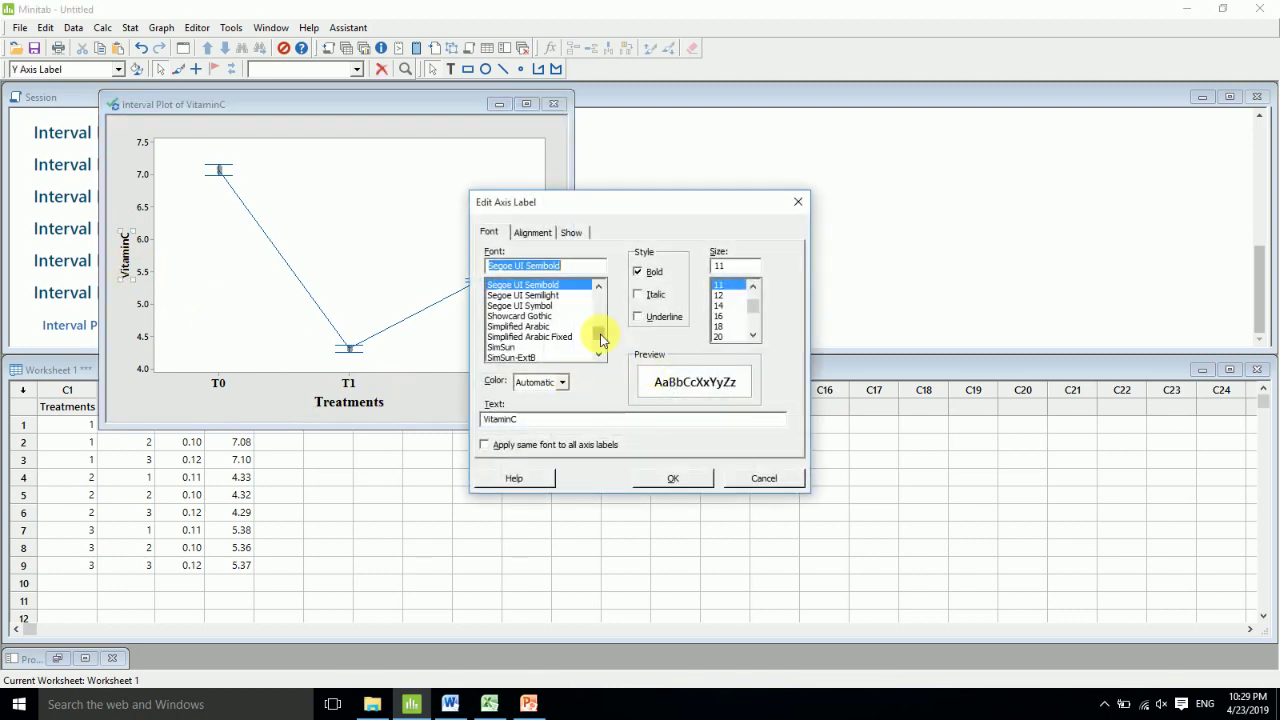
{"action": "type", "text": "ti"}
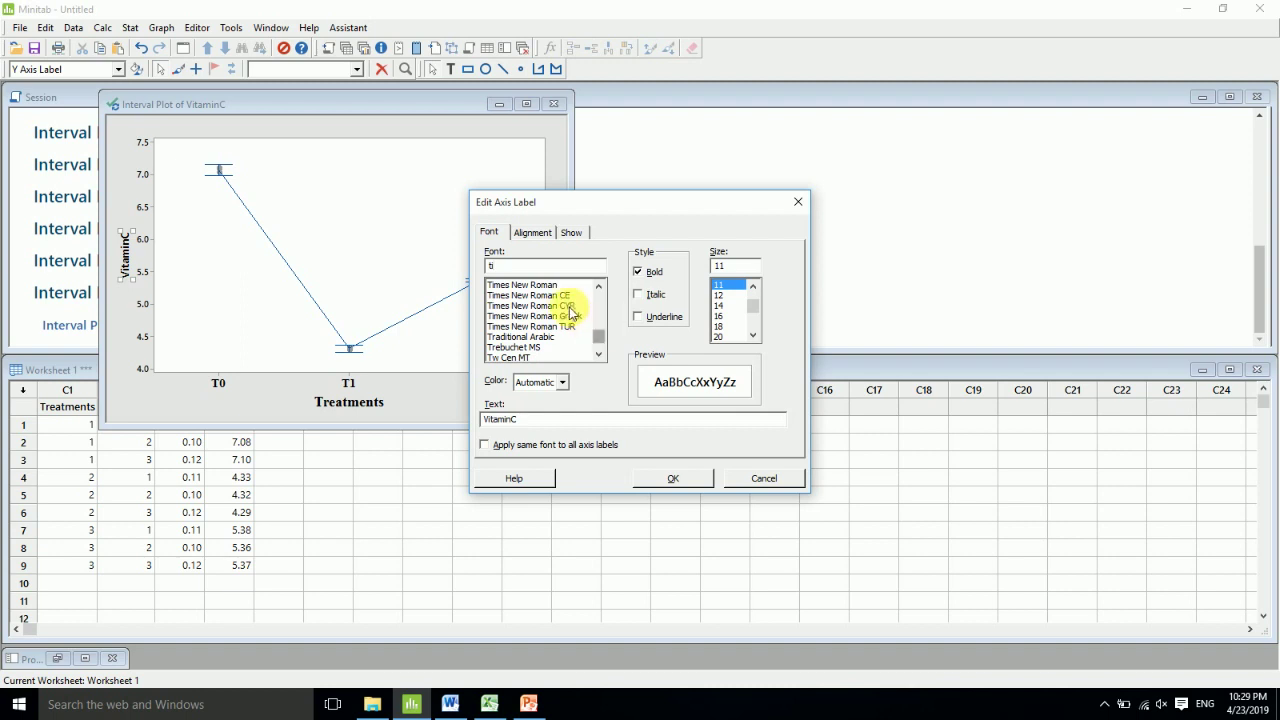
{"action": "left_click", "coordinate": [547, 286]}
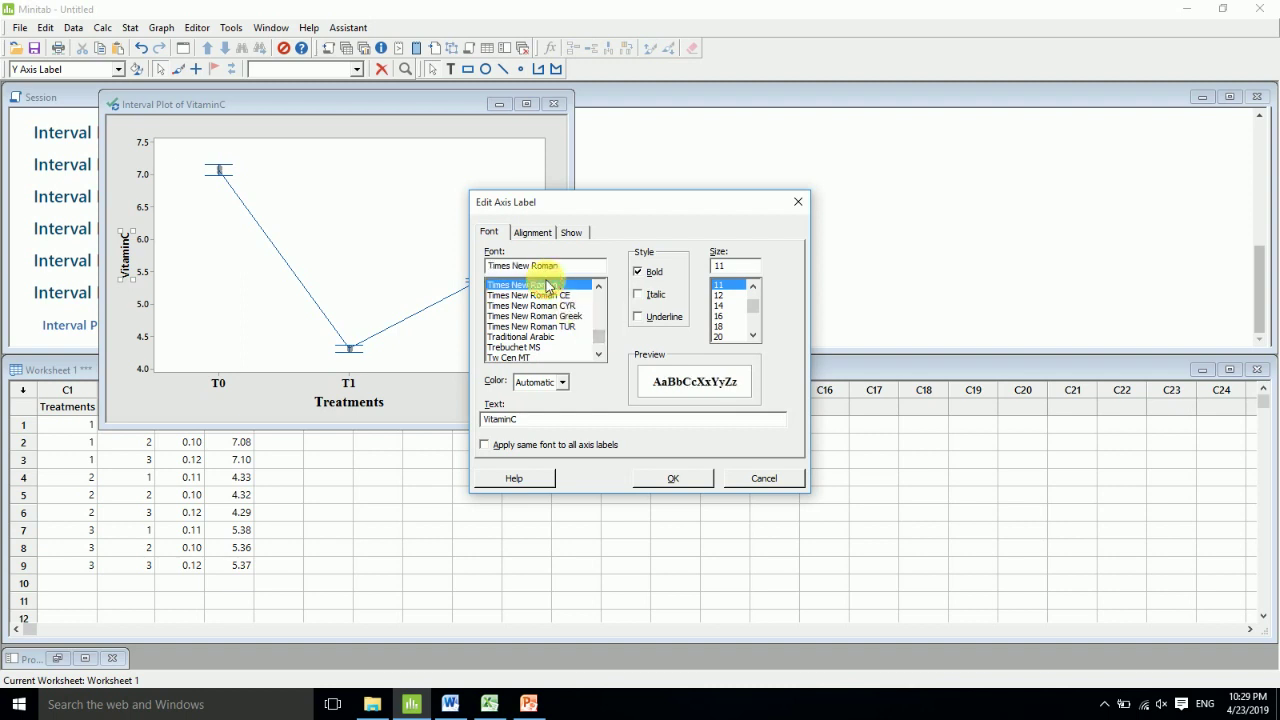
{"action": "left_click", "coordinate": [719, 305]}
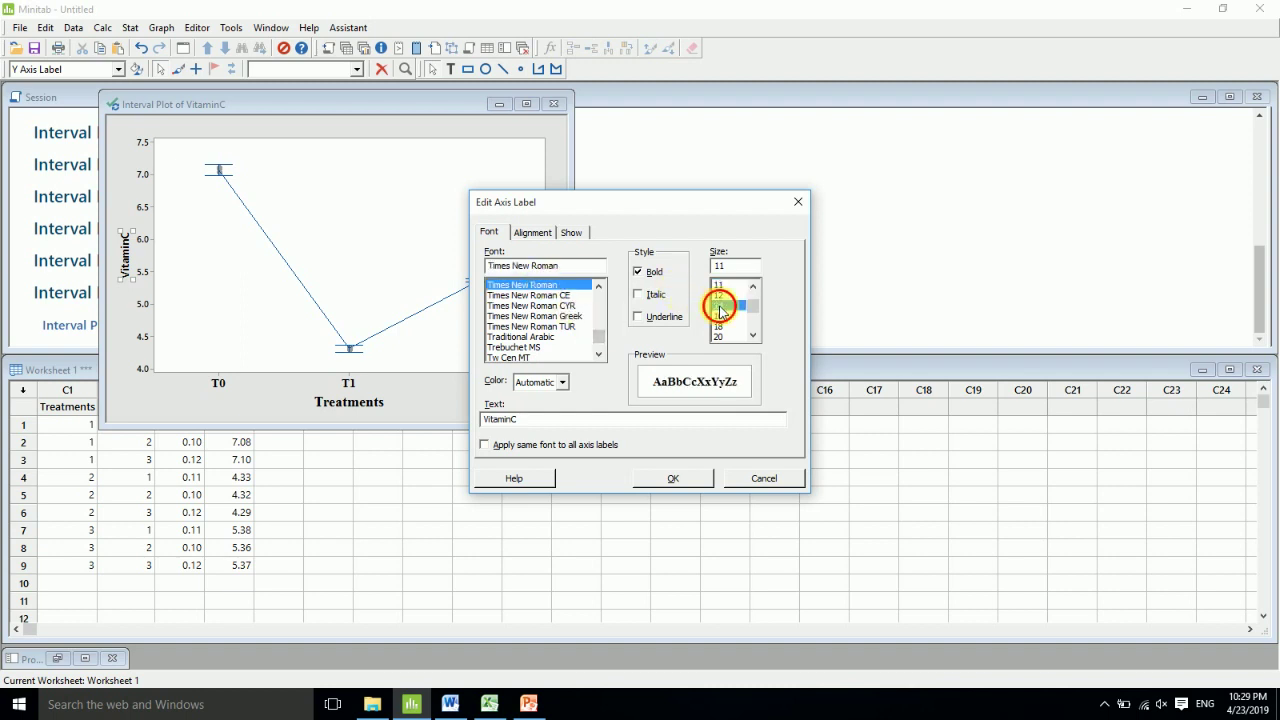
{"action": "left_click", "coordinate": [560, 382]}
{"action": "left_click", "coordinate": [521, 428]}
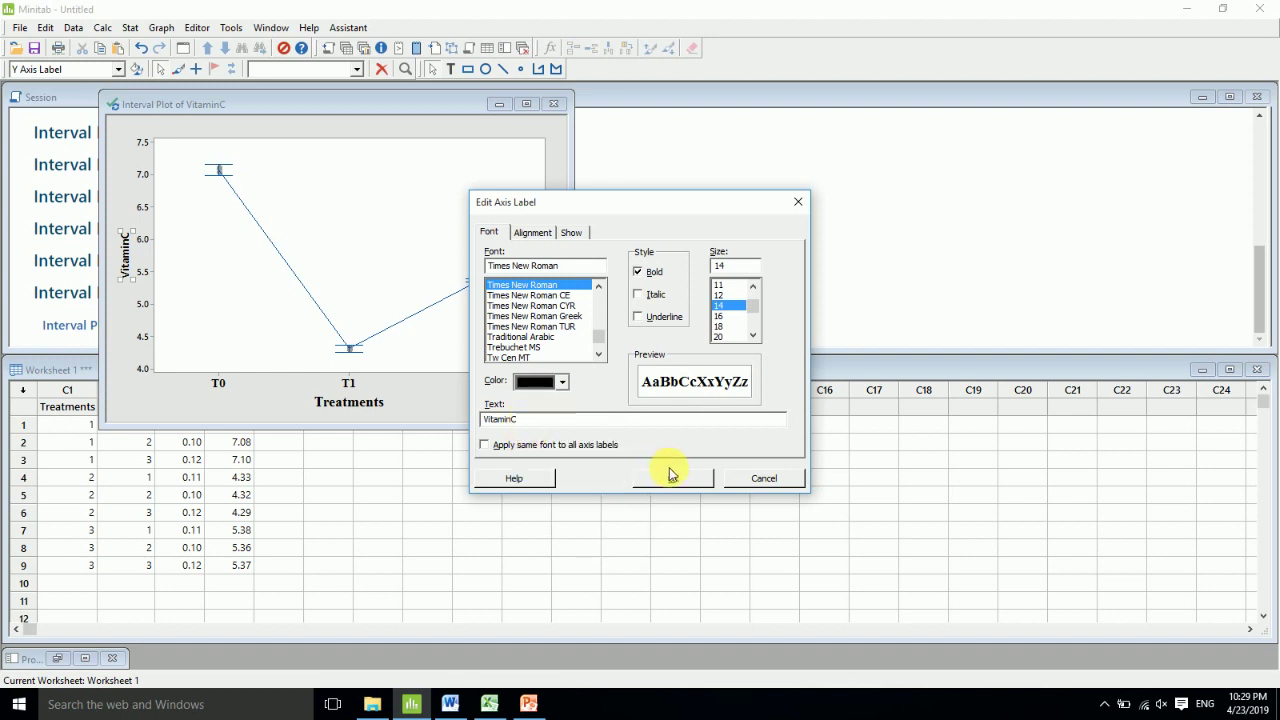
{"action": "left_click", "coordinate": [673, 479]}
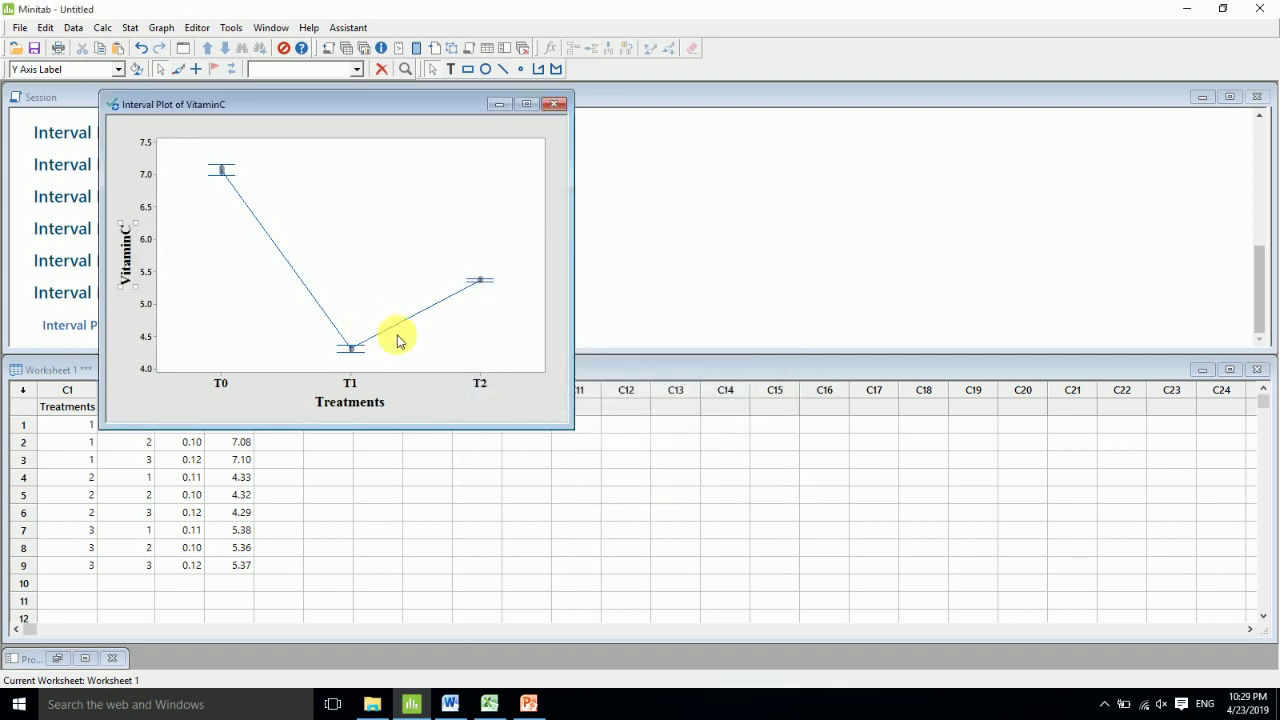
Step: Give the graph region a custom white background and a custom black border line
{"action": "left_click", "coordinate": [245, 127]}
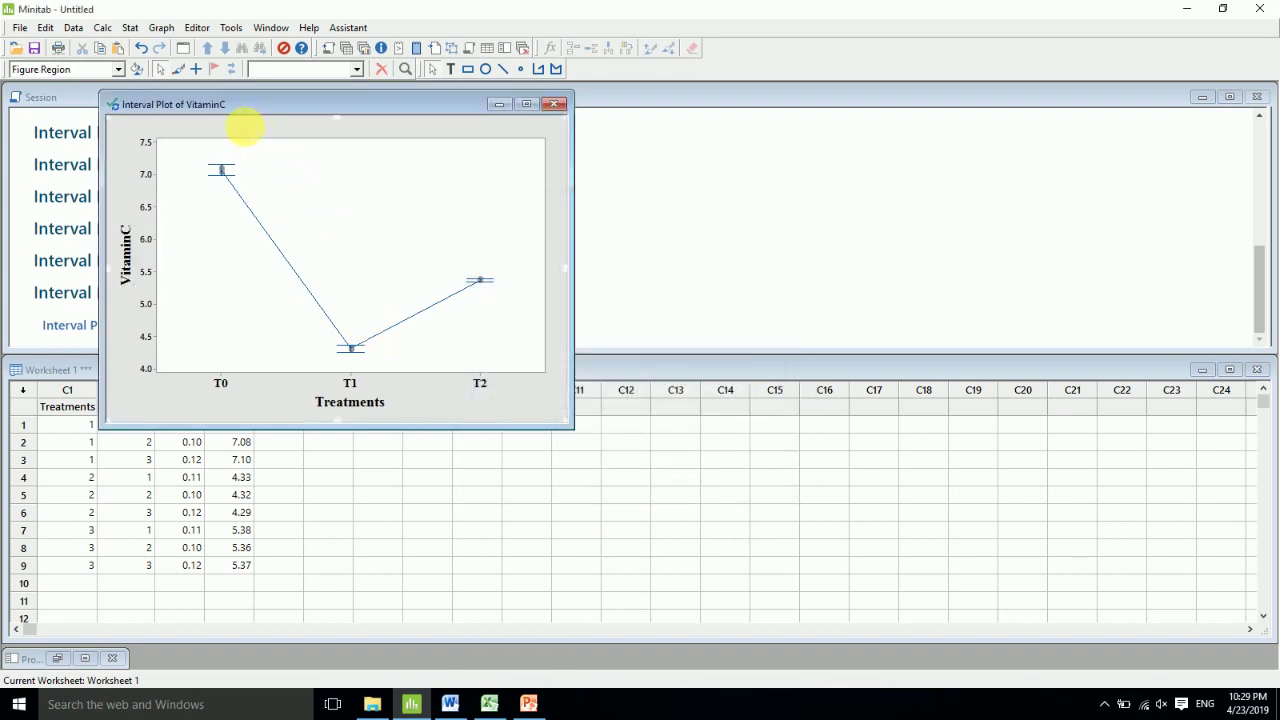
{"action": "double_click", "coordinate": [245, 127]}
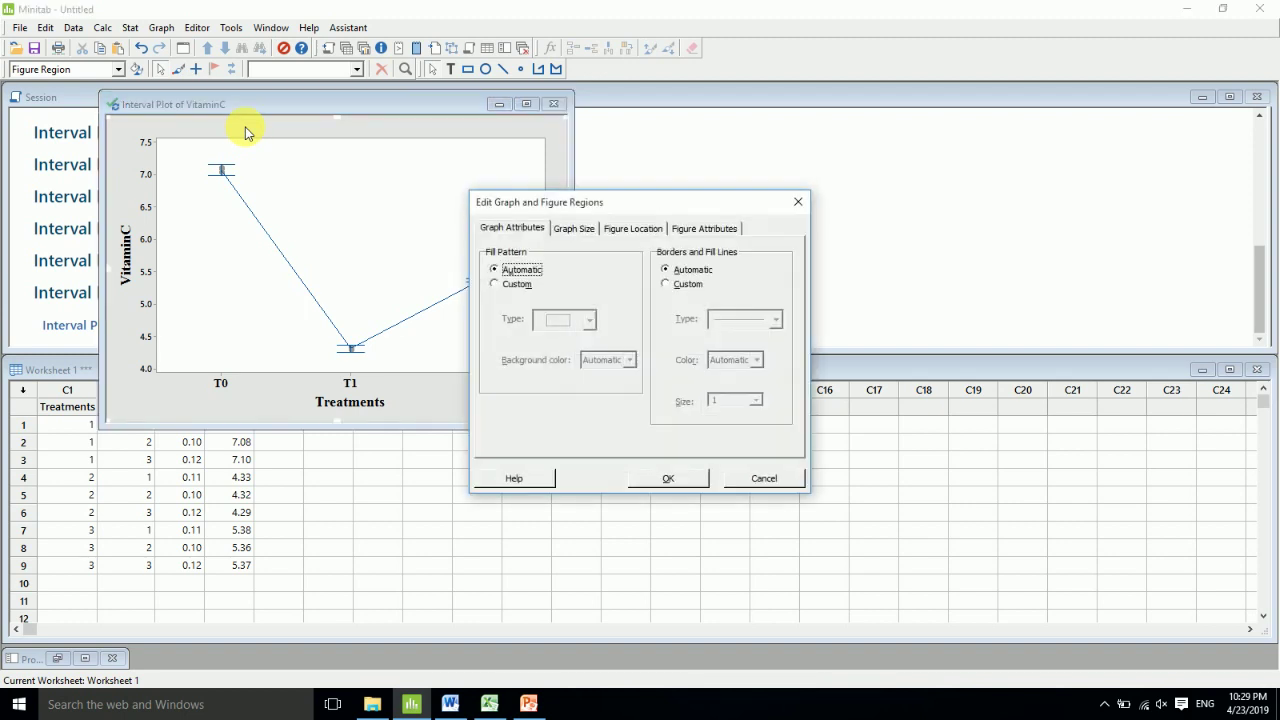
{"action": "left_click", "coordinate": [520, 288]}
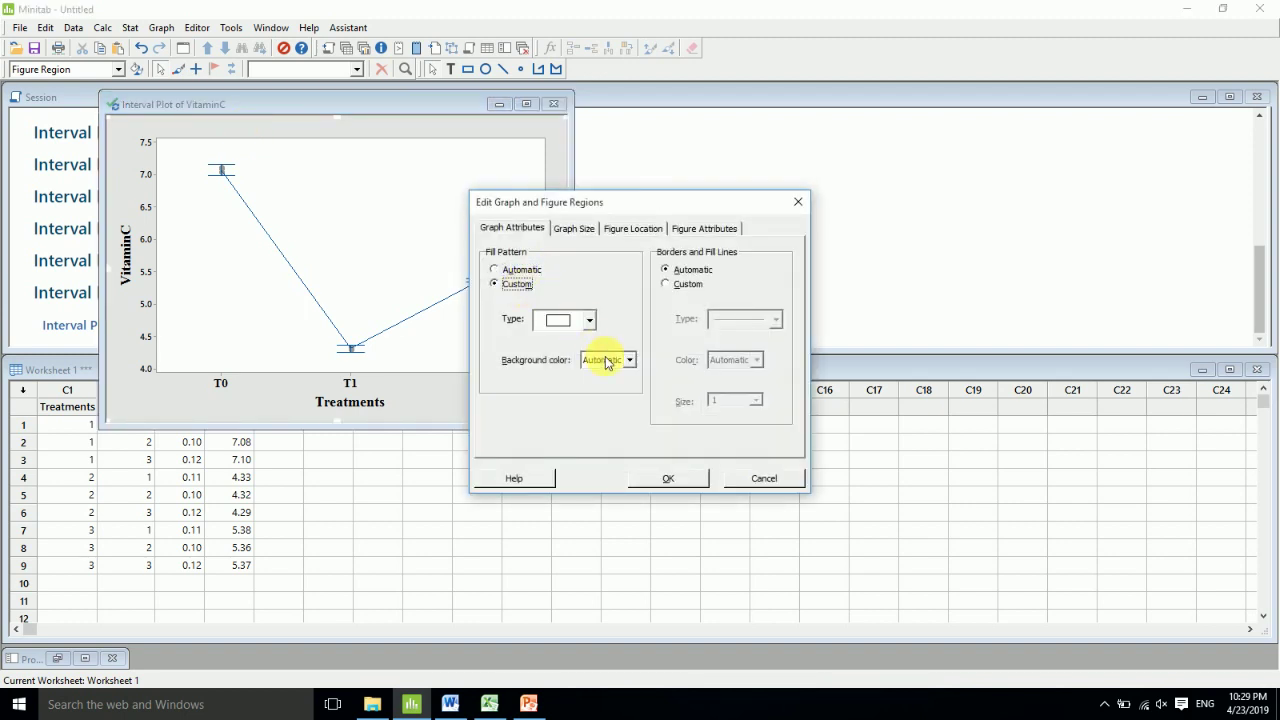
{"action": "left_click", "coordinate": [606, 360]}
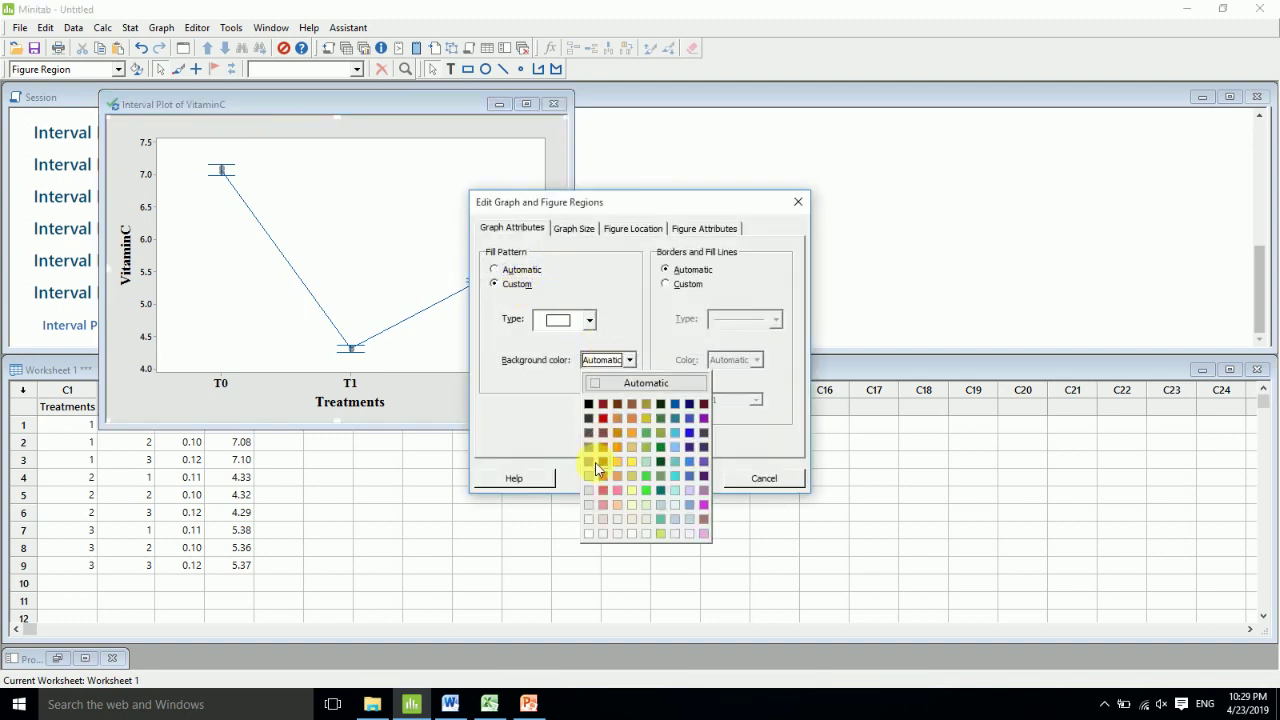
{"action": "left_click", "coordinate": [588, 532]}
{"action": "left_click", "coordinate": [684, 284]}
{"action": "left_click", "coordinate": [750, 360]}
{"action": "left_click", "coordinate": [715, 404]}
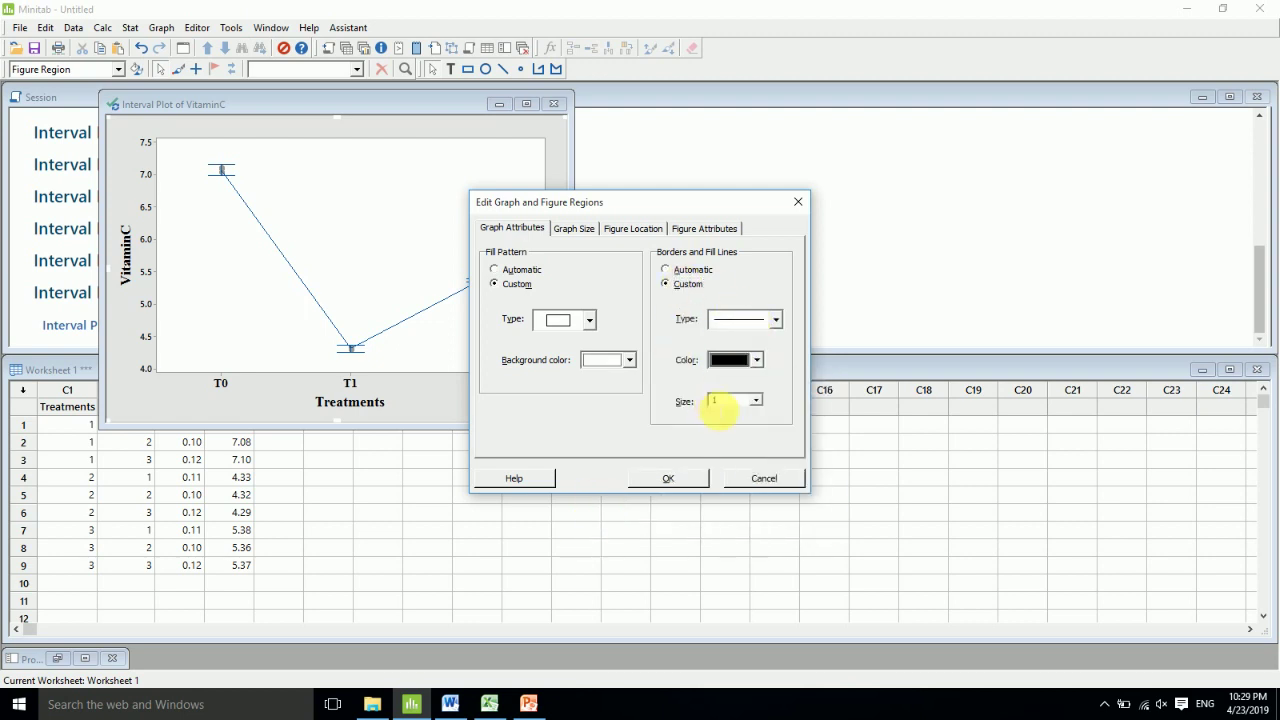
{"action": "left_click", "coordinate": [666, 479]}
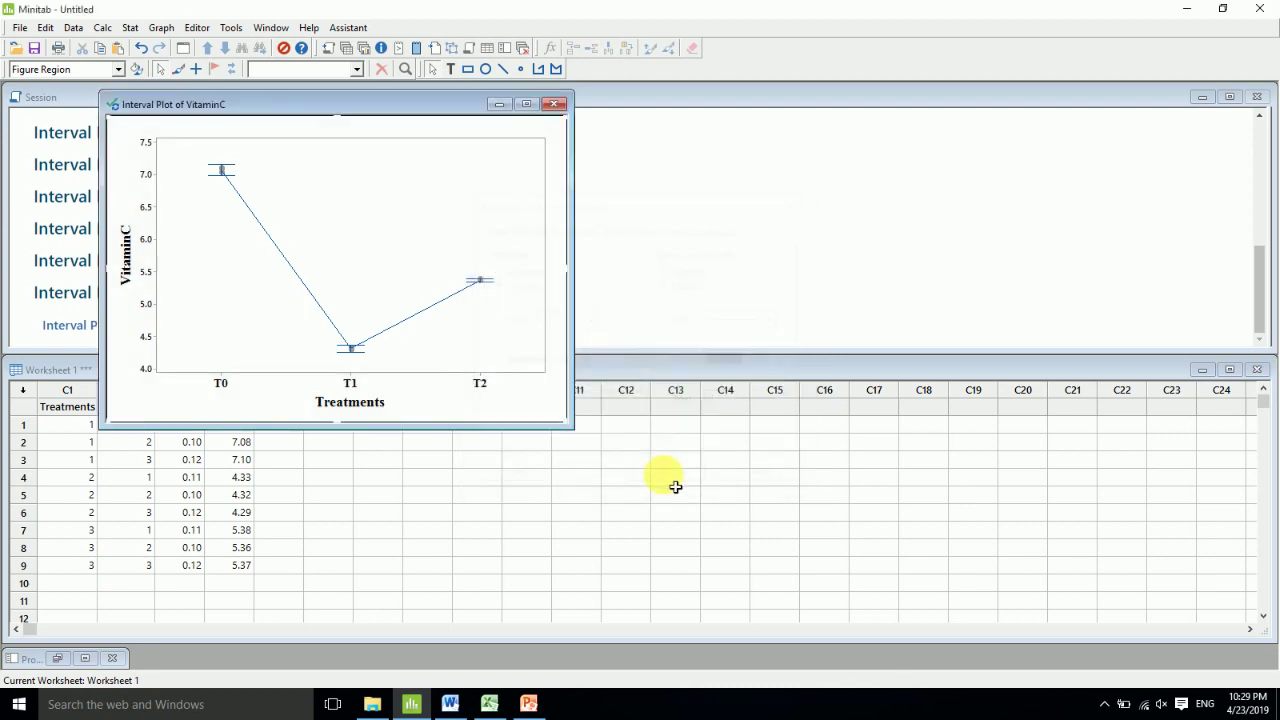
Step: Give the interval plot's mean connect line a custom black color
{"action": "left_click", "coordinate": [266, 235]}
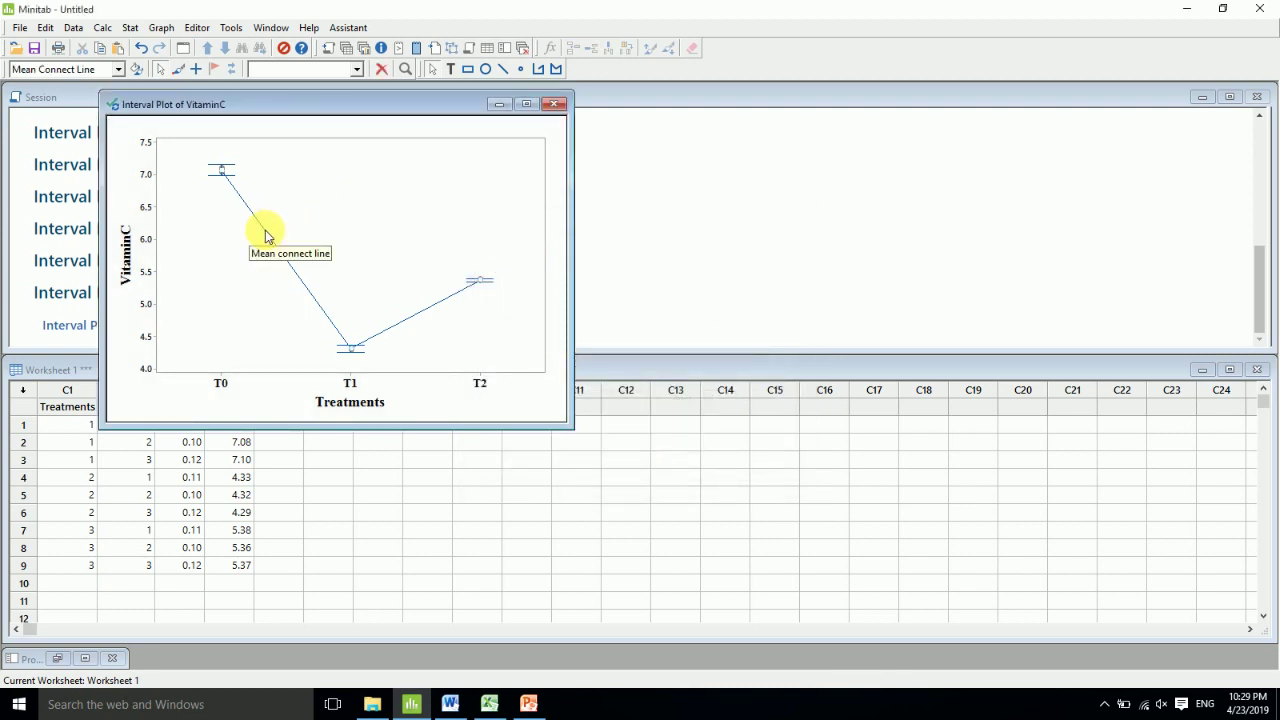
{"action": "double_click", "coordinate": [266, 235]}
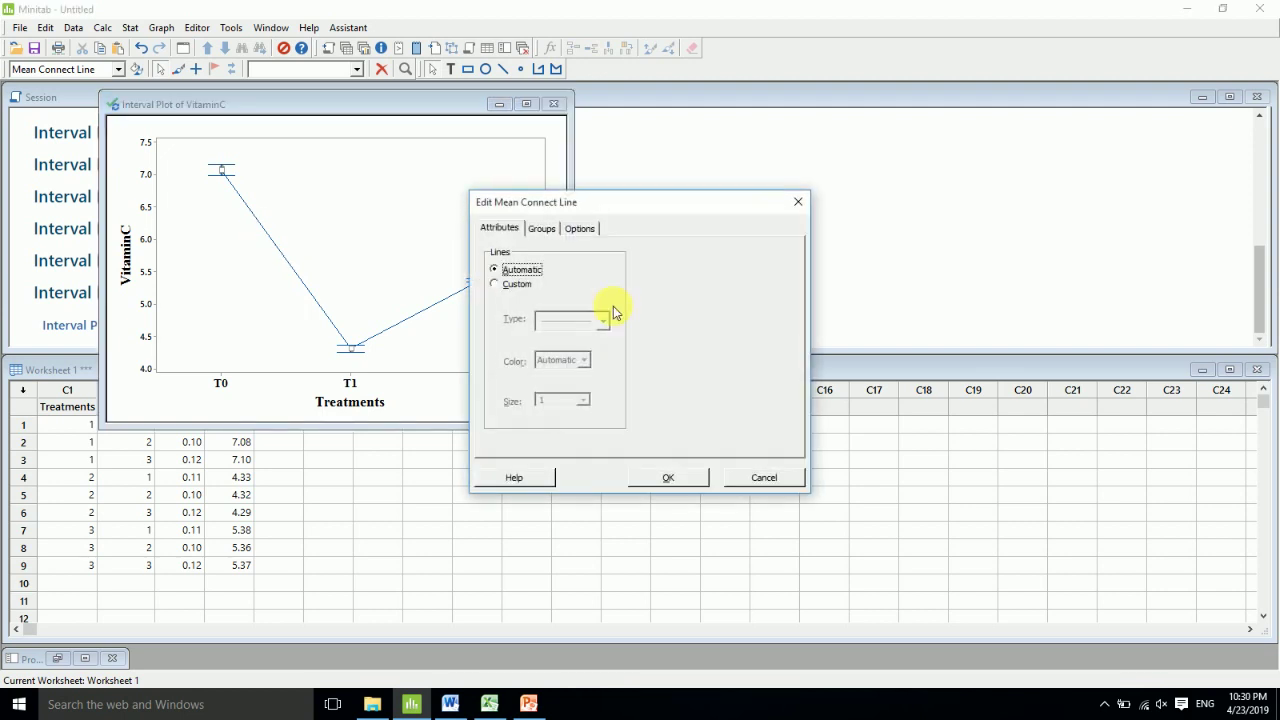
{"action": "left_click", "coordinate": [527, 286]}
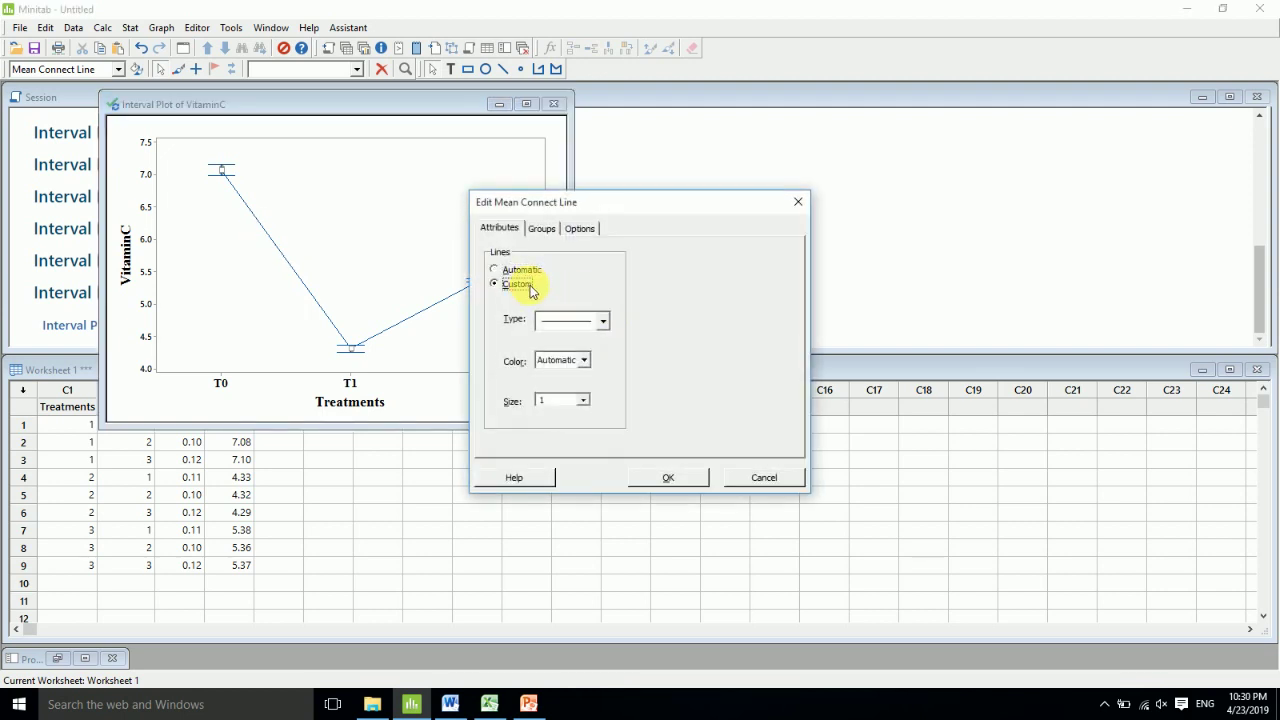
{"action": "left_click", "coordinate": [586, 362]}
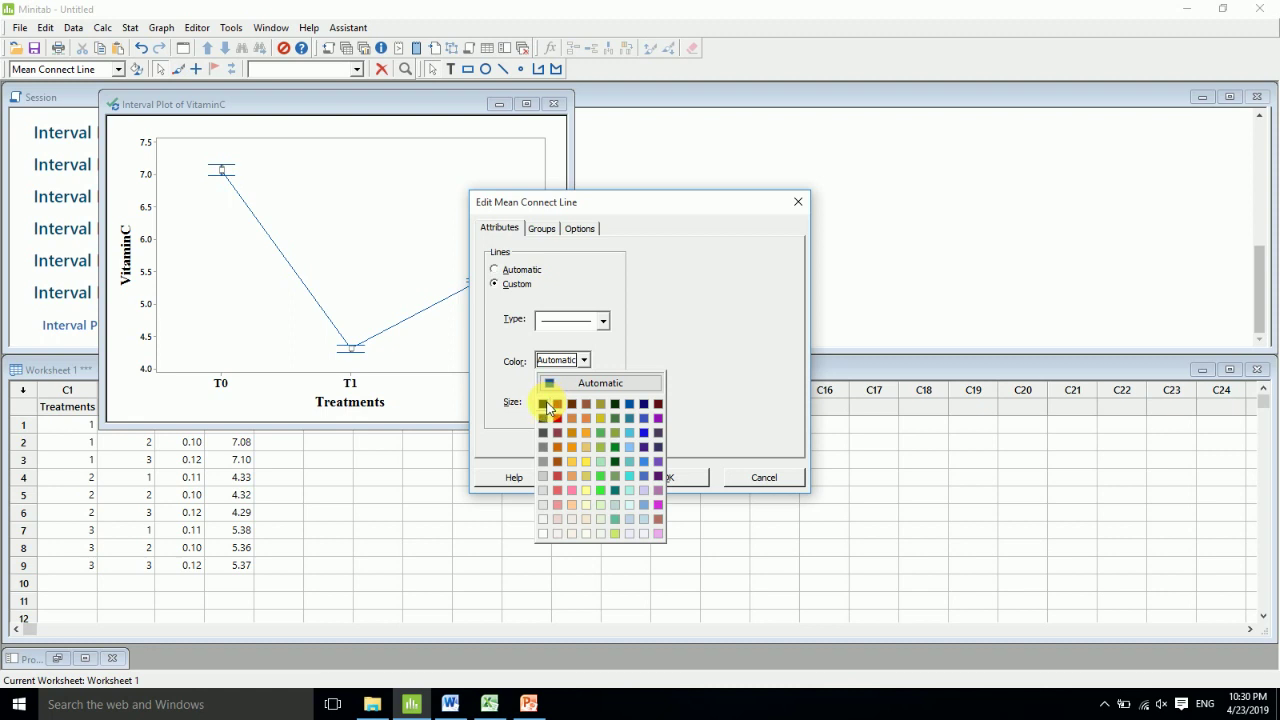
{"action": "left_click", "coordinate": [543, 404]}
{"action": "left_click", "coordinate": [668, 478]}
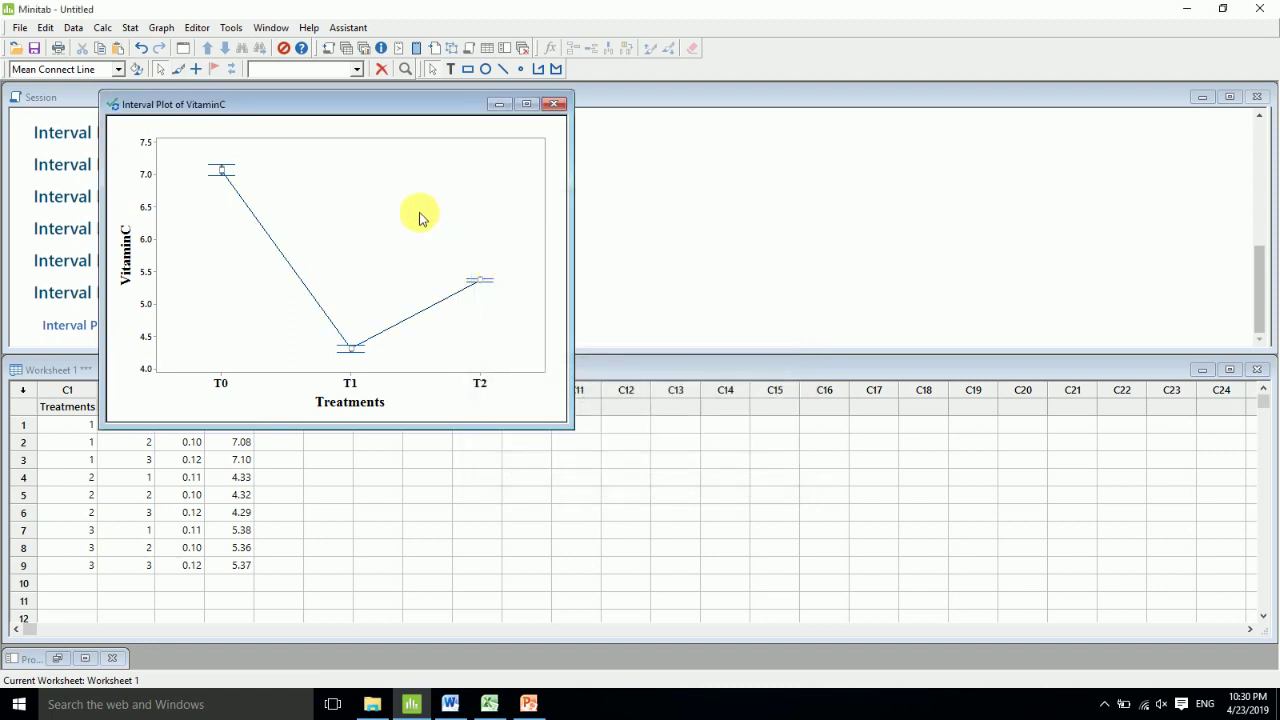
Step: Give the interval bars on the plot a custom black line color
{"action": "left_click", "coordinate": [232, 171]}
{"action": "double_click", "coordinate": [232, 171]}
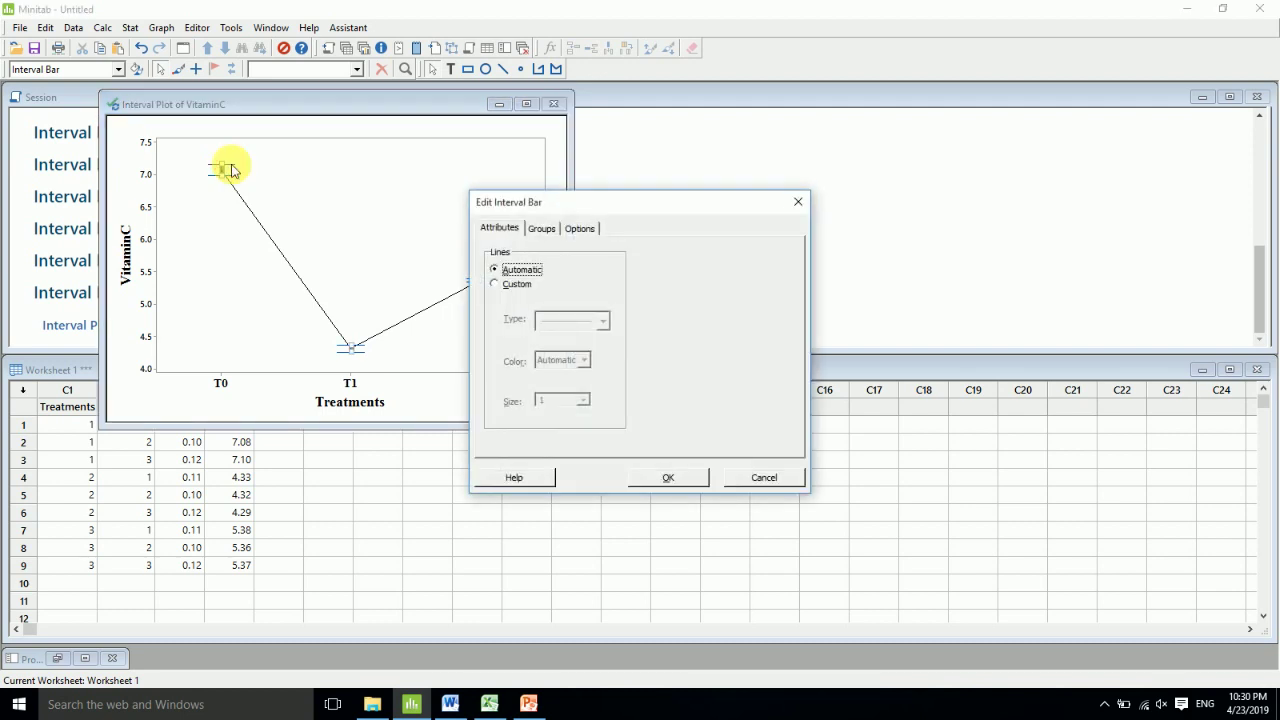
{"action": "left_click", "coordinate": [510, 287]}
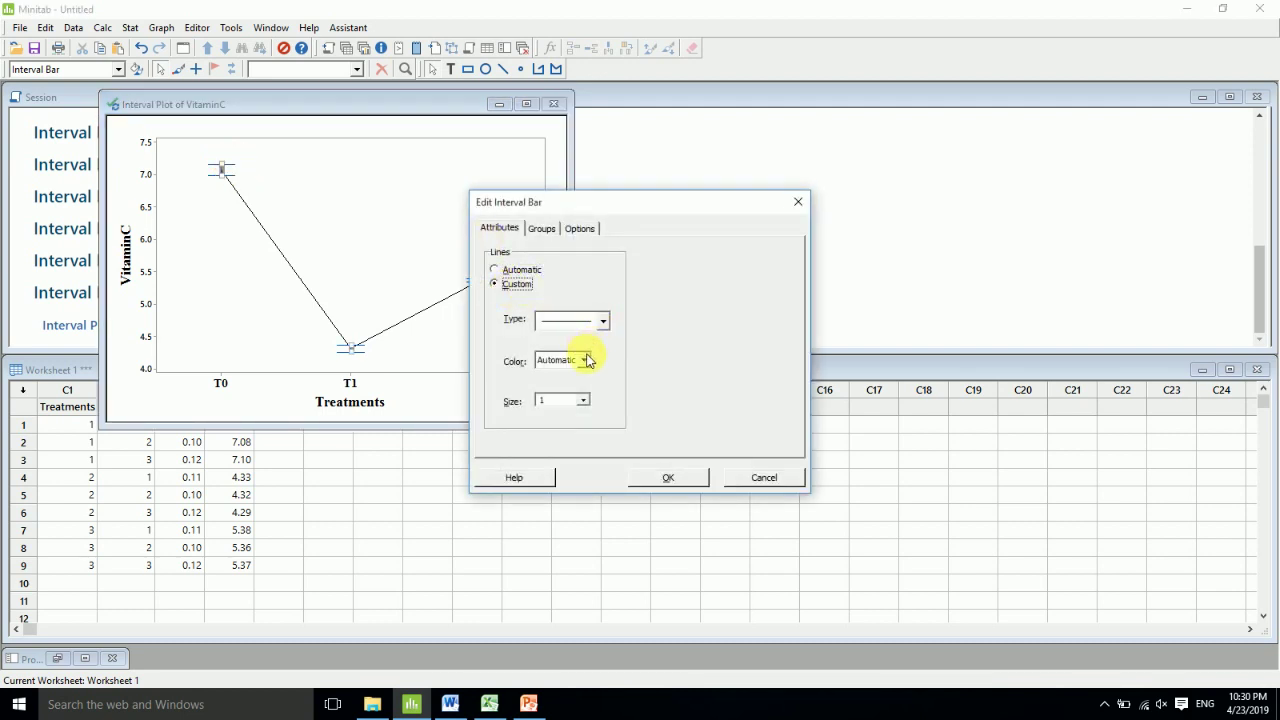
{"action": "left_click", "coordinate": [584, 359]}
{"action": "left_click", "coordinate": [550, 403]}
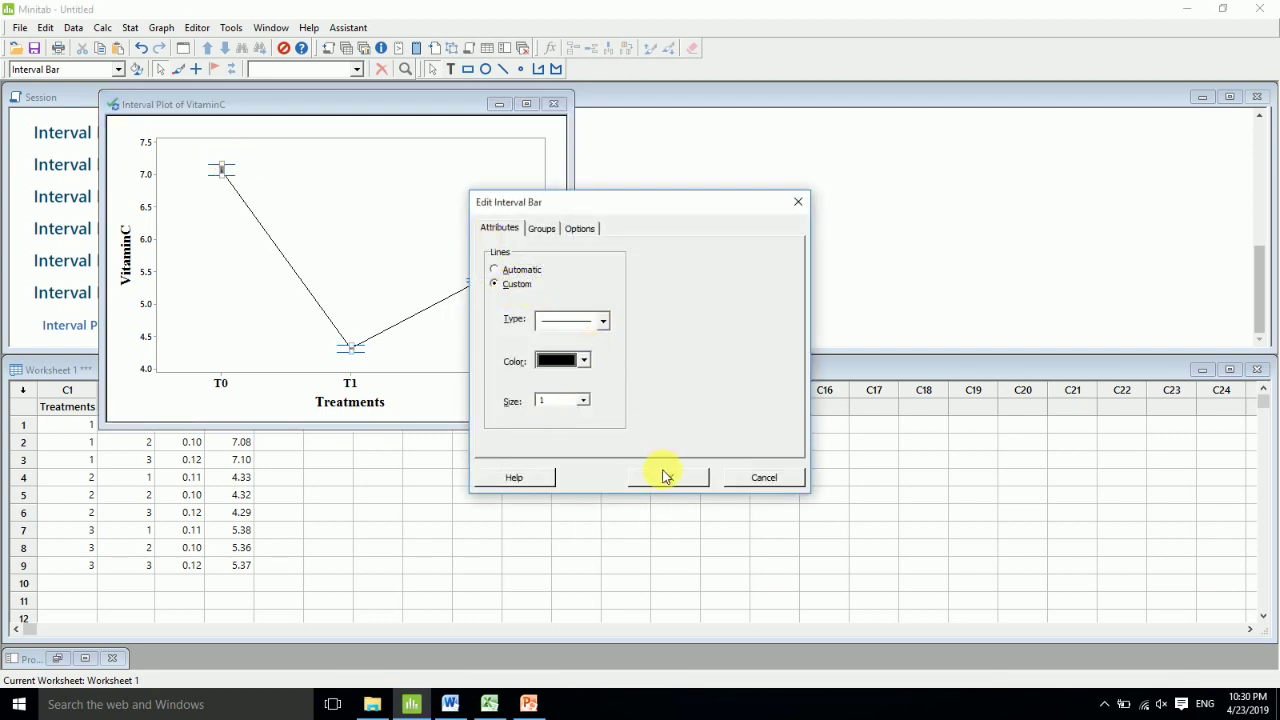
{"action": "left_click", "coordinate": [660, 477]}
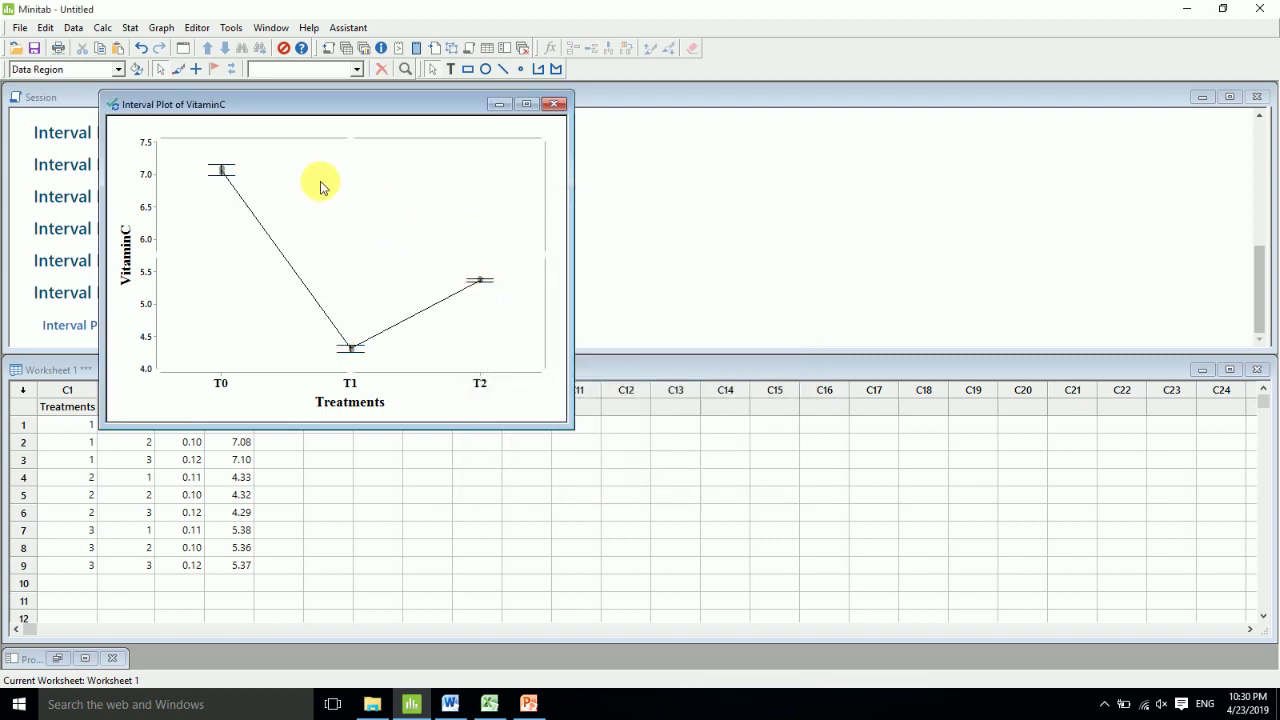
Step: Try a minimum of 0 for the interval plot's Y scale range, and undo the change
{"action": "double_click", "coordinate": [146, 180]}
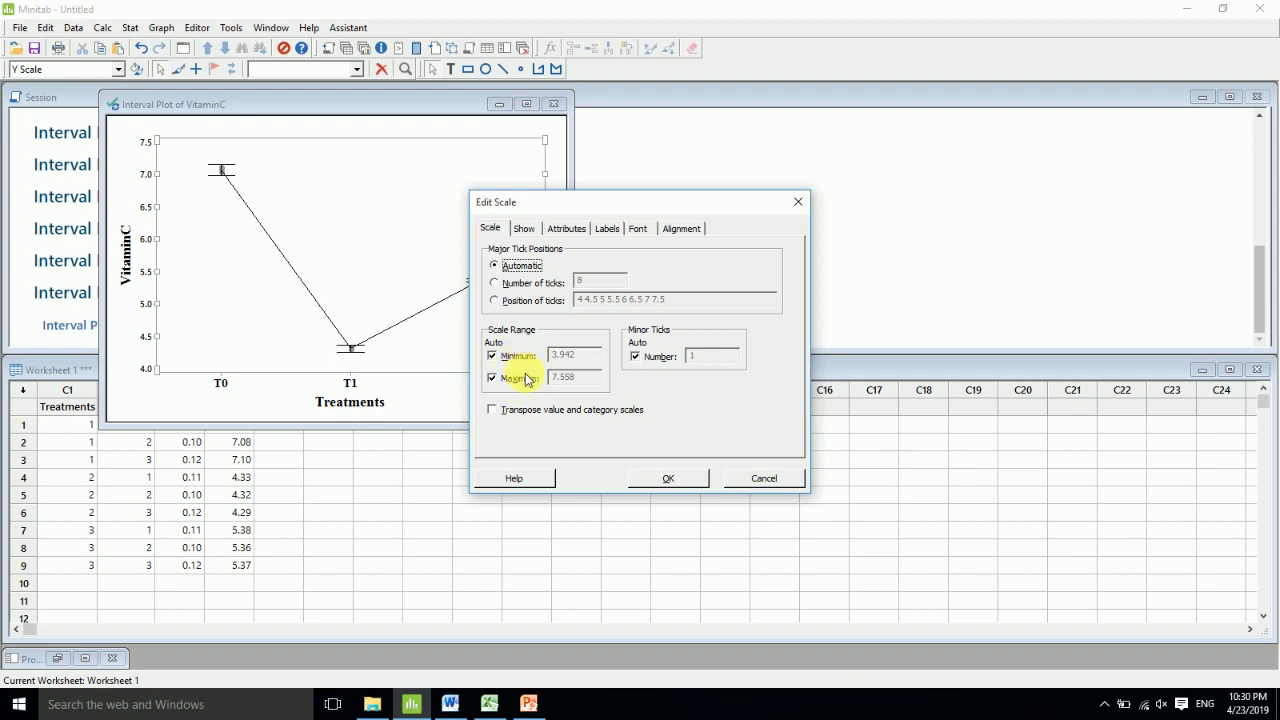
{"action": "left_click", "coordinate": [515, 357]}
{"action": "left_click_drag", "start_coordinate": [588, 357], "coordinate": [532, 357]}
{"action": "type", "text": "0"}
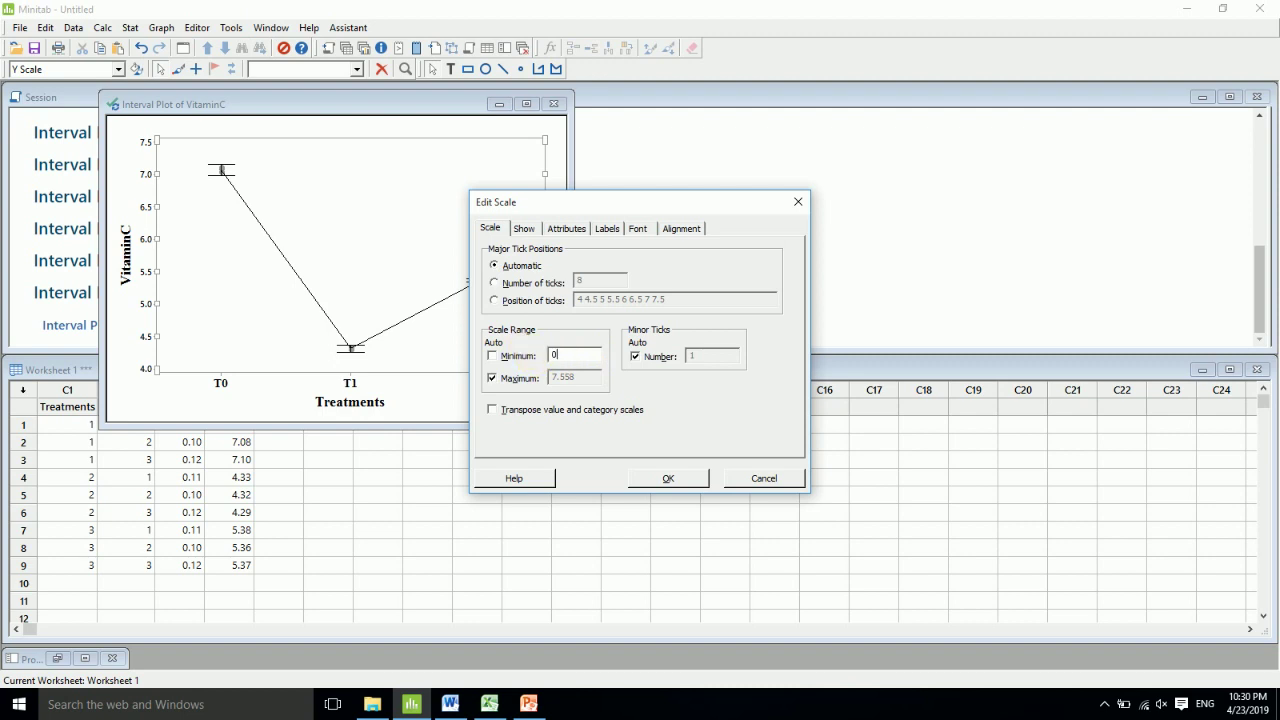
{"action": "left_click", "coordinate": [654, 477]}
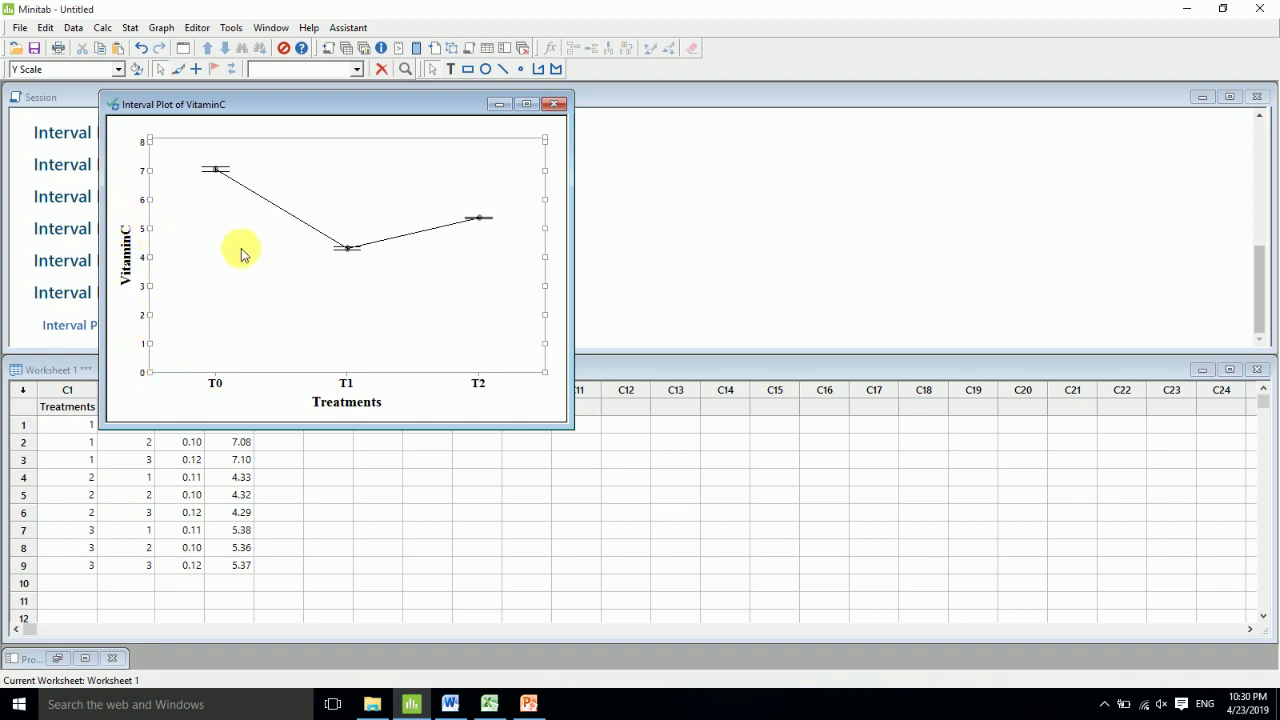
{"action": "key", "text": "ctrl+z"}
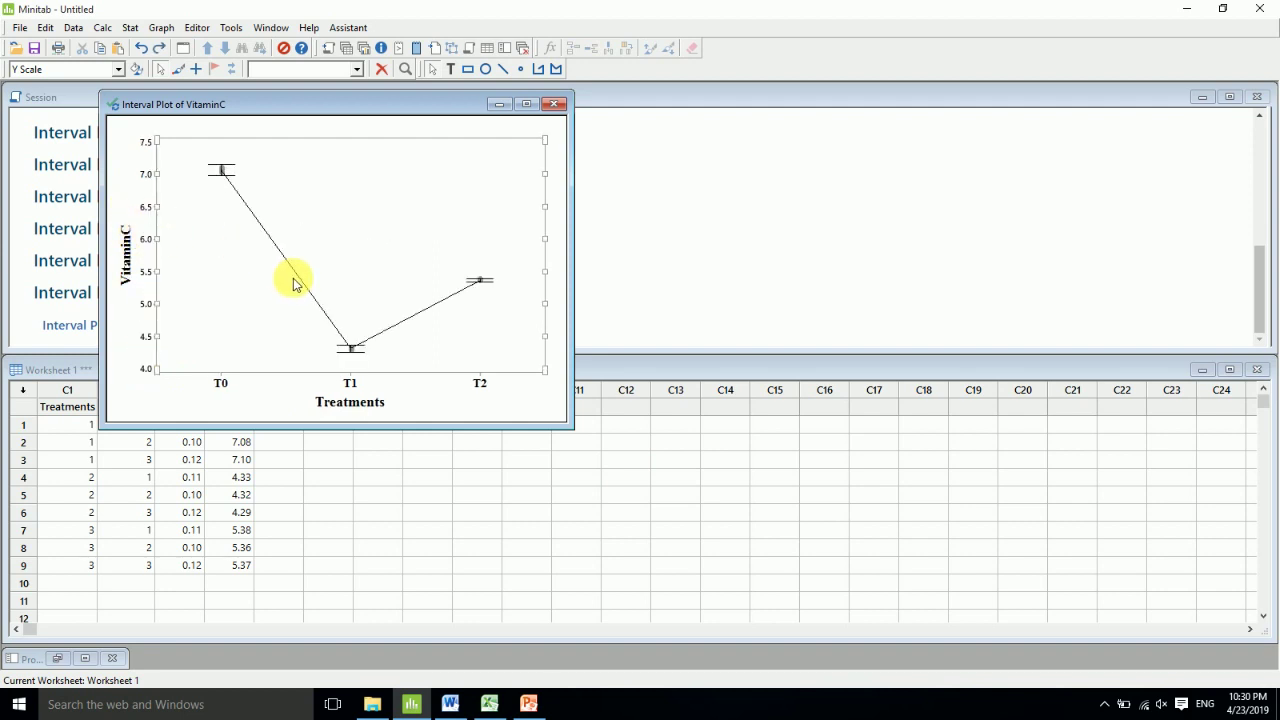
Step: Copy the finished interval plot and paste it below the bar plot in the Analysis of Variance Word document
{"action": "left_click", "coordinate": [367, 137]}
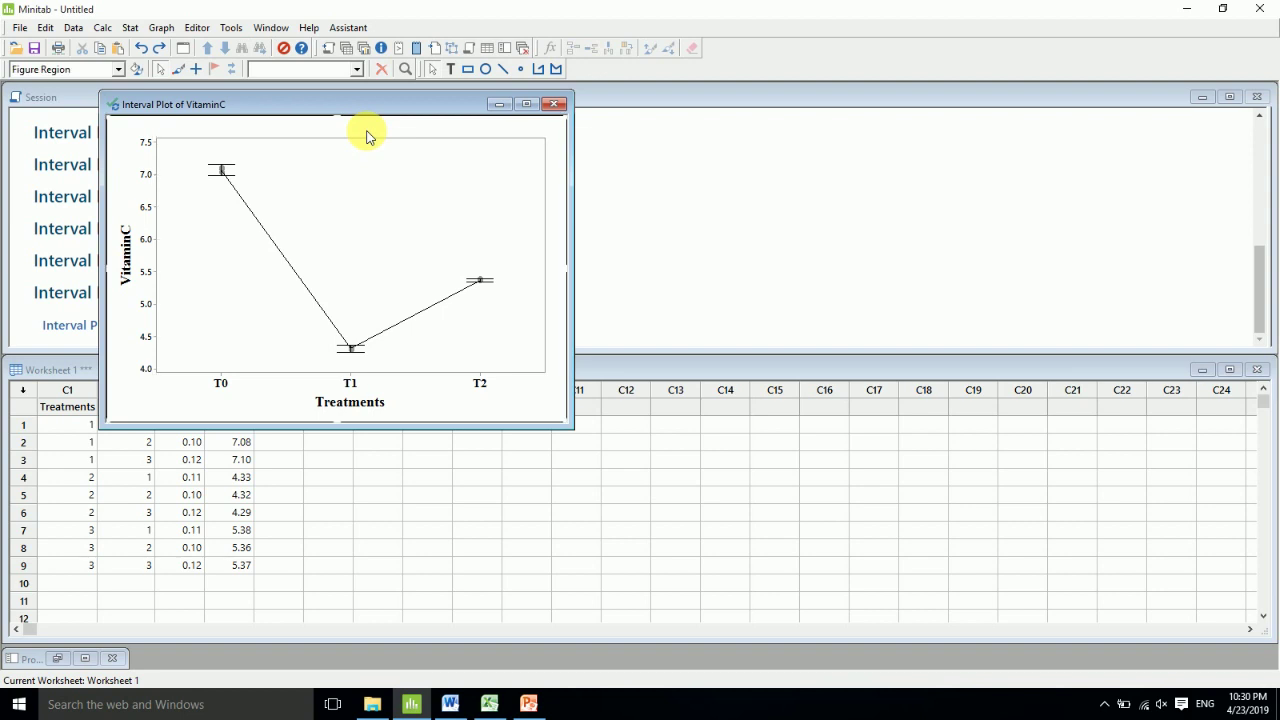
{"action": "right_click", "coordinate": [367, 137]}
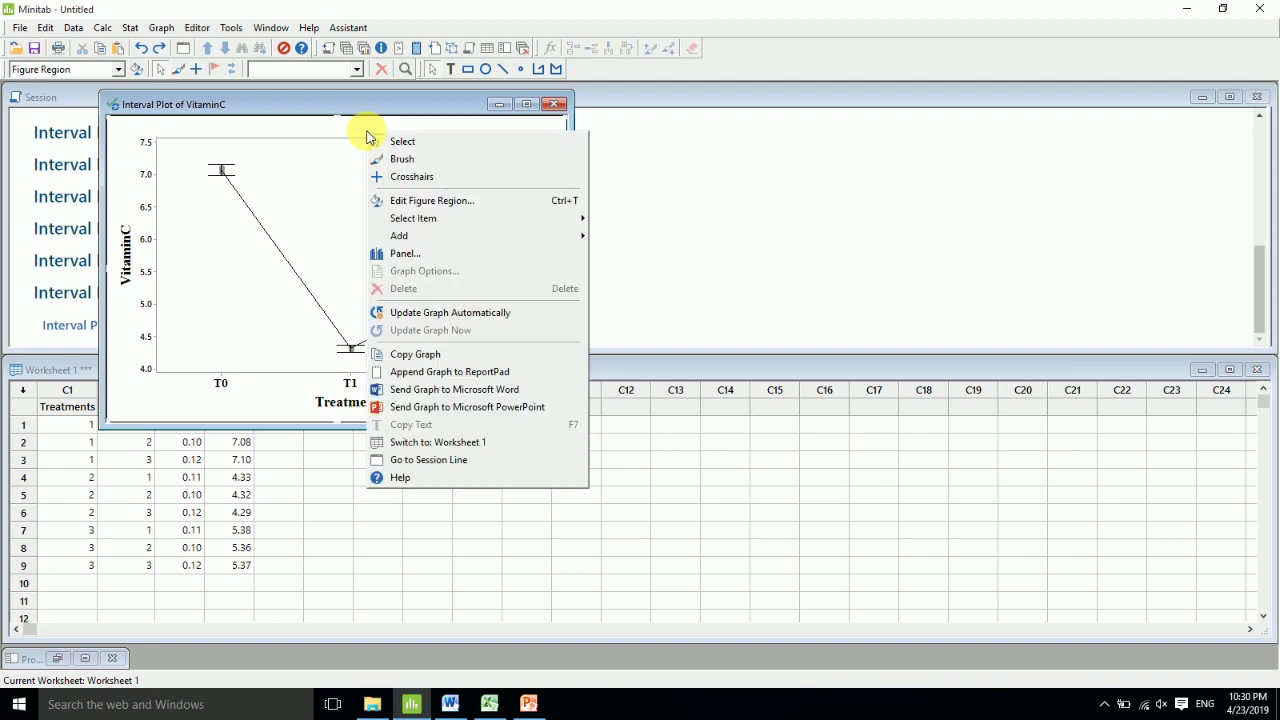
{"action": "left_click", "coordinate": [460, 356]}
{"action": "left_click", "coordinate": [452, 704]}
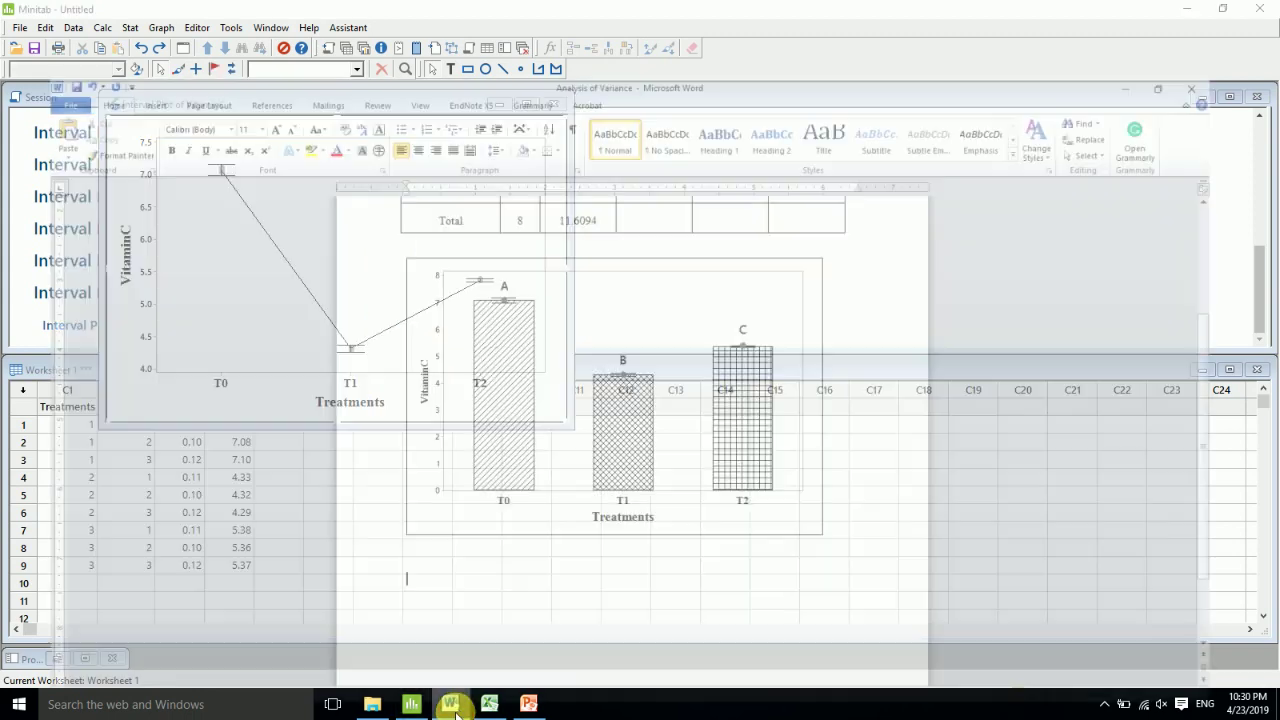
{"action": "key", "text": "ctrl+v"}
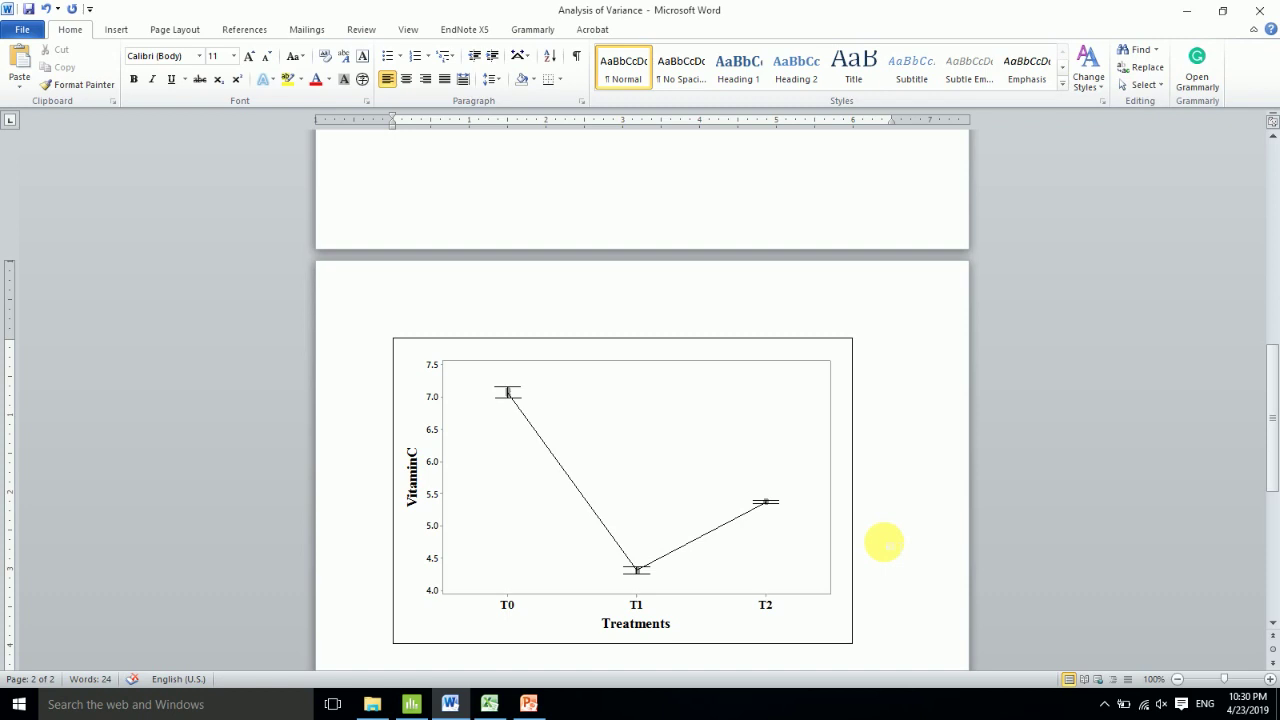
{"action": "left_click", "coordinate": [413, 703]}
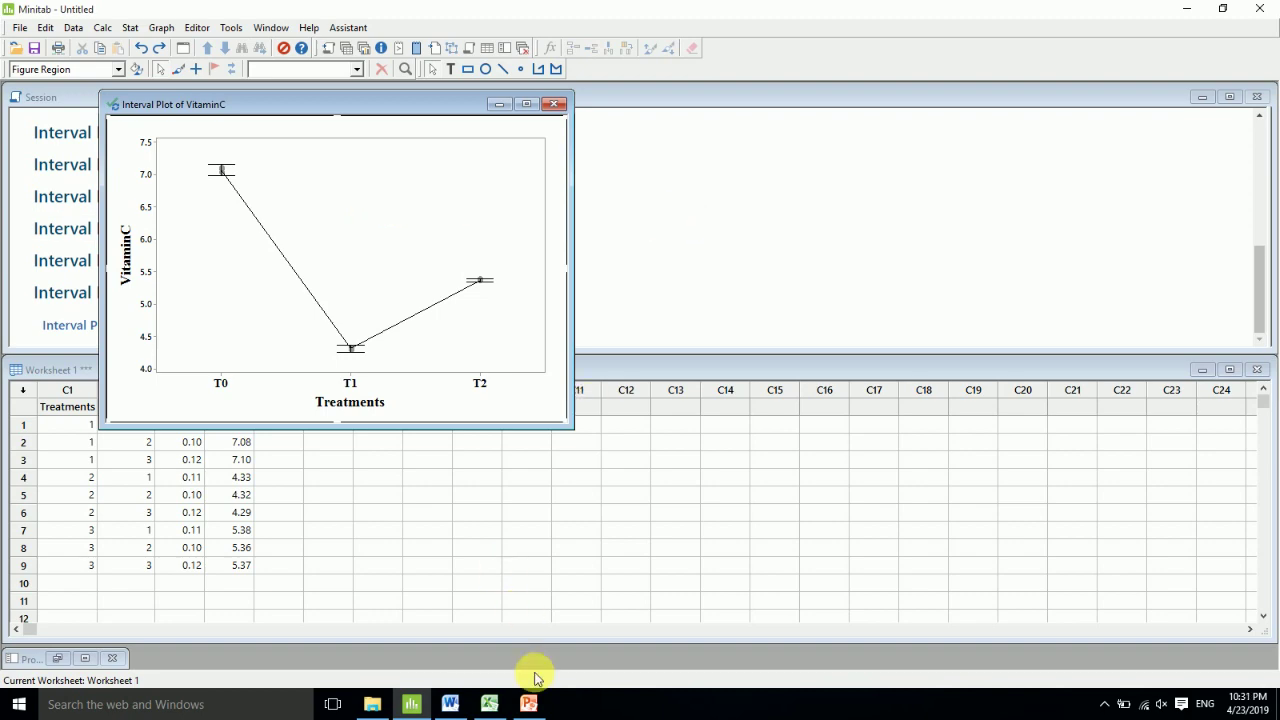
{"action": "left_click", "coordinate": [529, 703]}
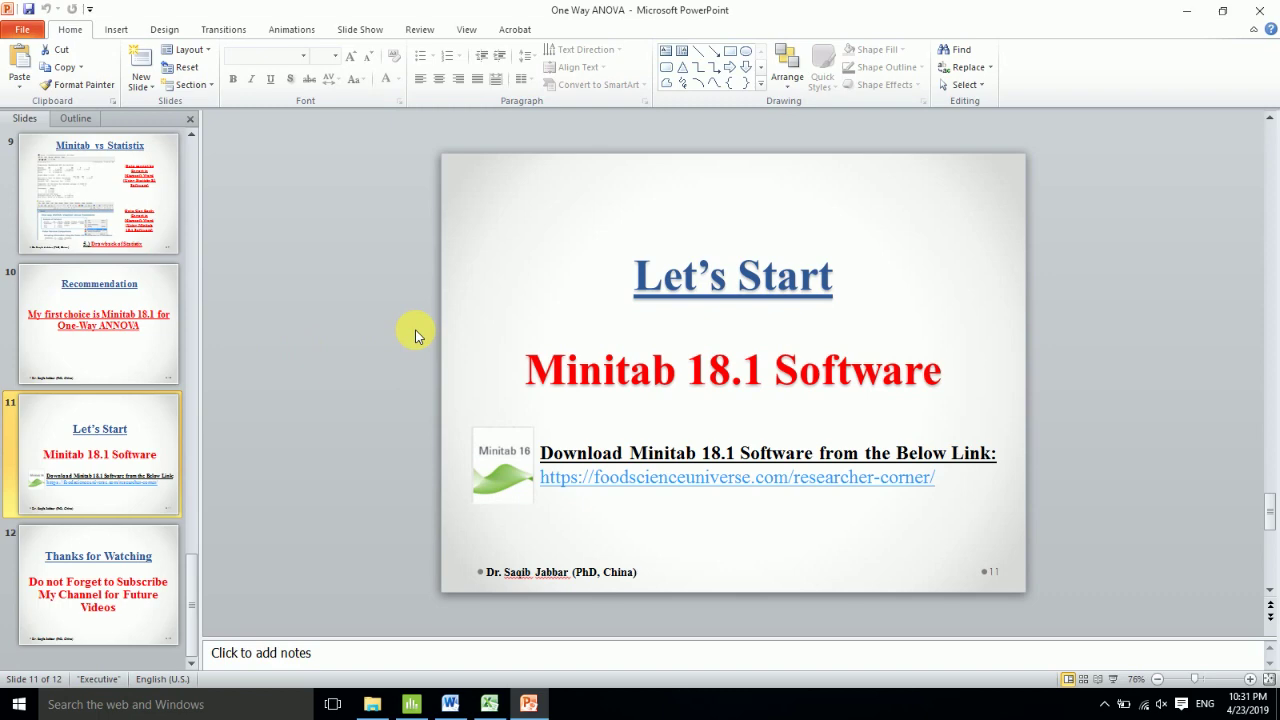
{"action": "left_click", "coordinate": [443, 712]}
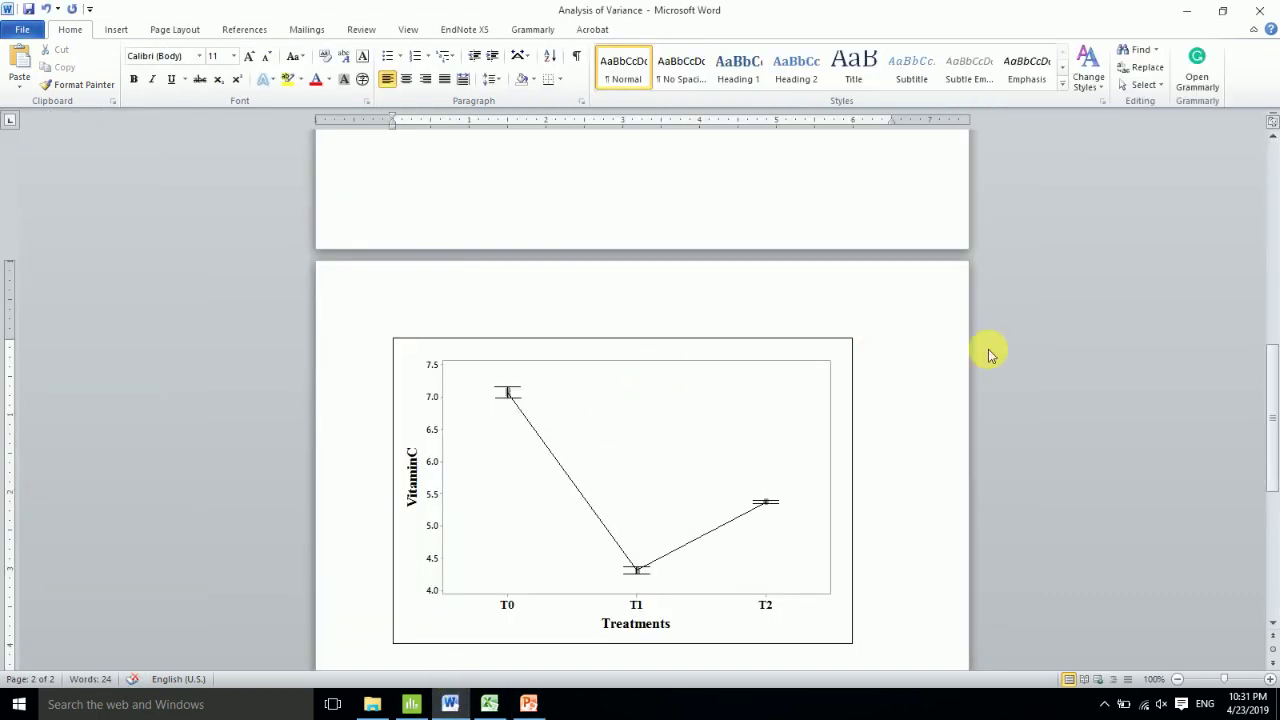